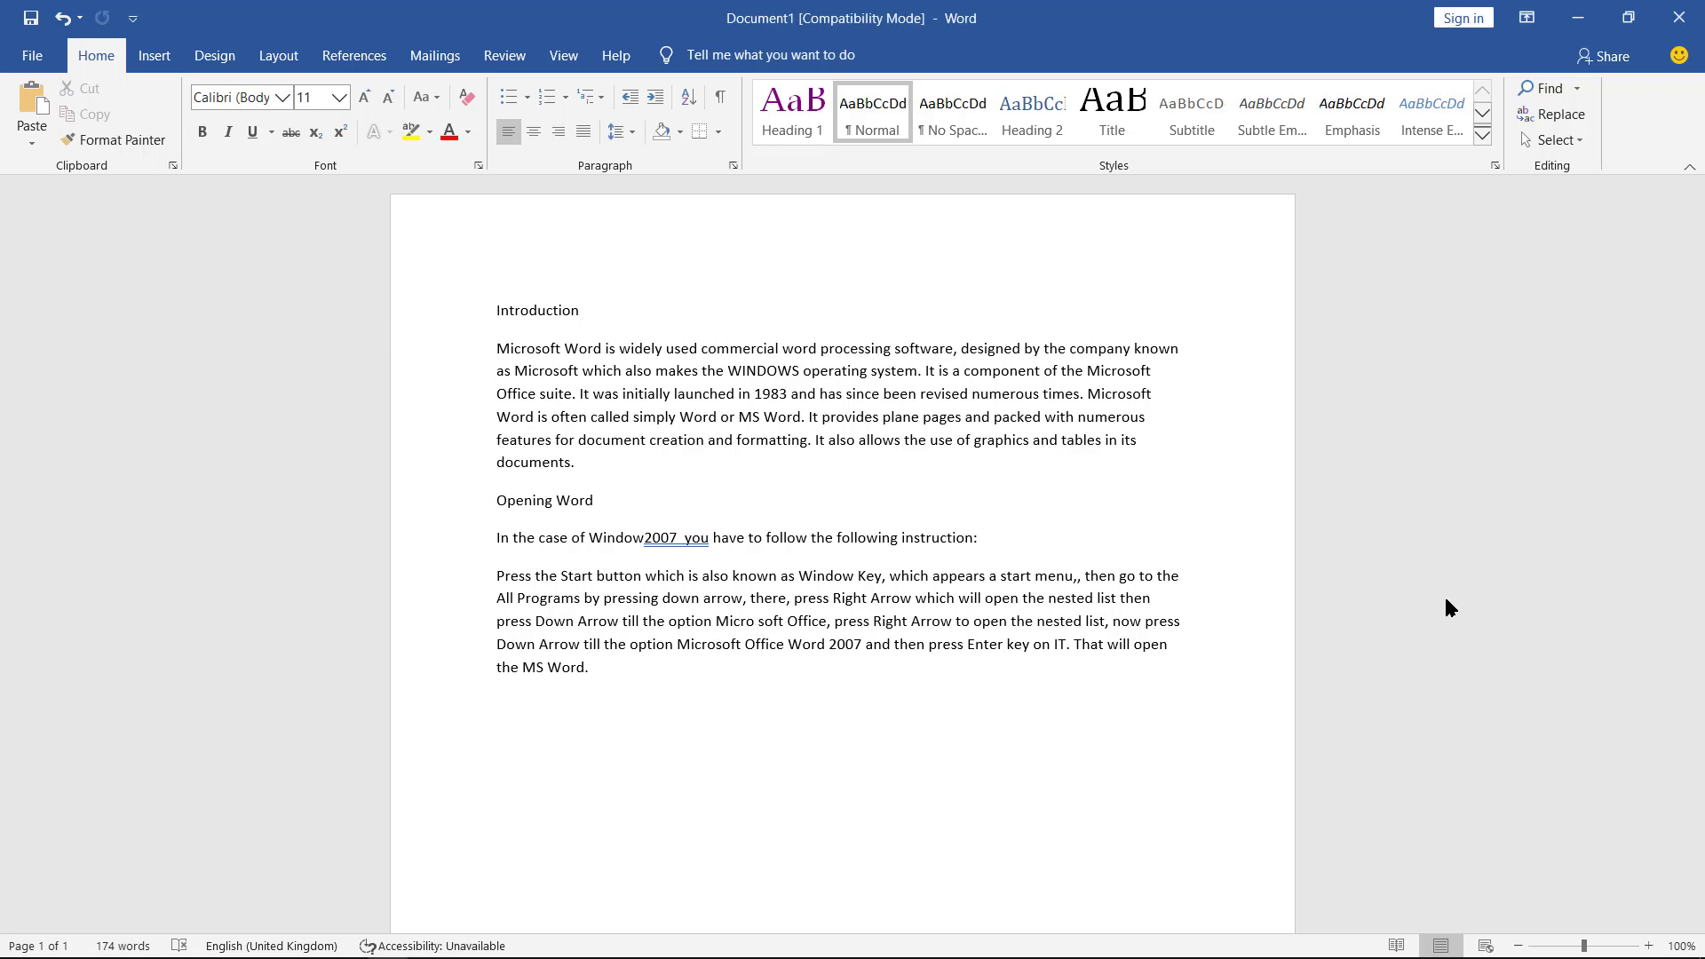
- Read through the document's lines from the Introduction heading downward, and return to the beginning of the document
key(Down)
key(Down)
key(Down)
key(Down)
key(Down)
key(Down)
key(Down)
key(Down)
key(ctrl+Home)
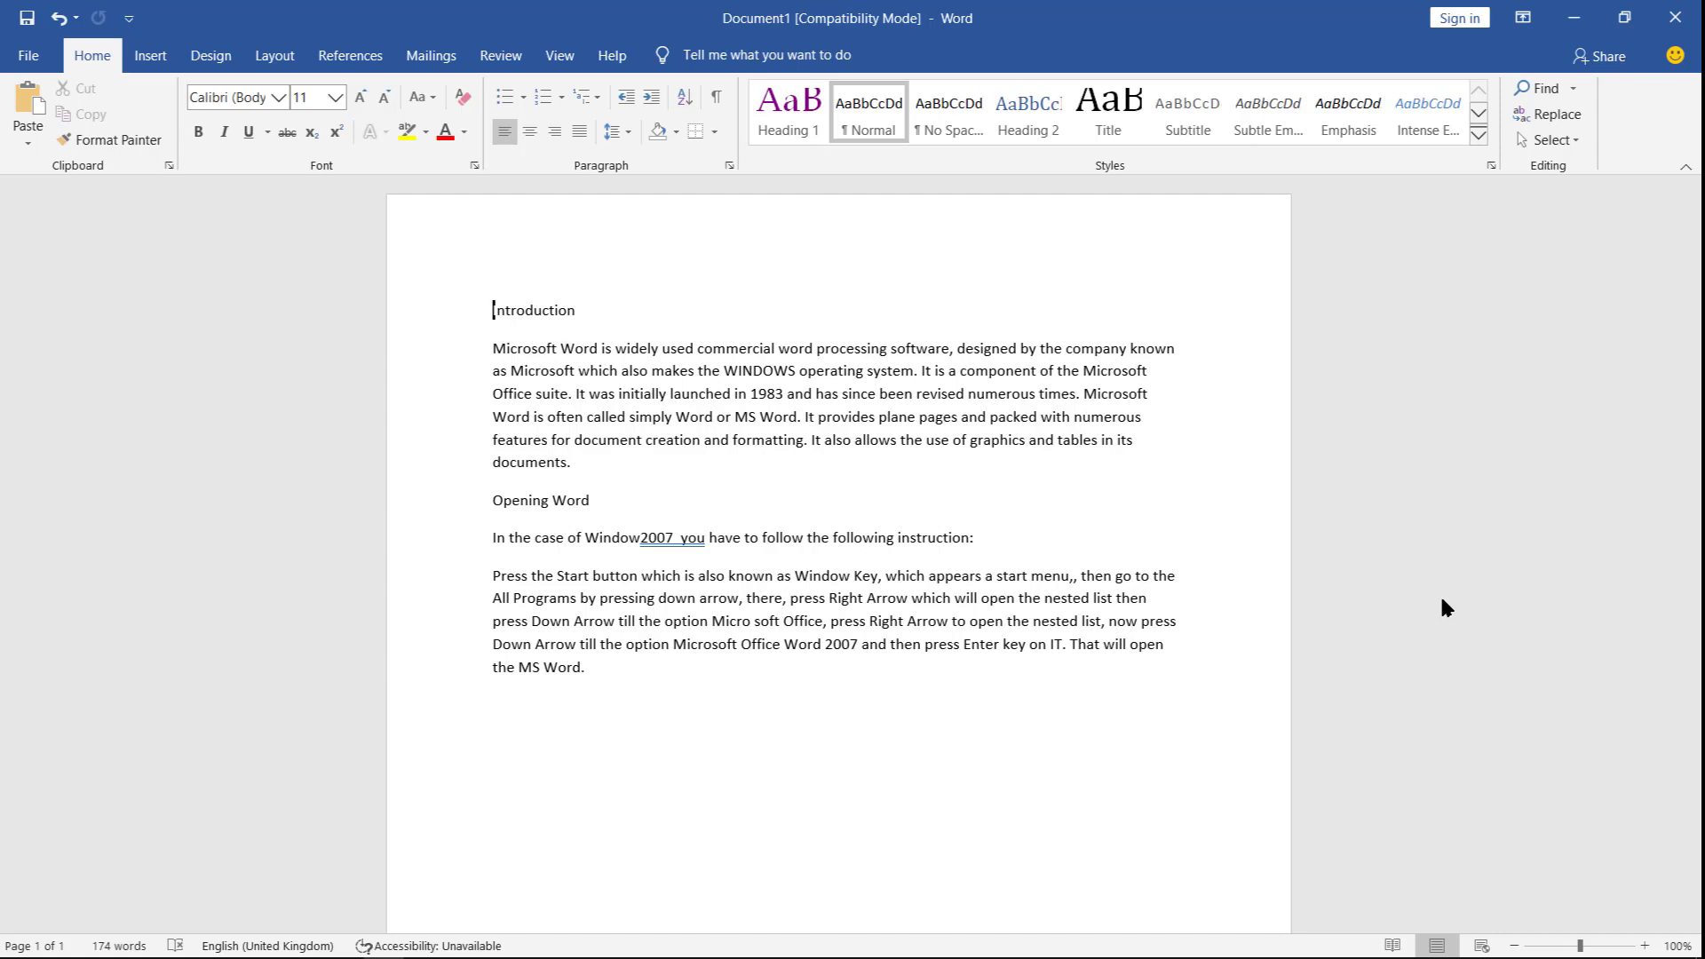
- Change the font of the entire document's text to Arial
key(ctrl+a)
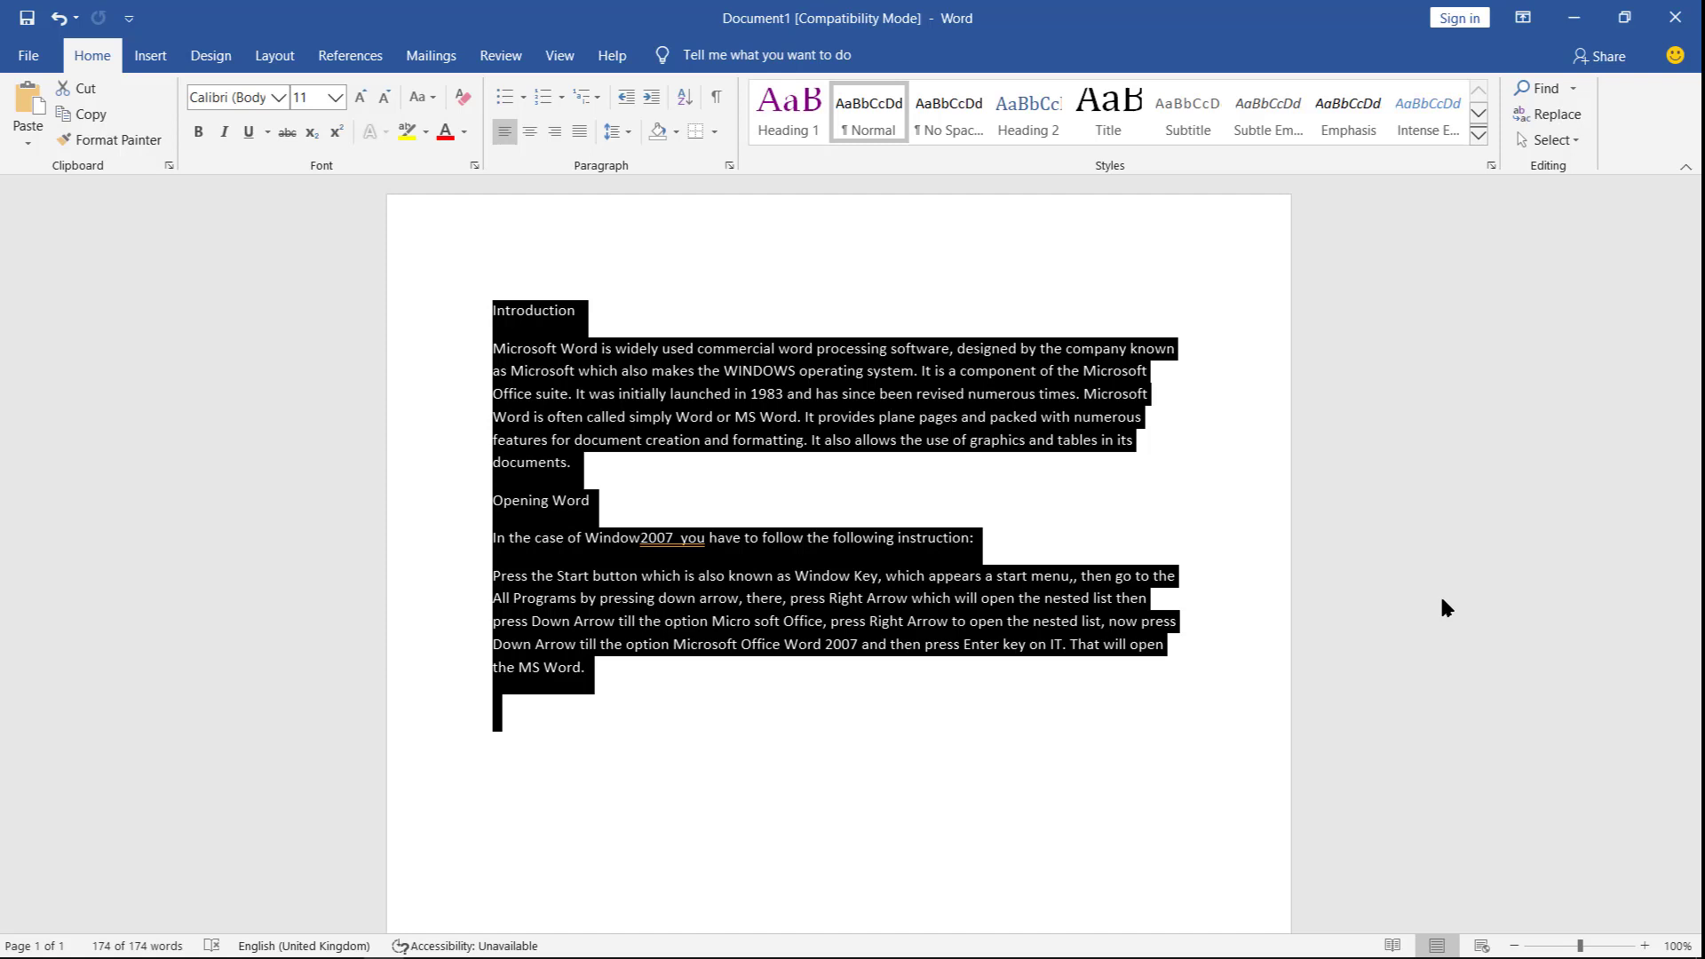
key(alt)
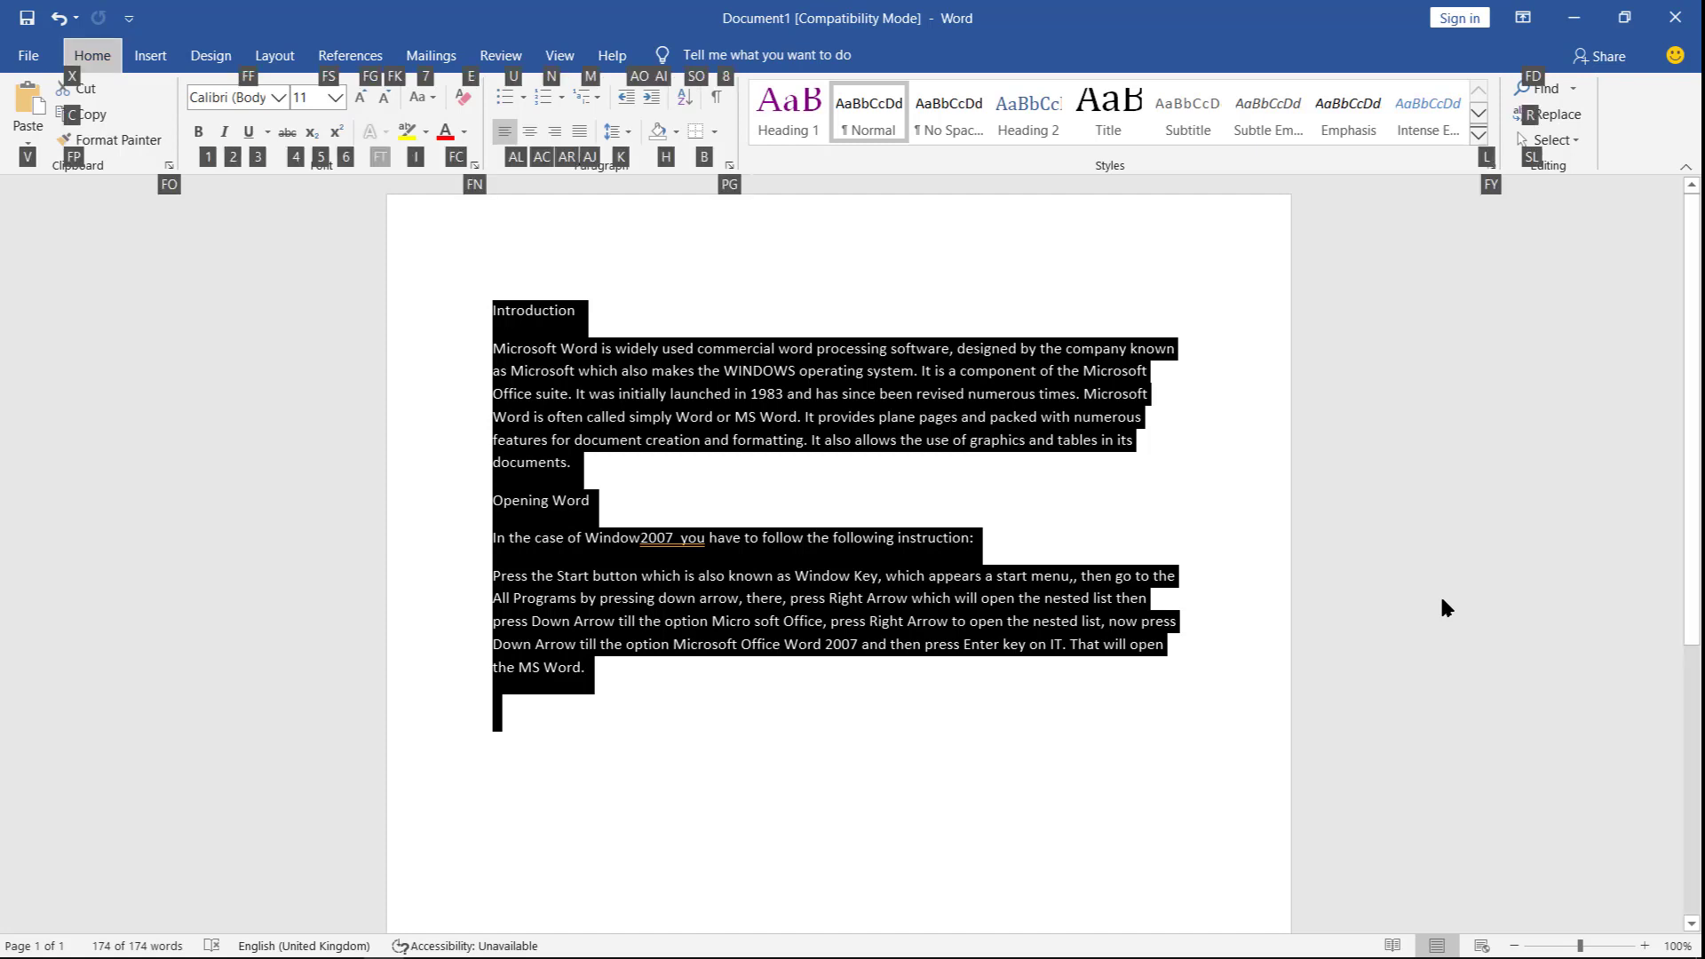
key(f)
key(f)
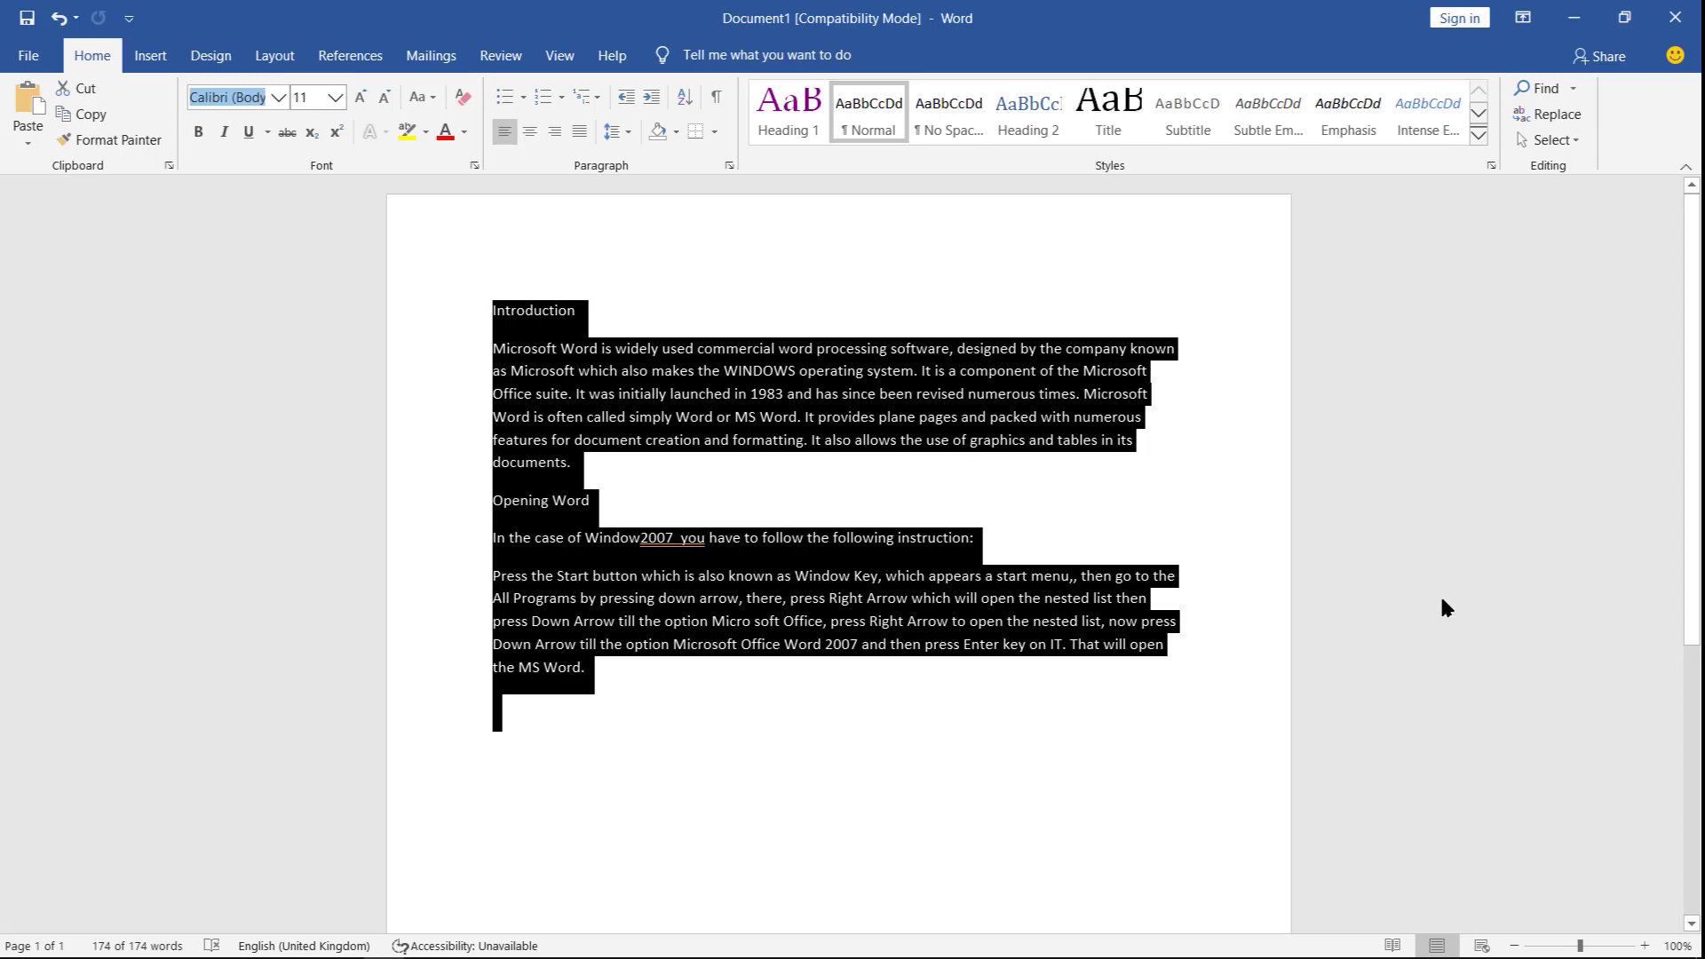
key(alt+Down)
key(Down)
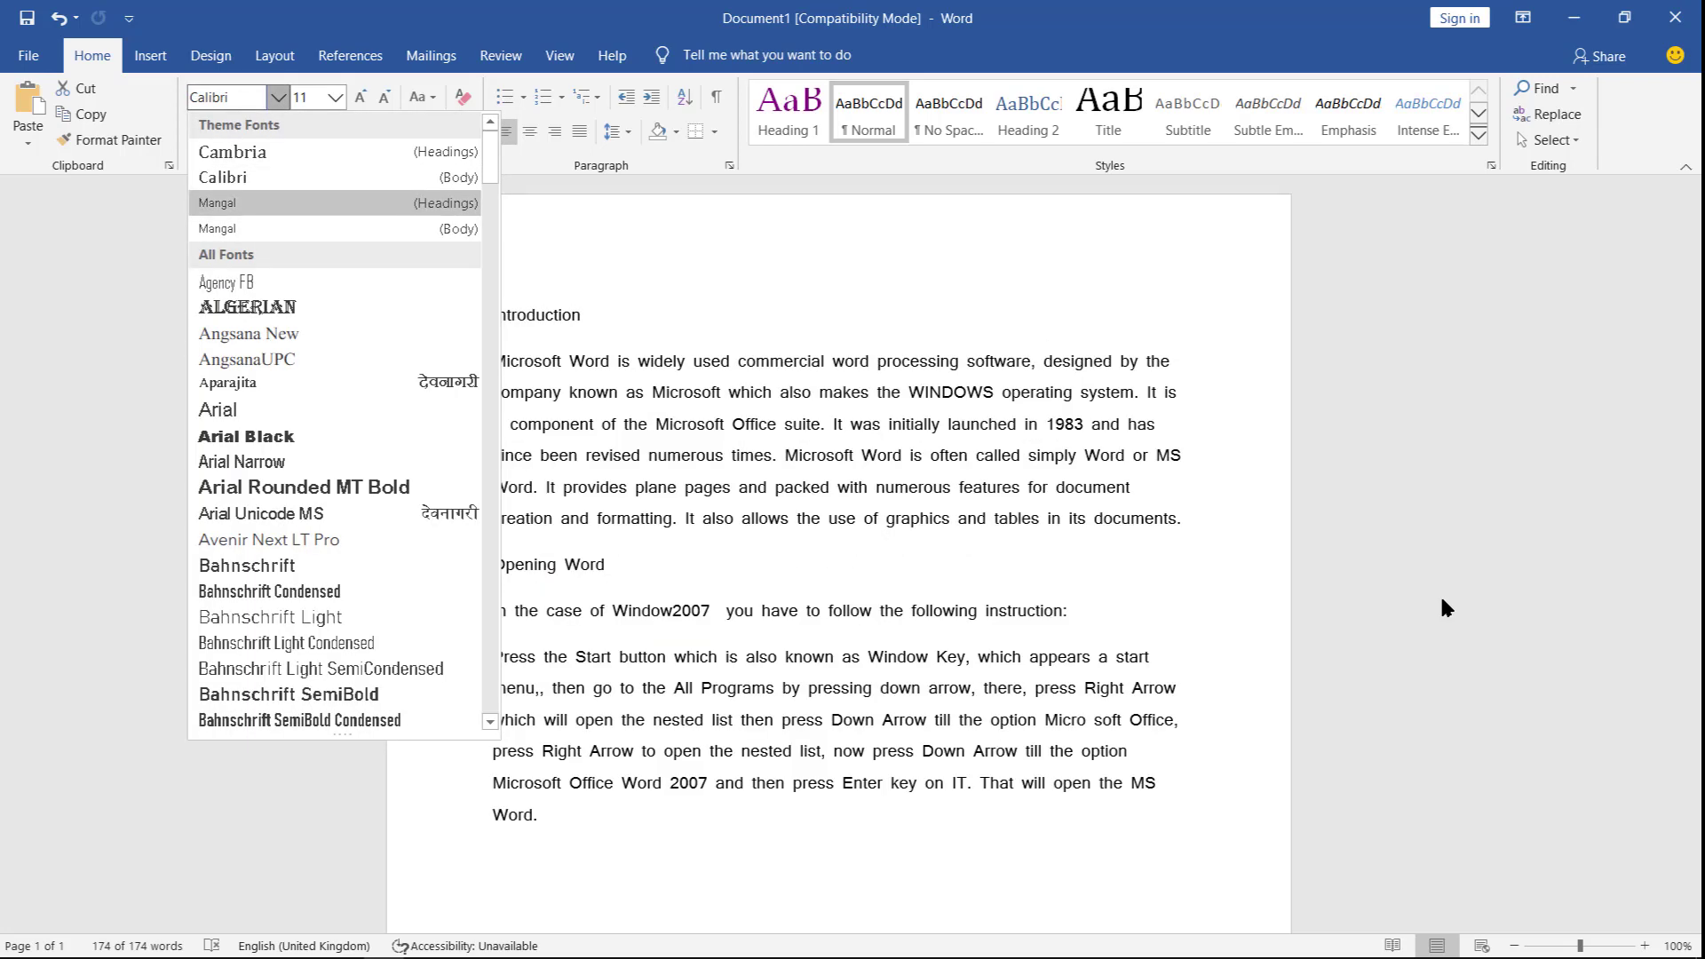
key(Down)
key(Down)
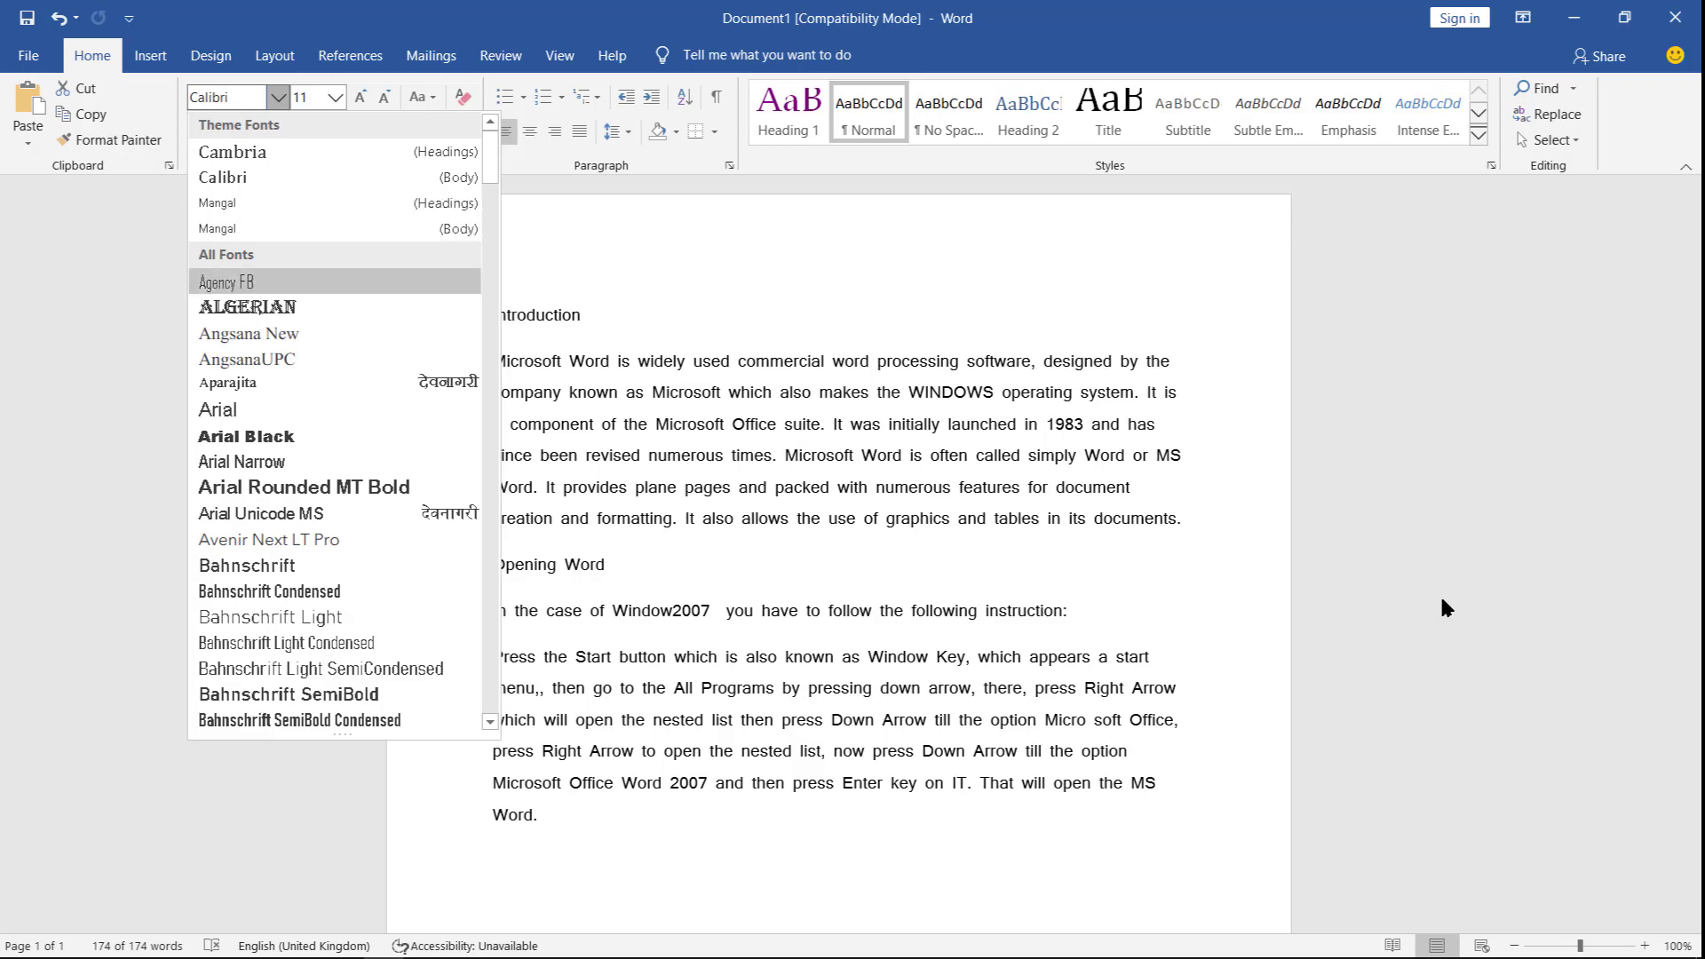
key(Down)
key(Down)
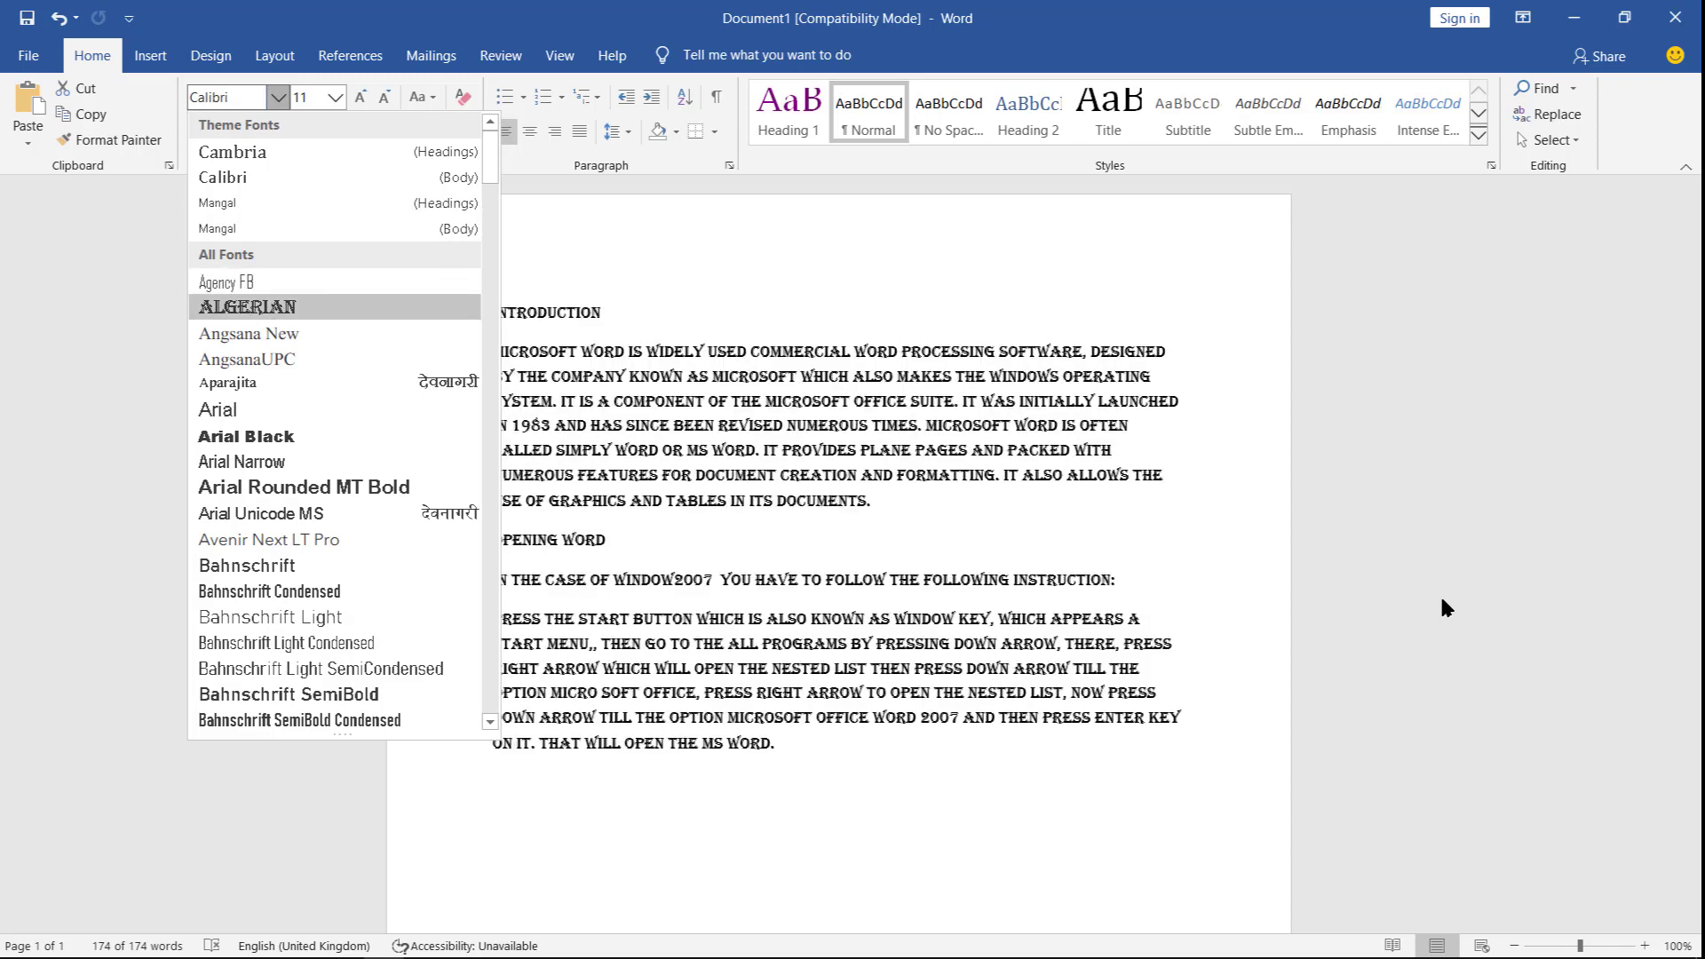
key(Down)
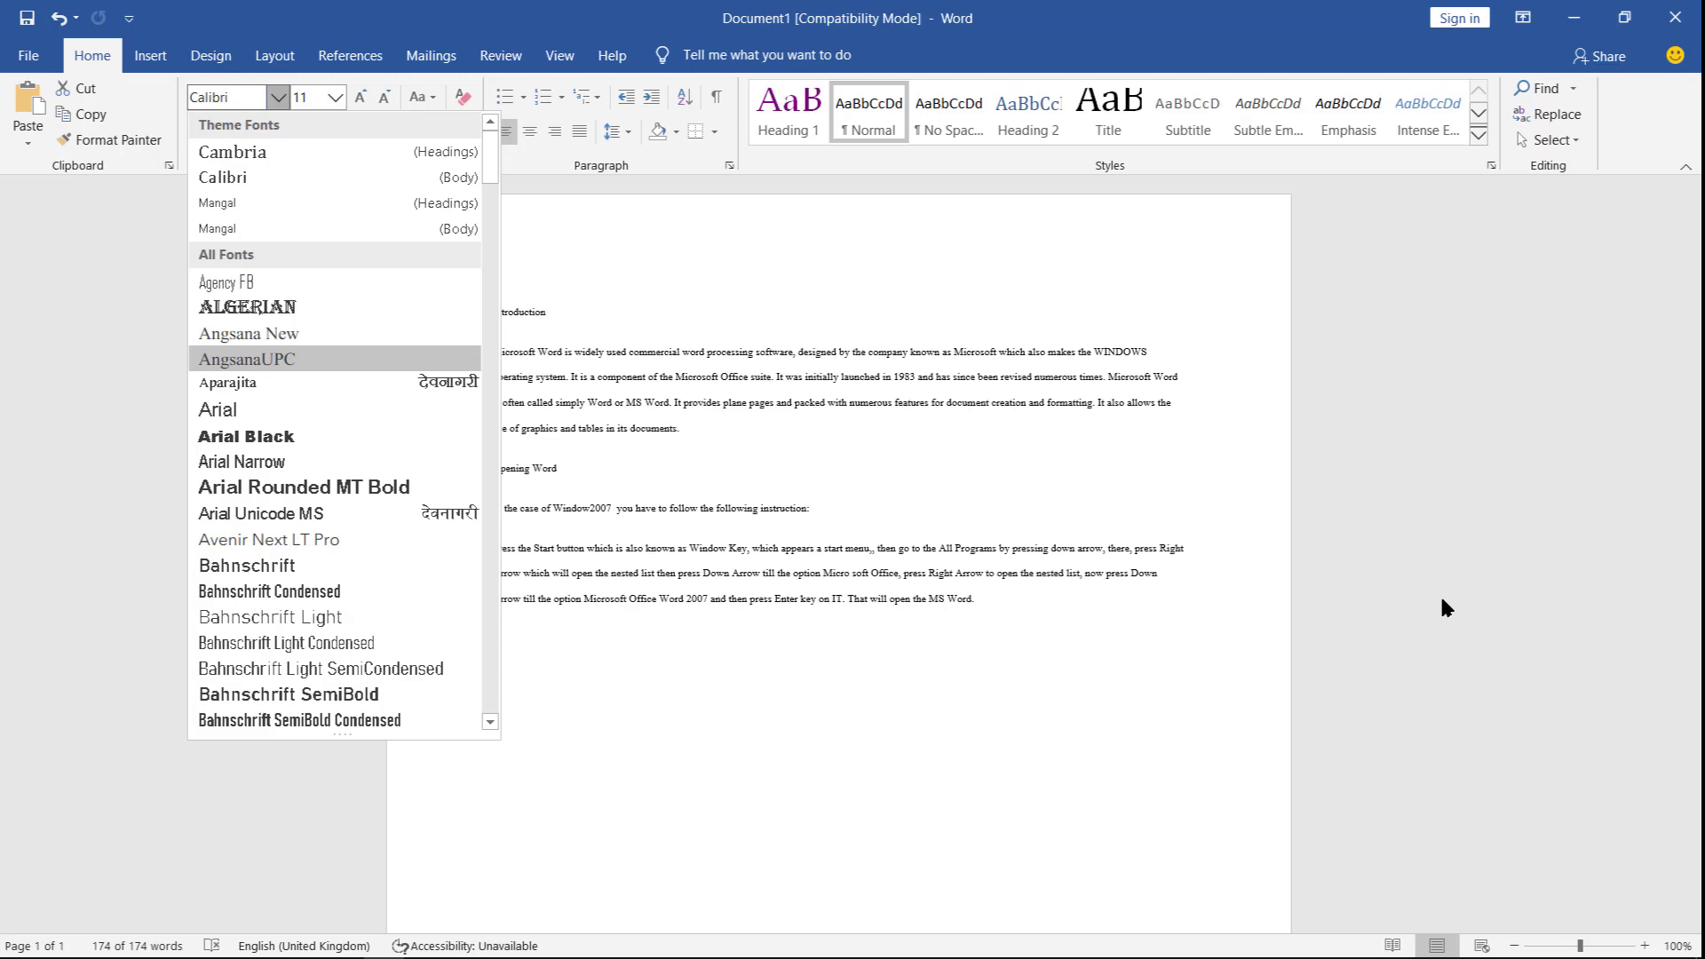
key(Down)
key(Down)
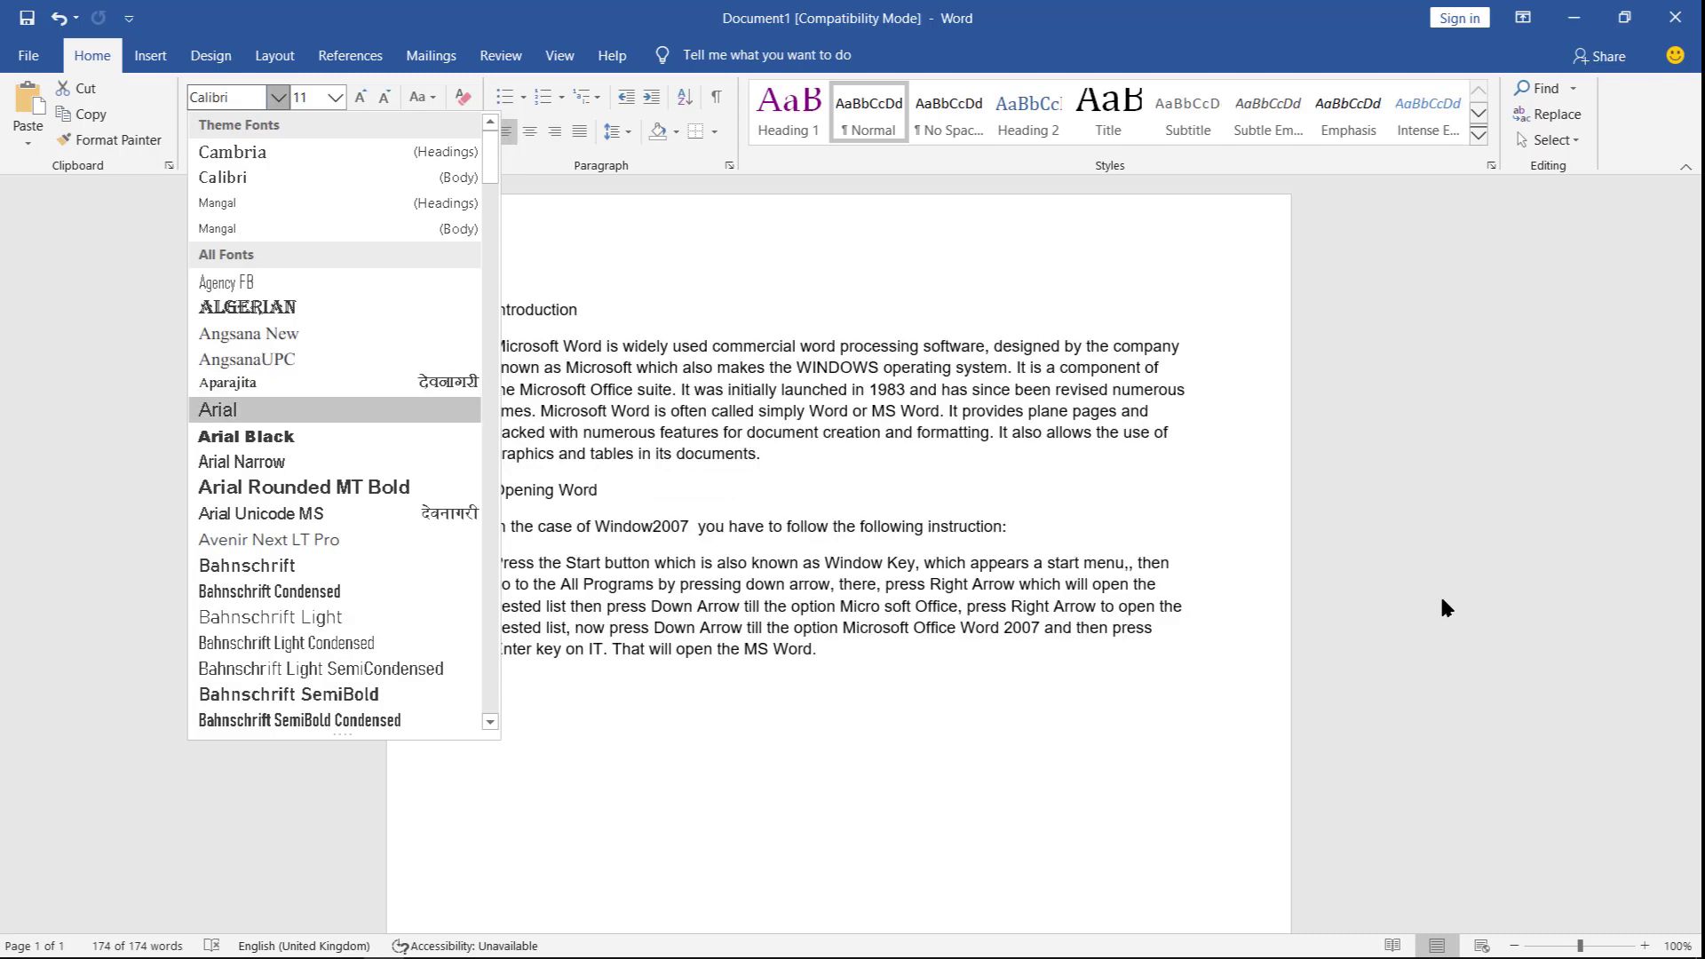
key(Down)
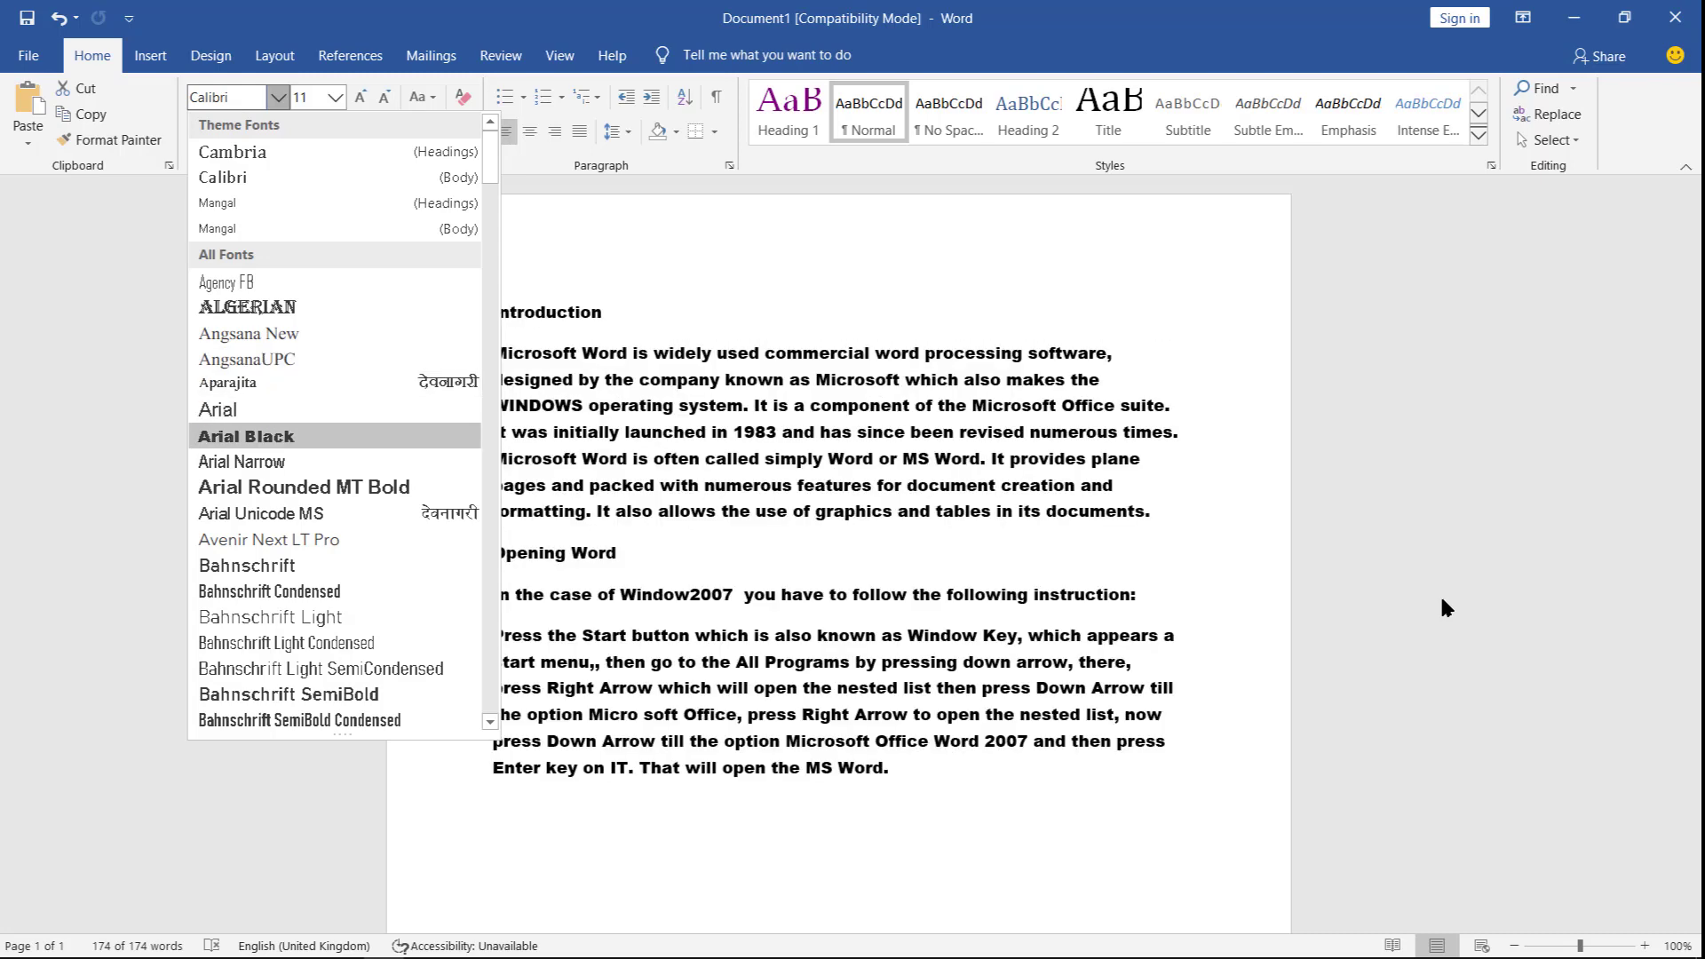
key(Up)
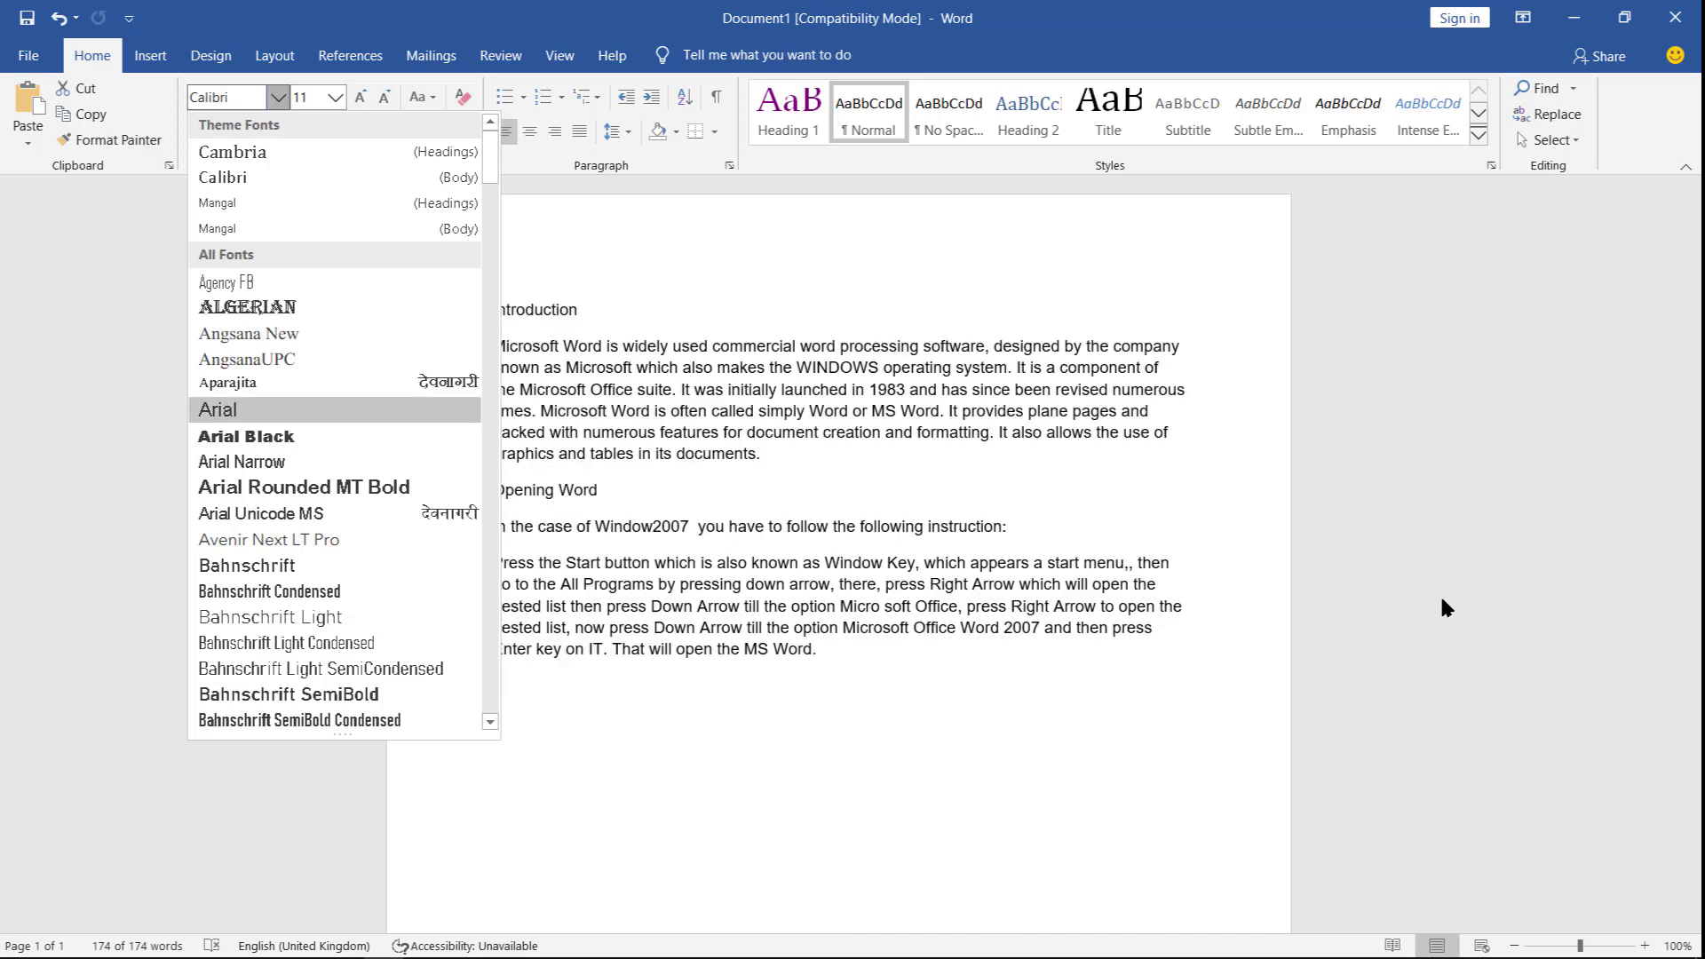
key(Return)
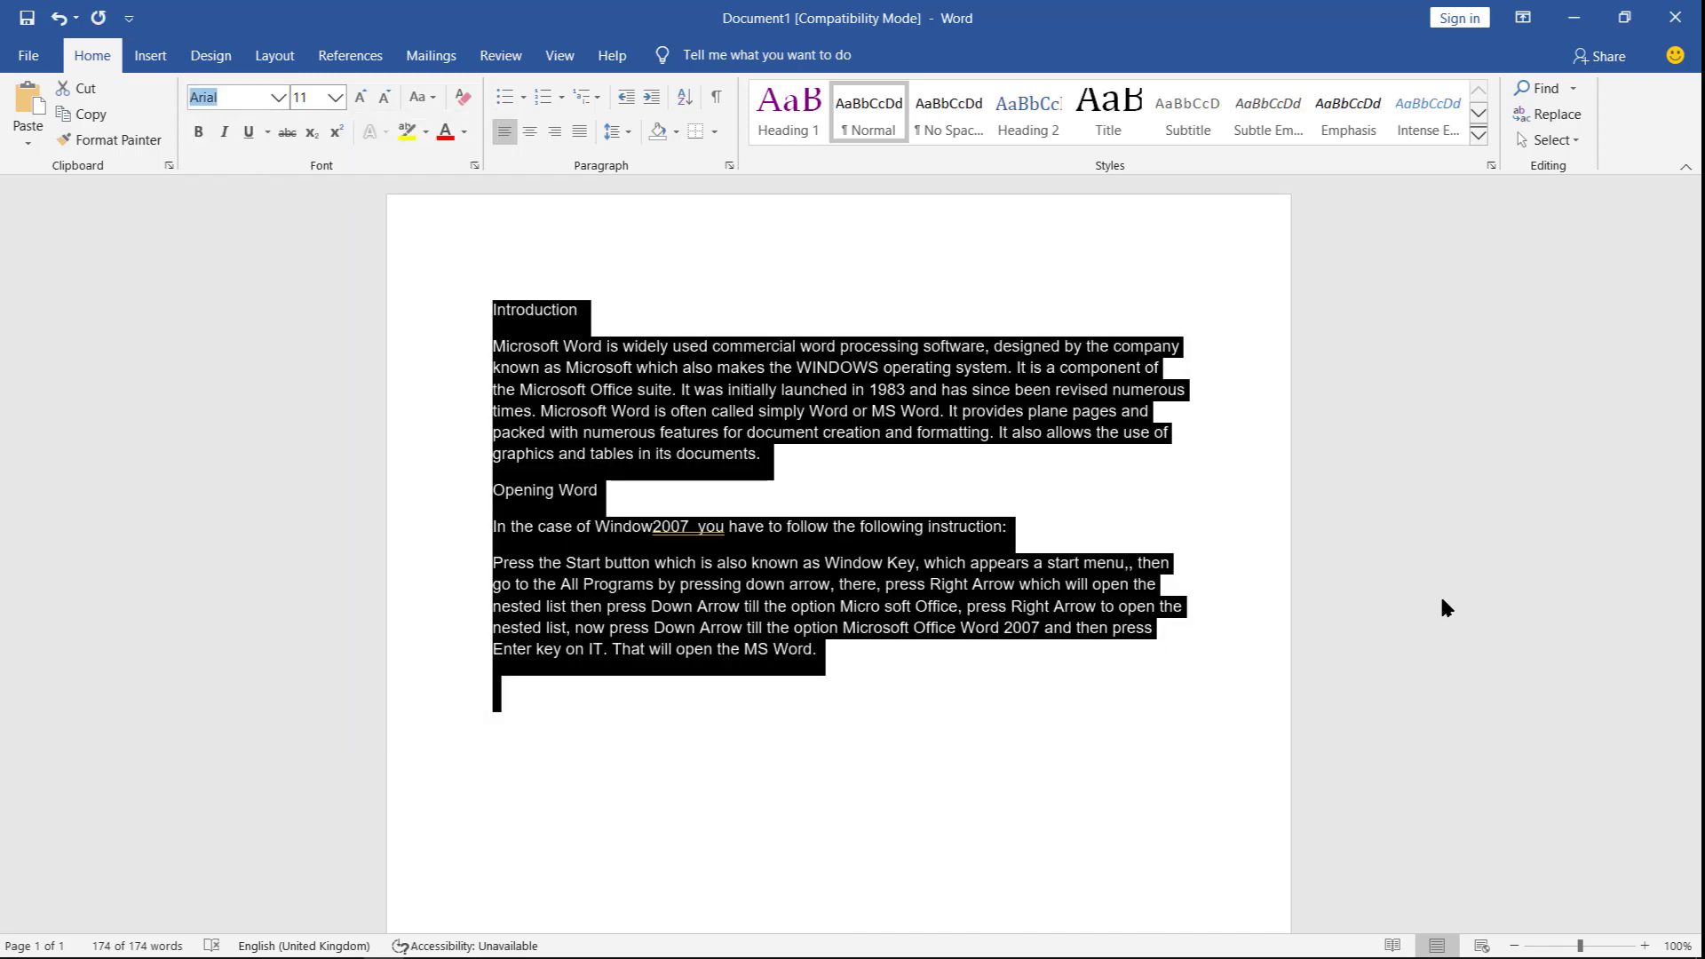
- Format the "Introduction" heading at size 20 with bold, italic and underline
key(Left)
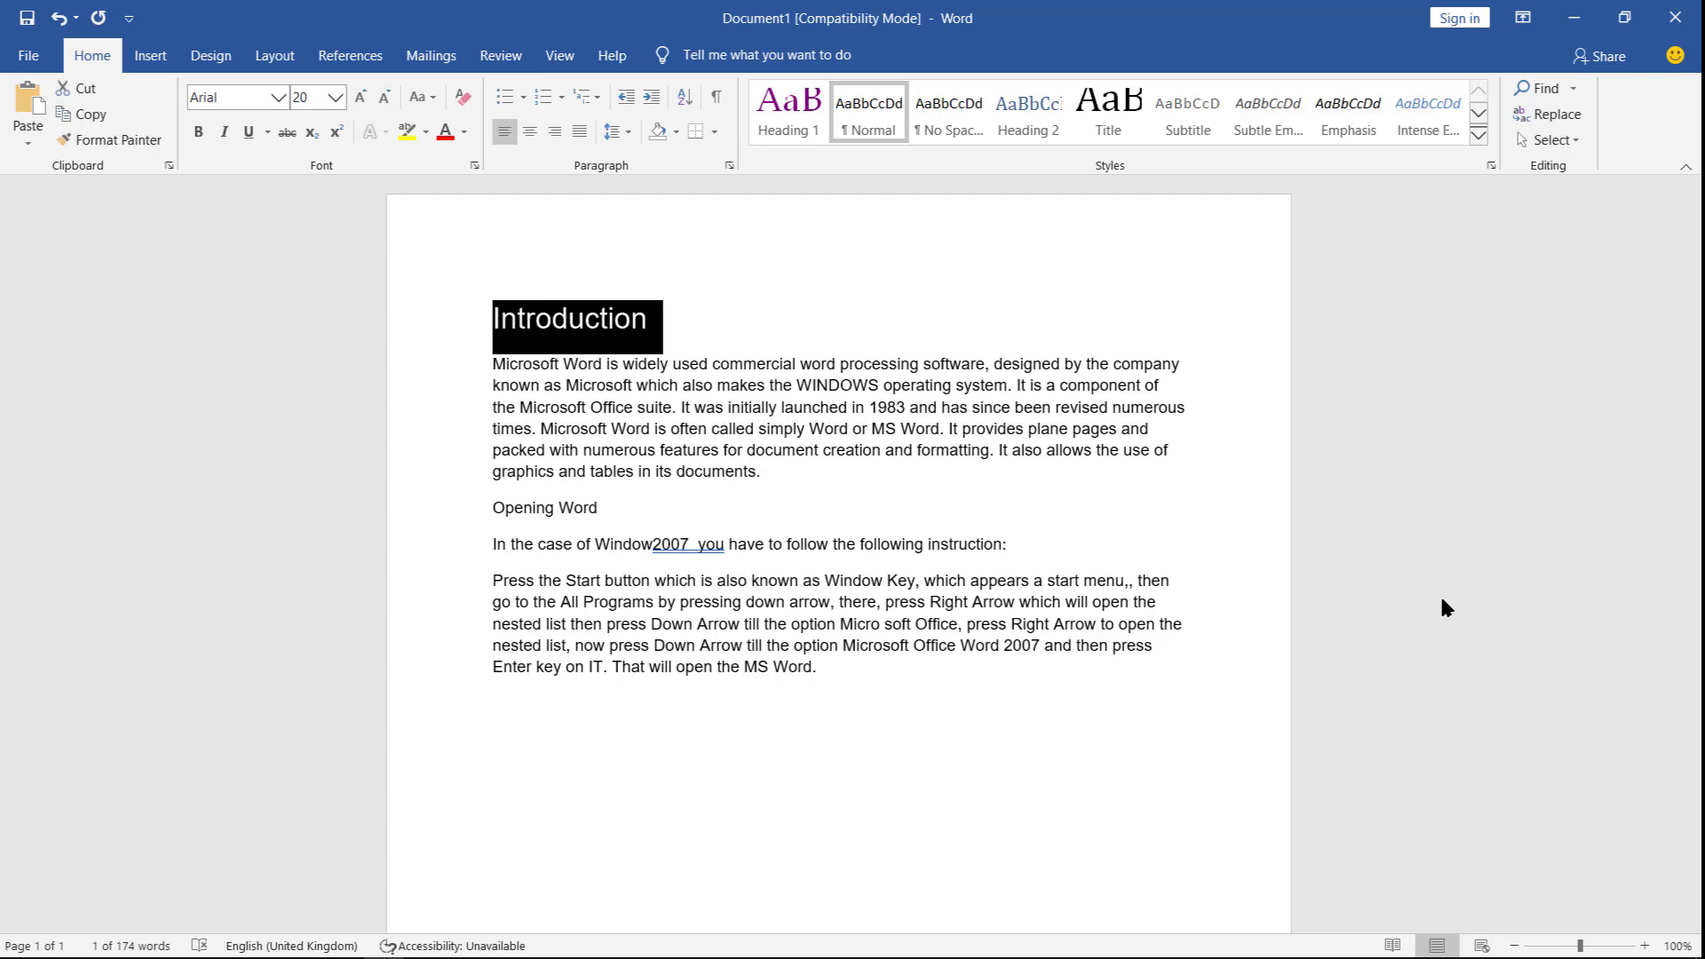
key(ctrl+b)
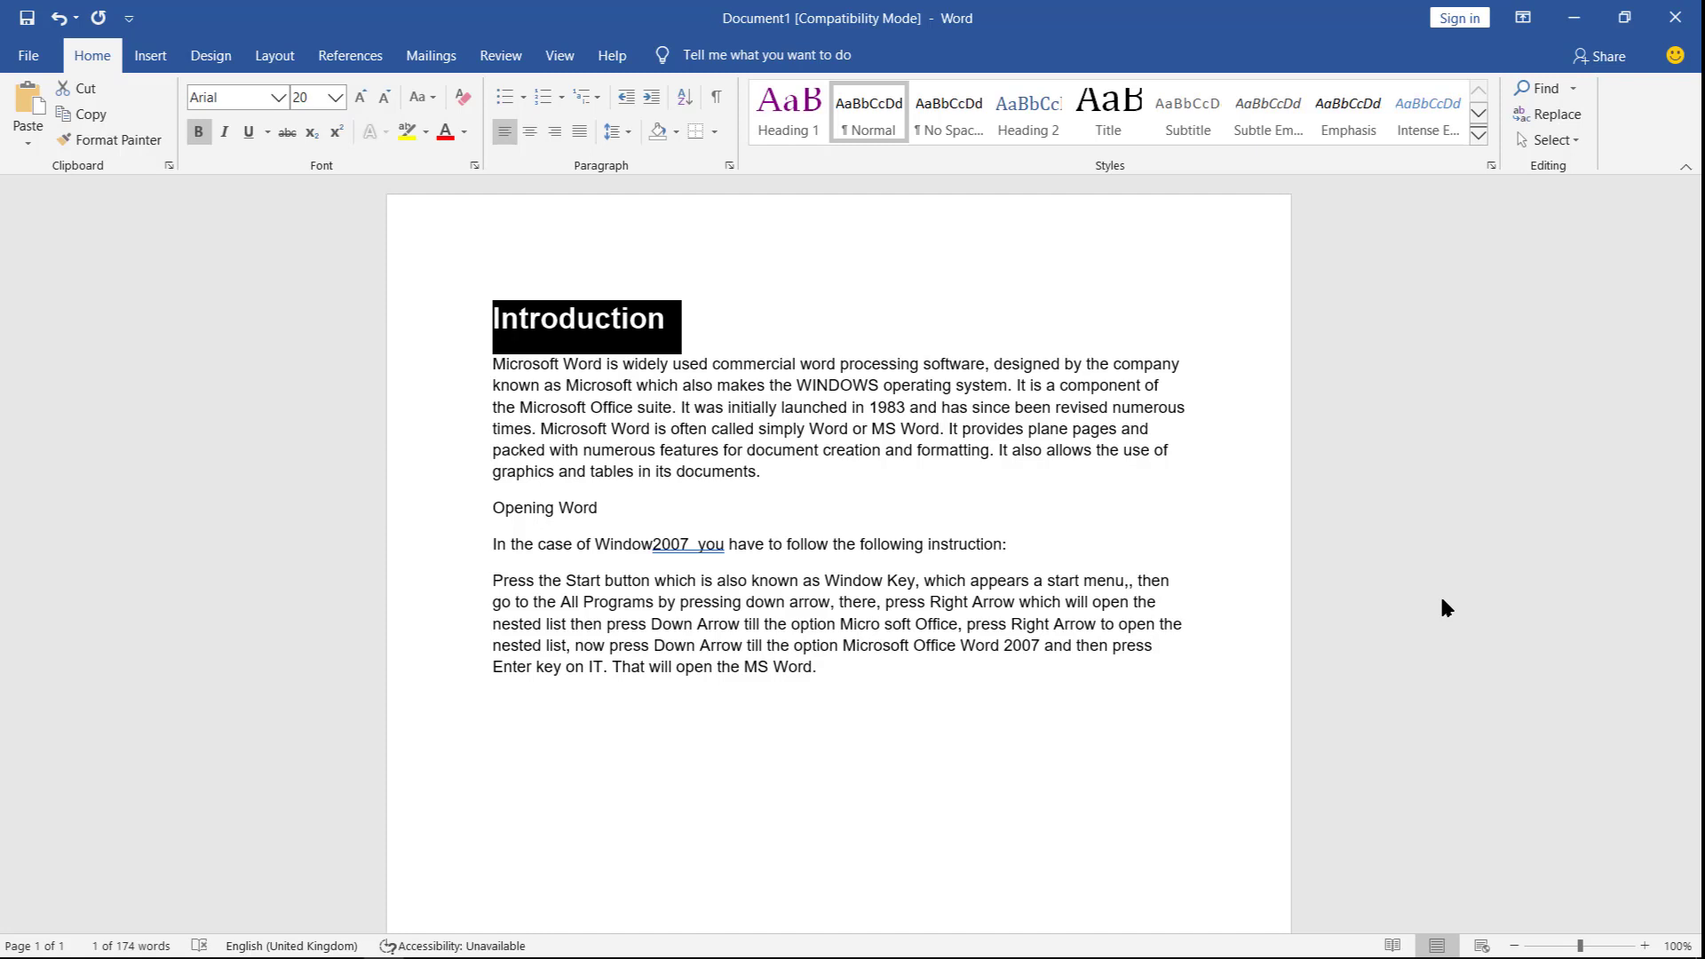
key(ctrl+i)
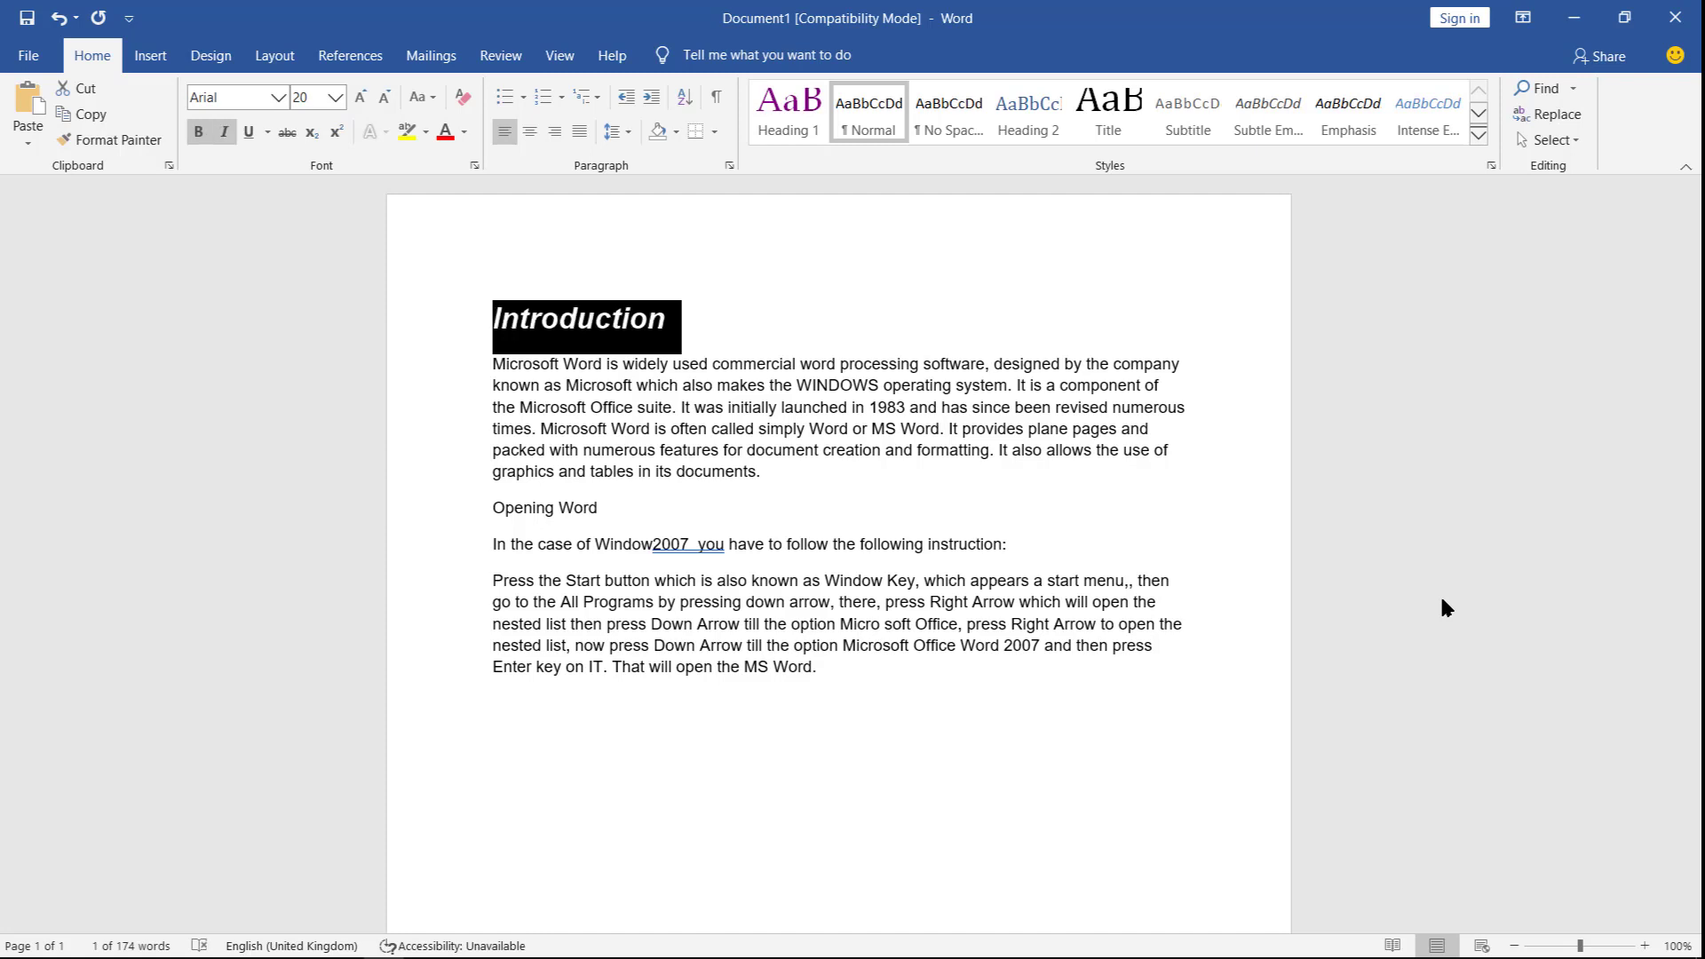
key(ctrl+u)
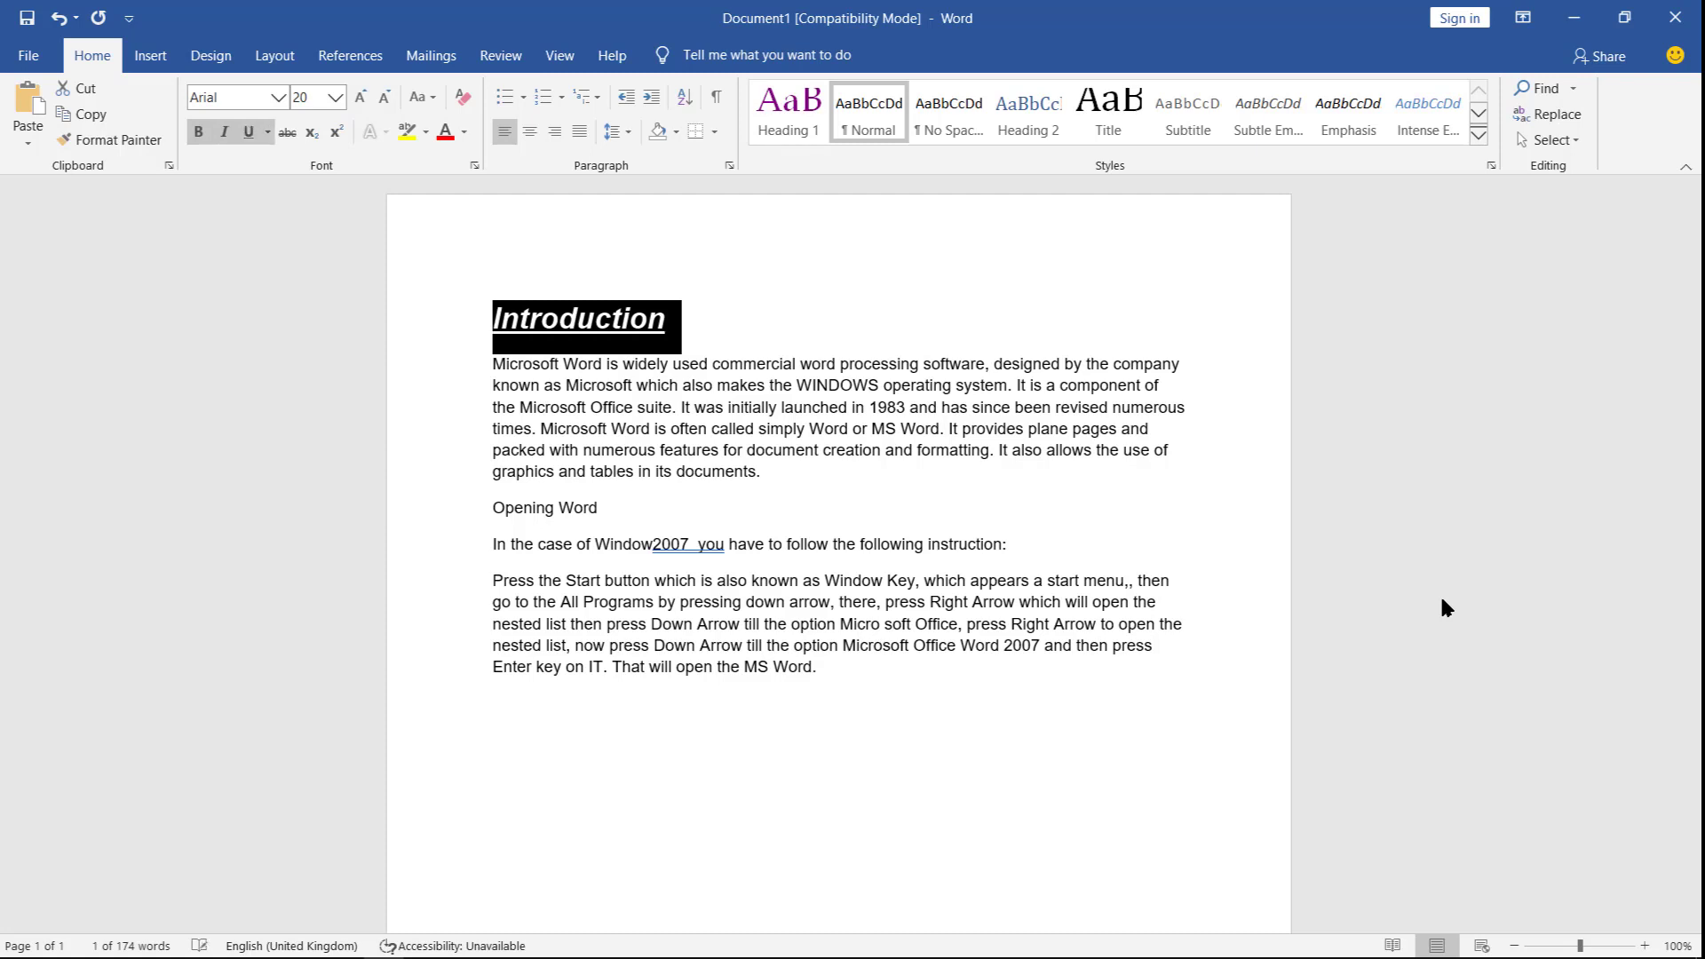
key(Down)
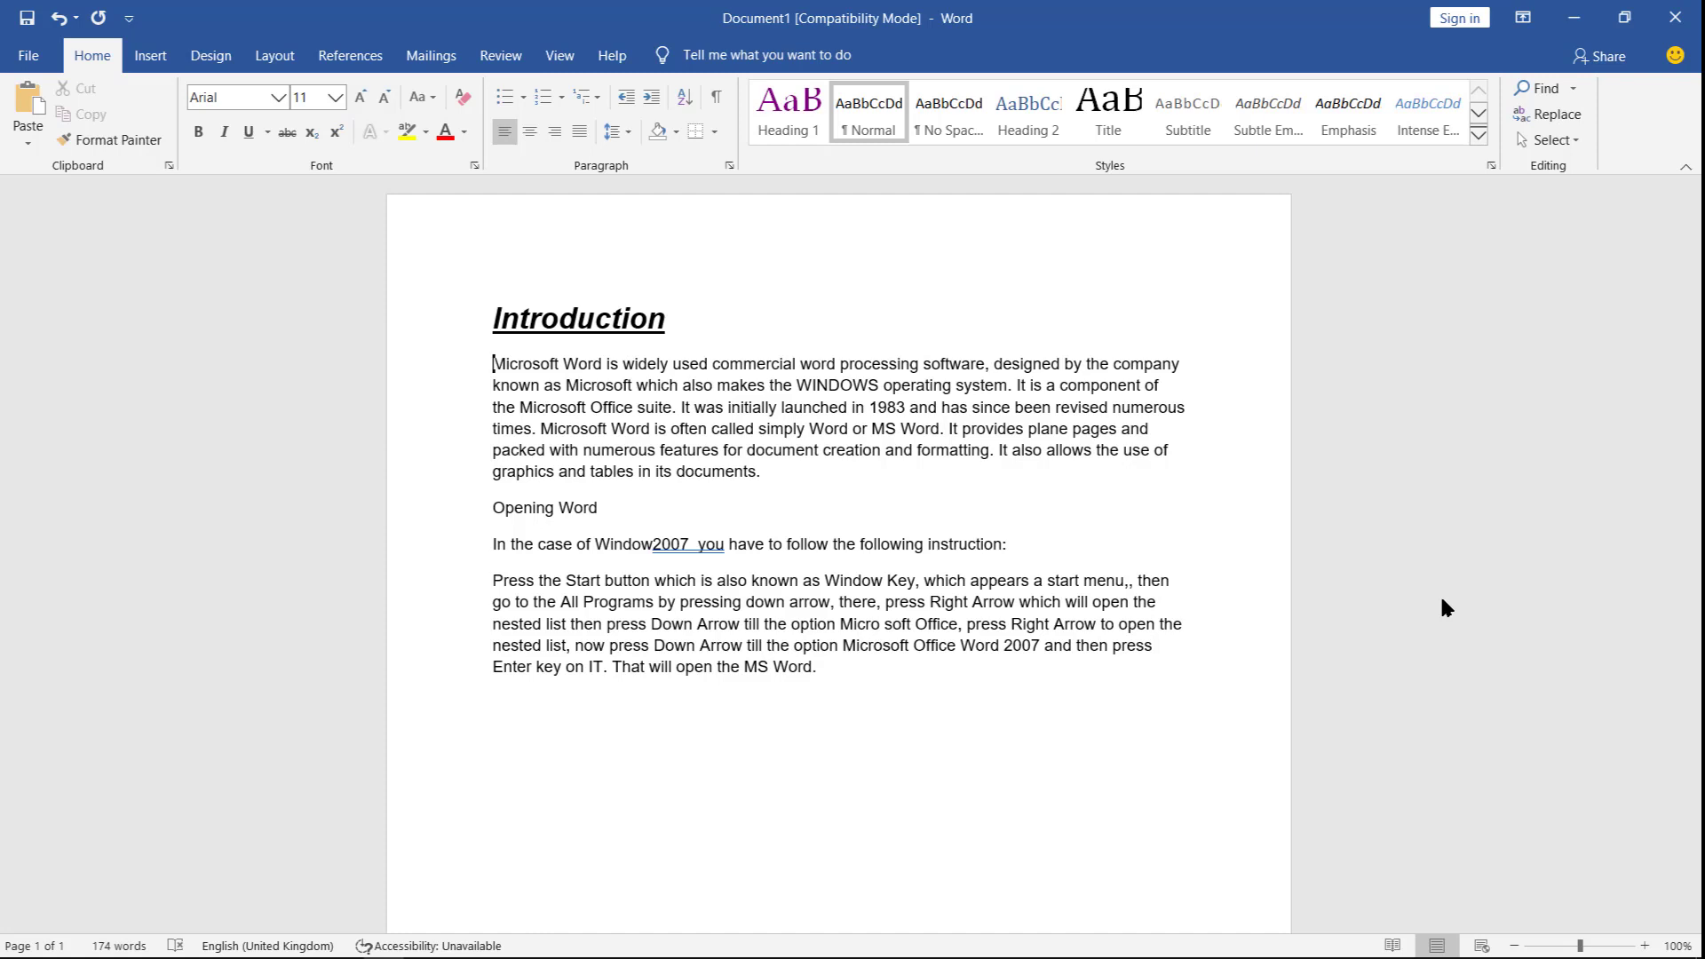
key(Up)
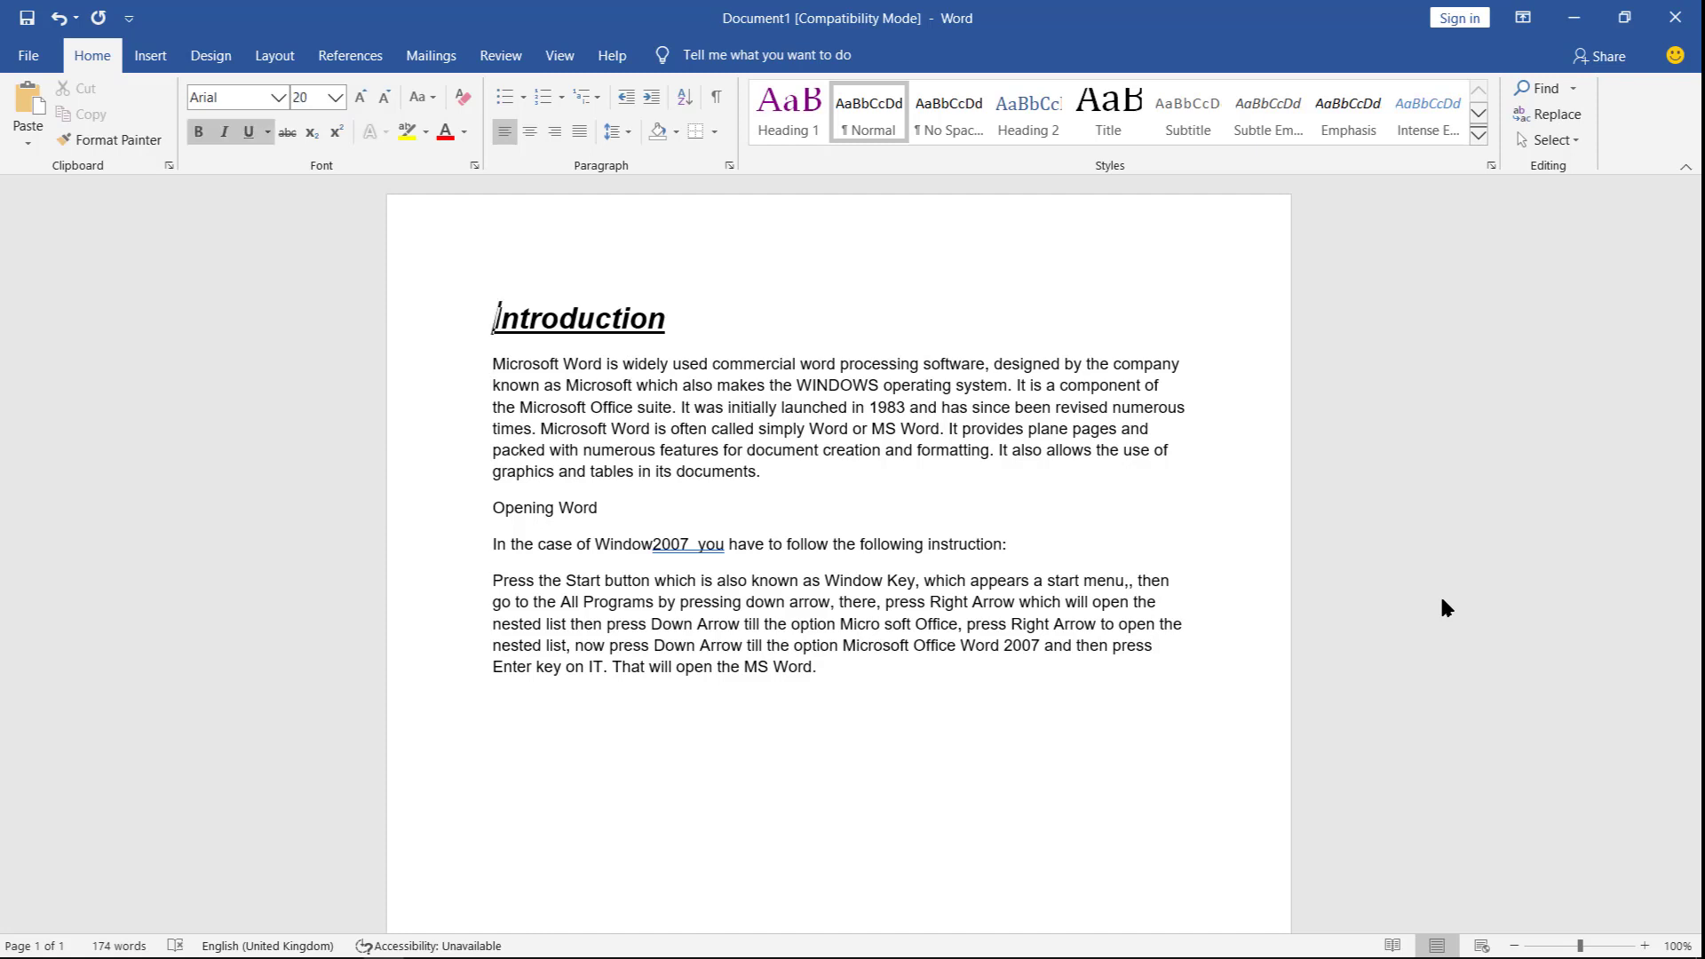
- Select the paragraph below the "Introduction" heading and set its font colour to the standard Blue
key(Down)
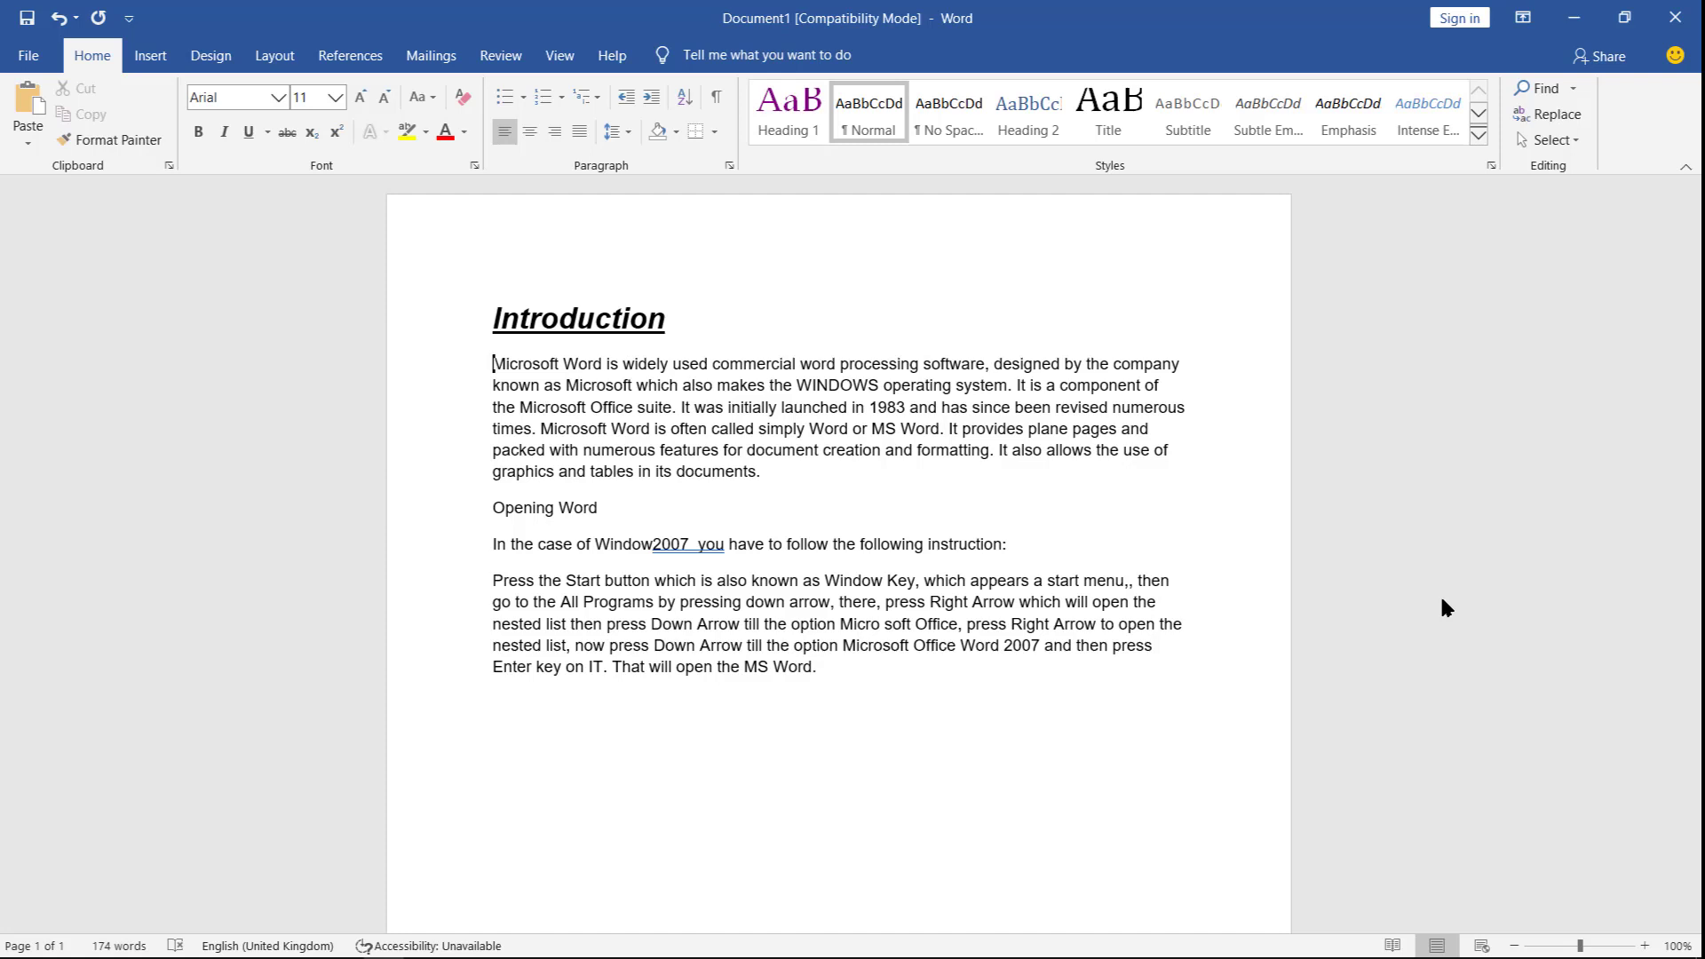
key(ctrl+shift+Down)
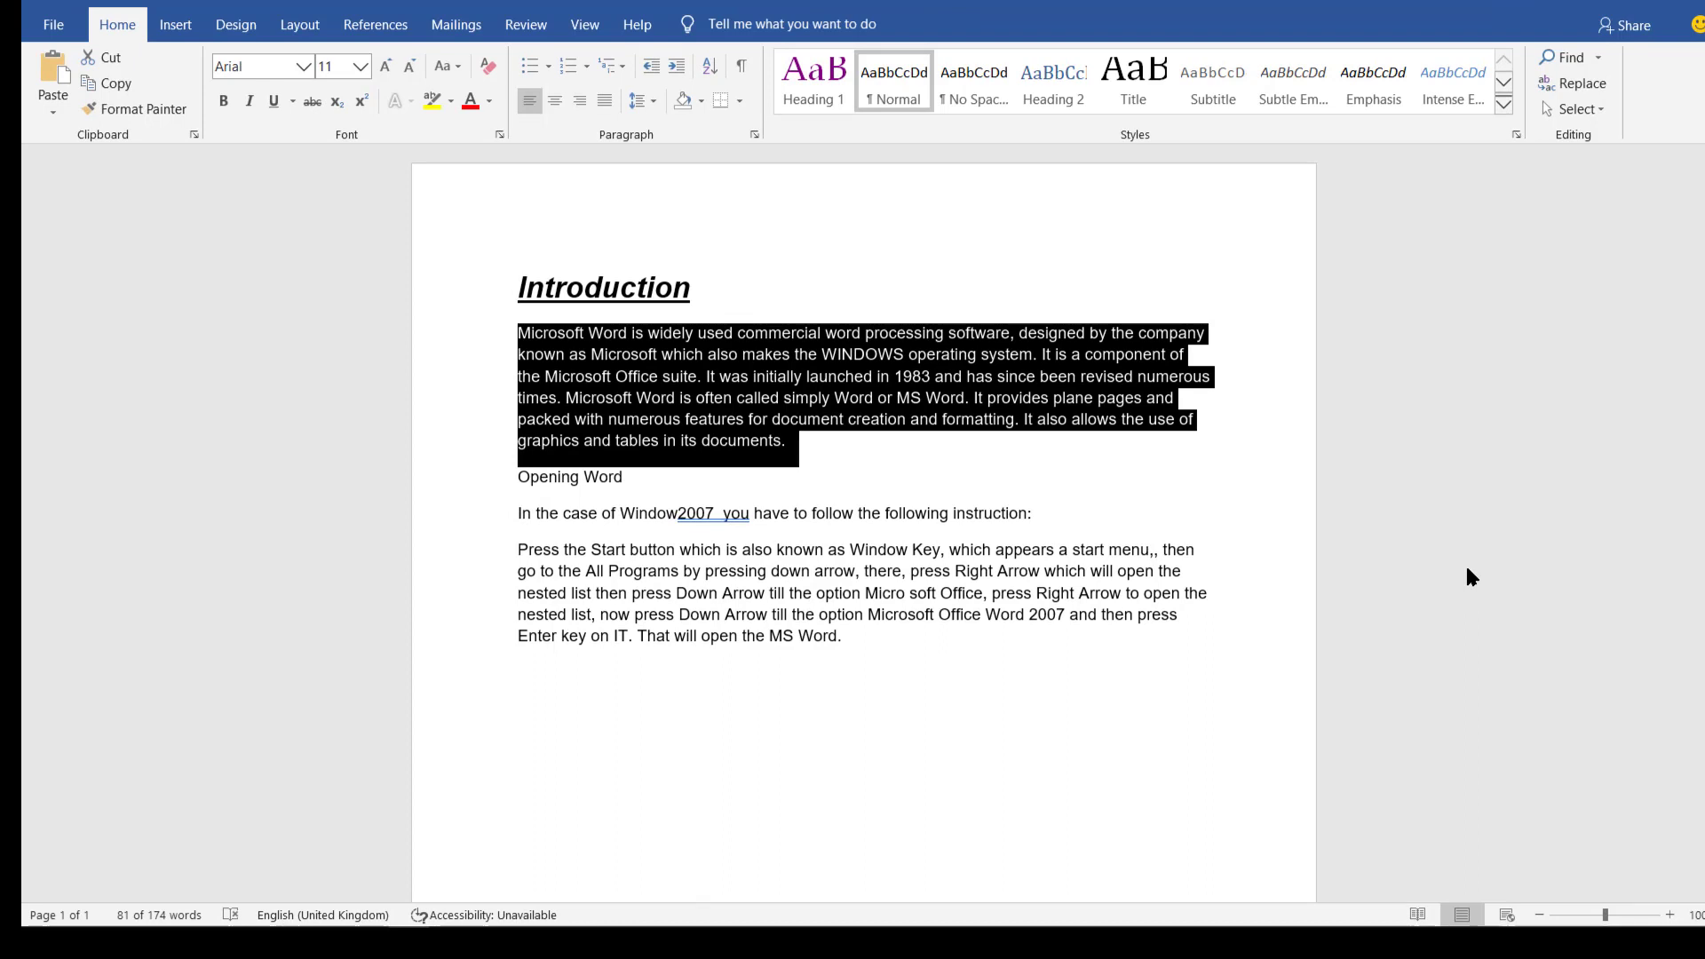
key(alt+h)
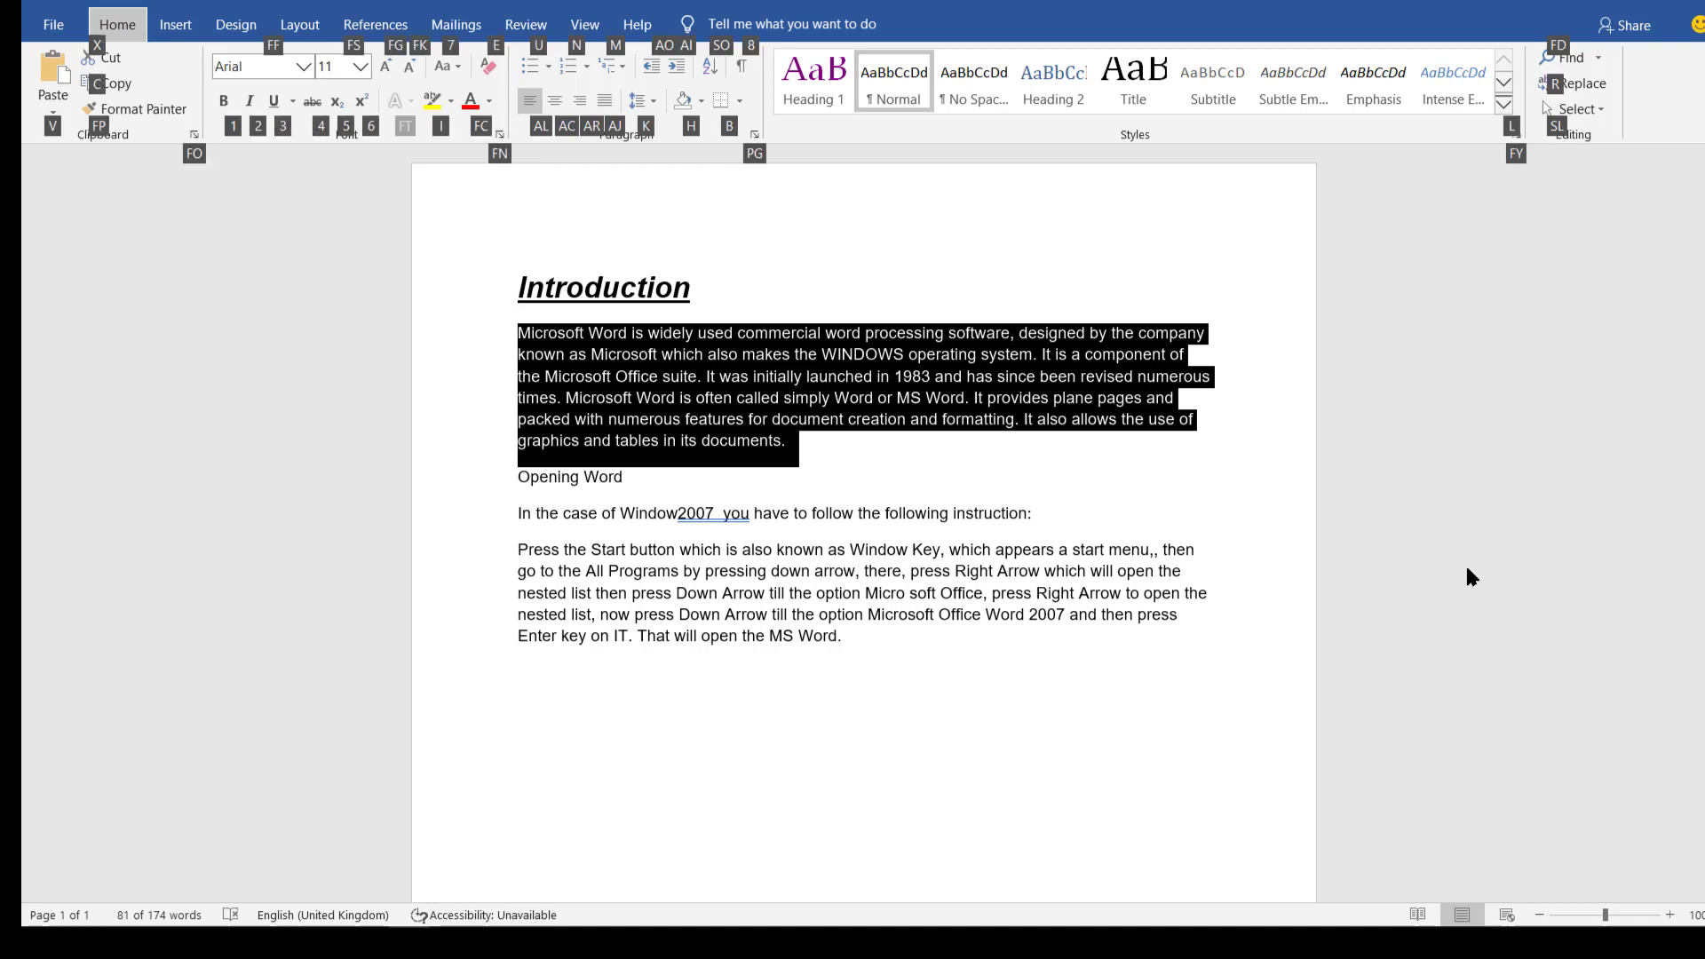
key(f)
key(c)
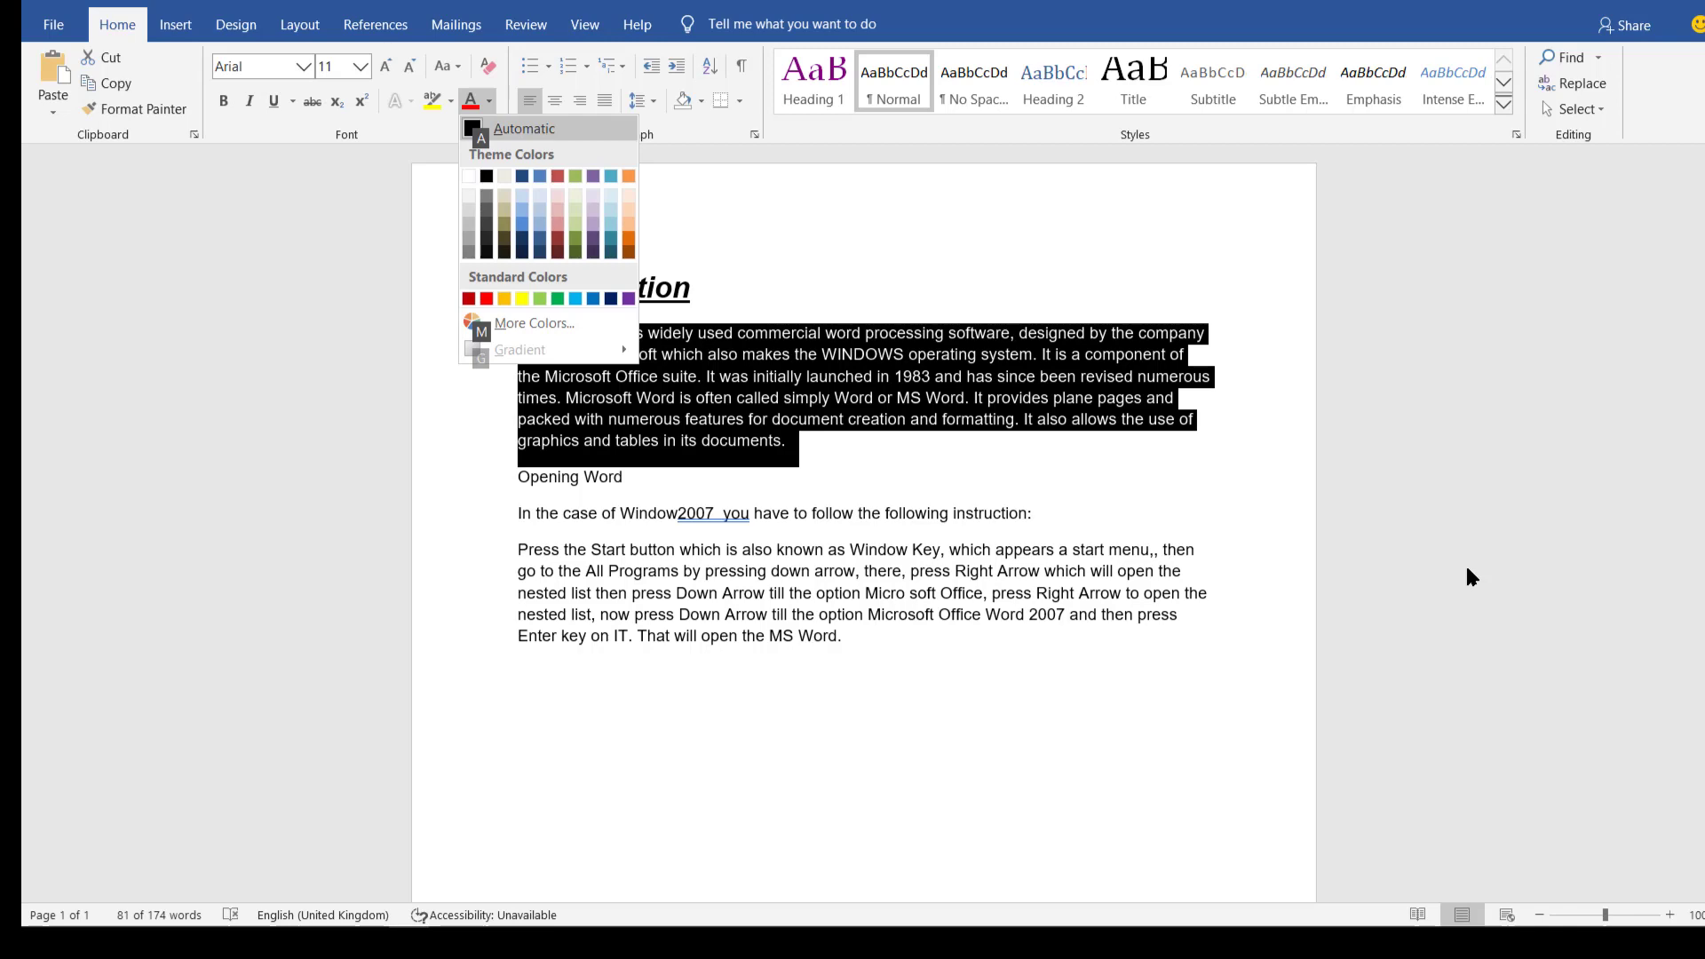
key(Down)
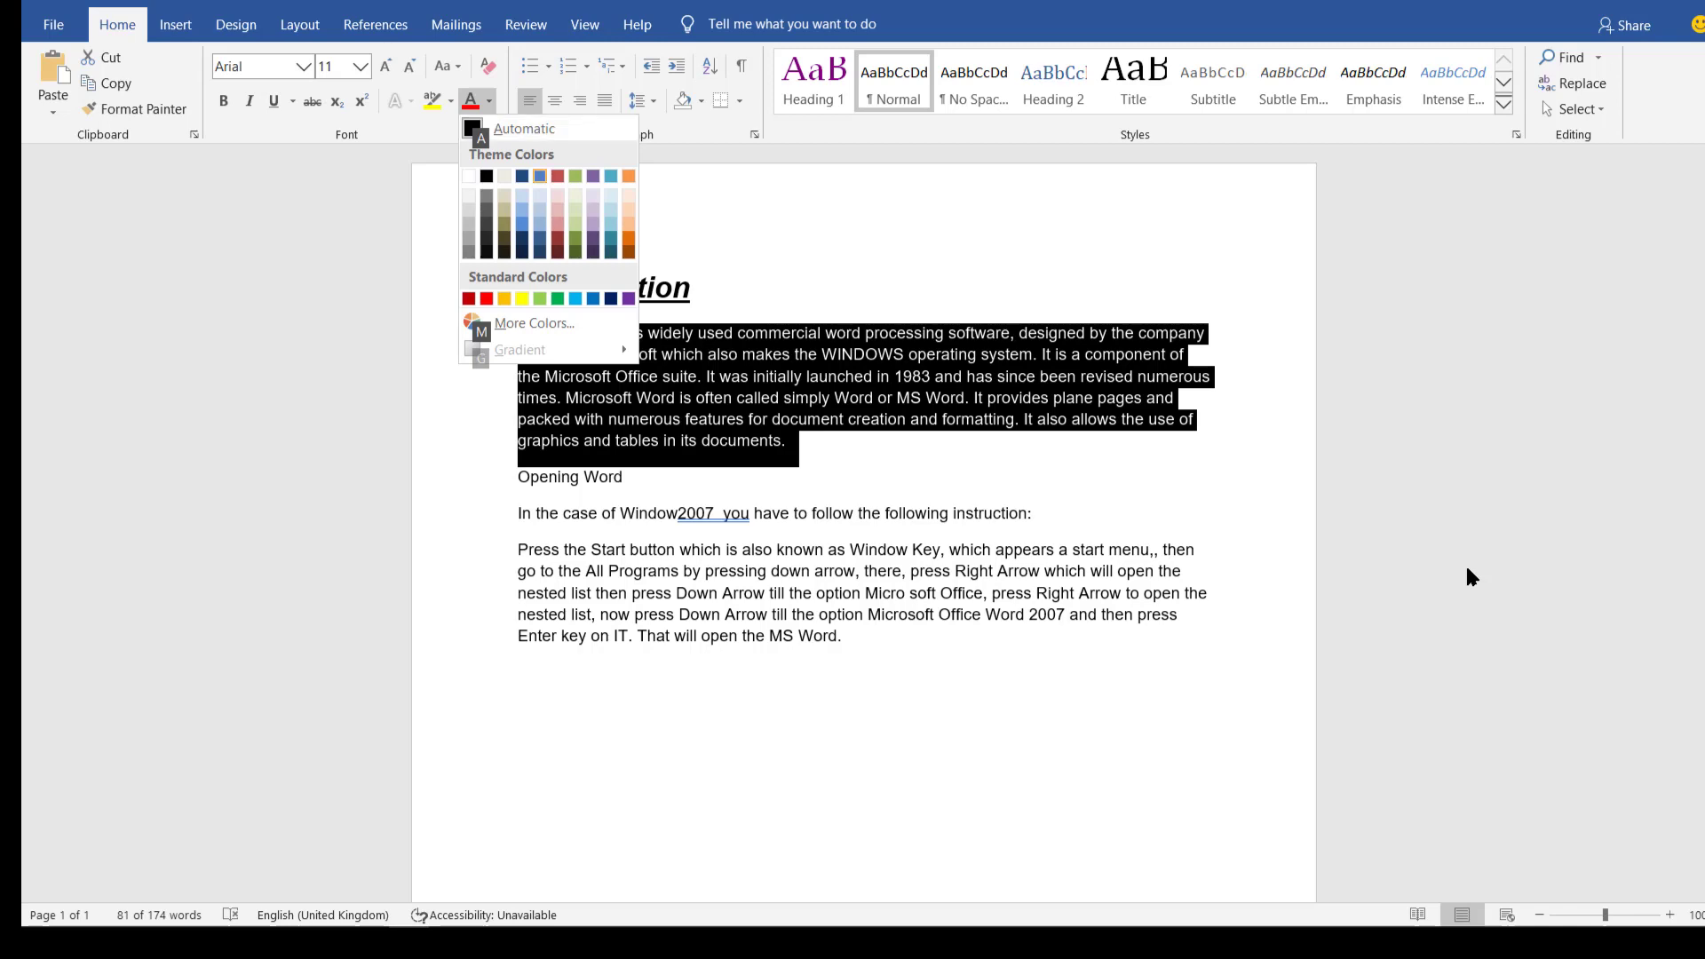
key(Up)
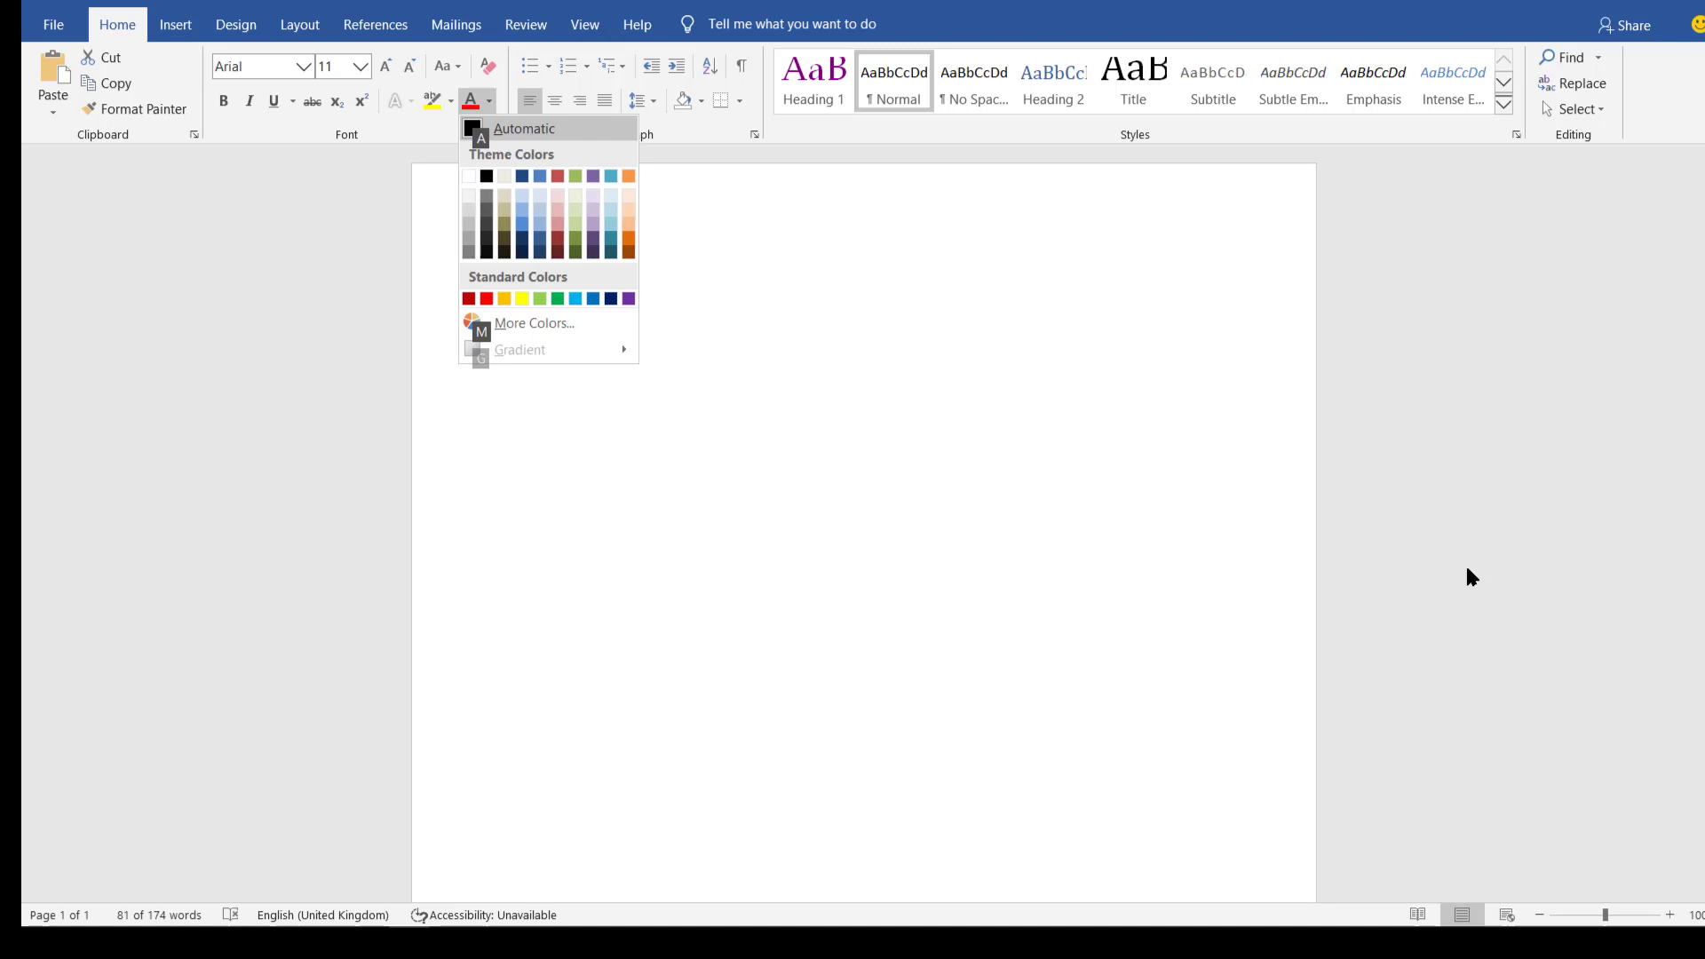
key(Up)
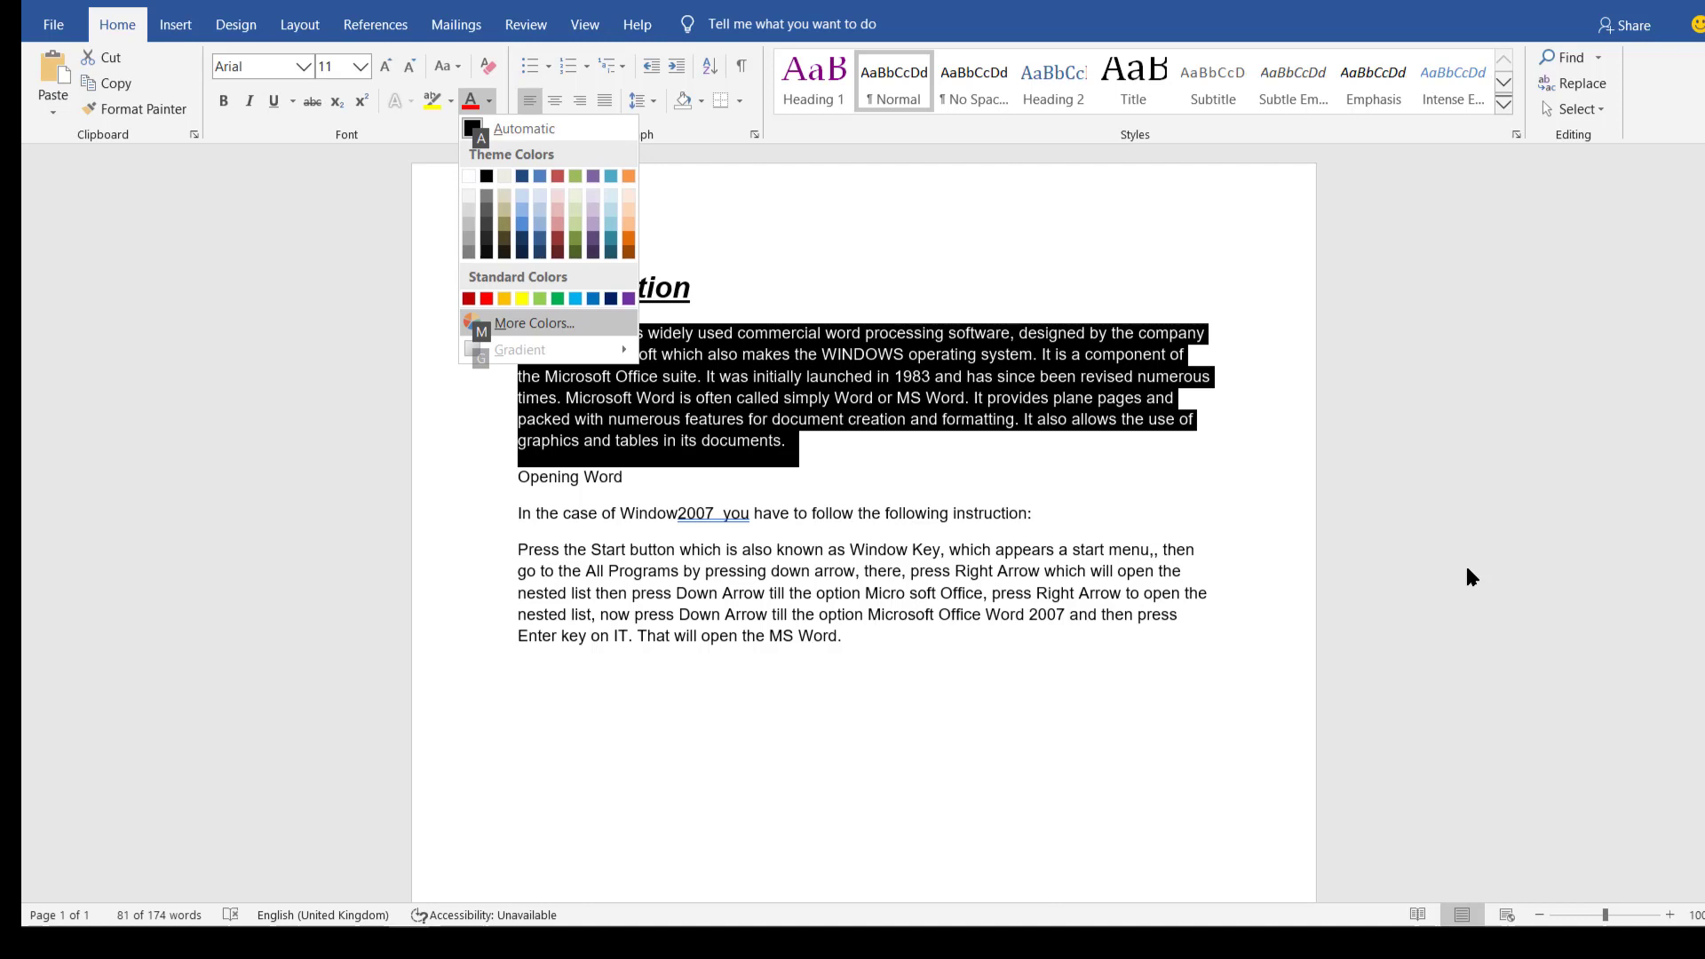
key(Up)
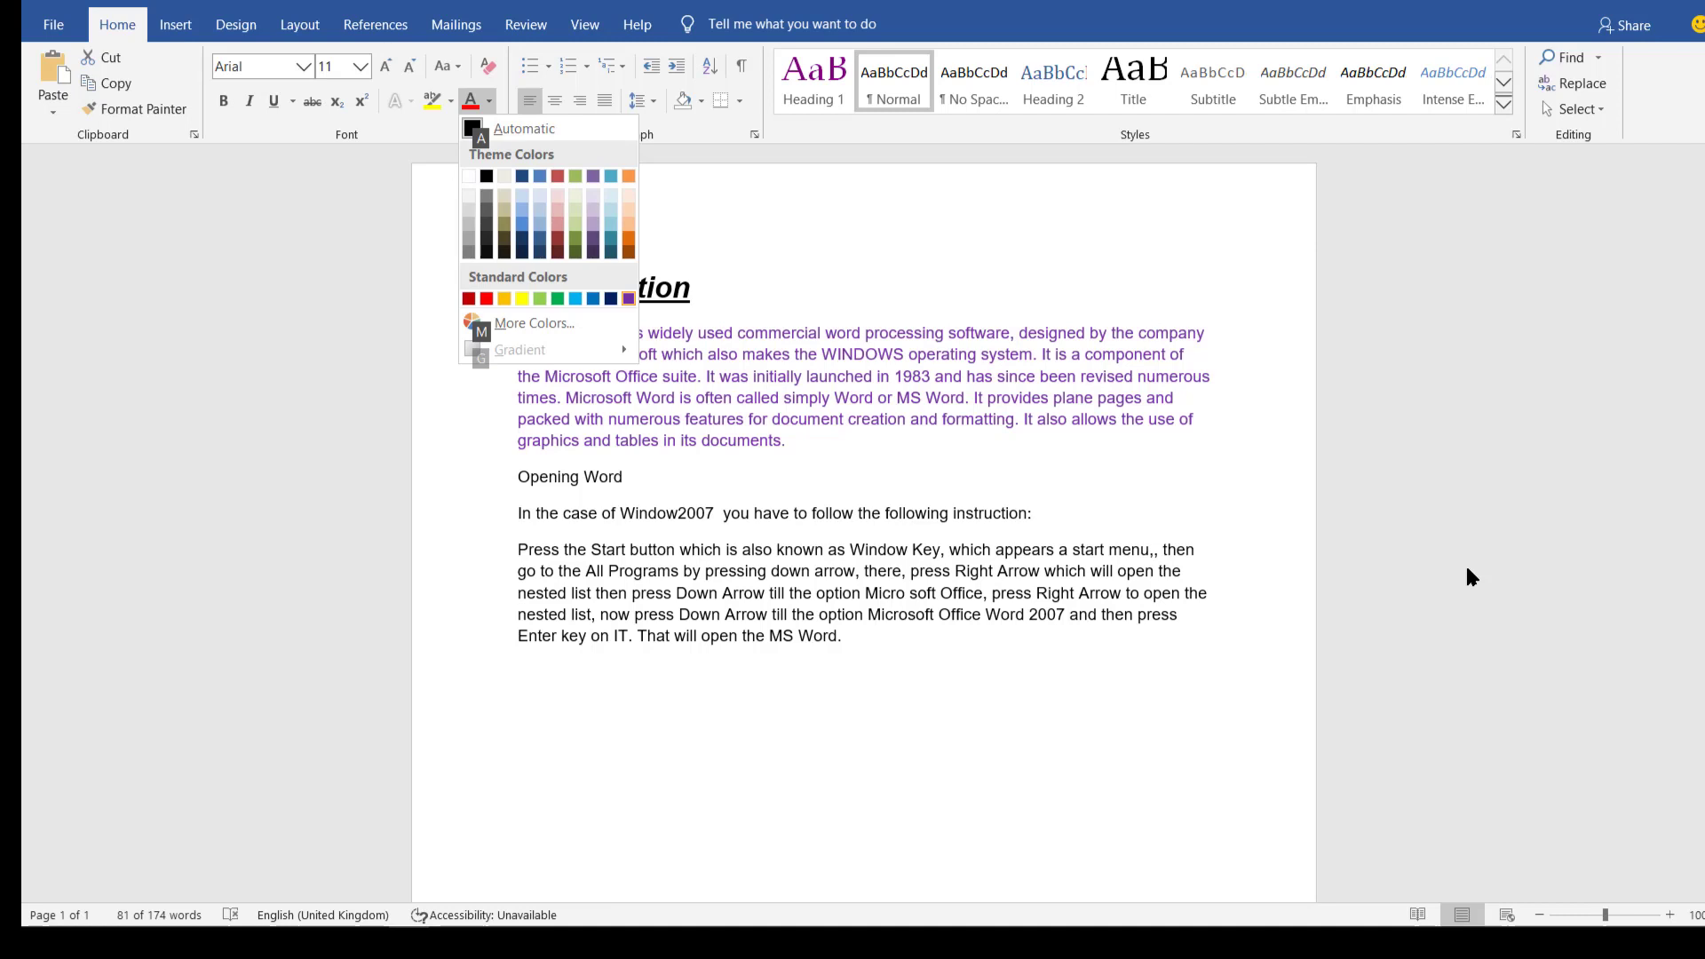
key(Right)
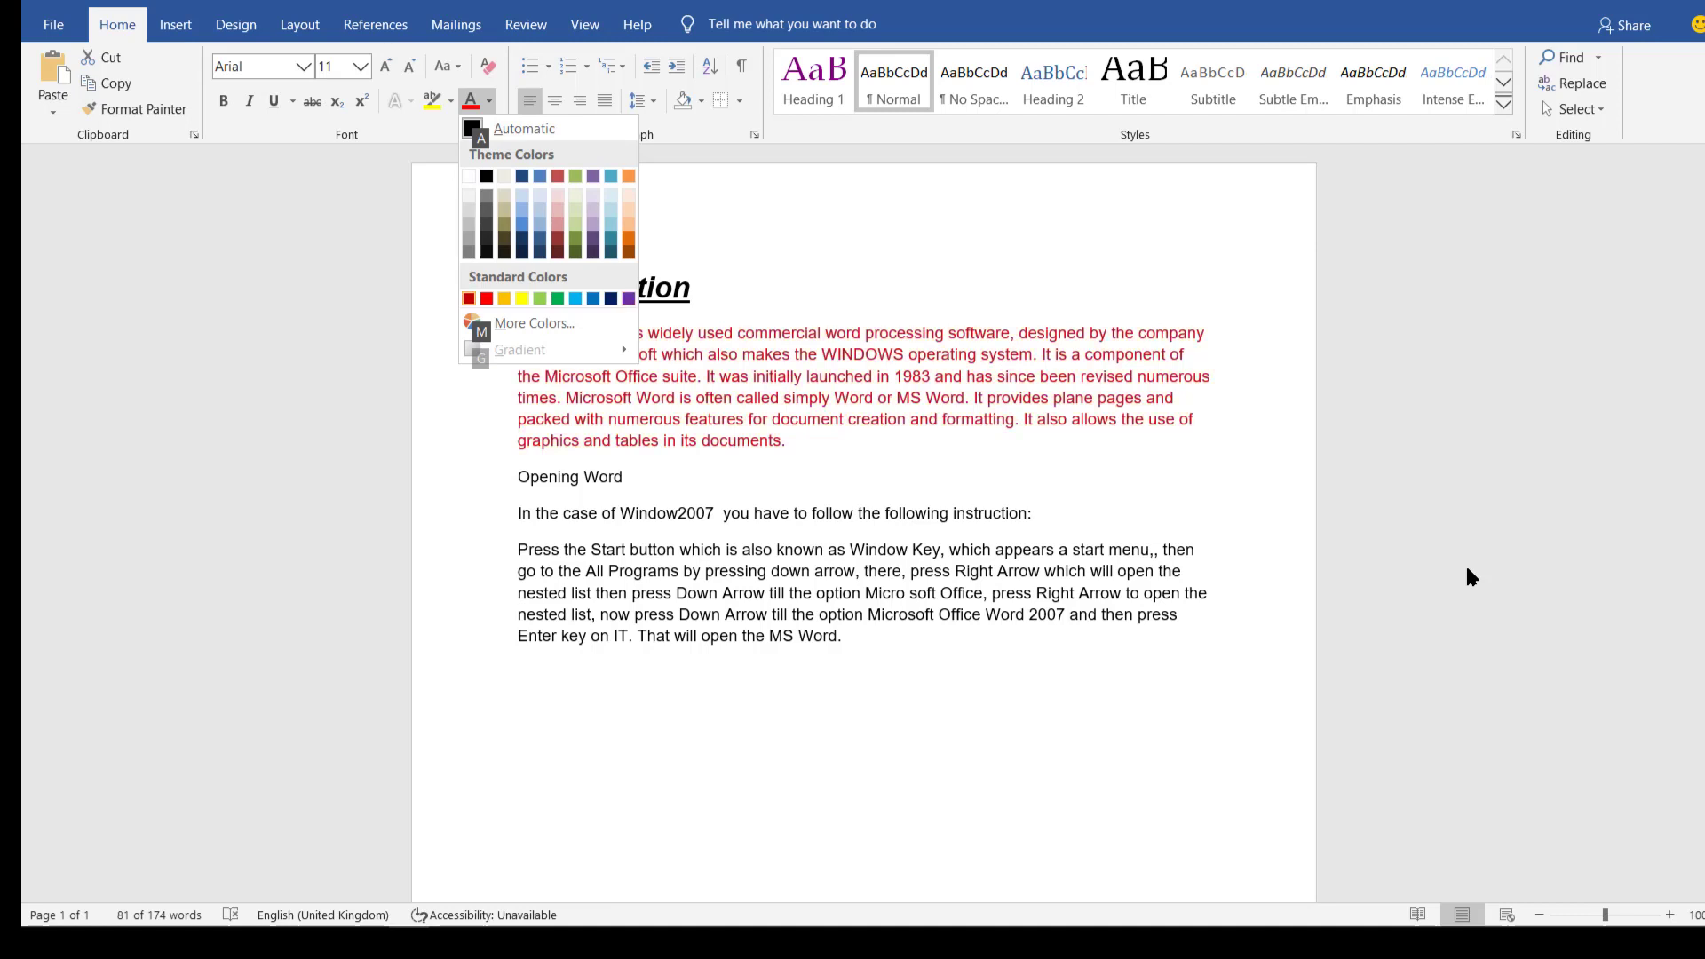
key(Left)
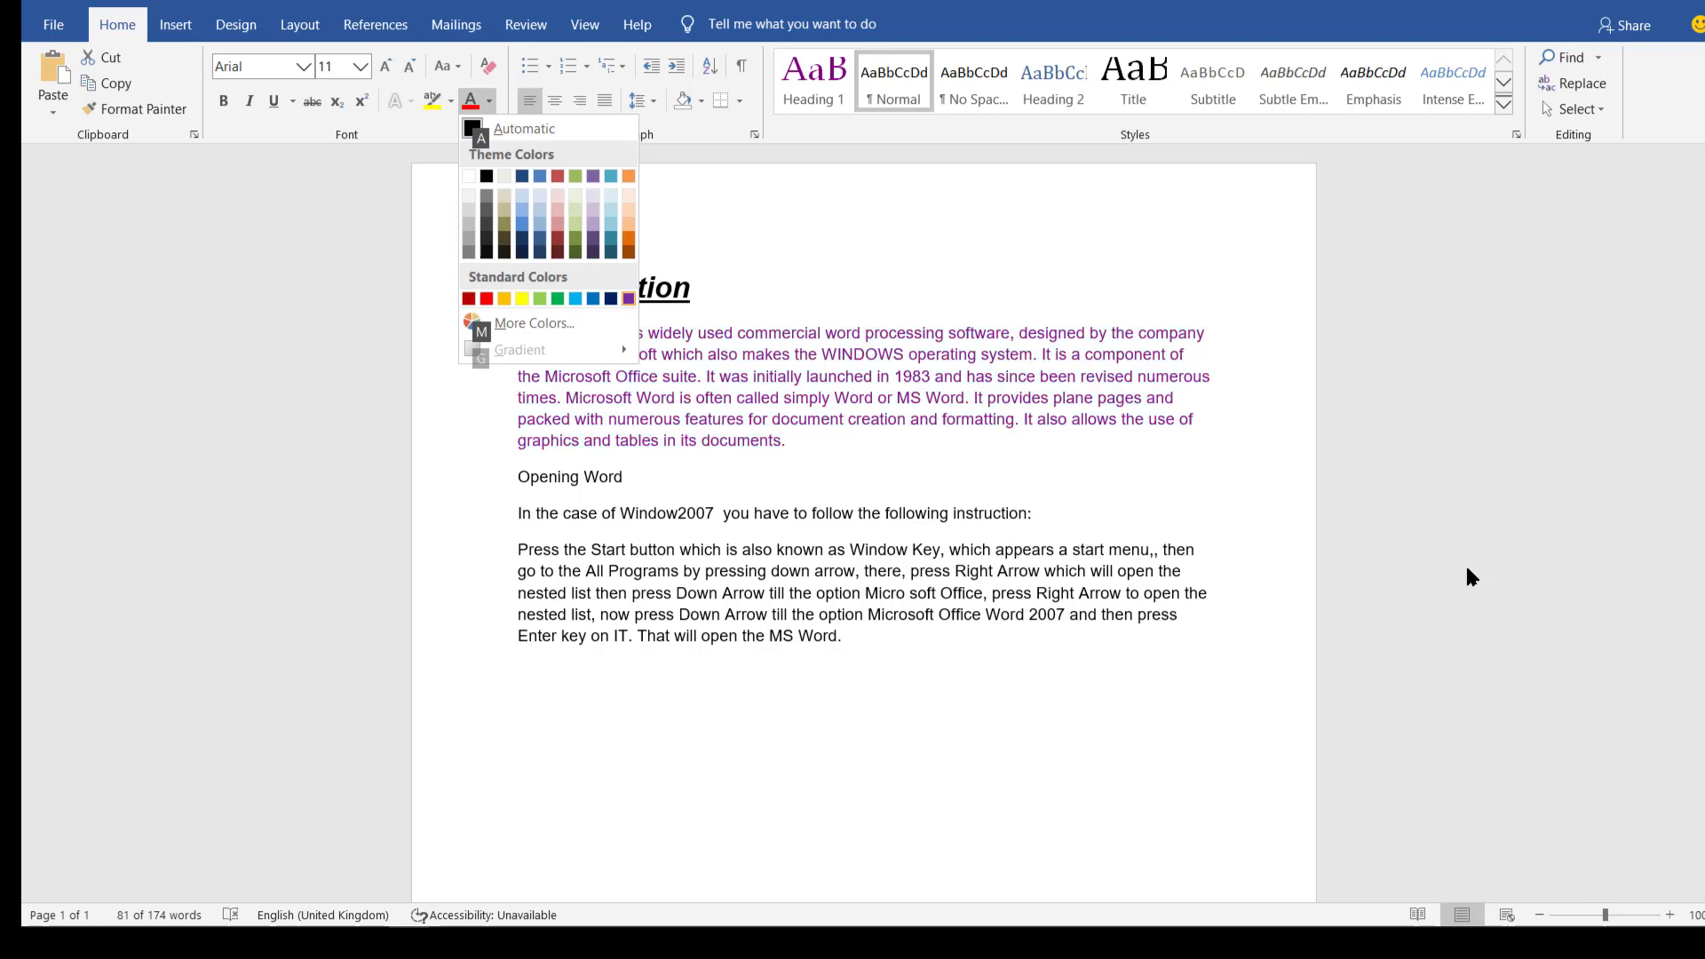
key(Left)
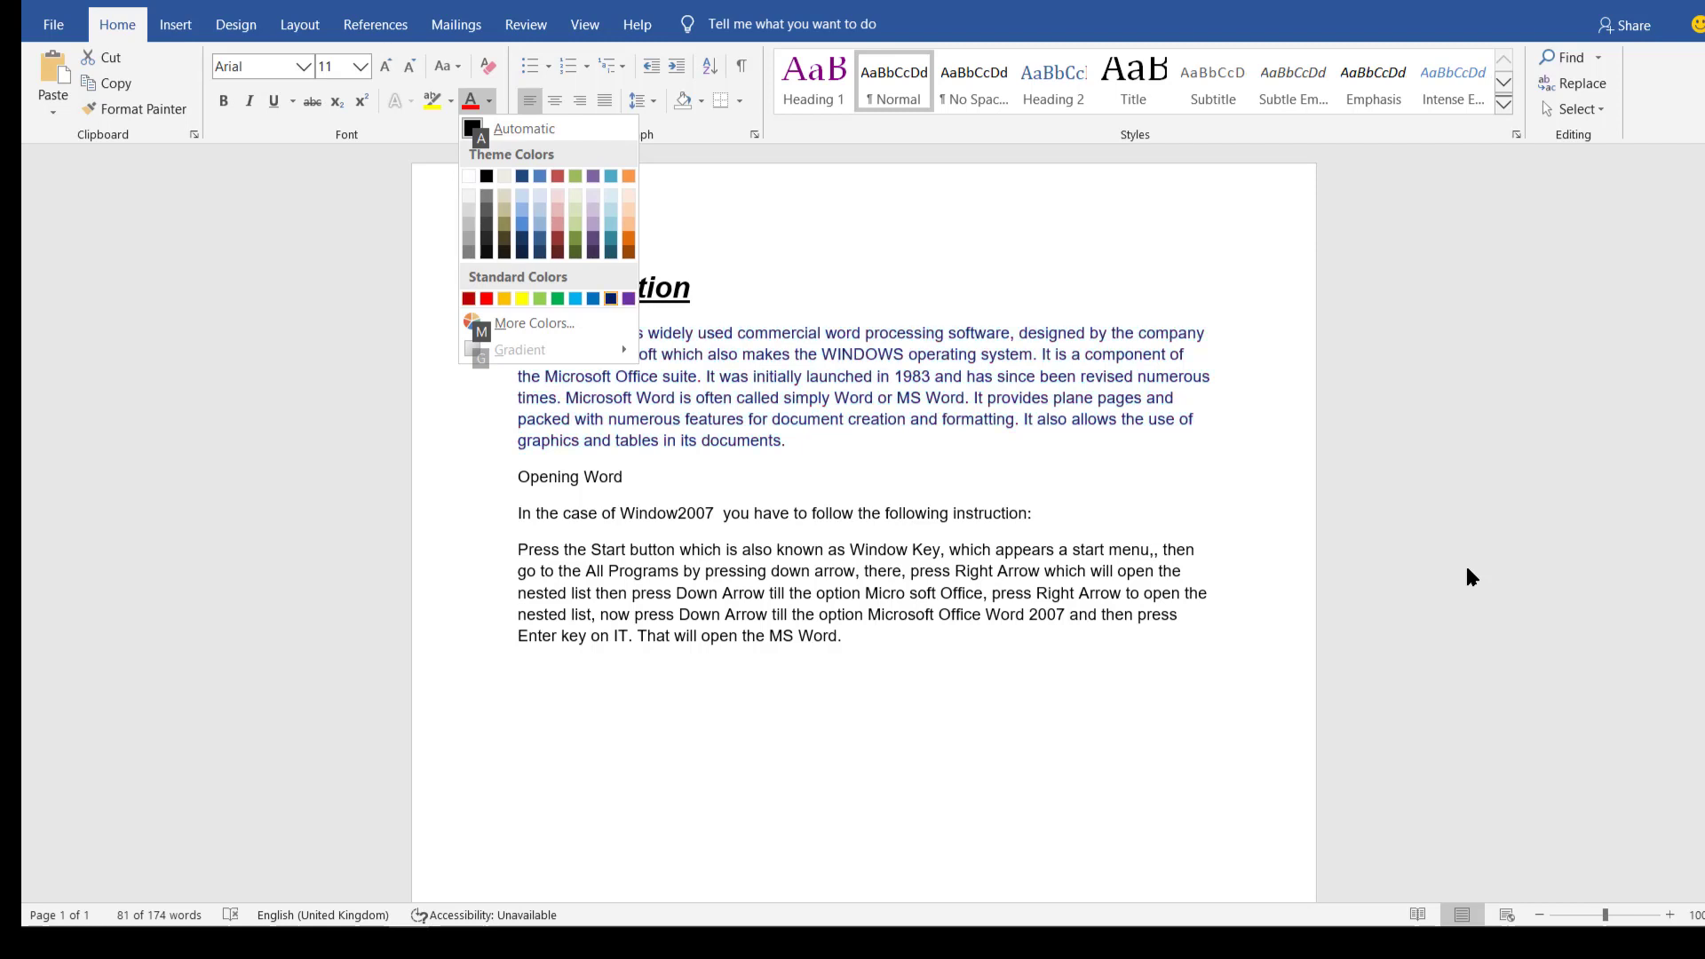
key(Left)
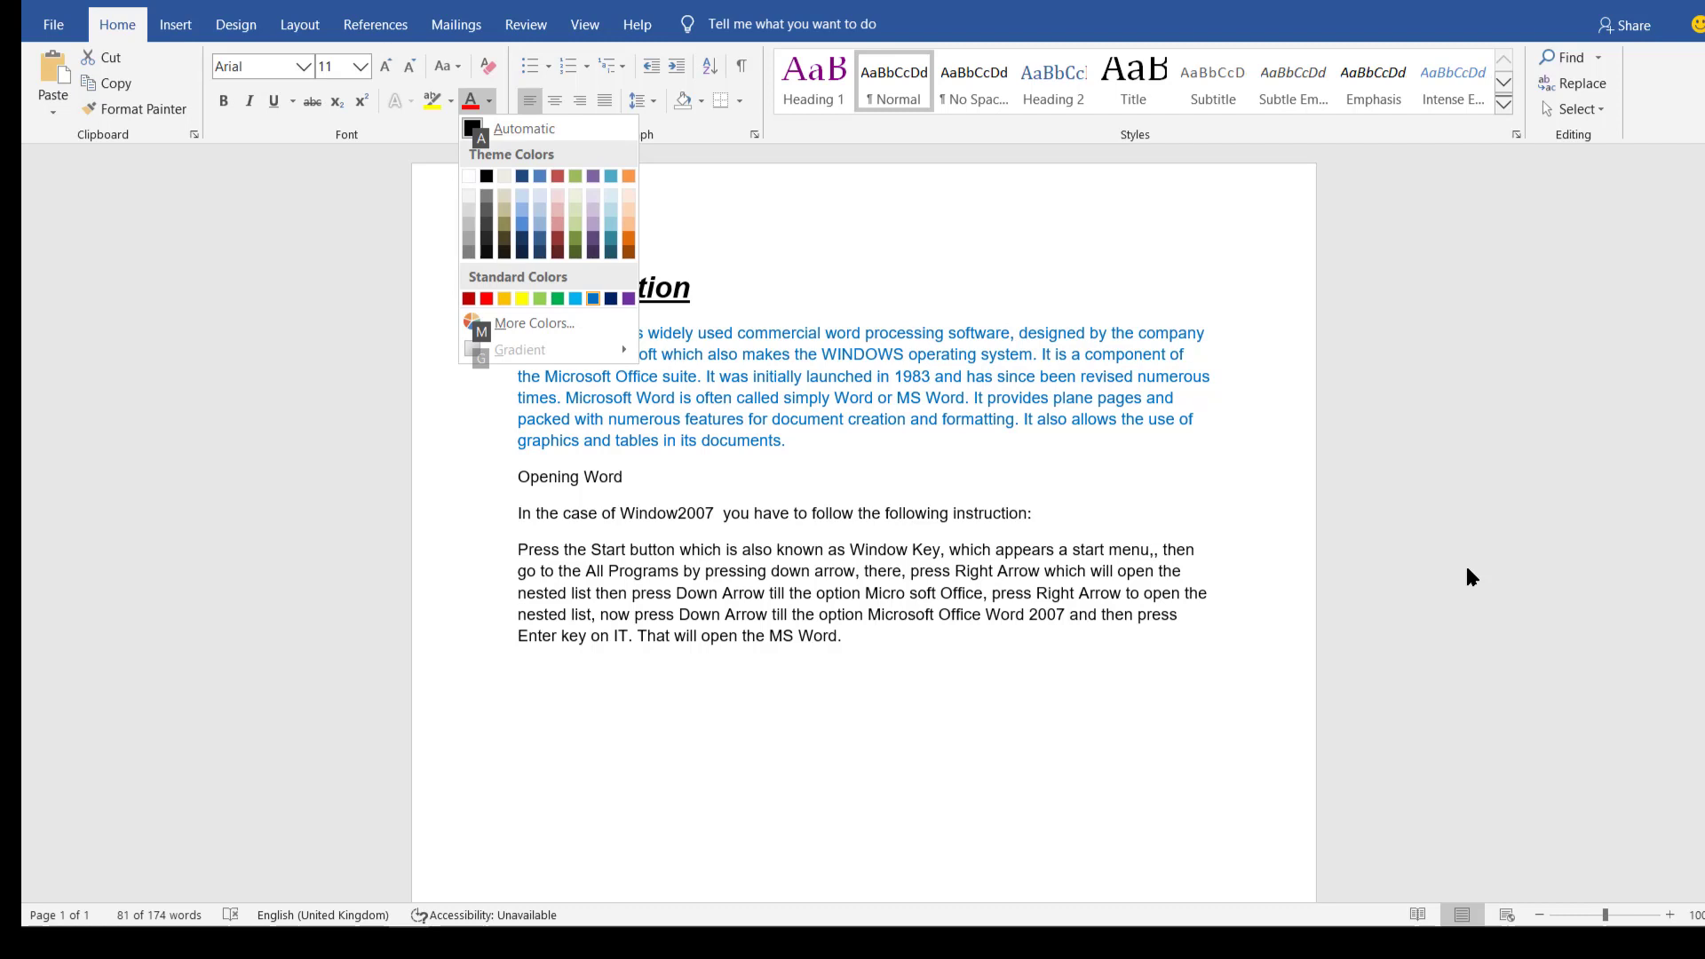
key(Return)
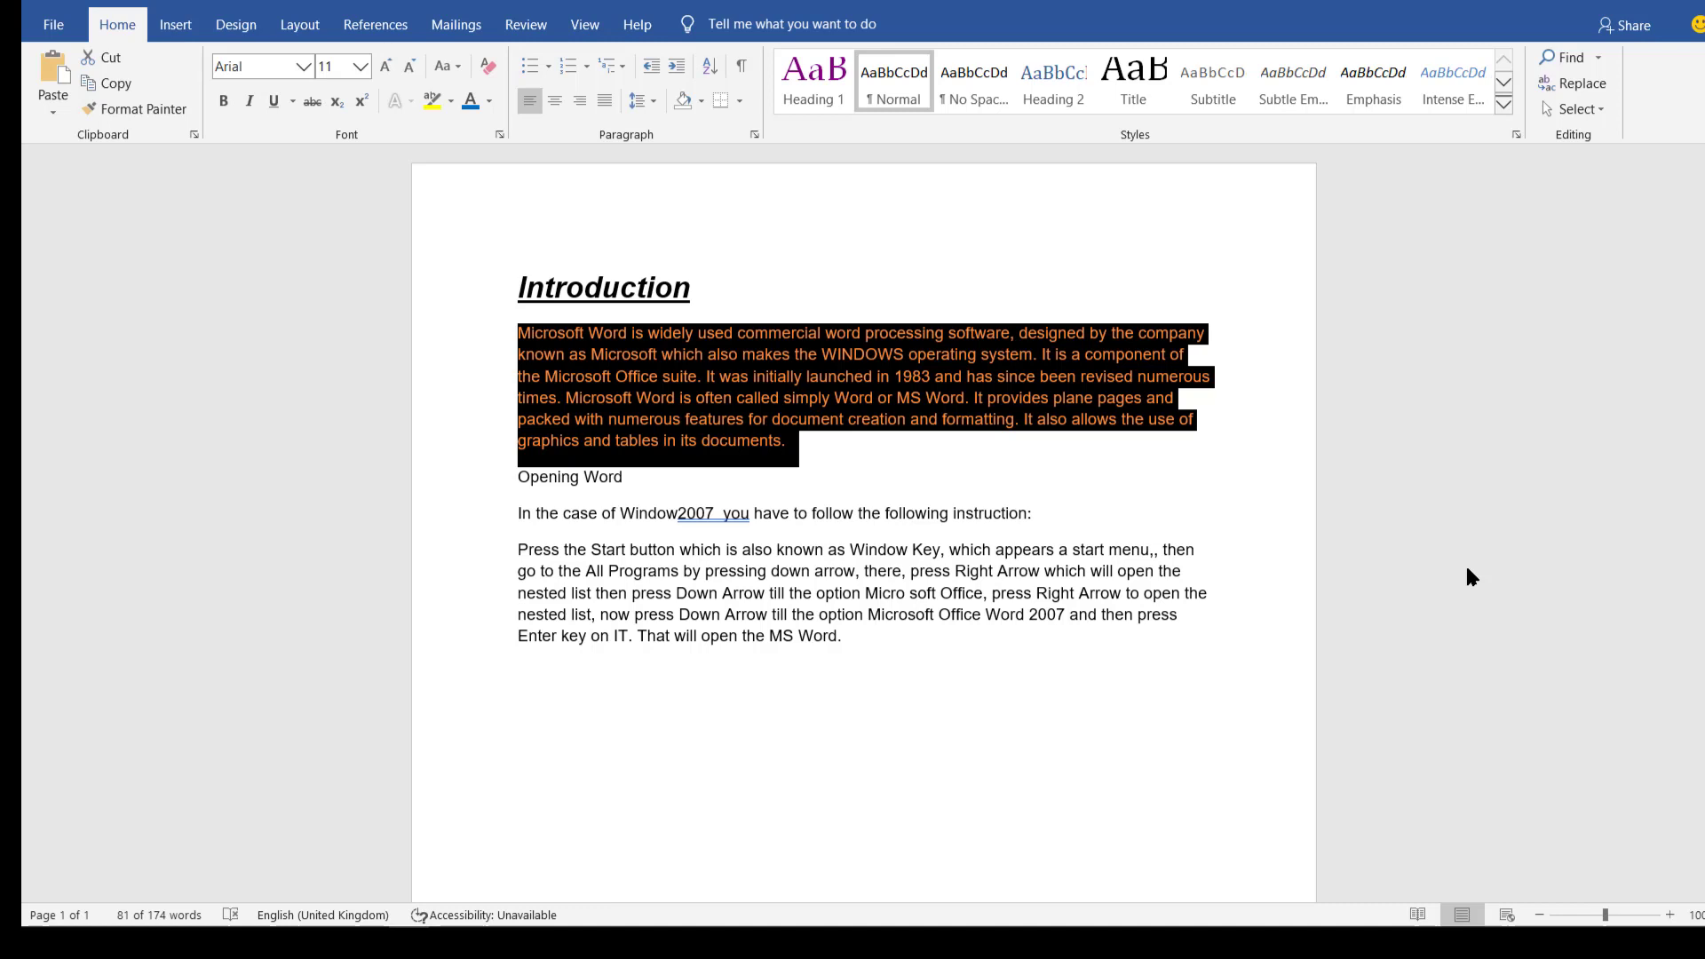
- Preview different theme font colours and their lighter and darker shades on the paragraph below "Introduction", without applying any
key(alt)
key(h)
key(f)
key(c)
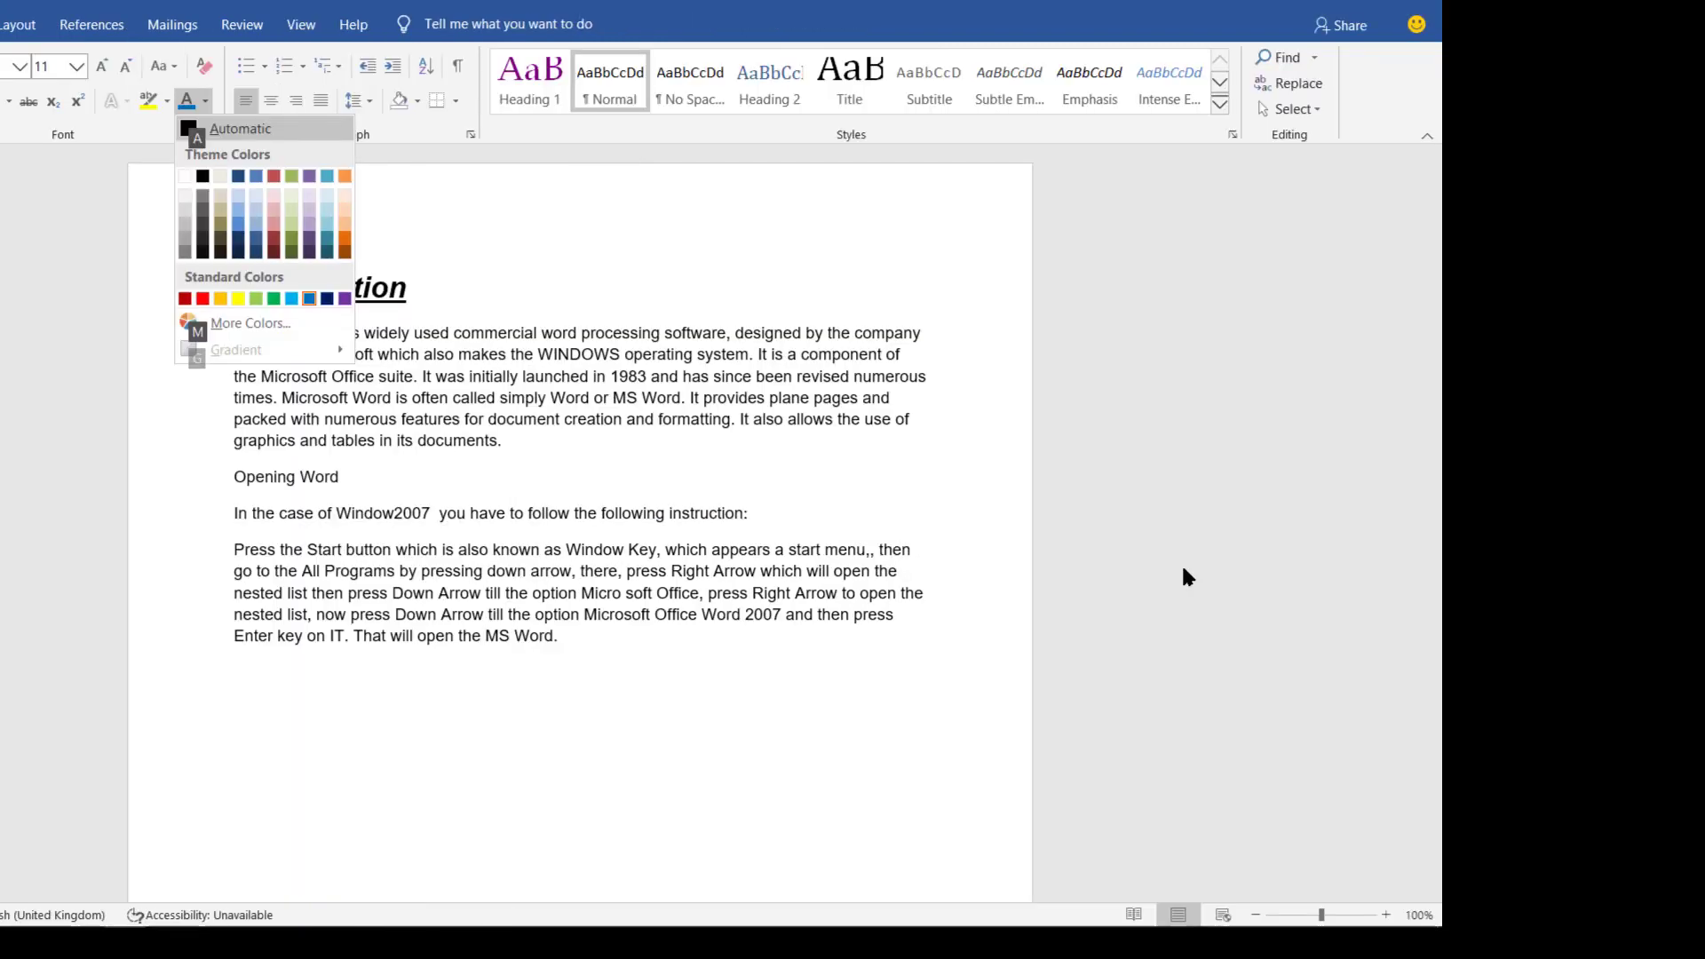
key(Down)
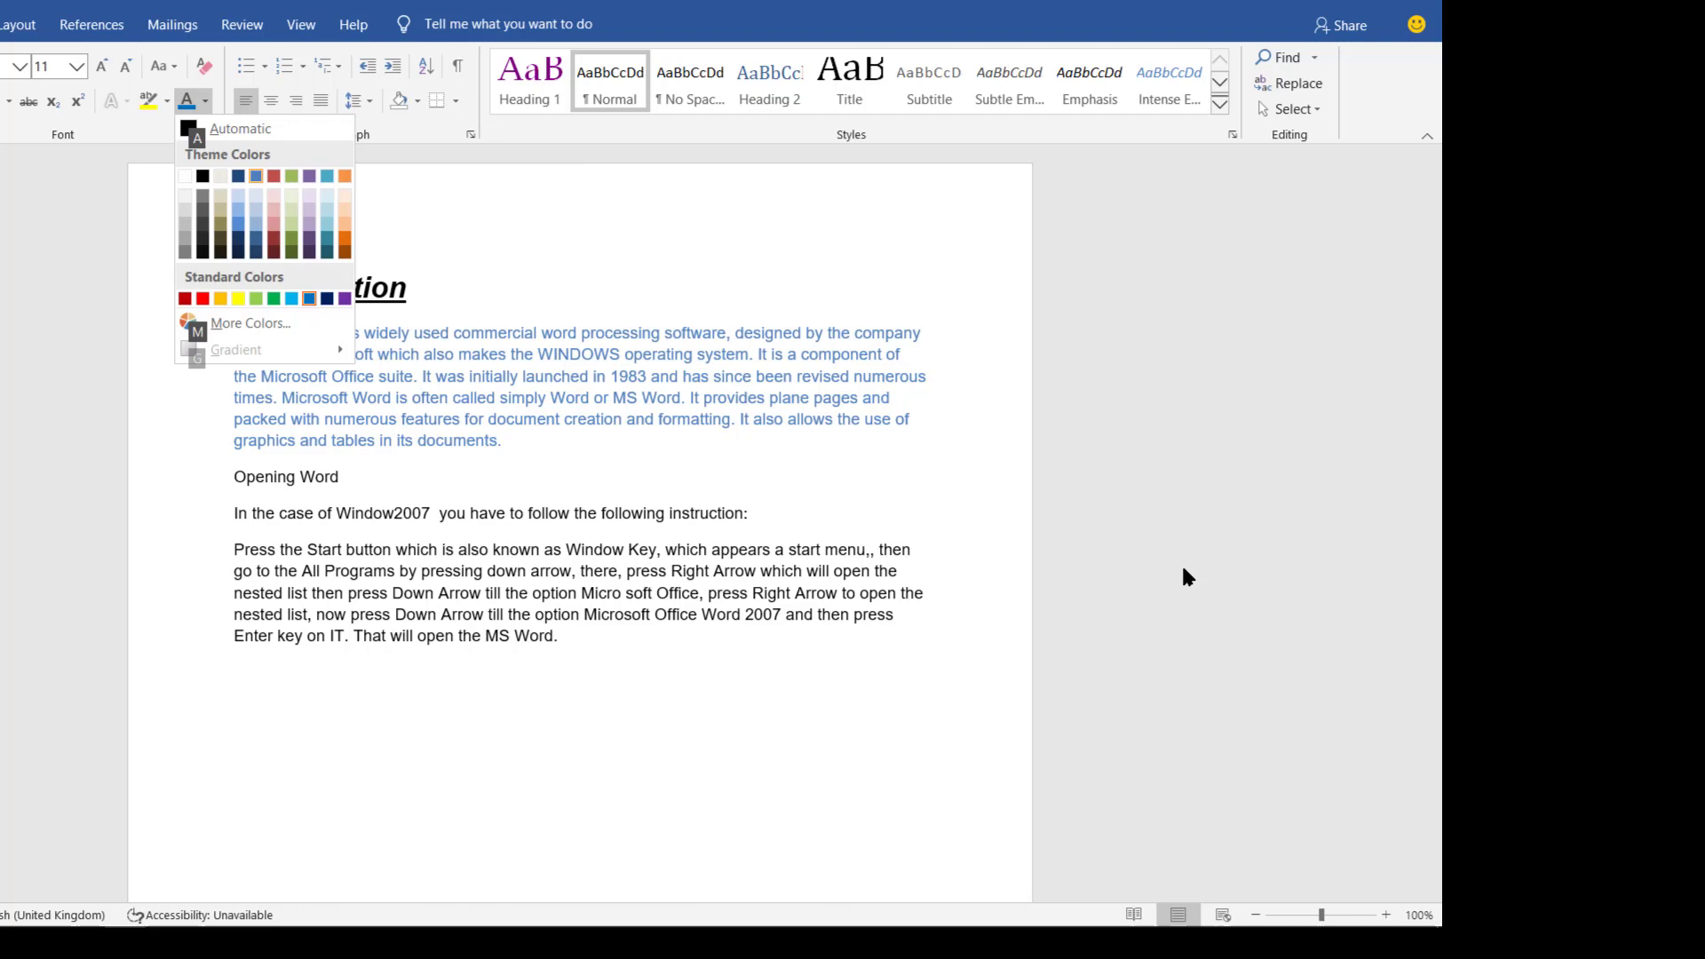
key(Down)
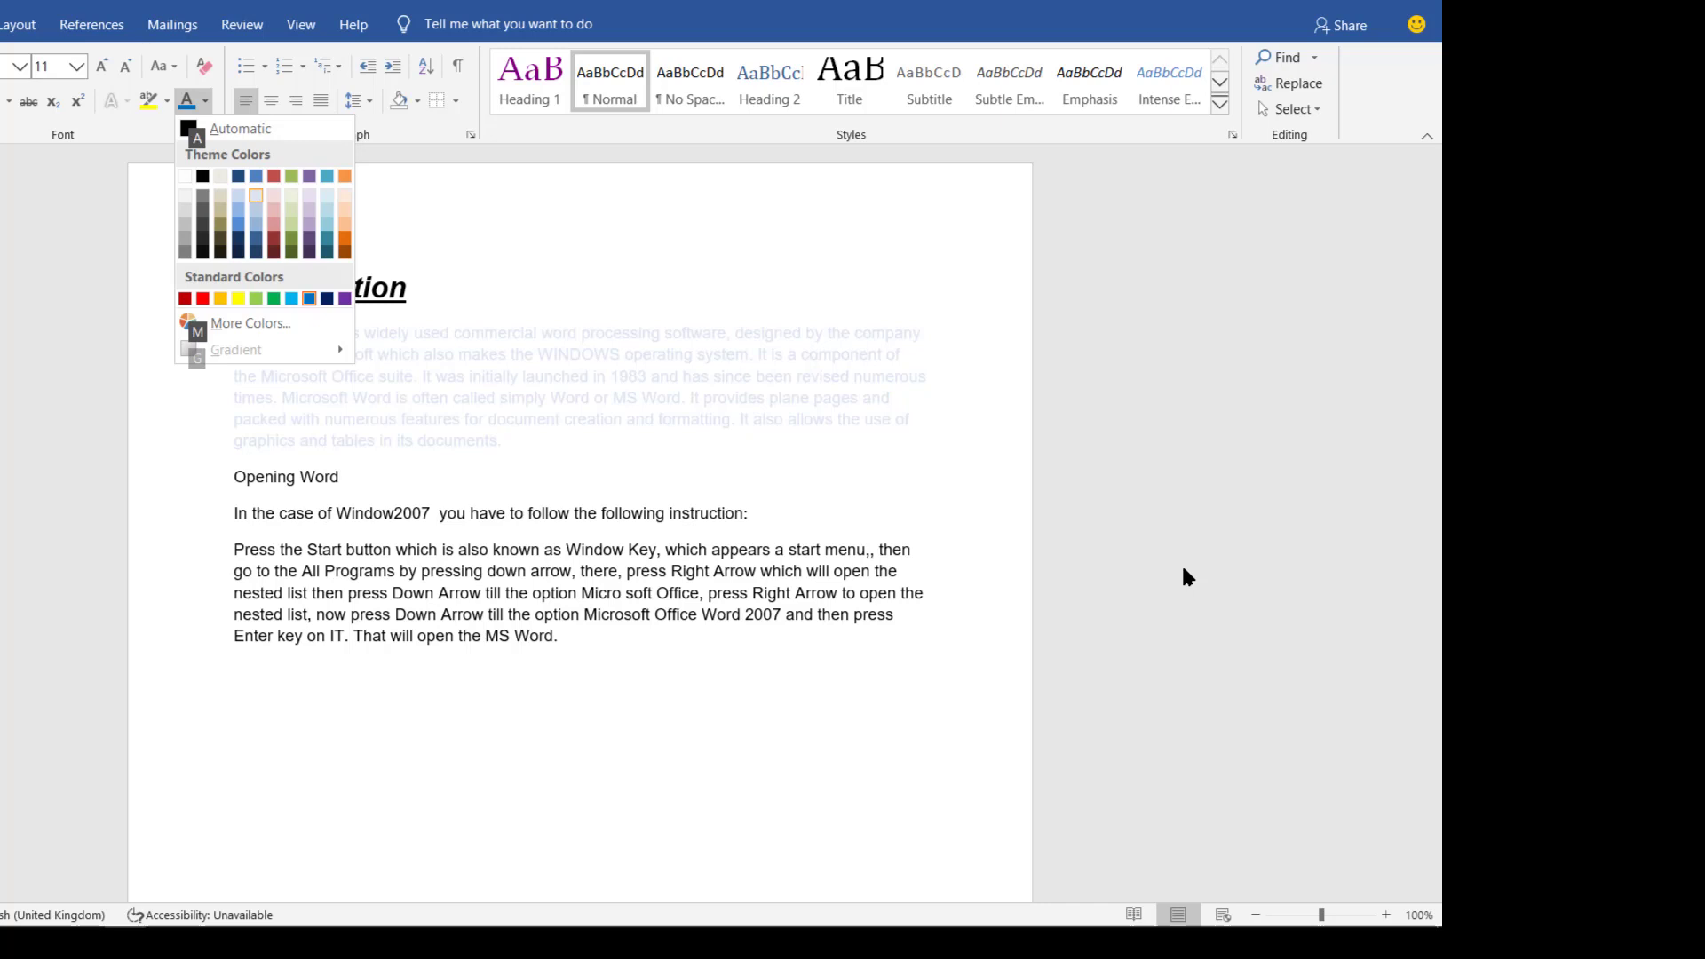
key(Down)
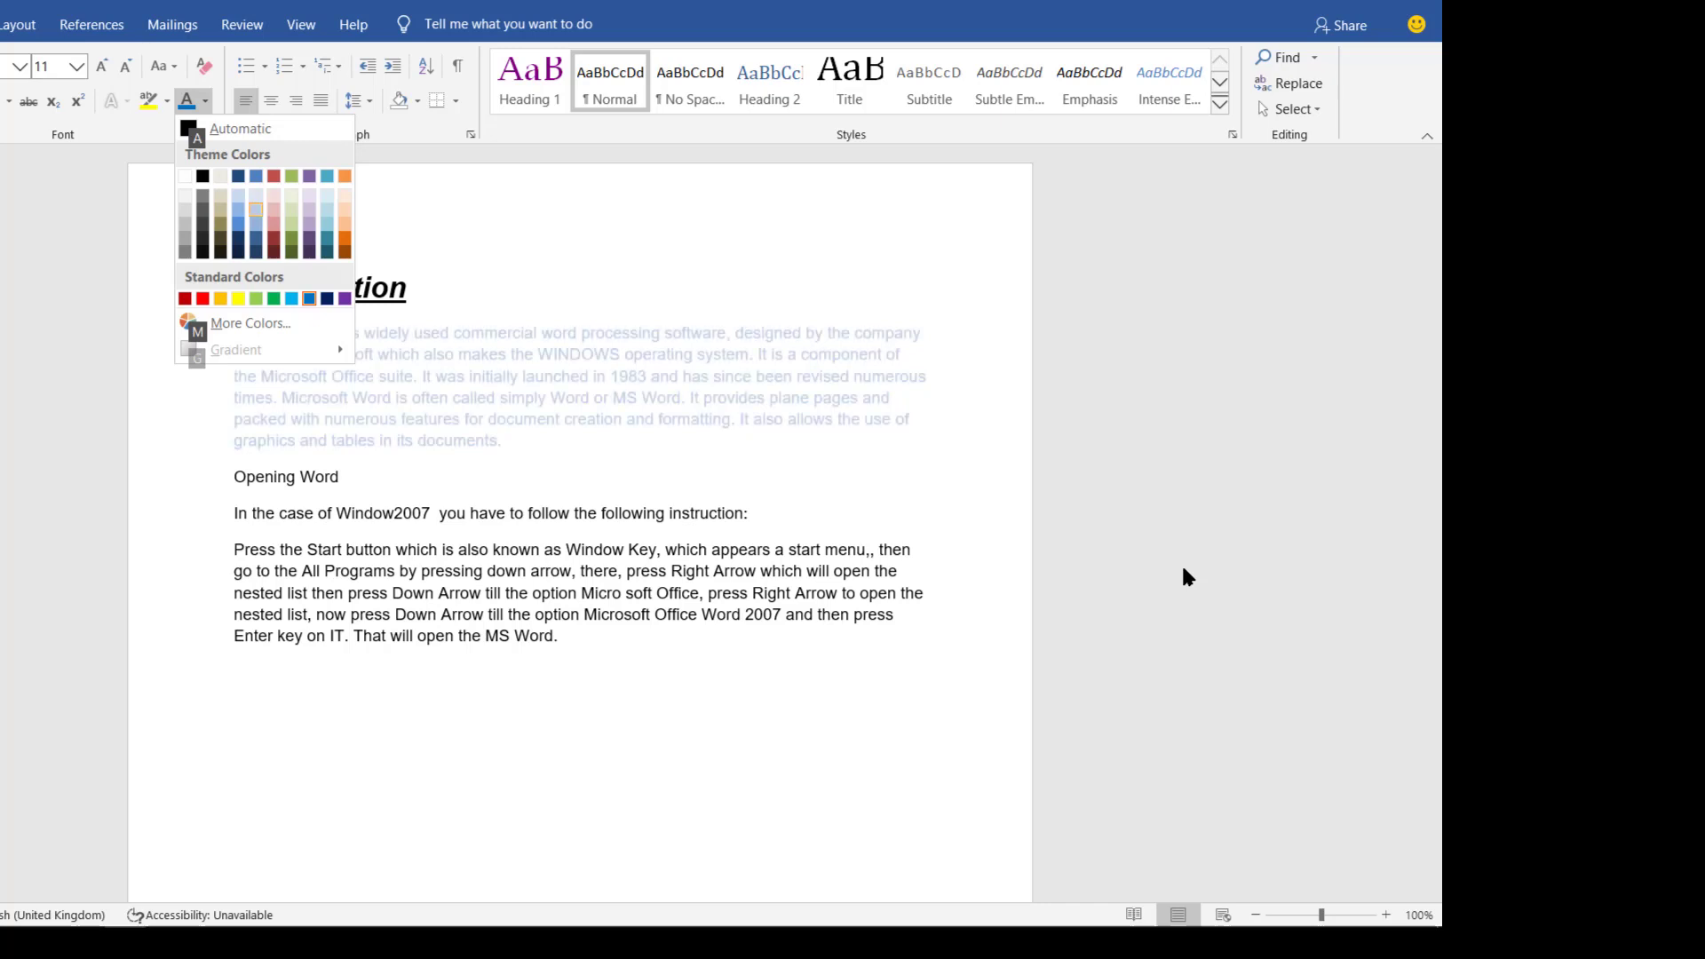
key(Down)
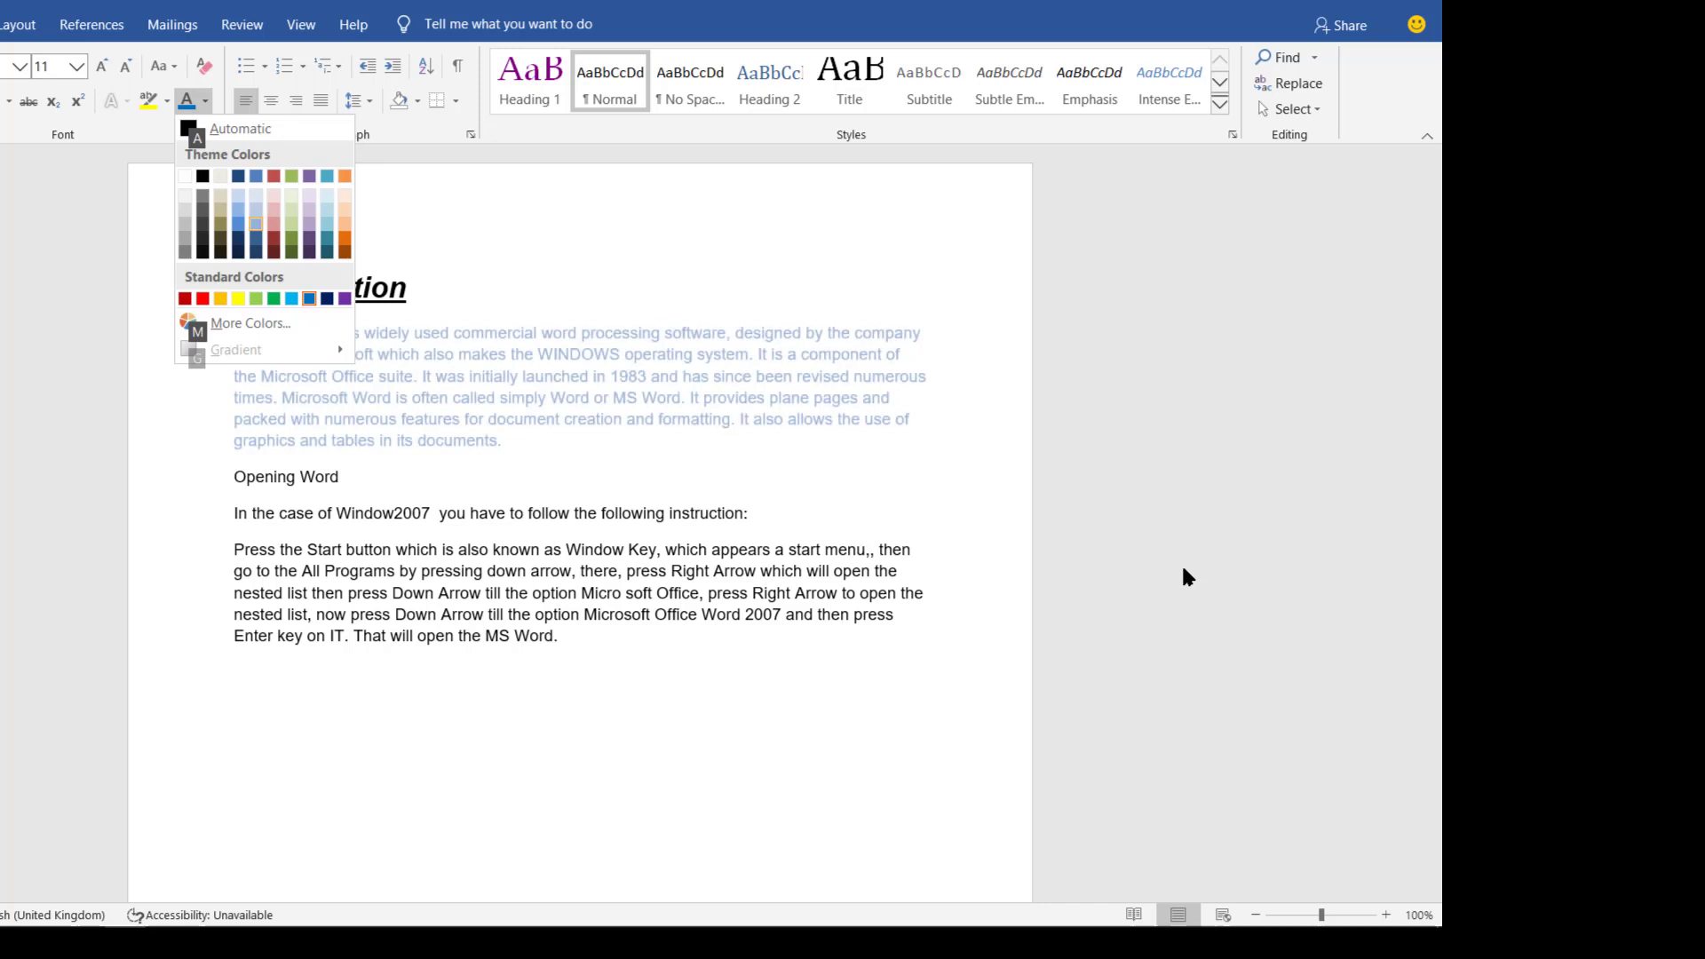
key(Down)
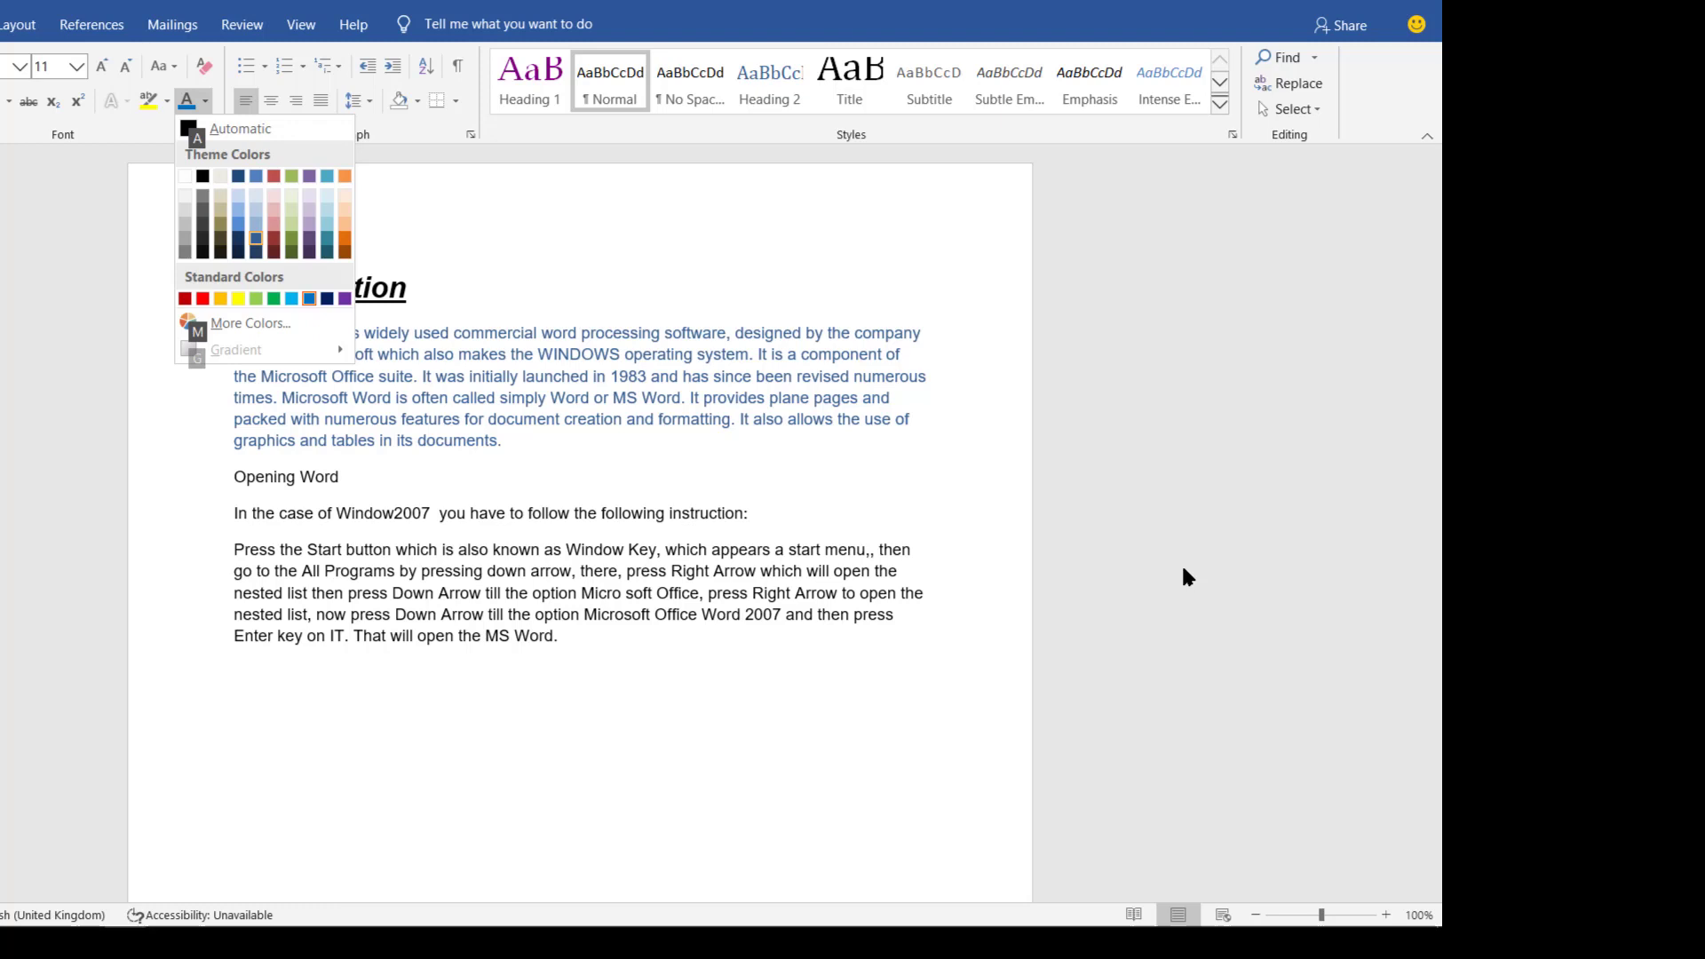
key(Up)
key(Up)
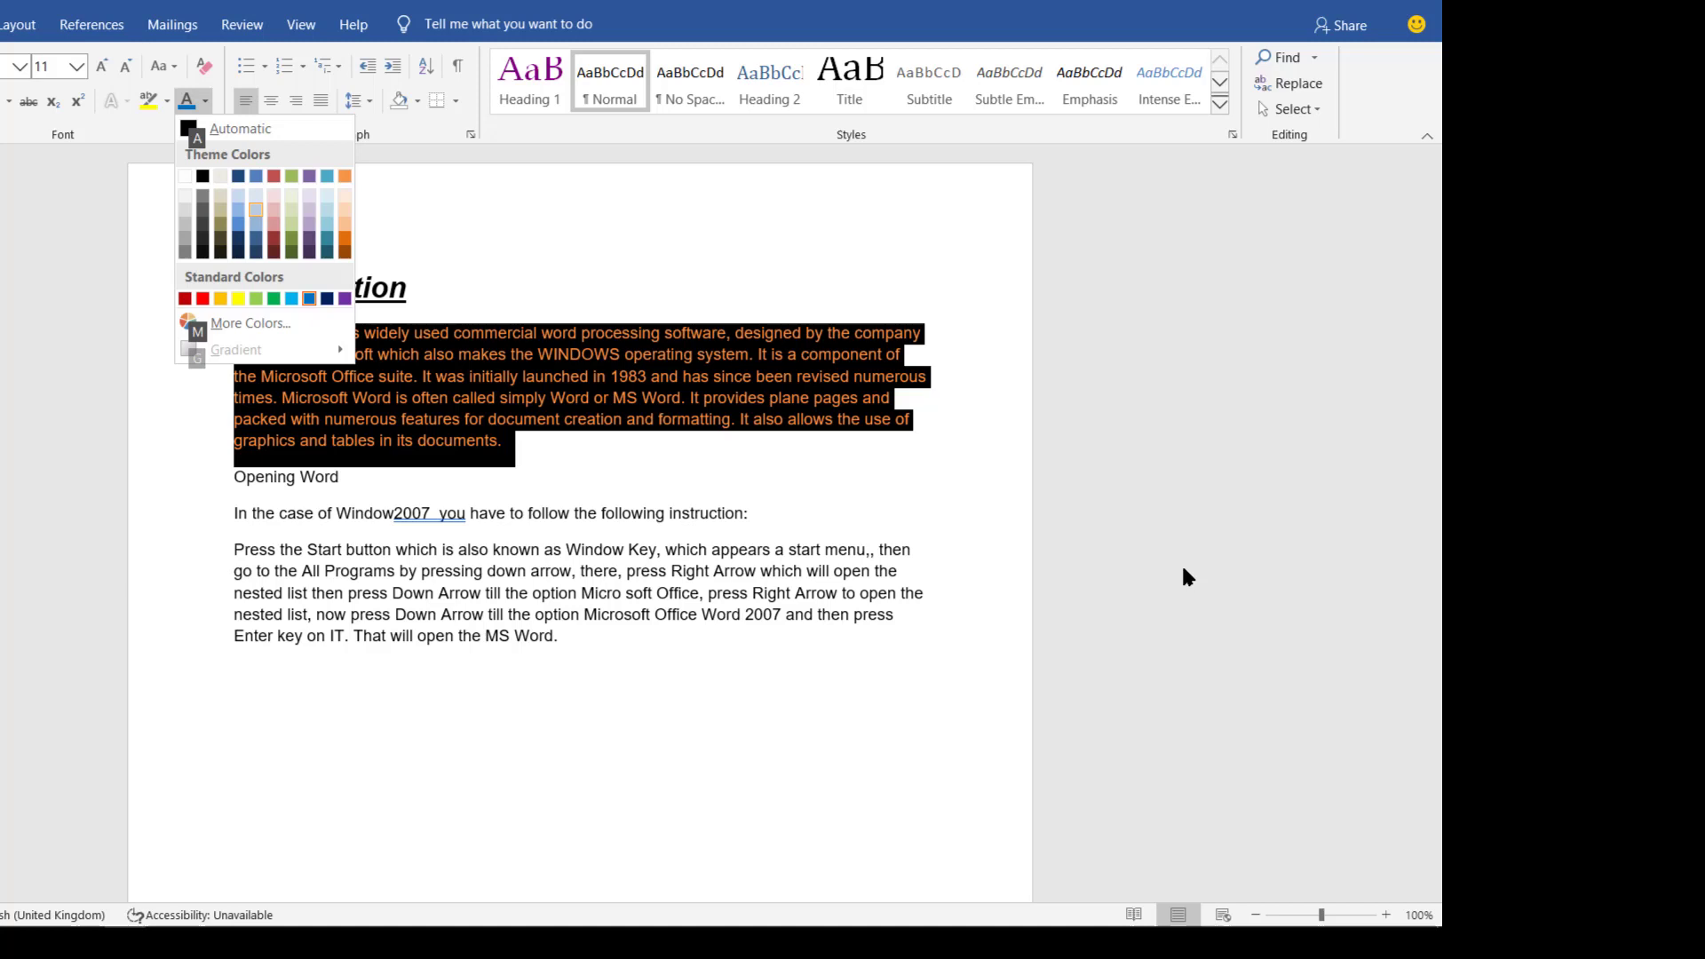
key(Right)
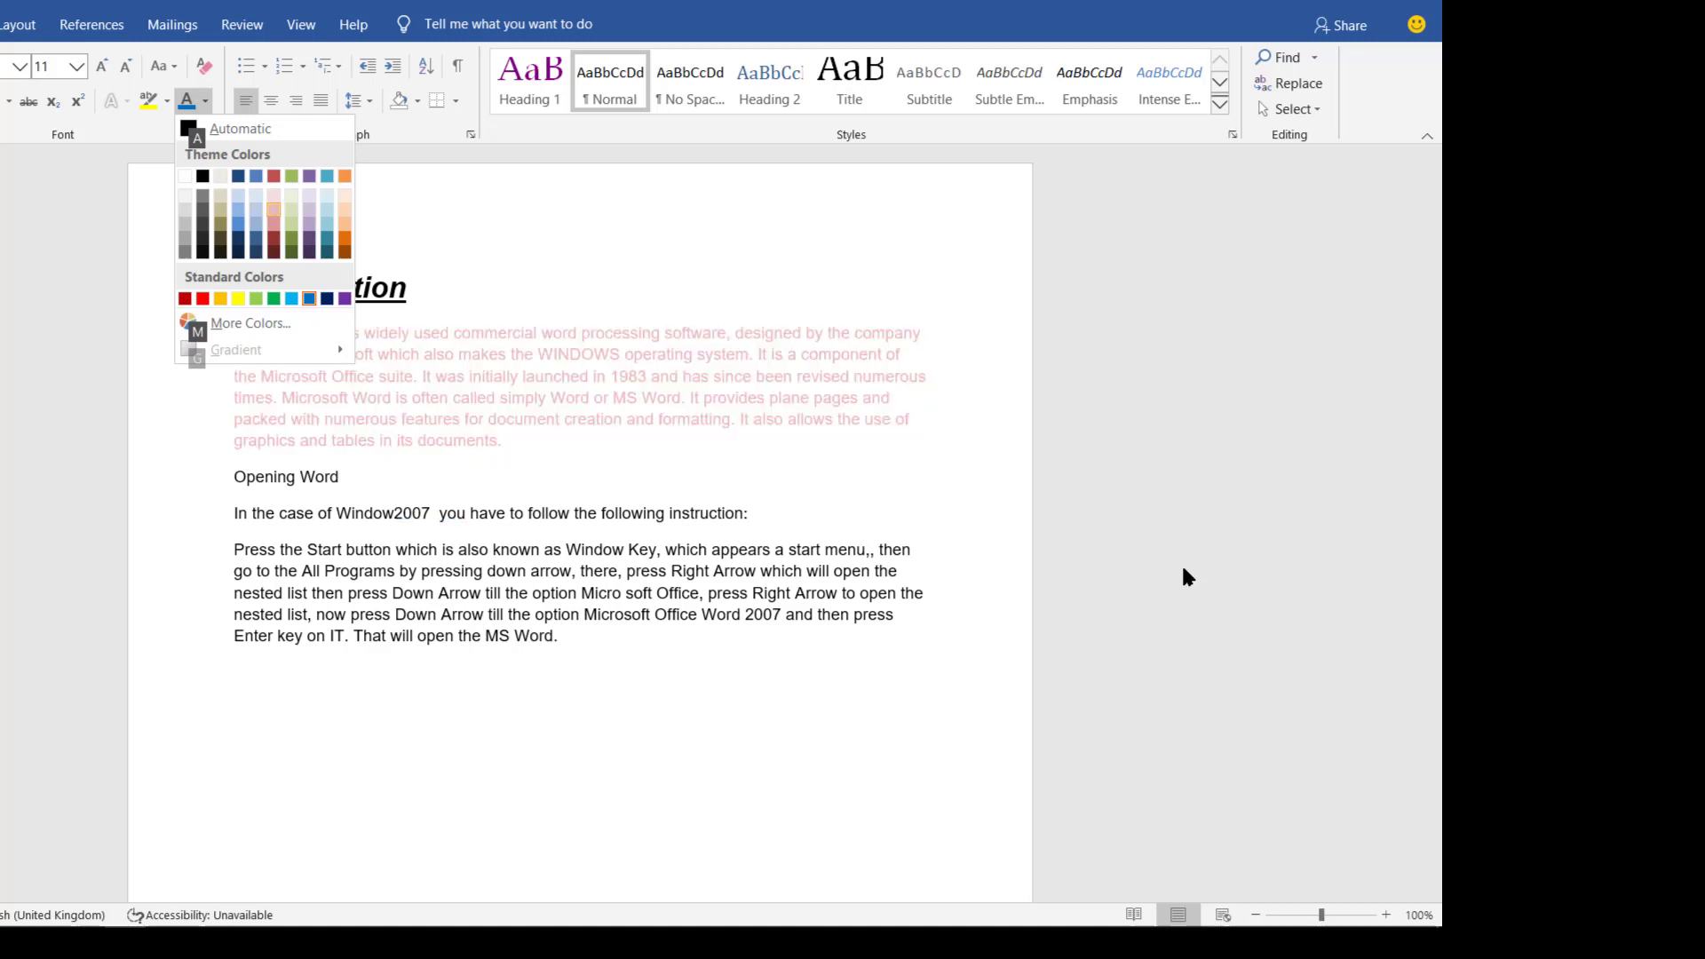
key(Right)
key(Right)
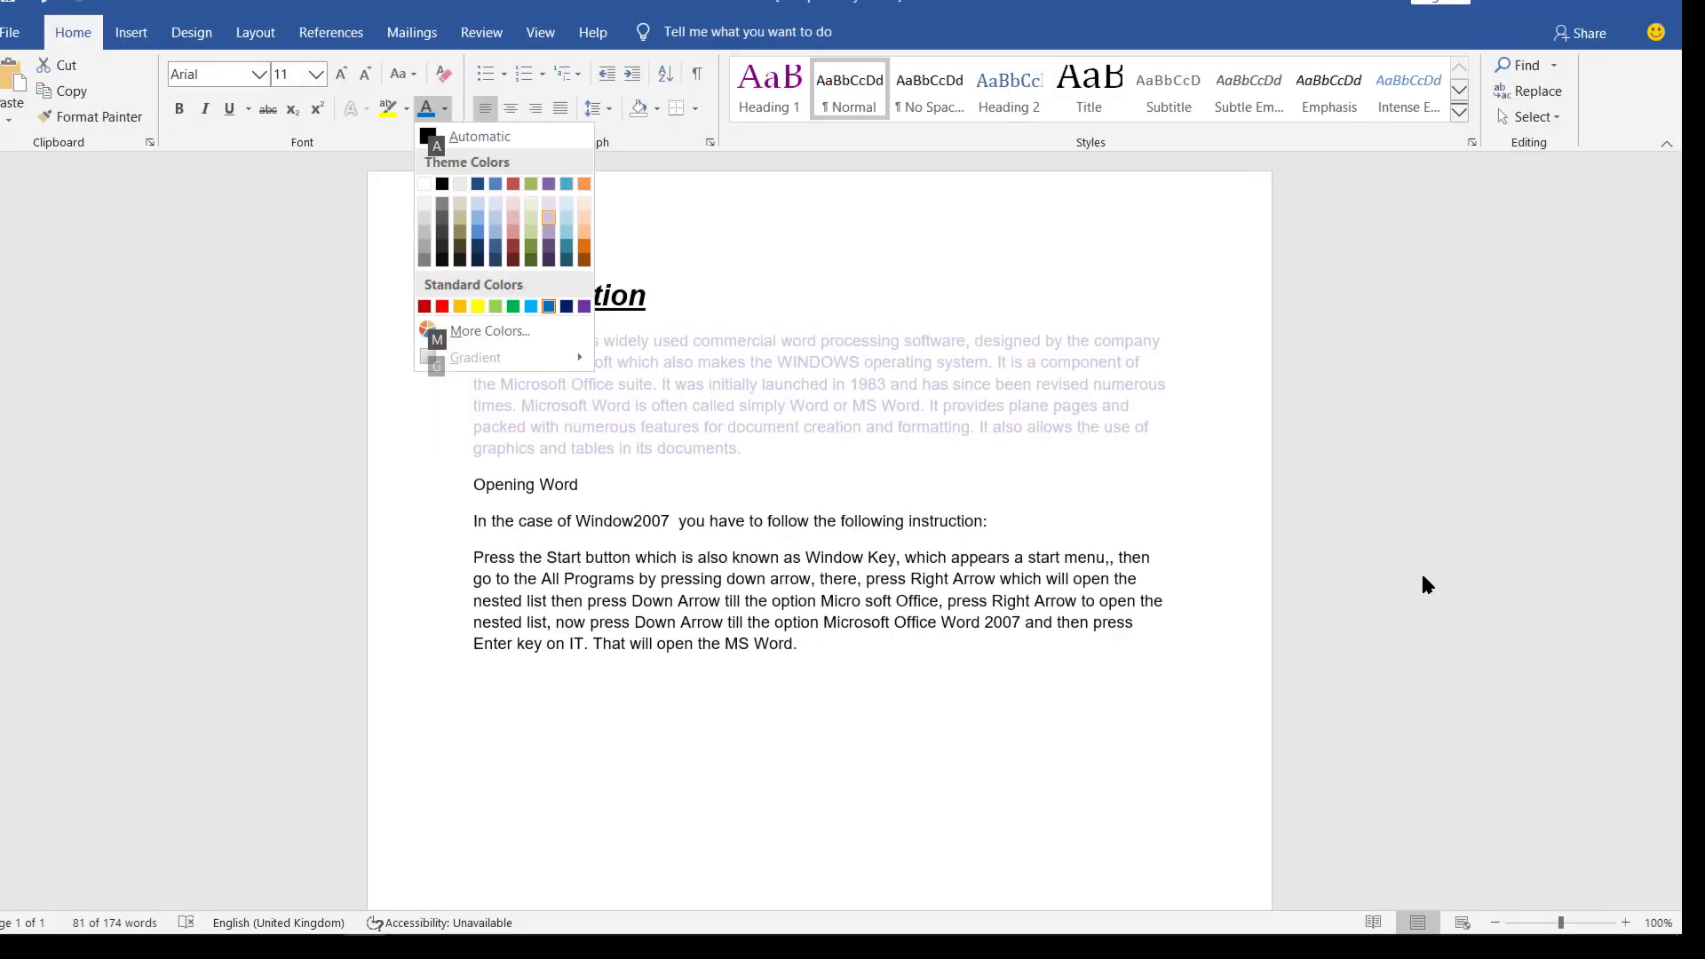
key(Down)
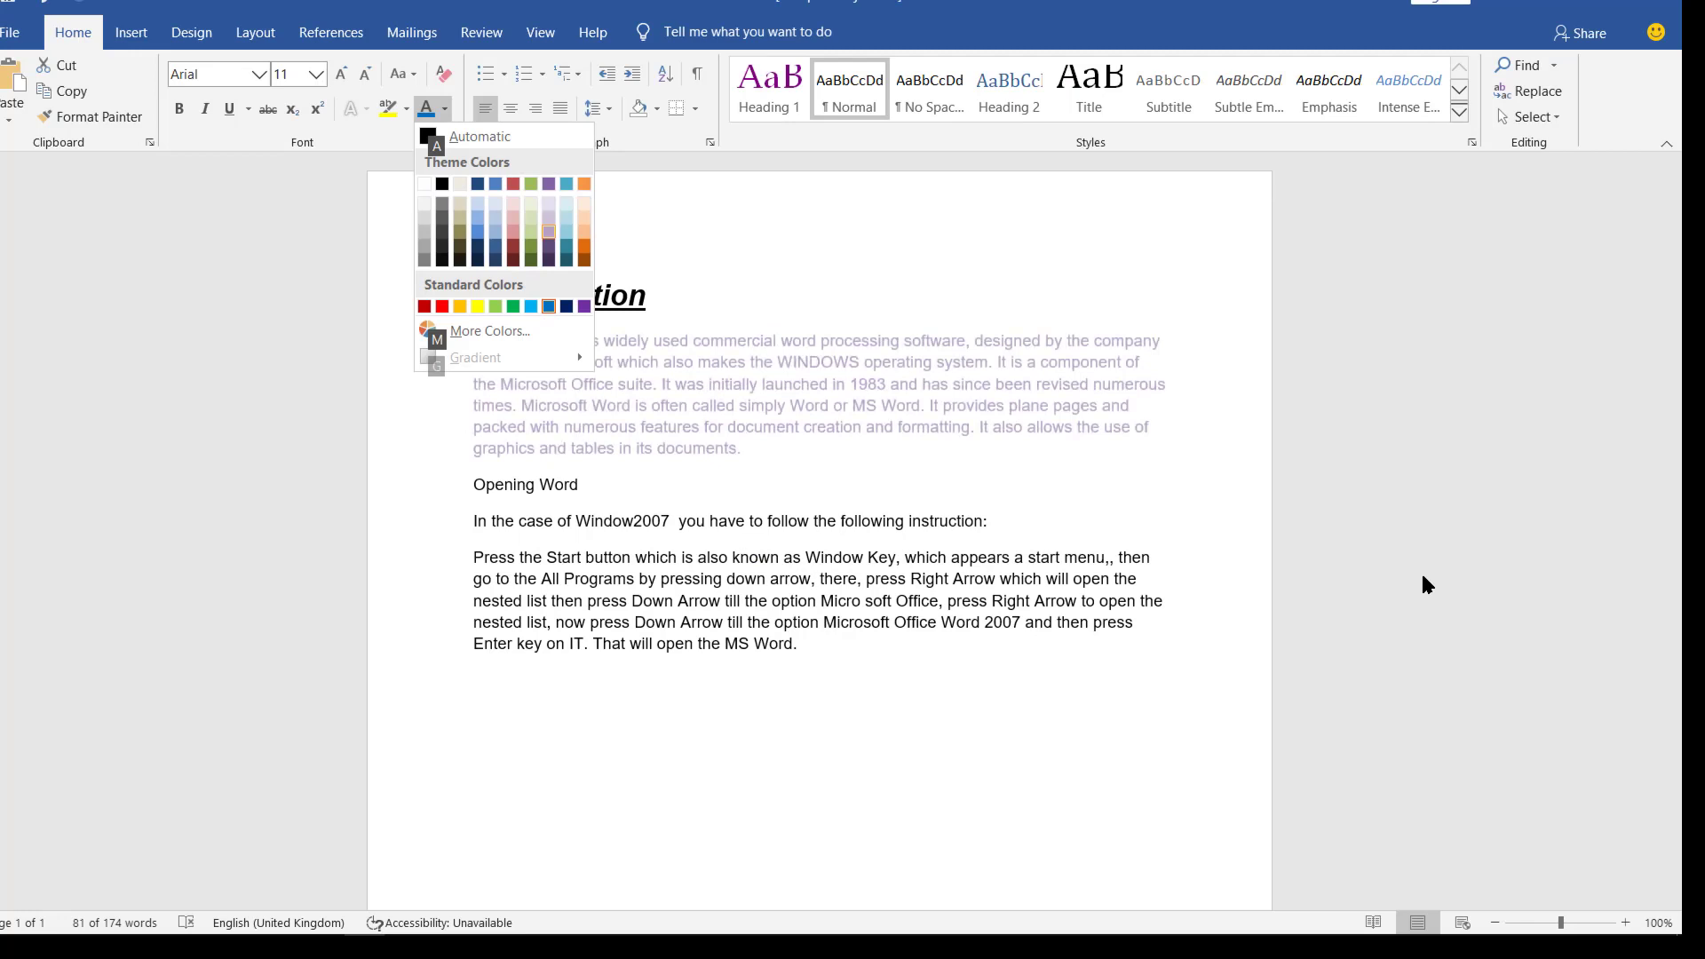
key(Down)
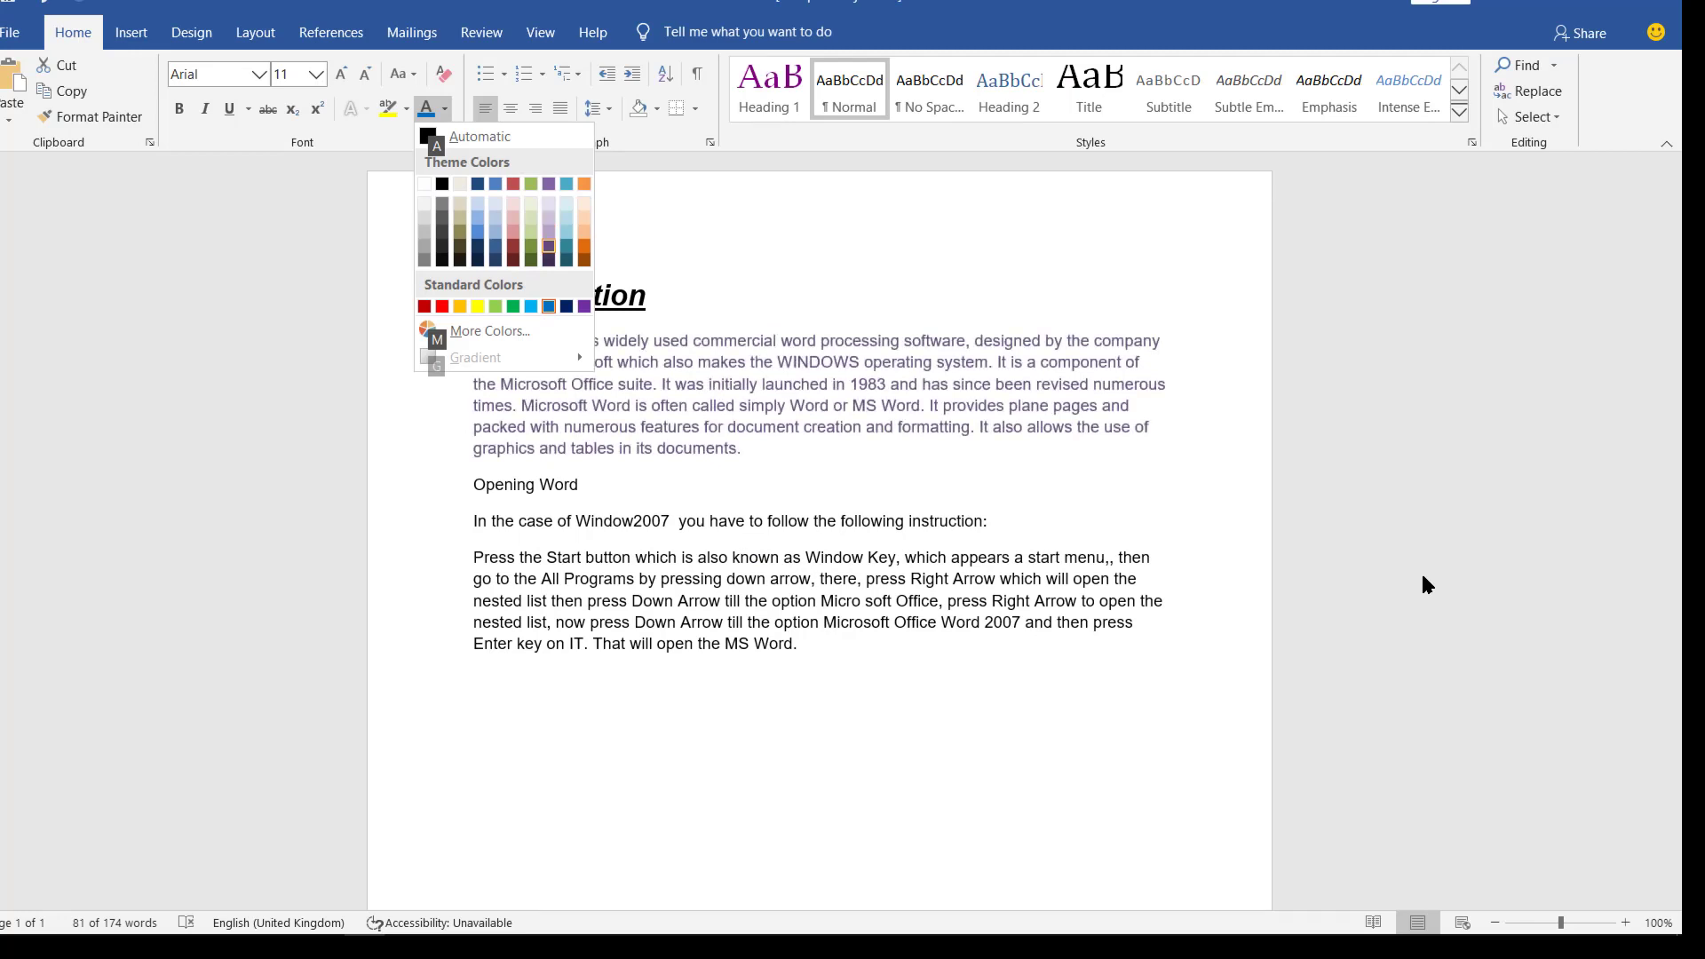
key(Down)
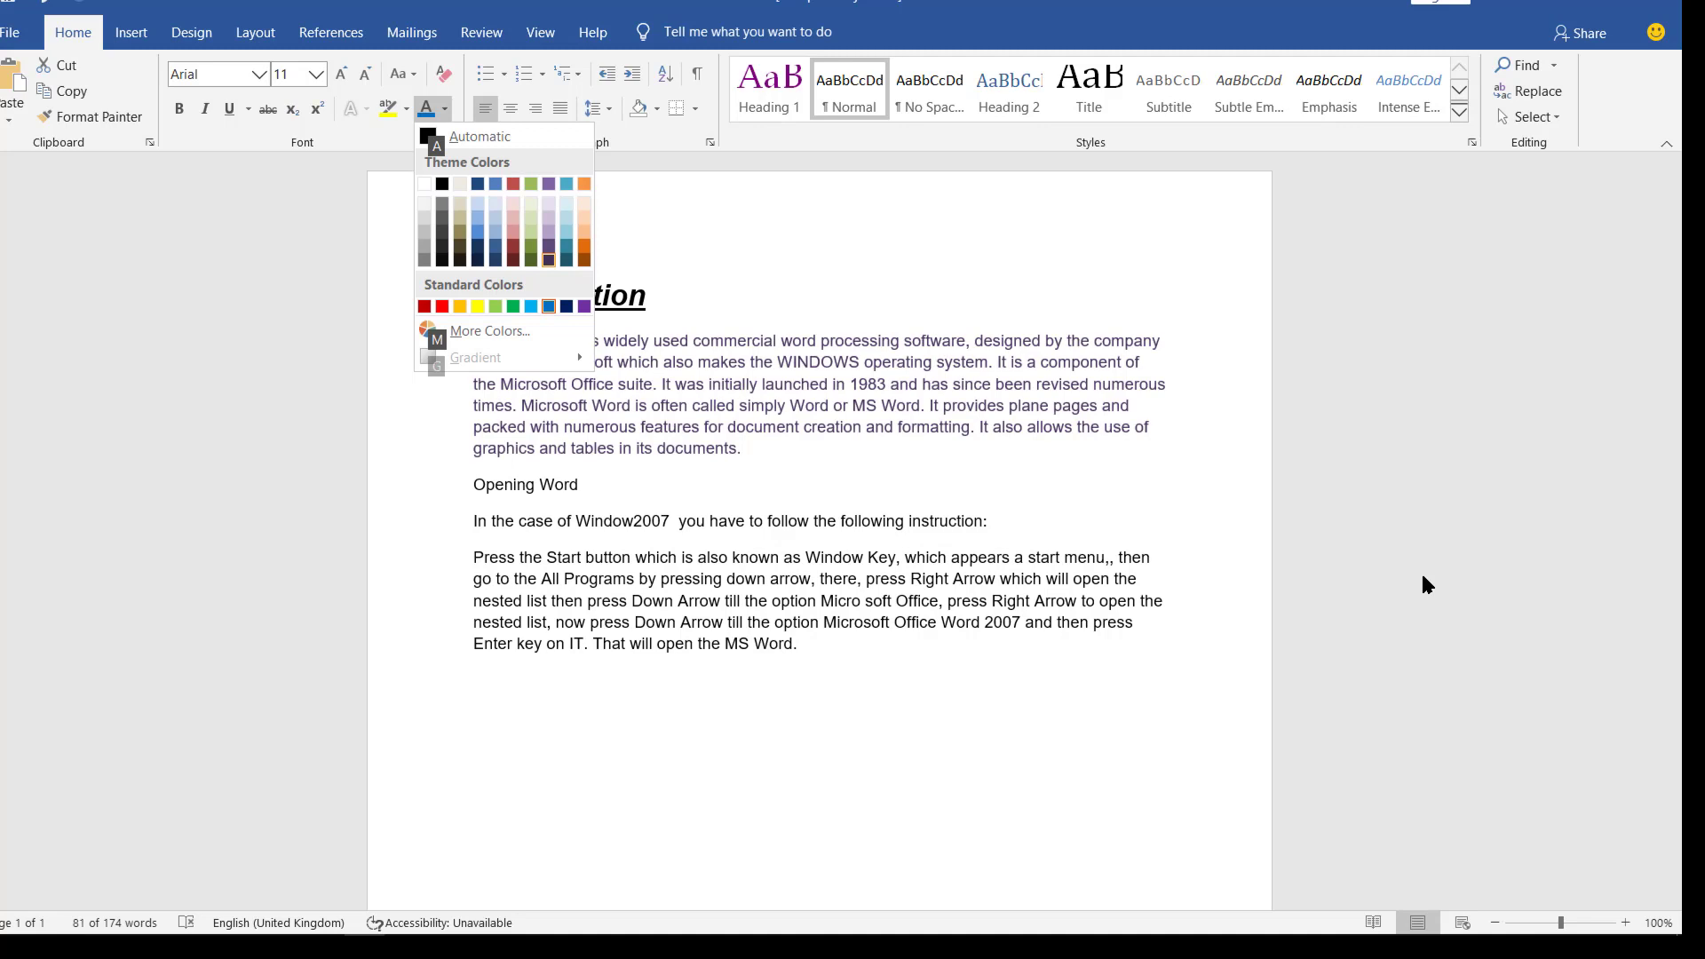
key(Down)
key(Return)
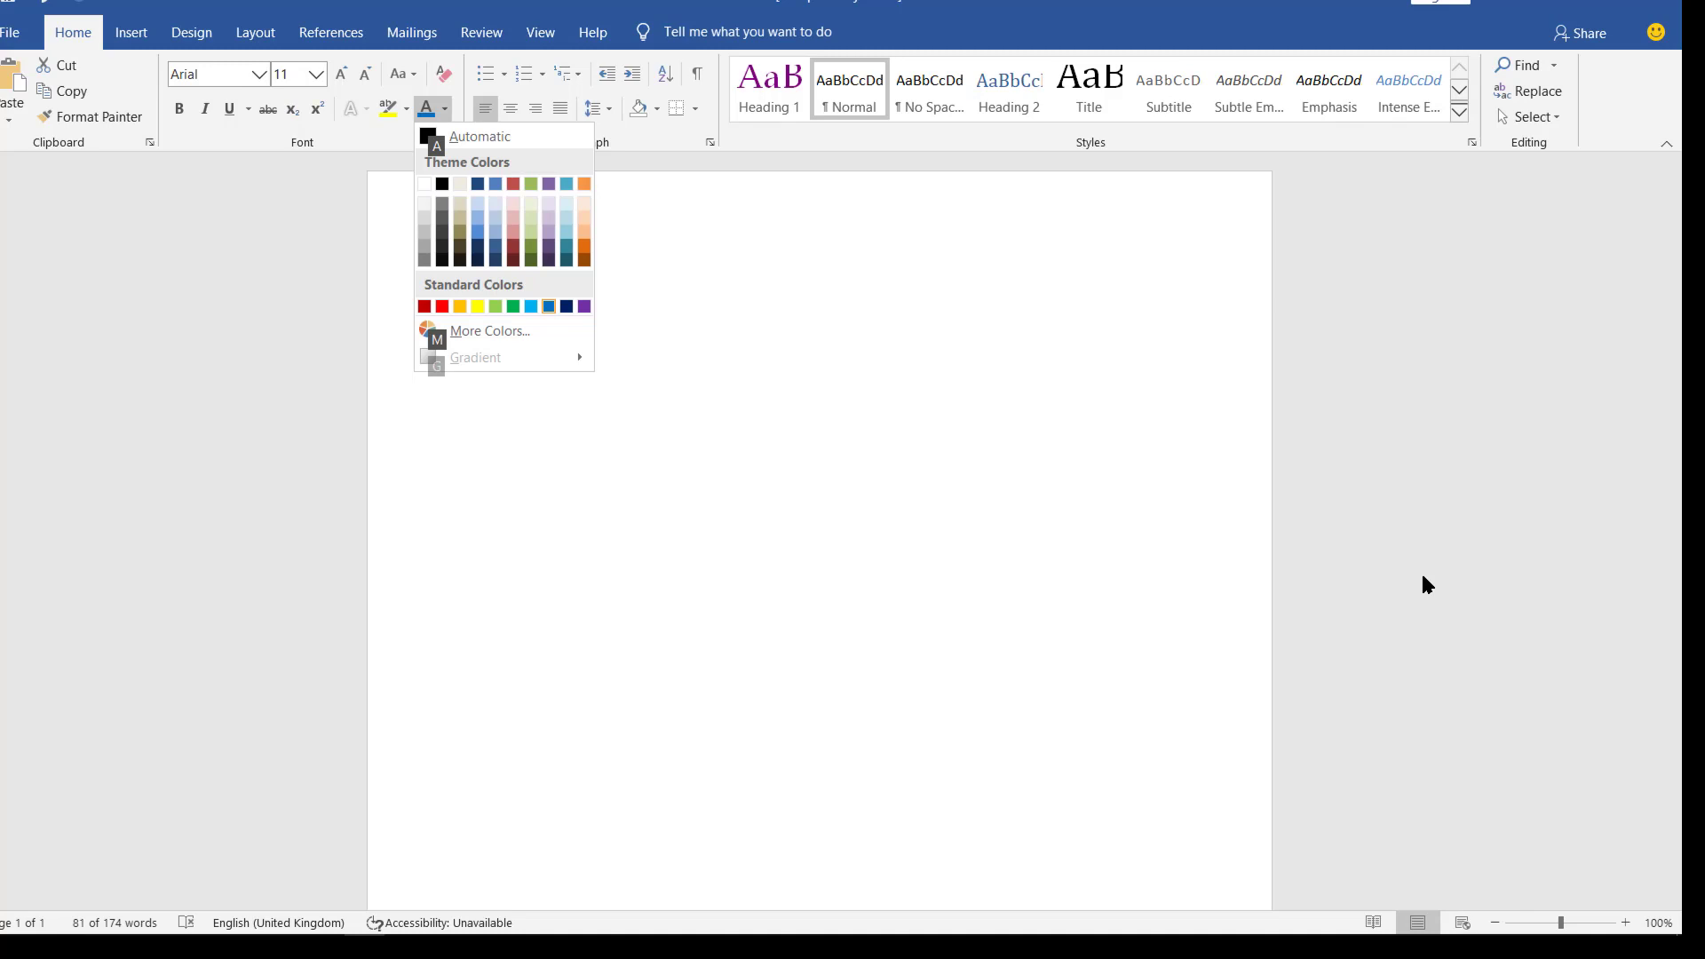
key(Escape)
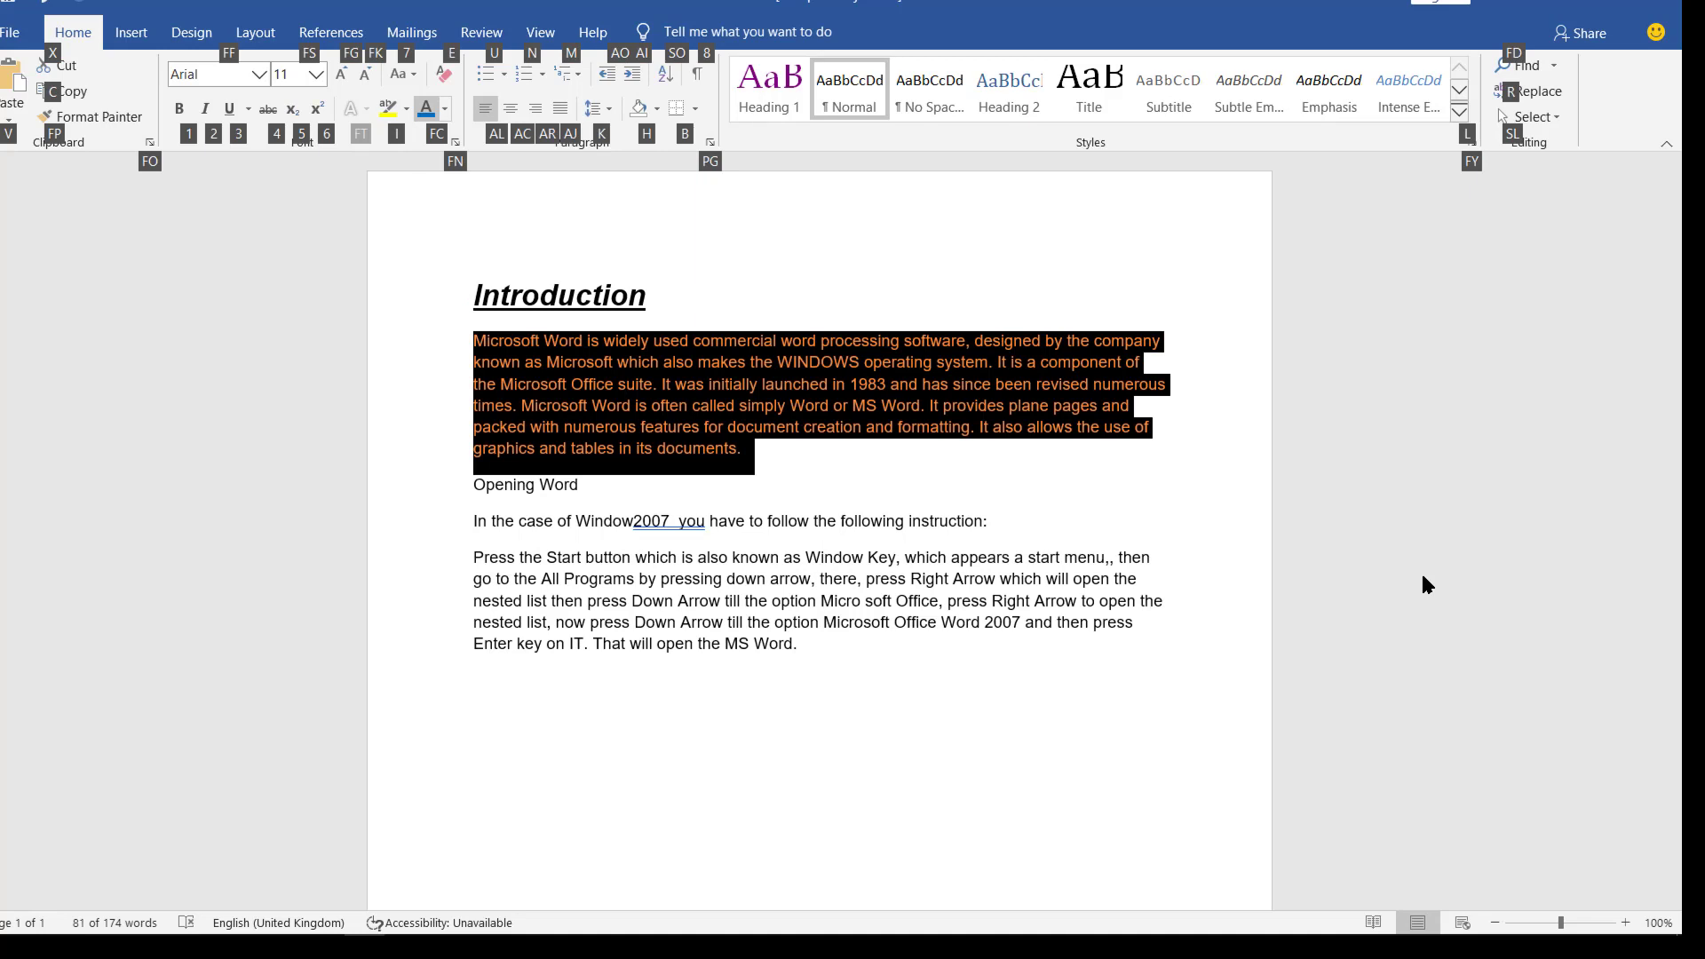
key(Escape)
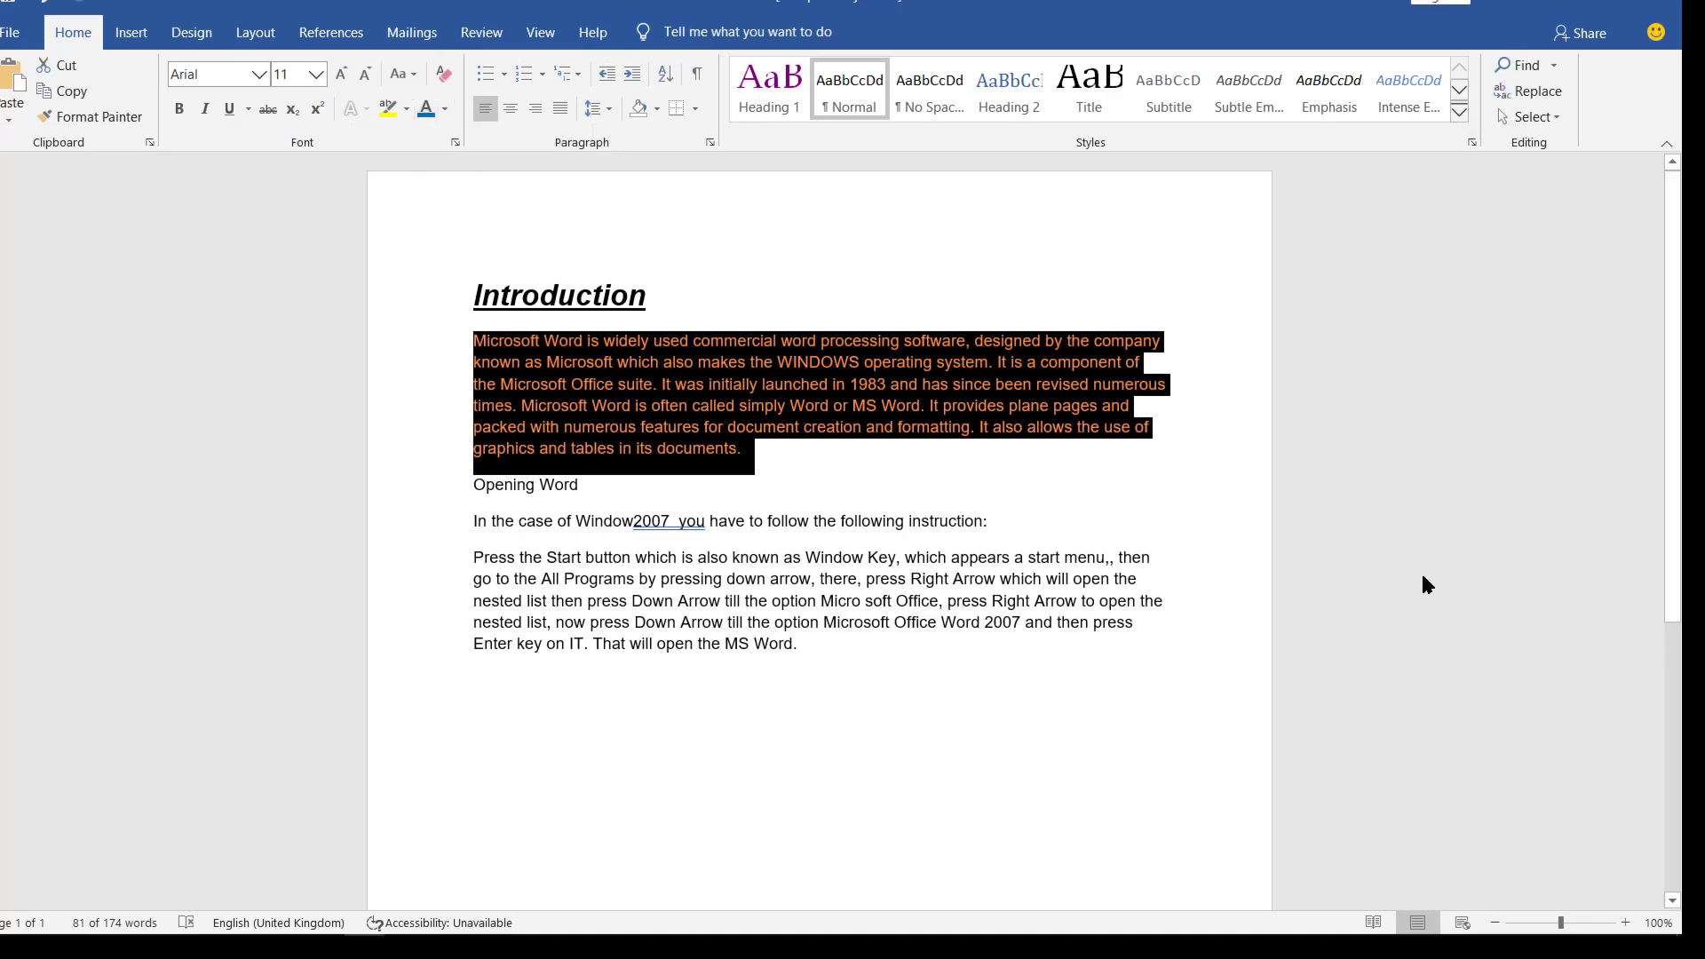
- Select the whole paragraph below the "Introduction" heading and make it italic
key(Left)
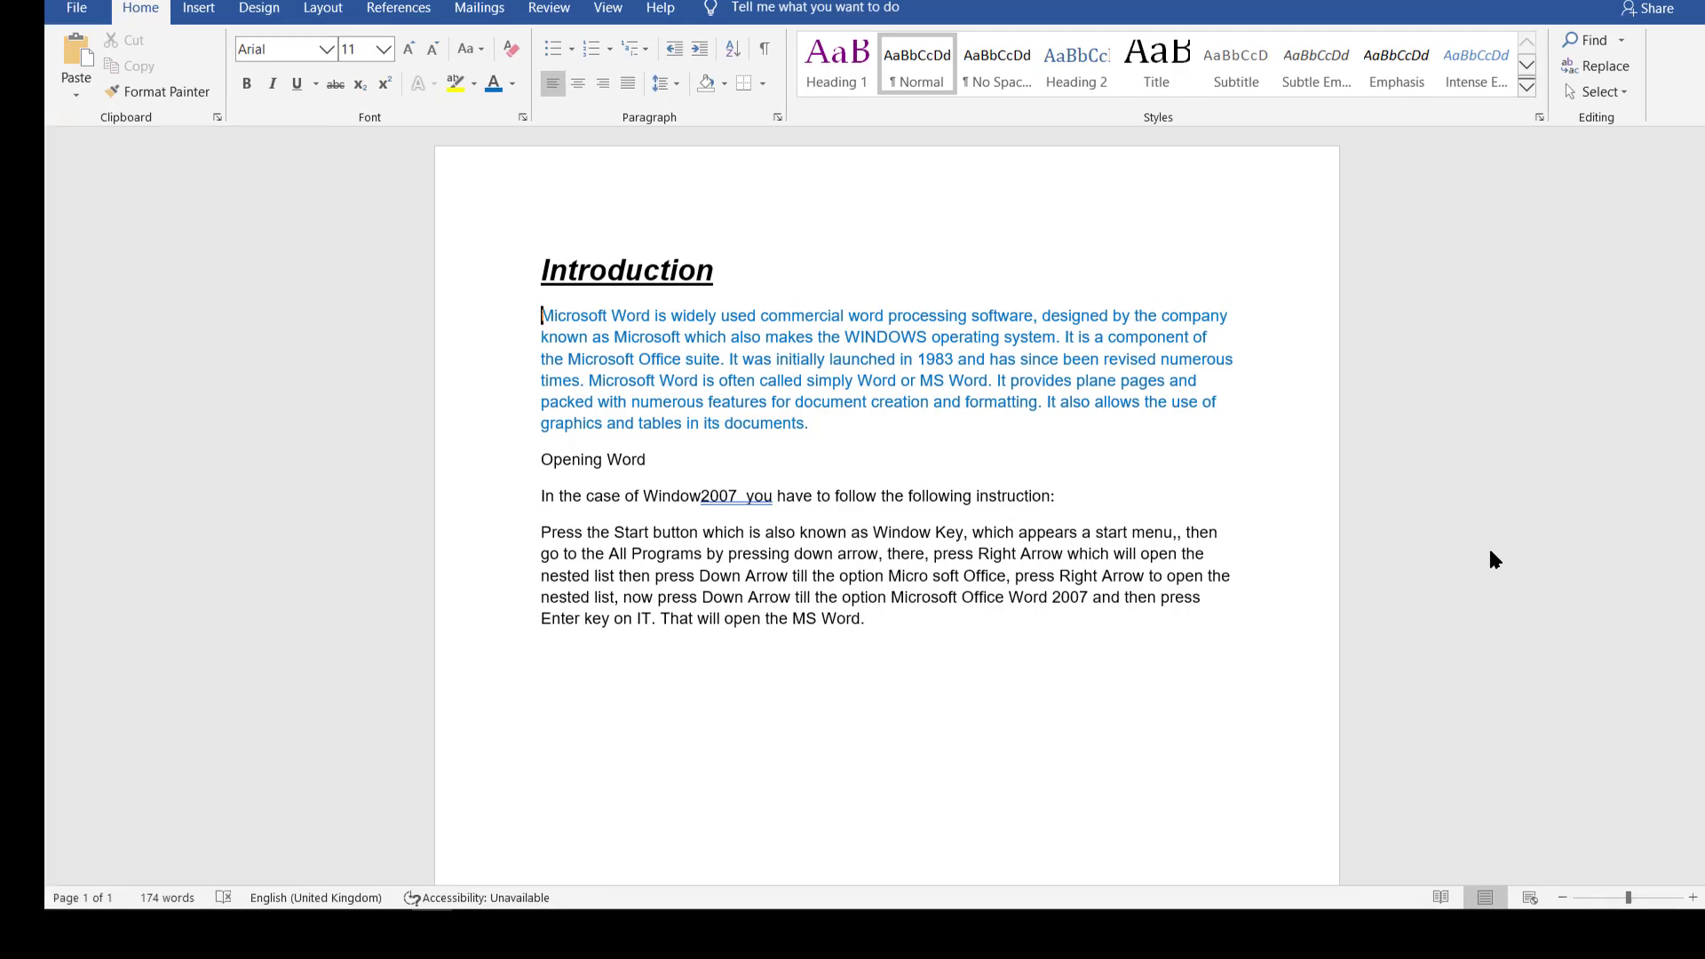
key(ctrl+shift+Down)
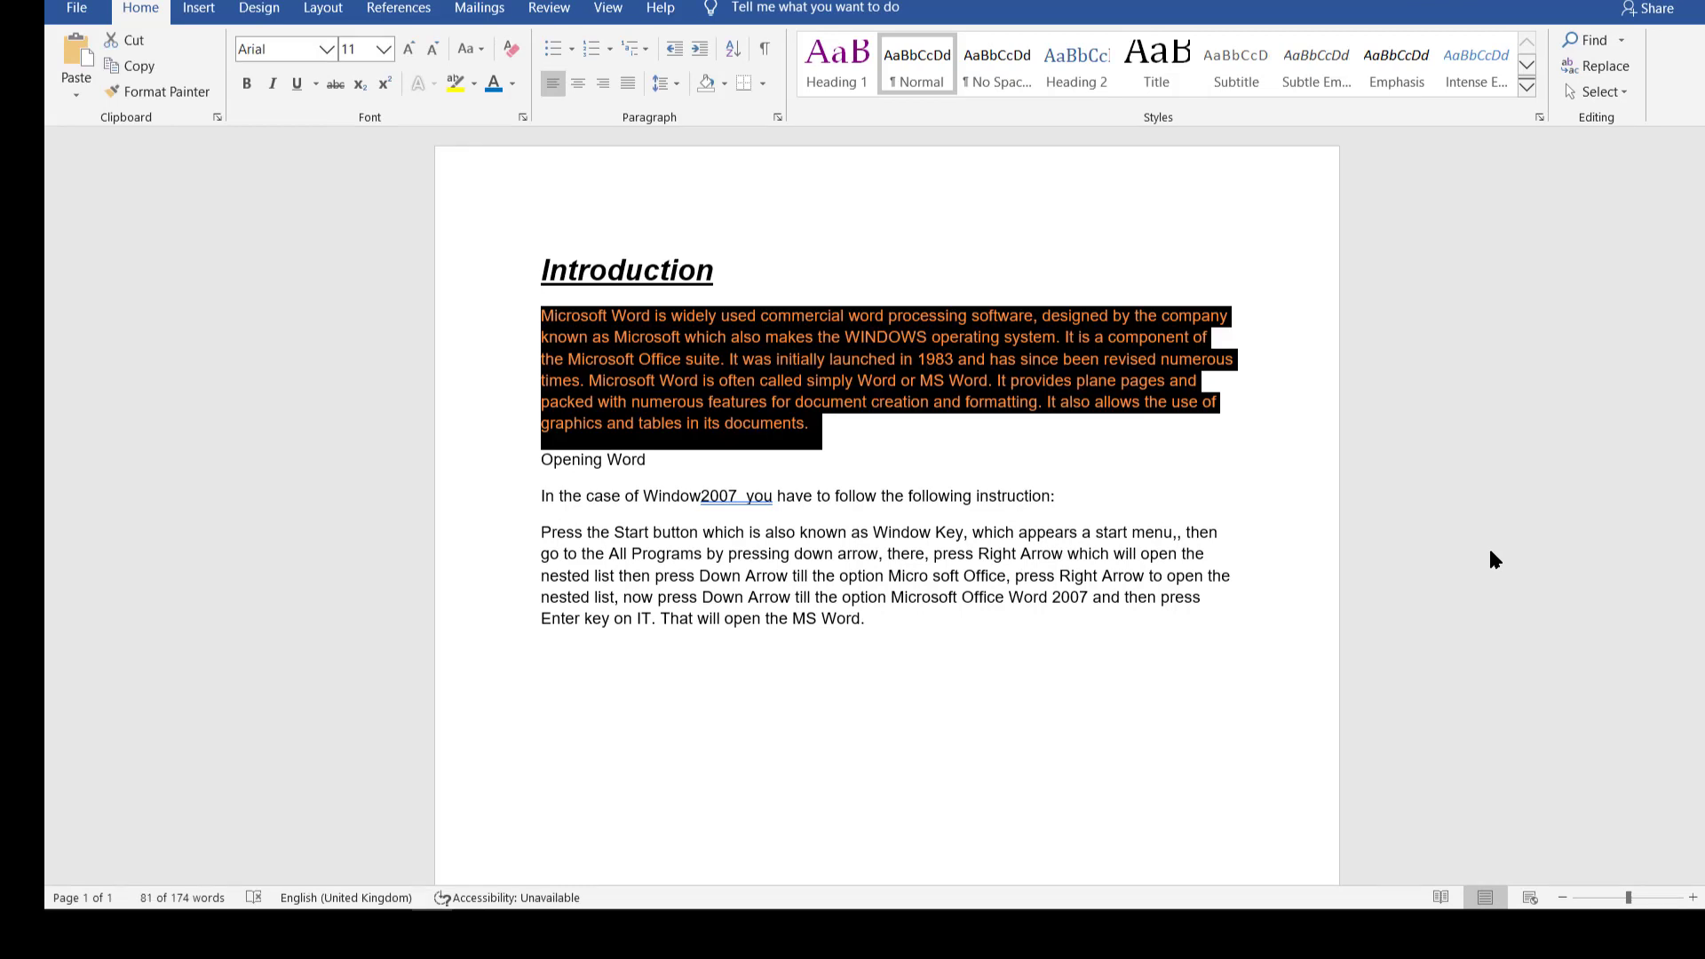
key(ctrl+i)
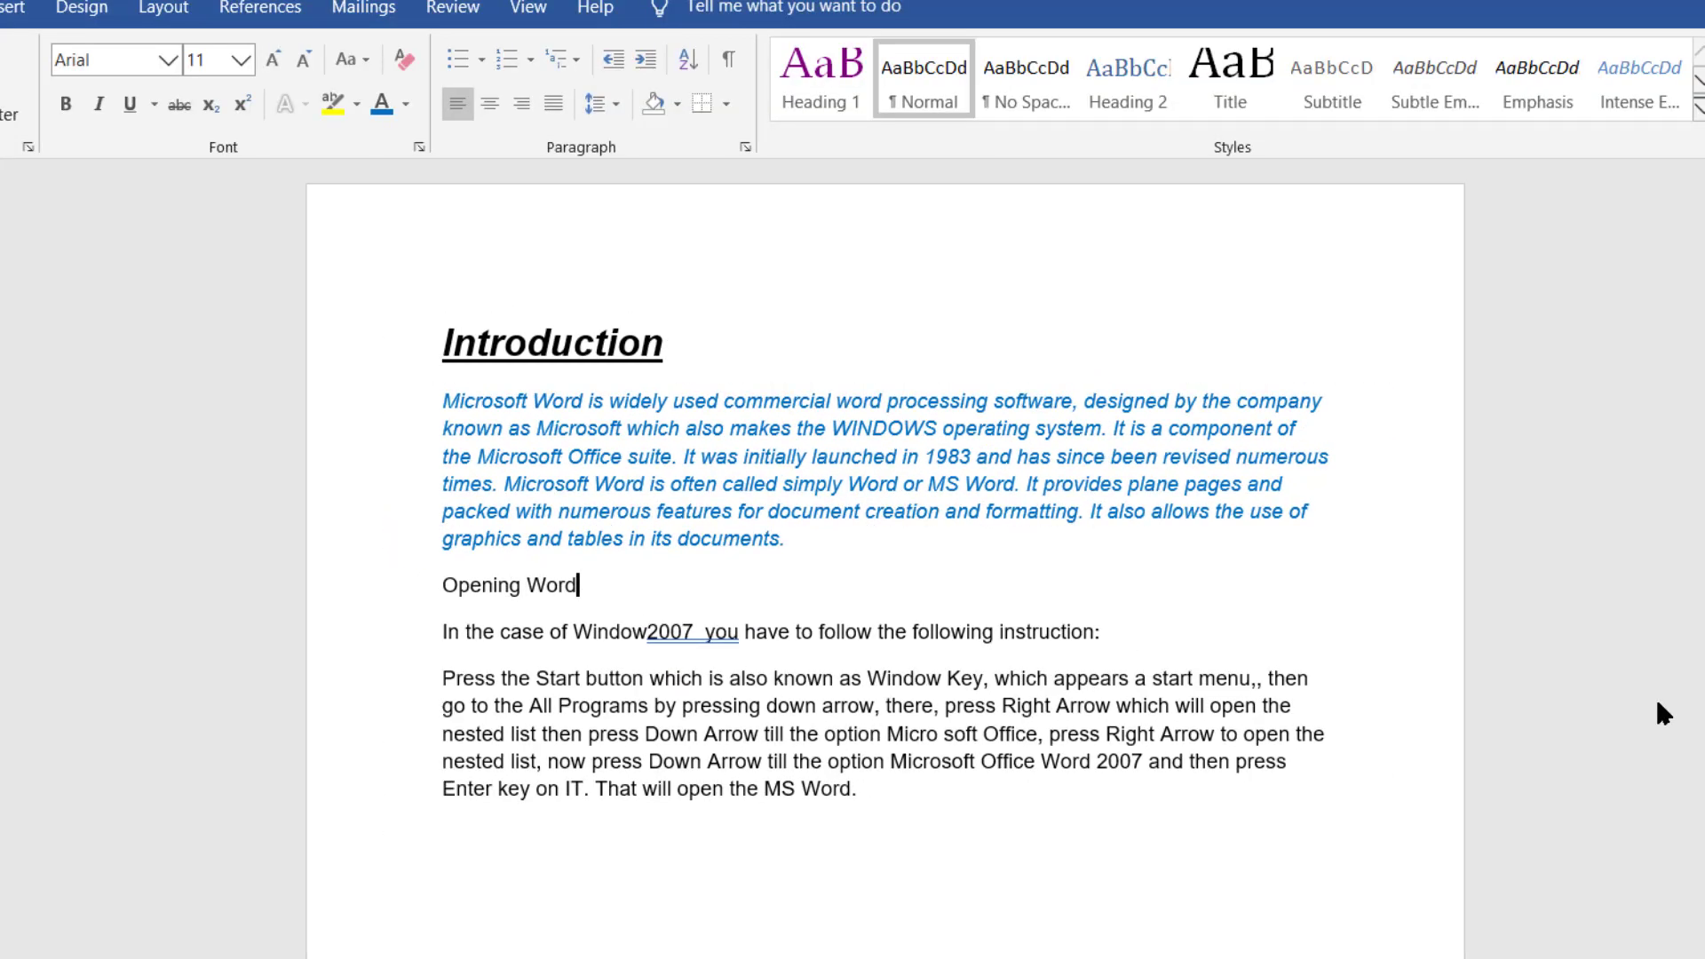
- Copy the formatting of the "Introduction" heading and apply it to the "Opening Word" line
key(ctrl+Home)
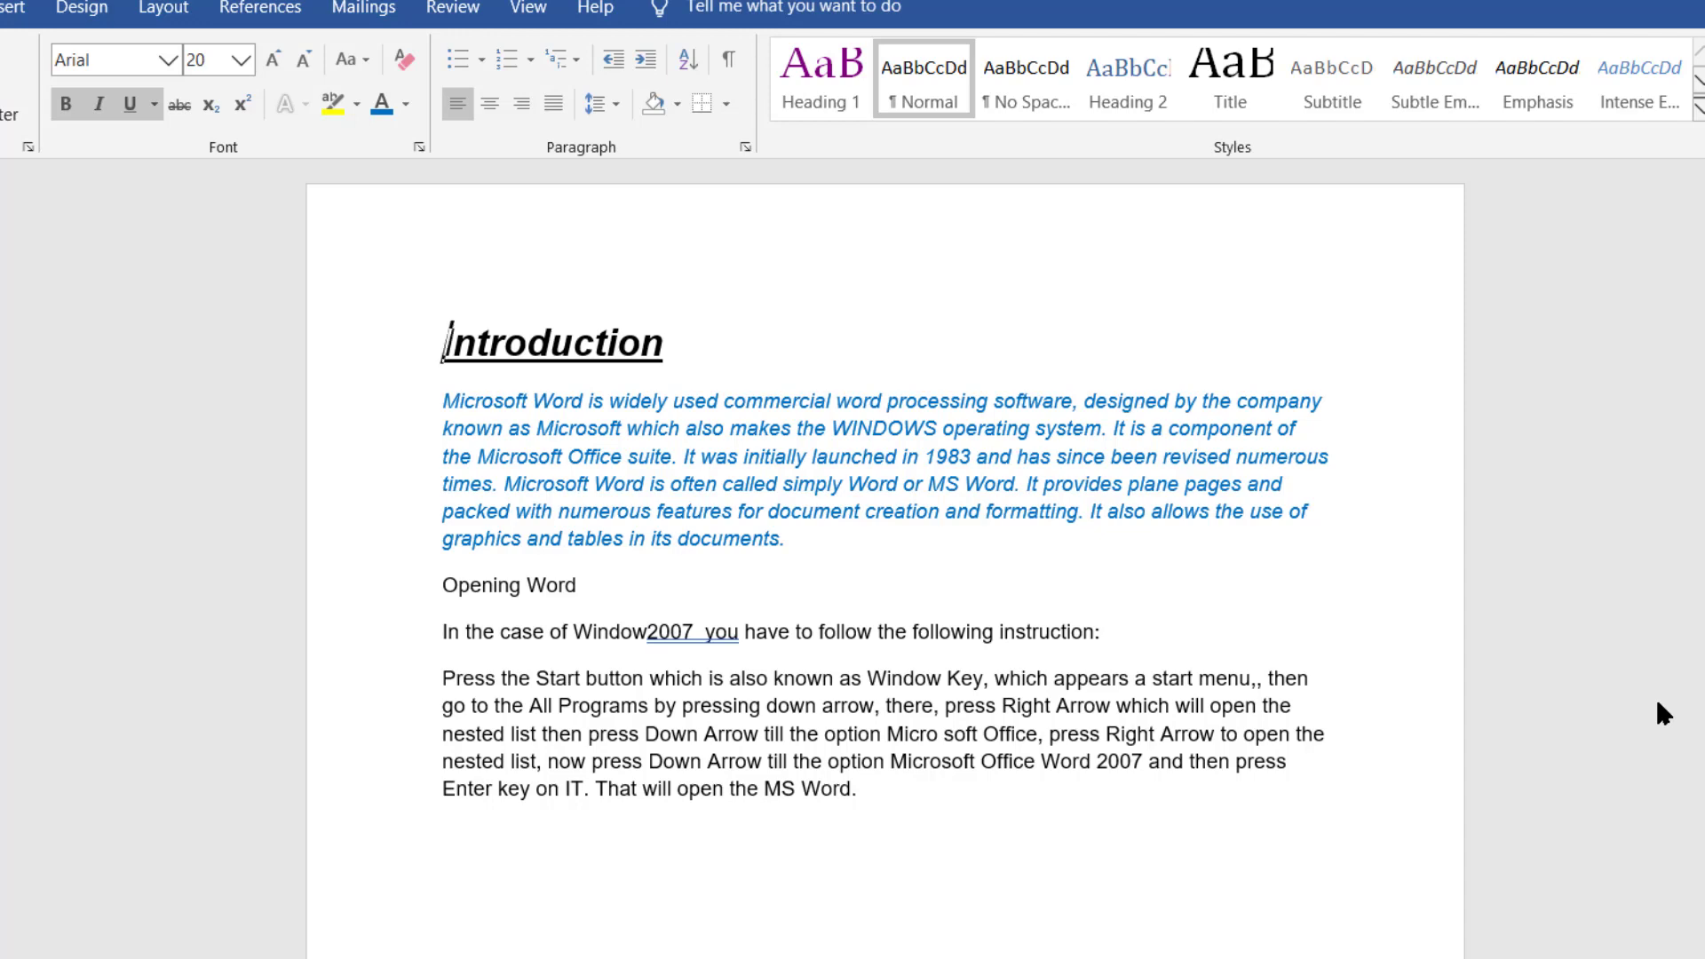
key(shift+Down)
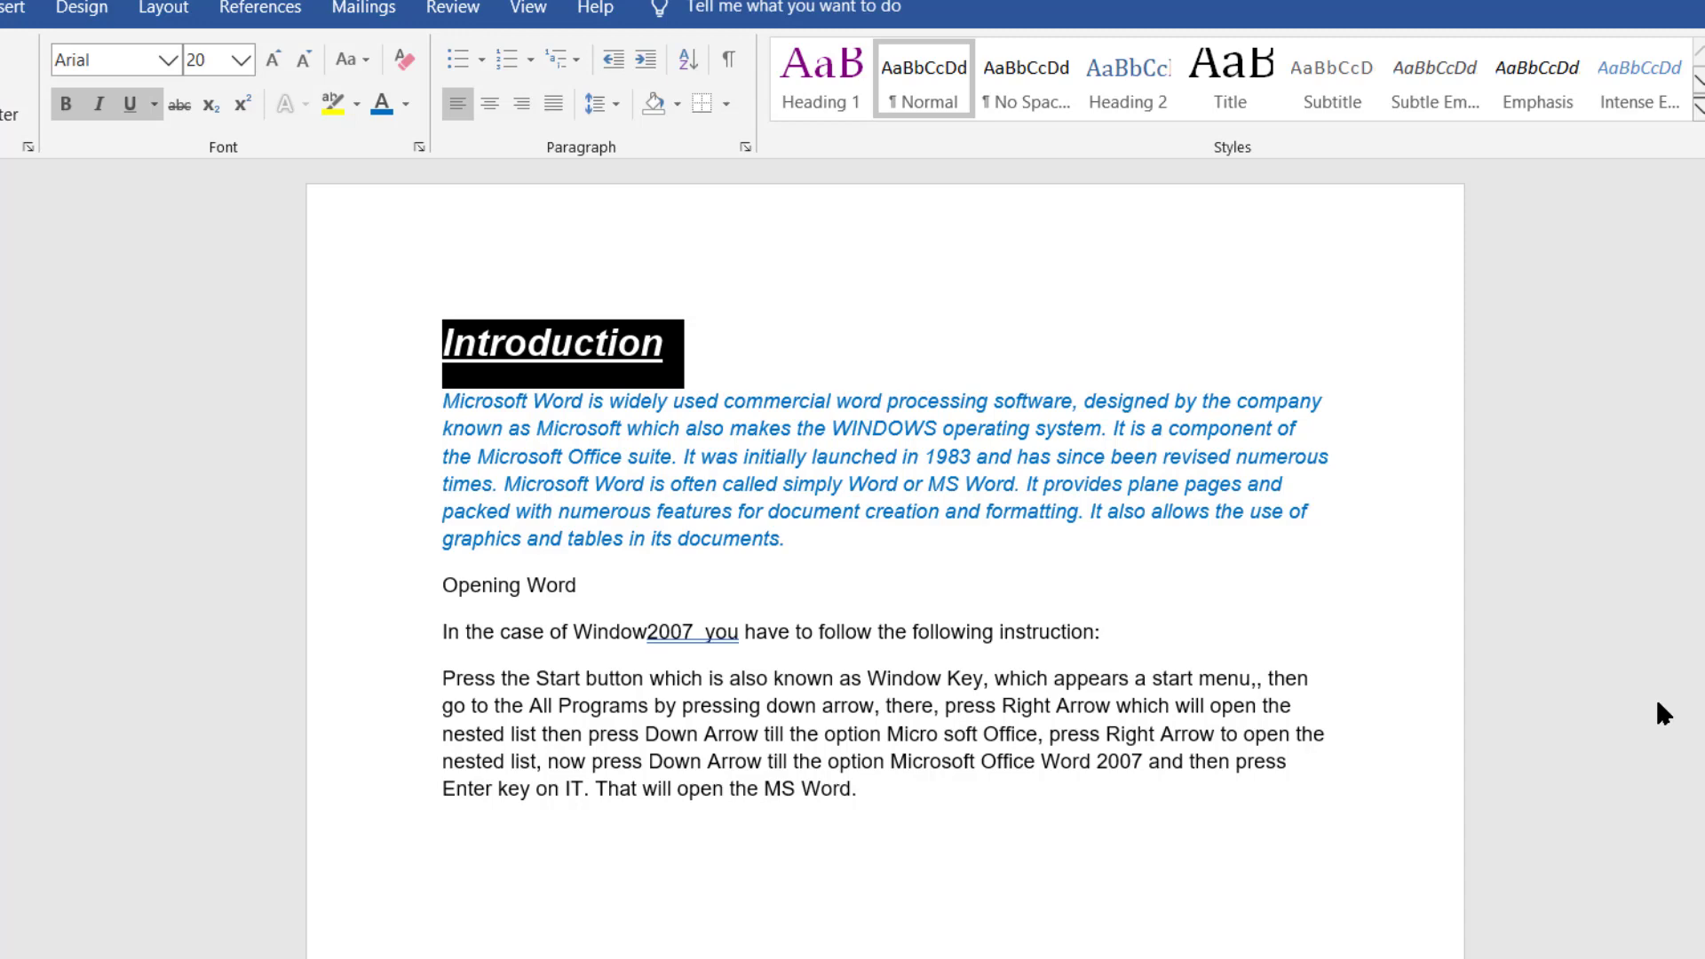
key(Down)
key(Down)
key(Down)
key(Down)
key(Down)
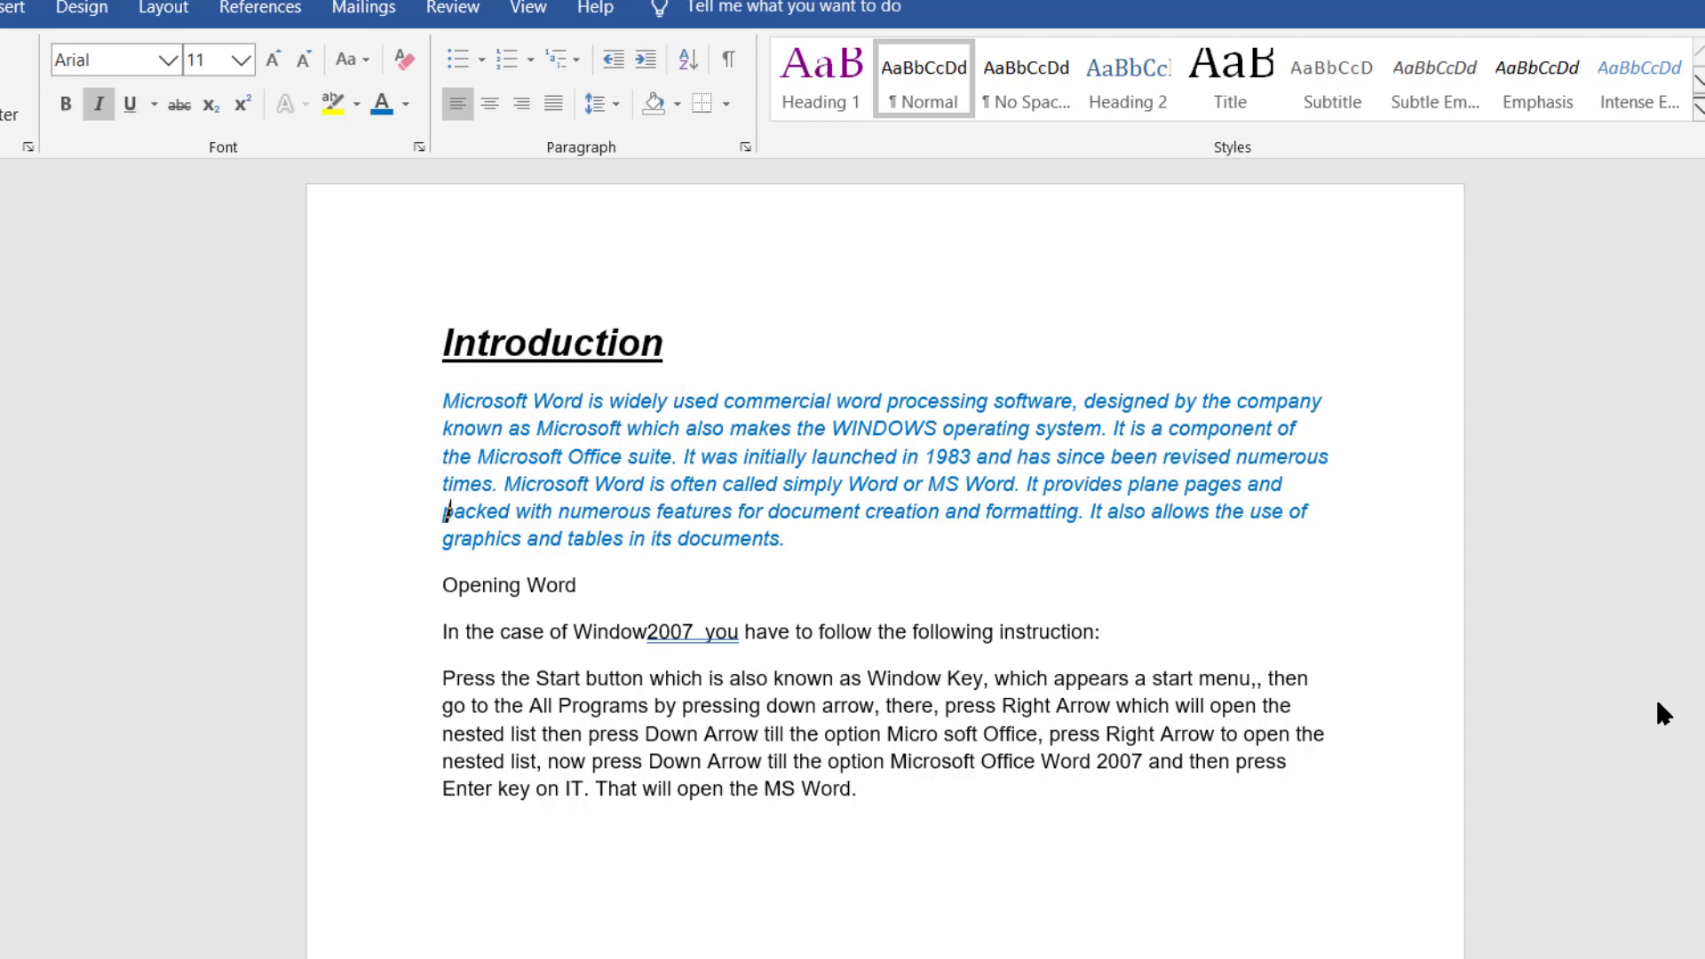
key(Down)
key(shift+Down)
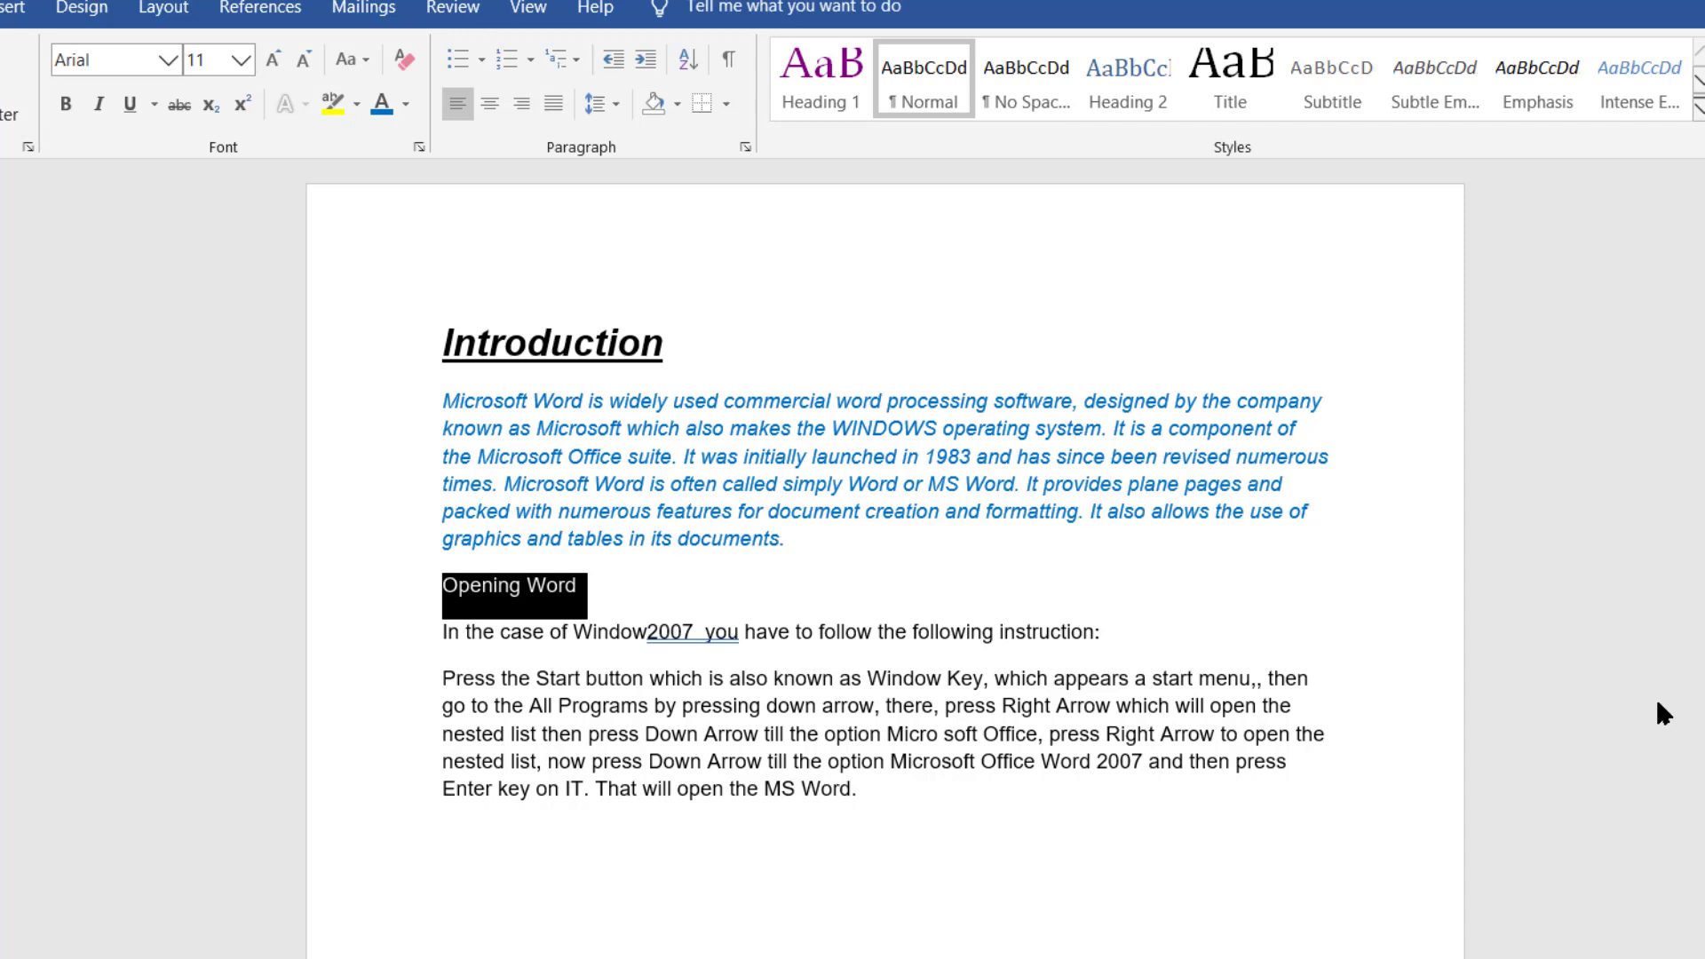
key(ctrl+shift+v)
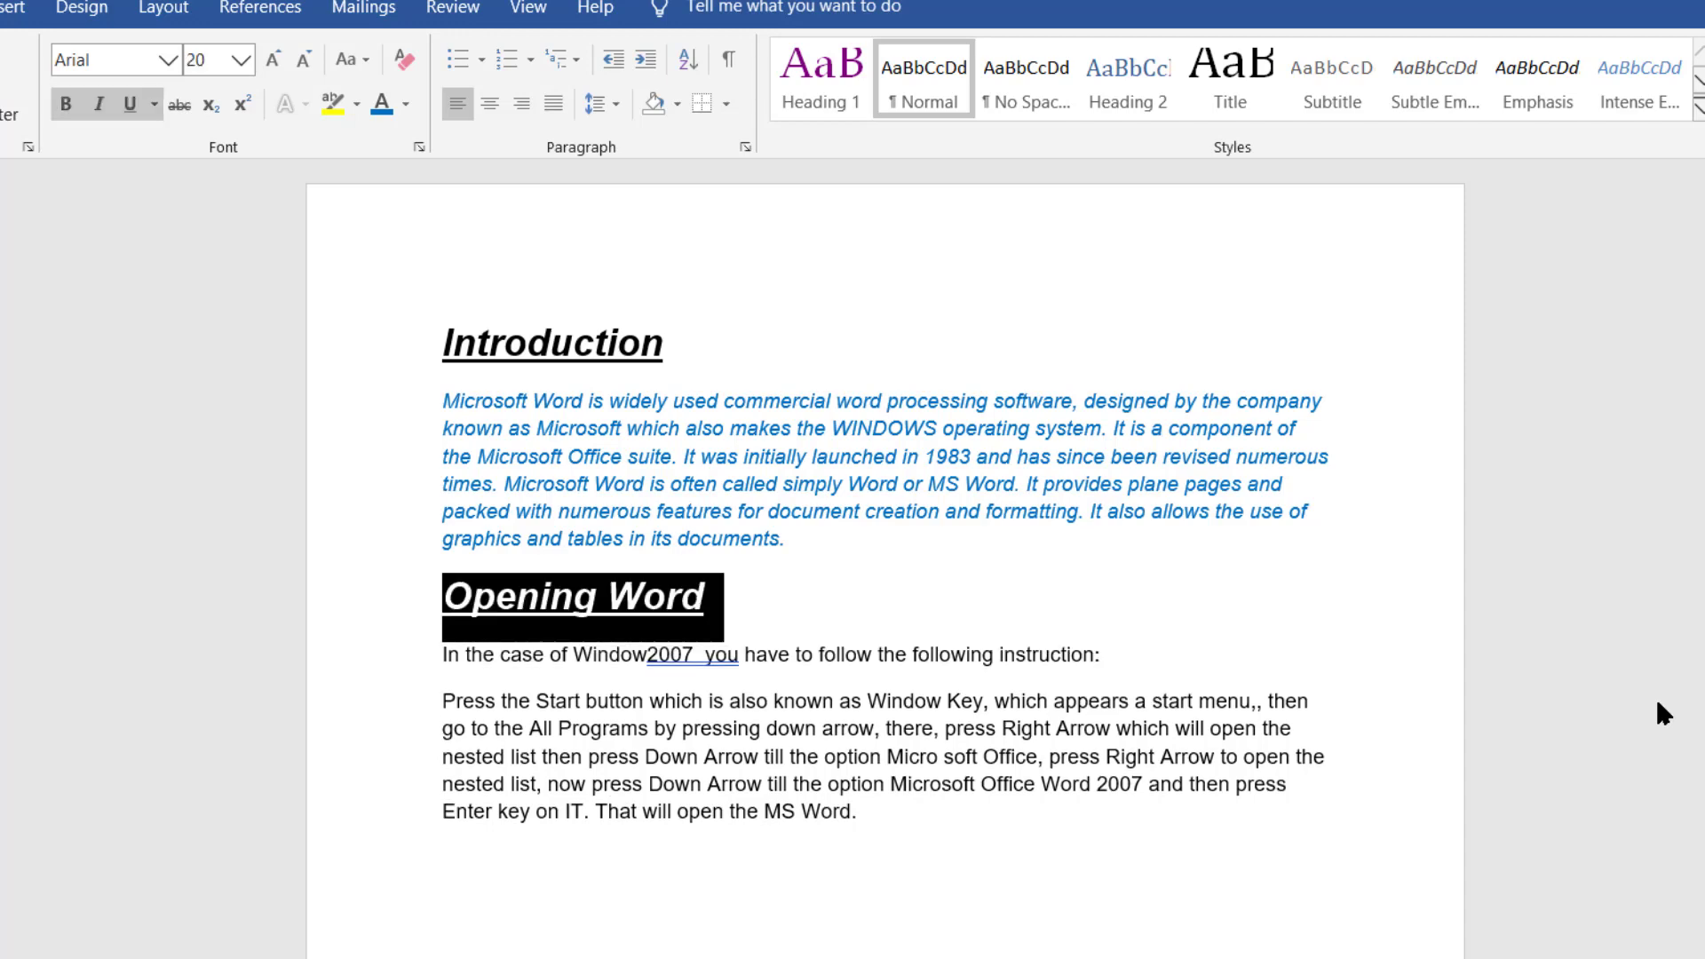
key(Left)
key(Up)
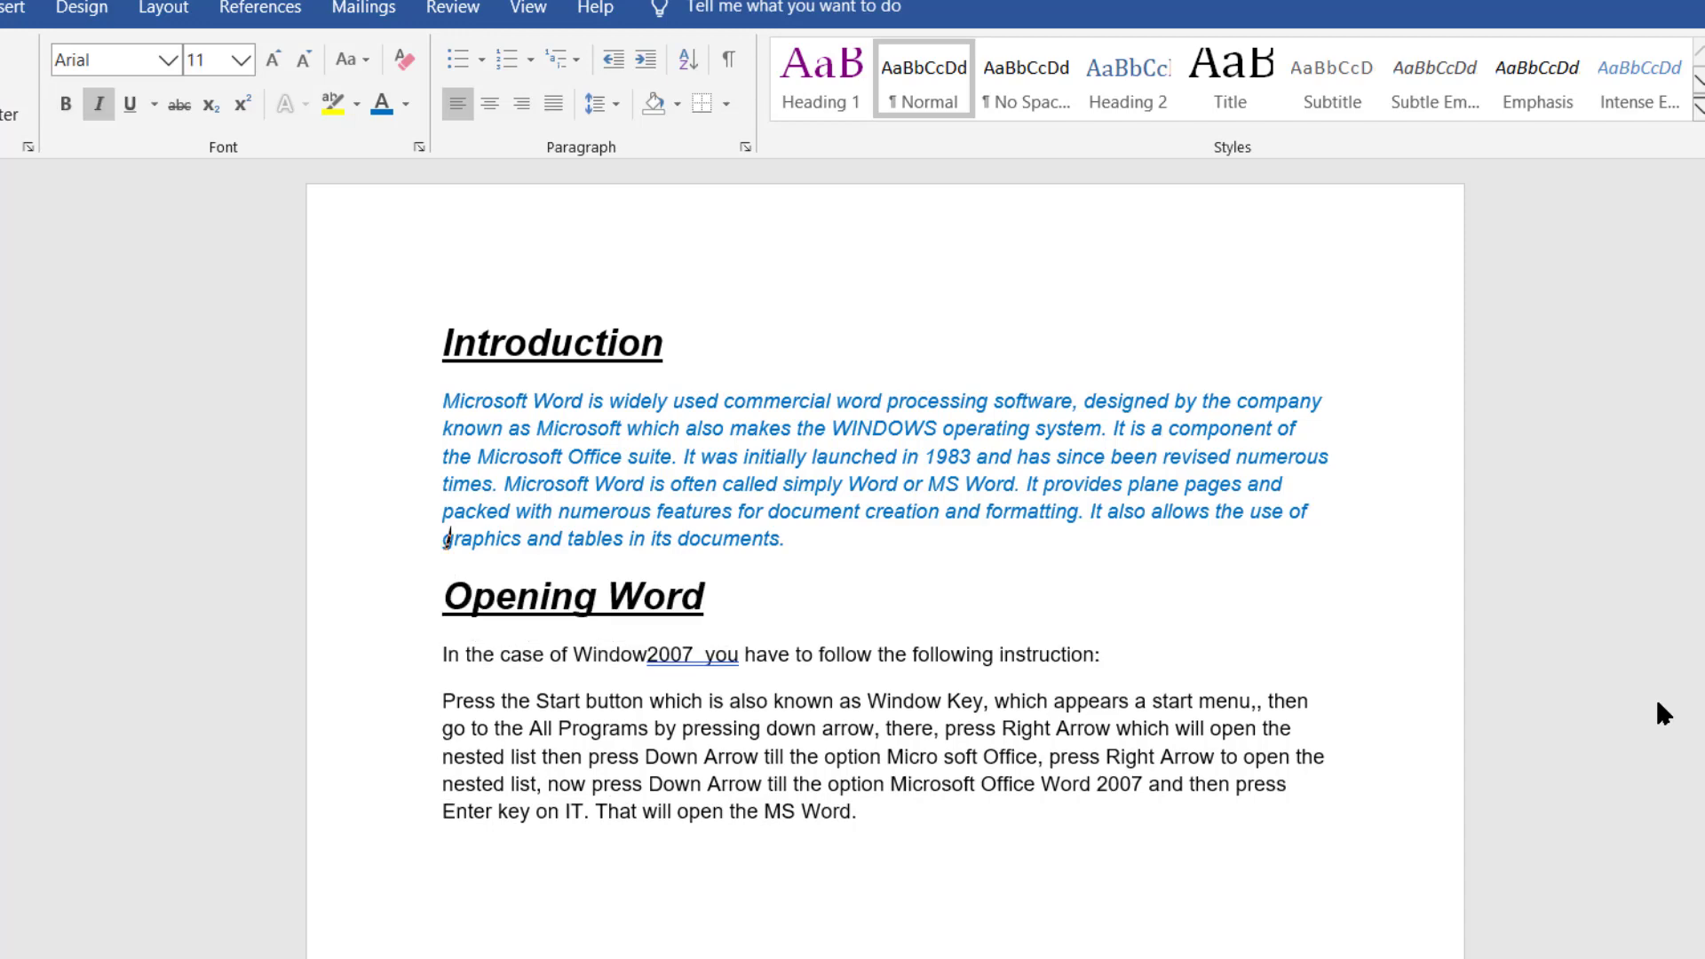
key(Down)
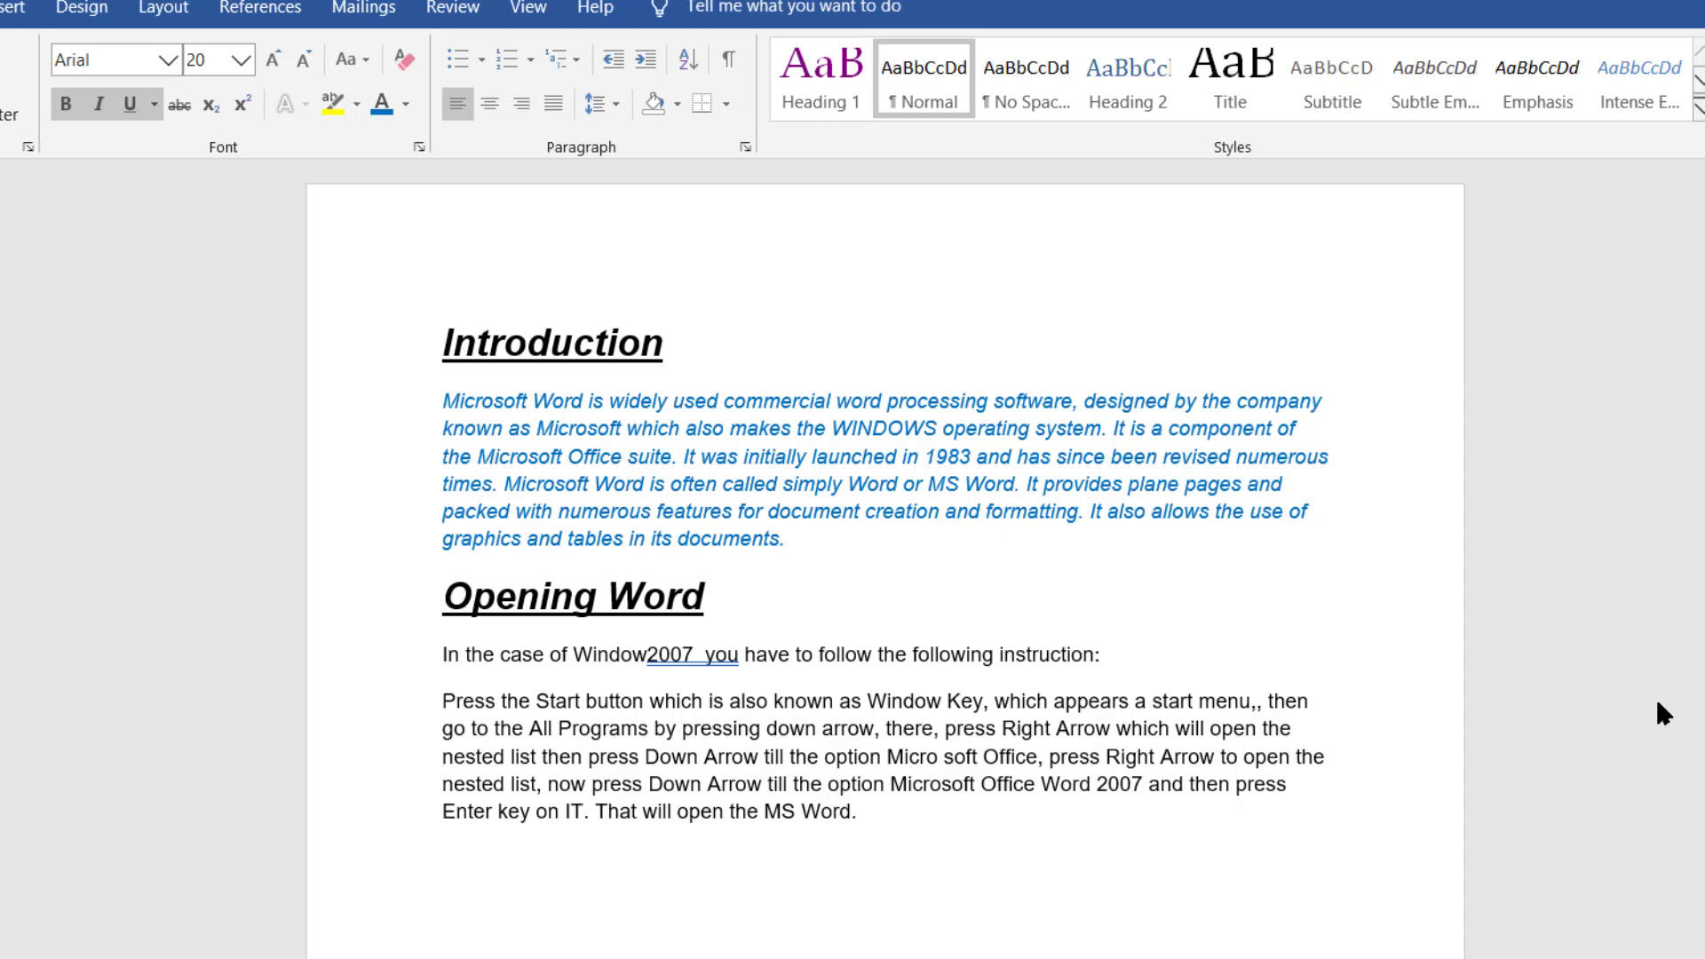
key(Right)
key(Right)
key(Right)
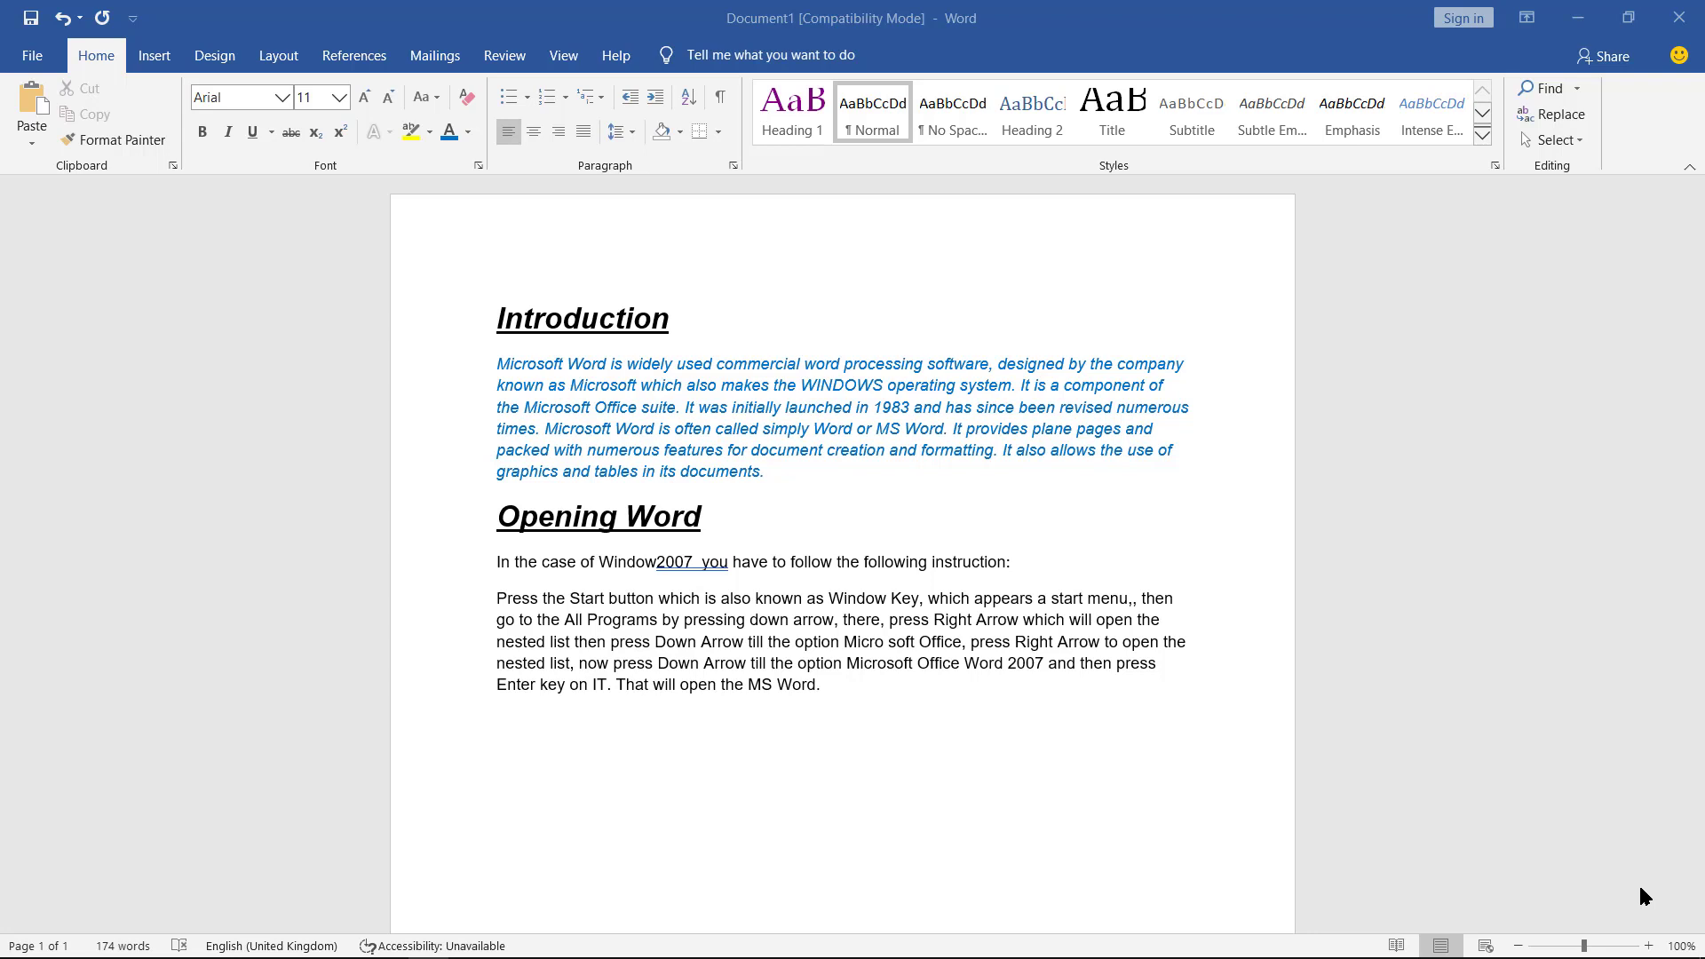
- Add a new line reading "24" at size 20 below the document's last paragraph
key(Return)
text(2)
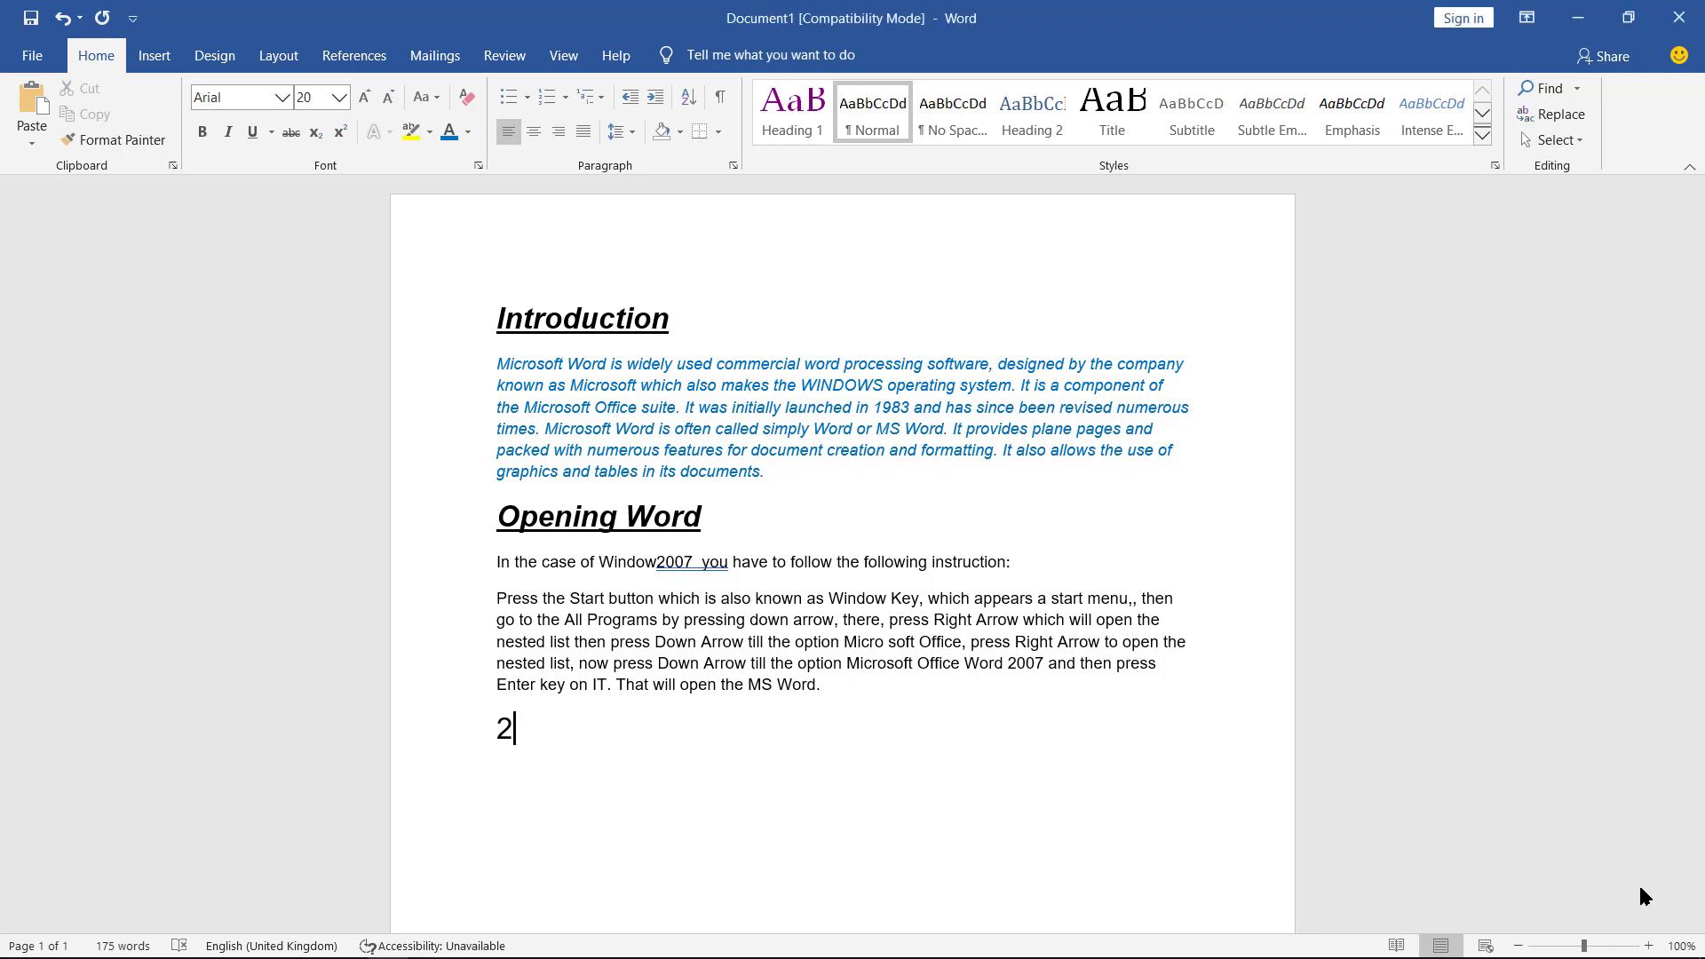
key(BackSpace)
text(24)
- Format the 4 of "24" on the last line as superscript
key(Right)
key(Left)
key(Right)
key(Left)
key(Right)
key(shift+Right)
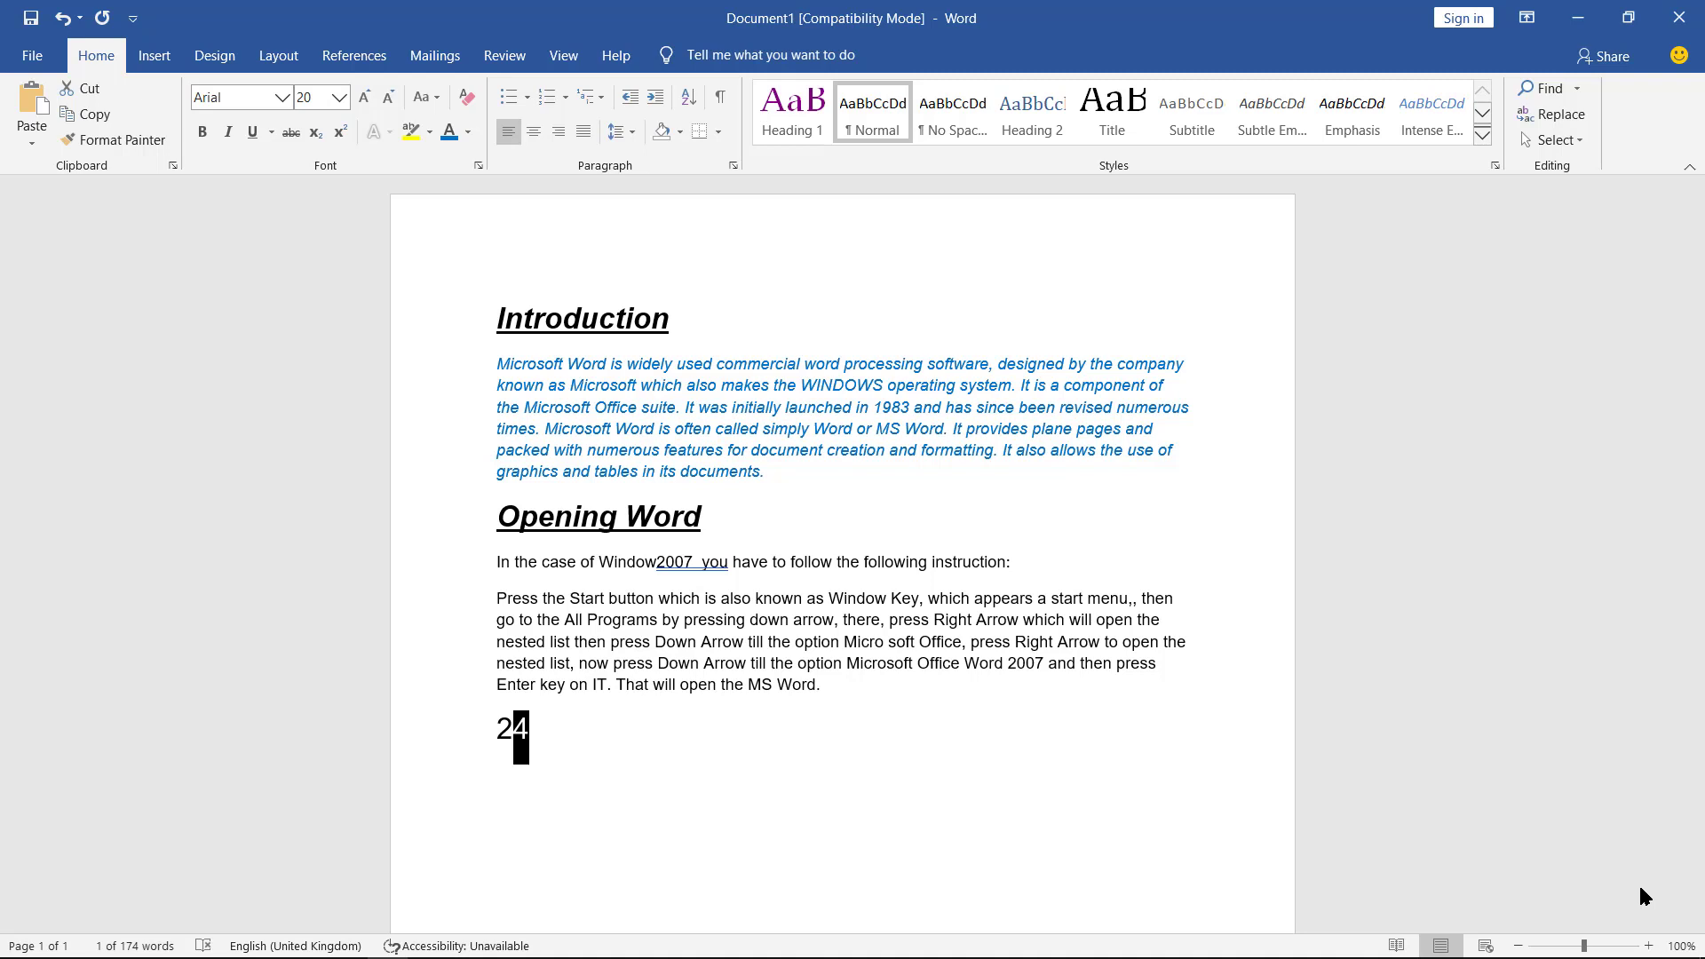
key(ctrl+shift+equal)
key(Right)
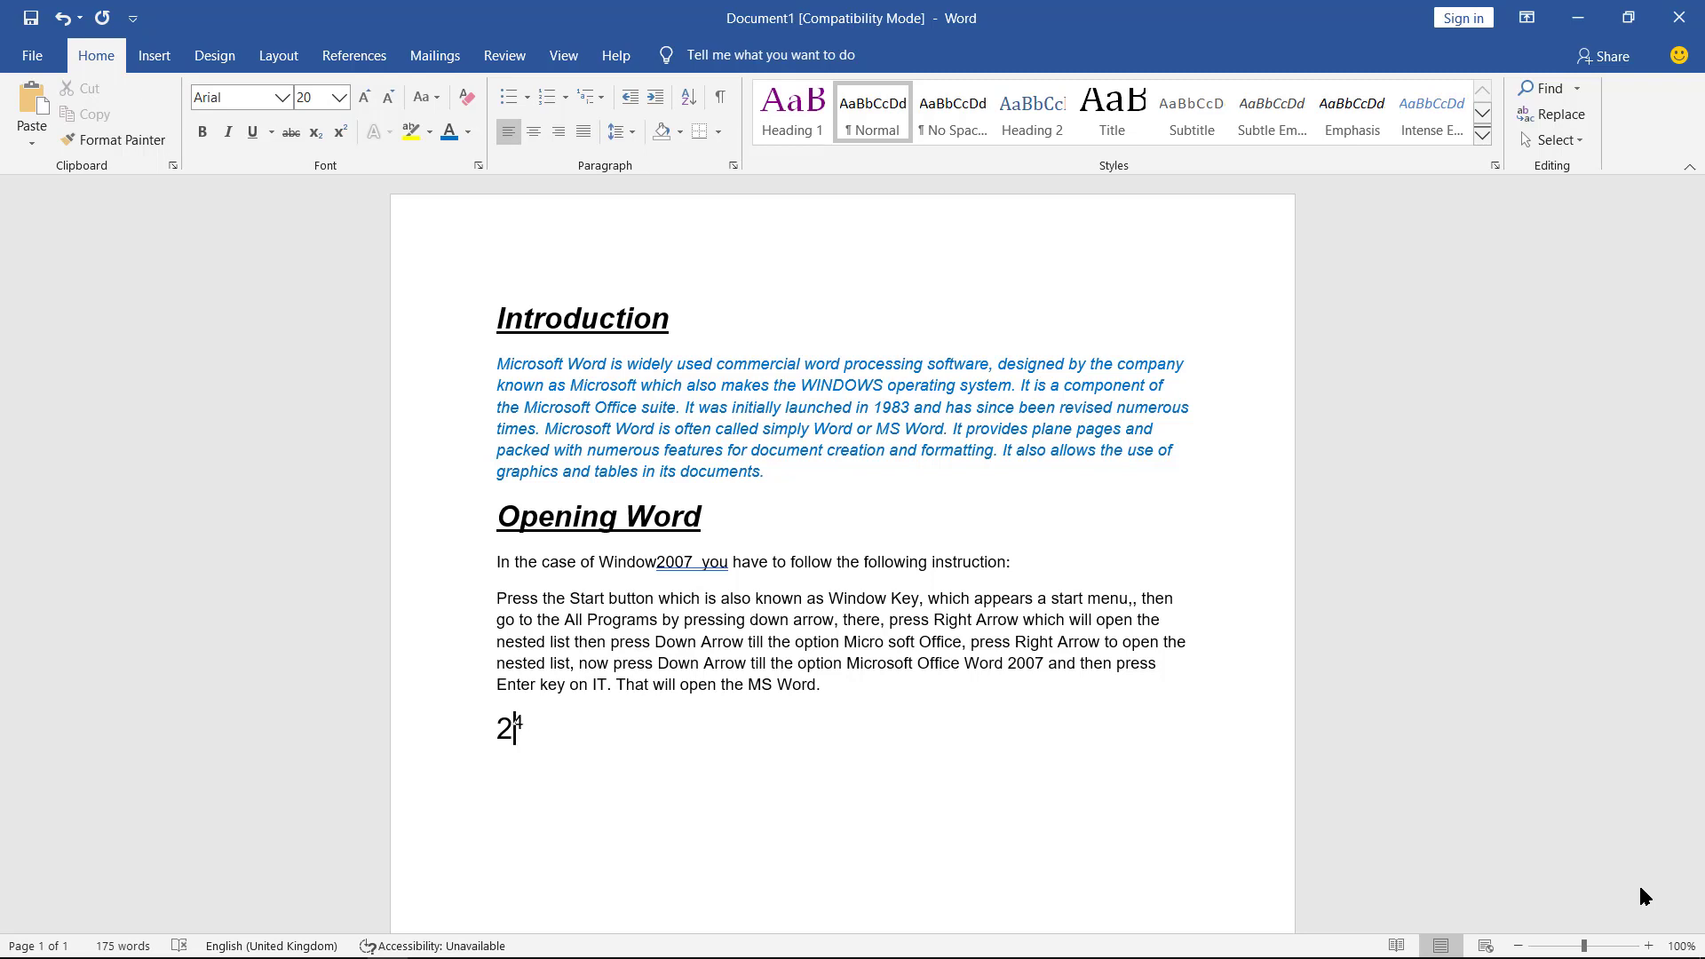
- Add another line reading "24" below the superscript example and format its 4 as subscript
key(Home)
key(Right)
key(Right)
key(Return)
text(24)
key(shift+Left)
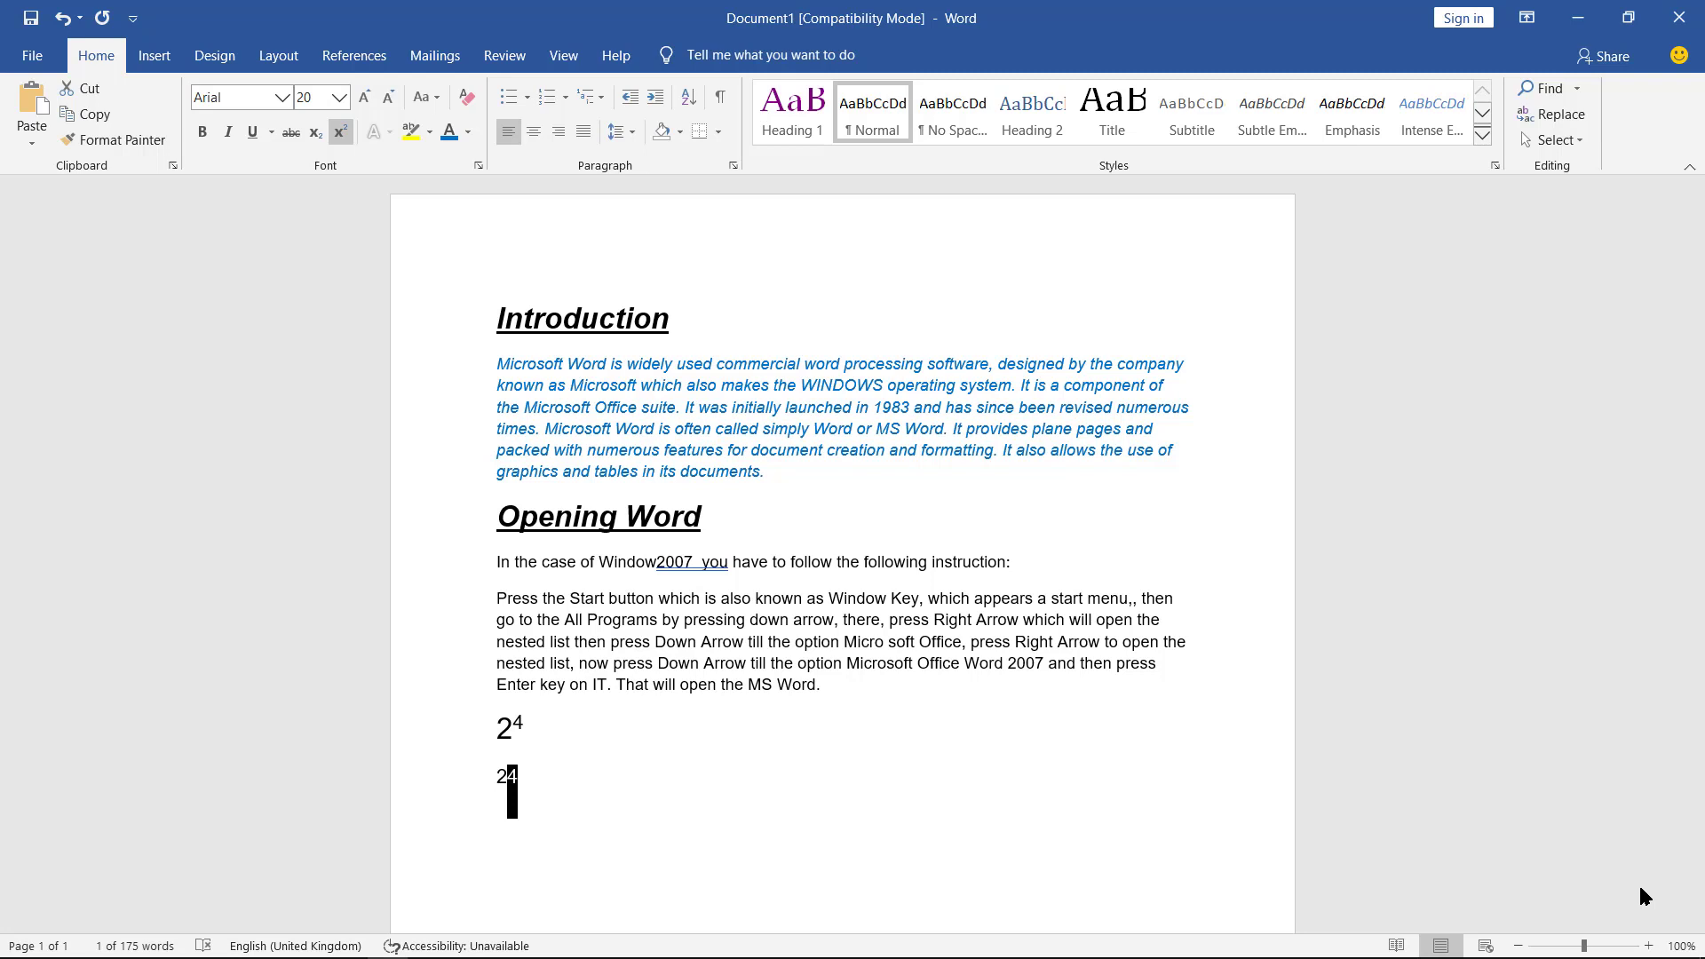
key(ctrl+equal)
key(Left)
key(Left)
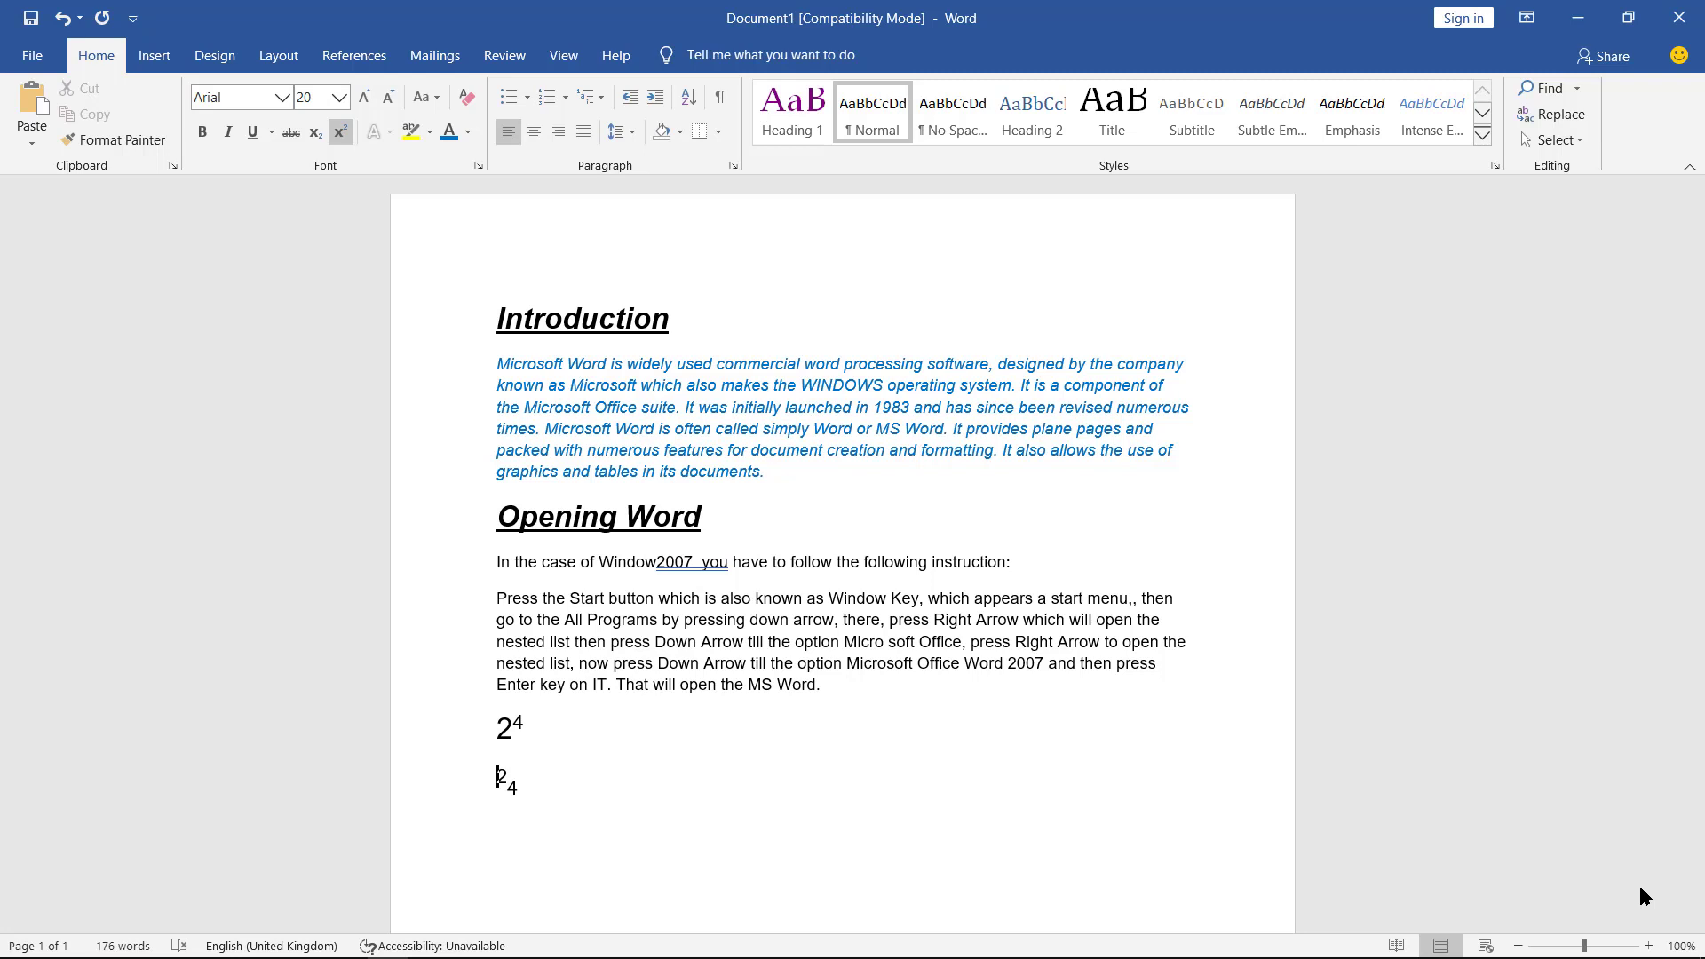
key(ctrl+Home)
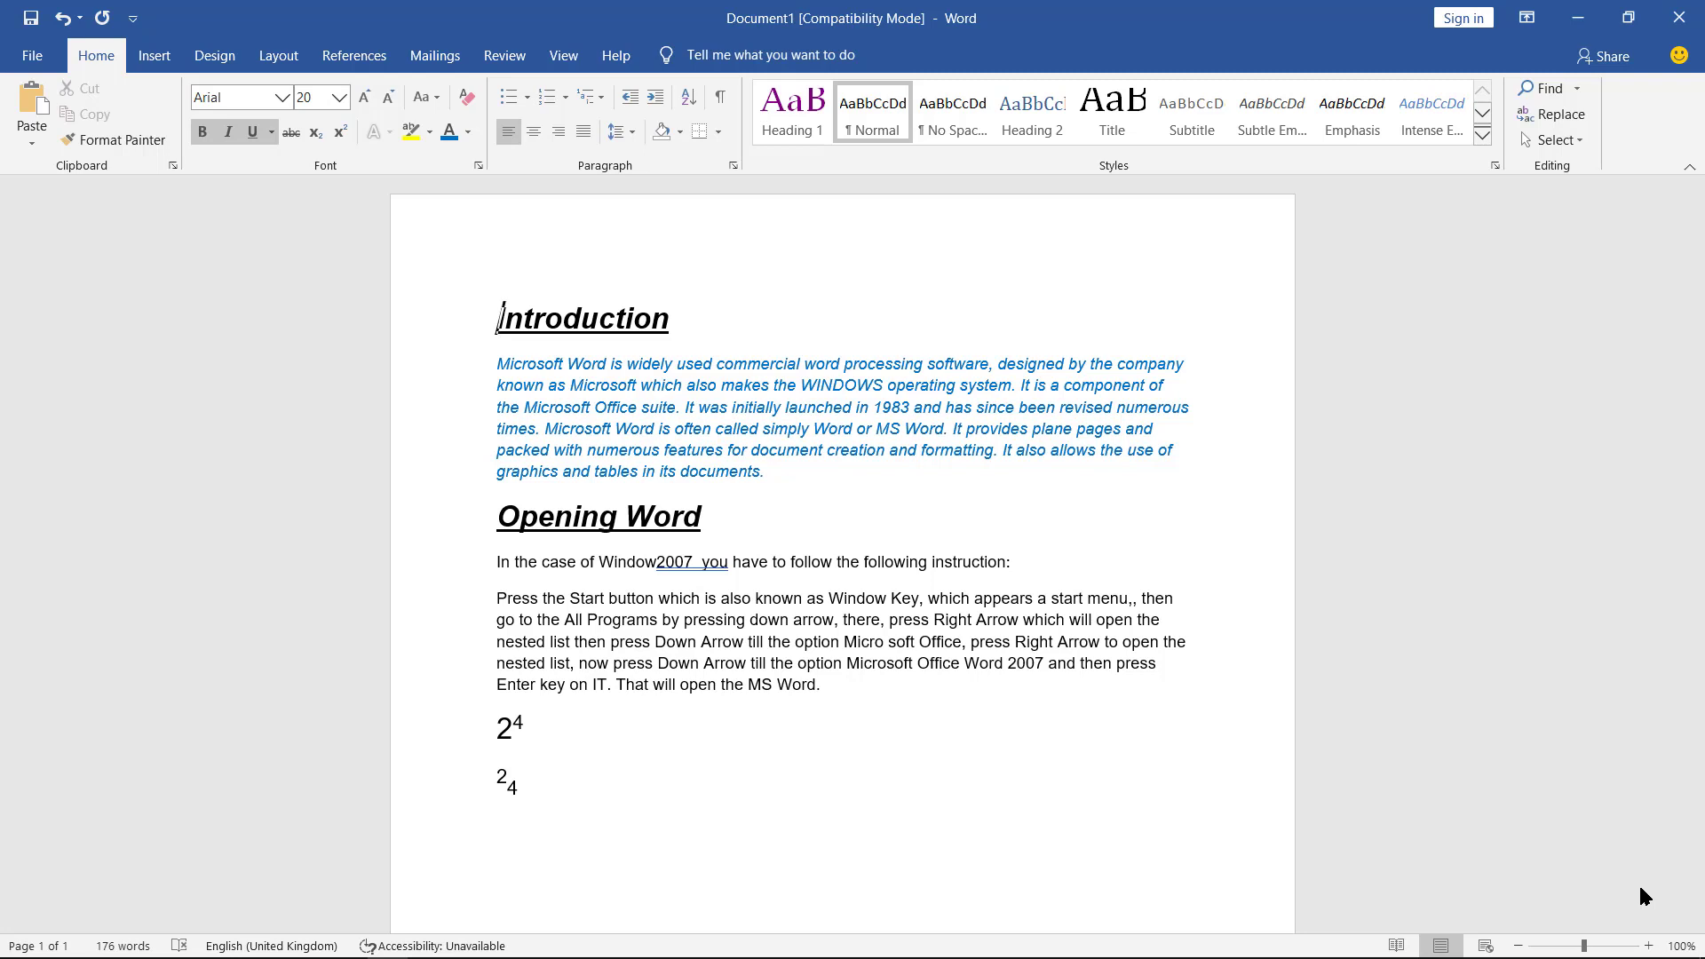
key(Right)
key(Right)
key(Down)
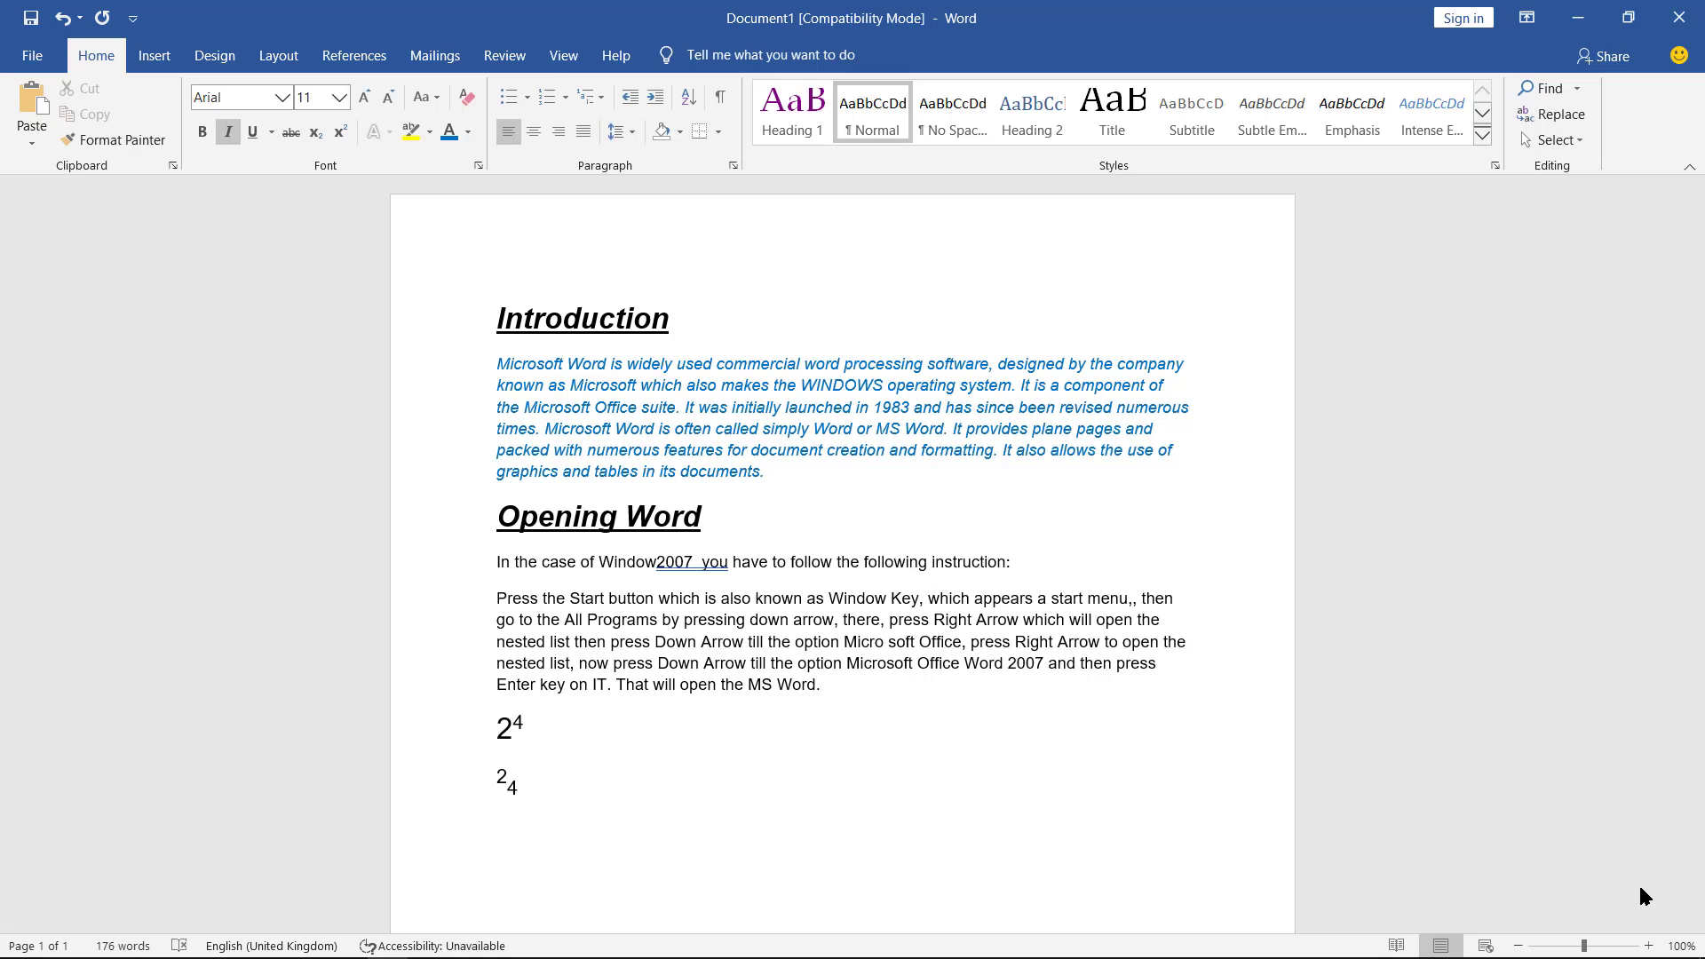
- Set the font size of the whole document to 24 and undo the change
key(ctrl+a)
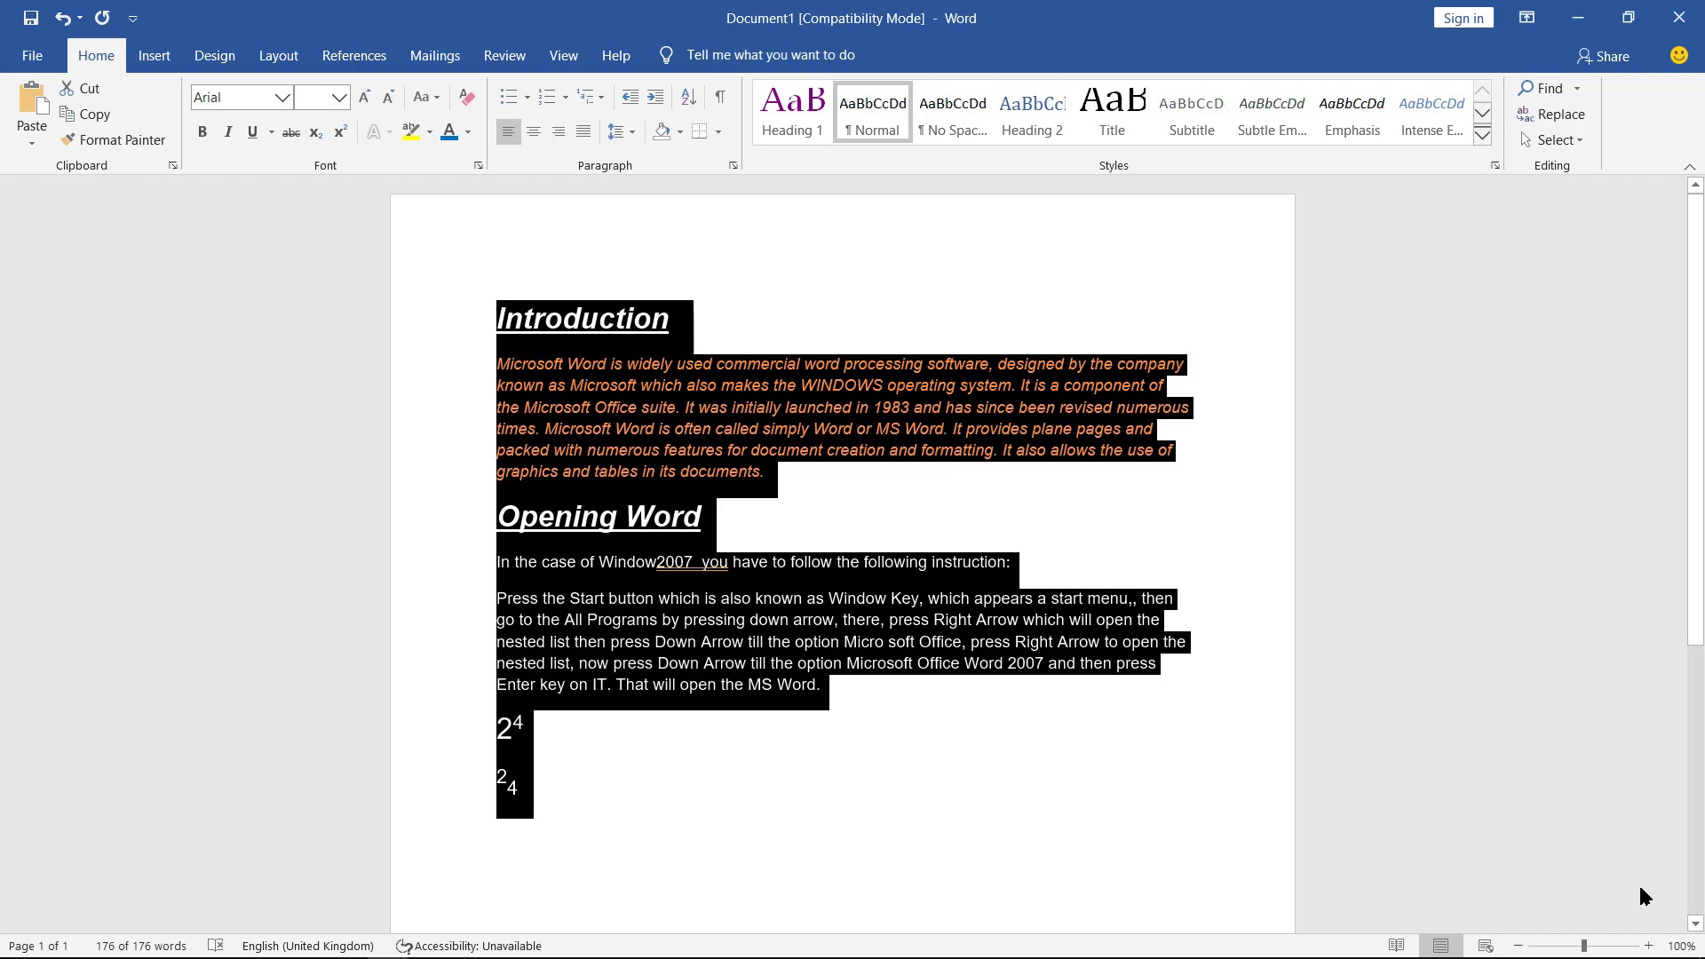
key(alt)
key(h)
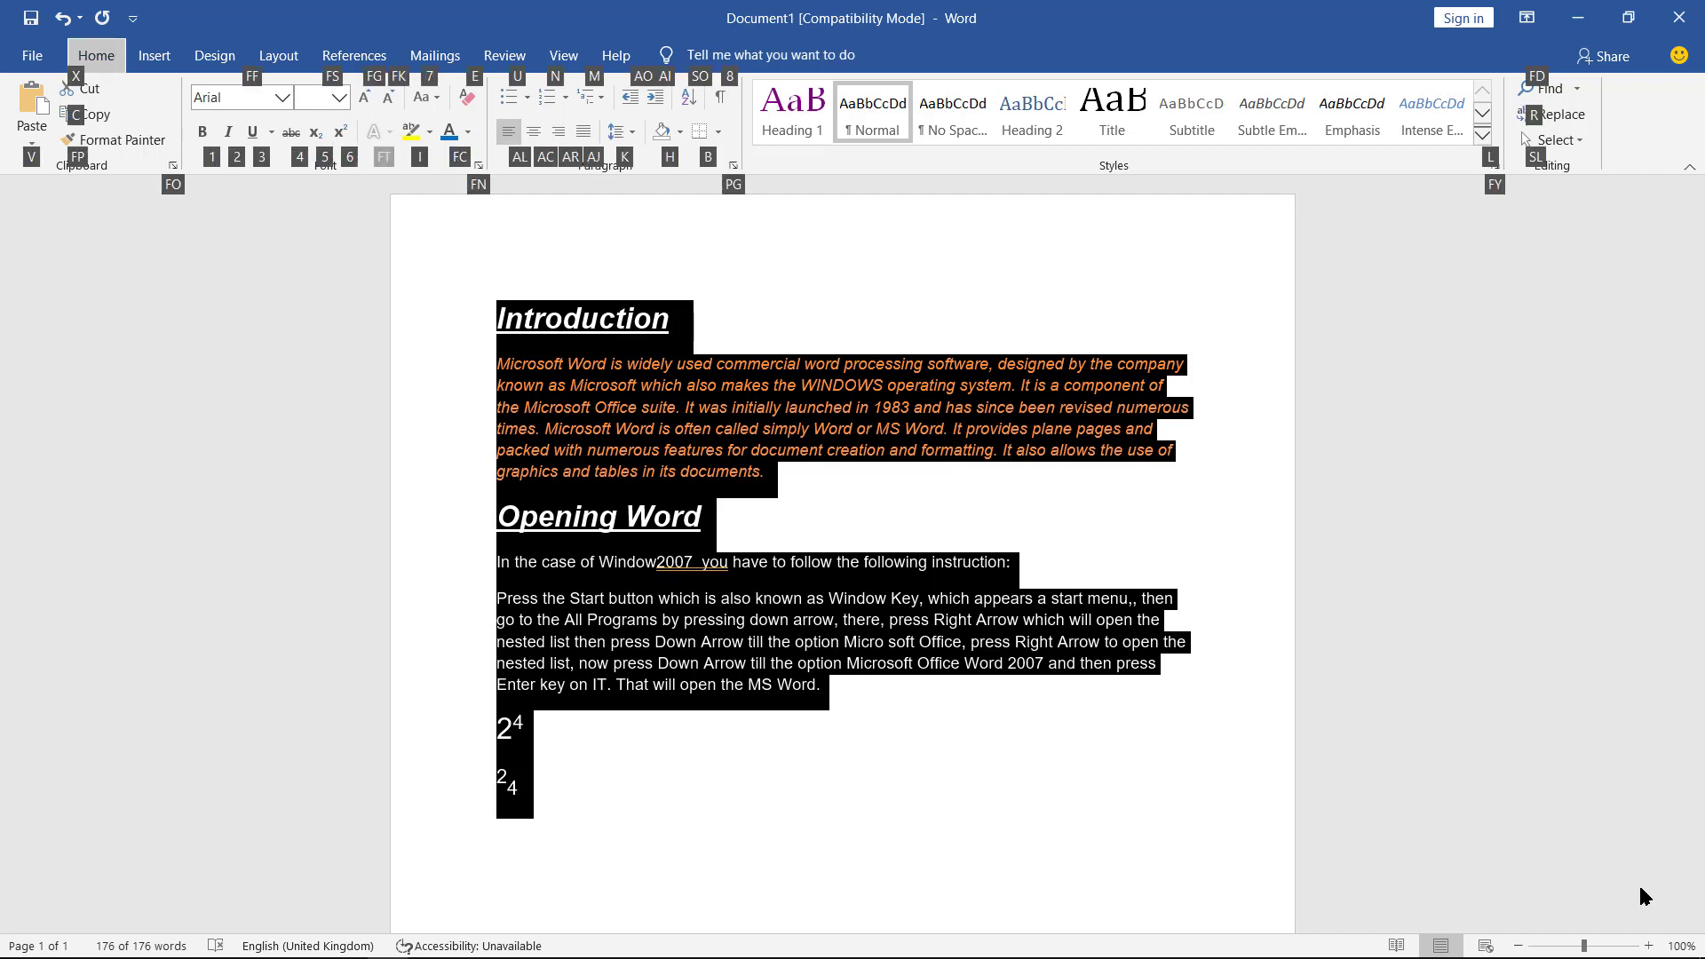
key(f)
key(s)
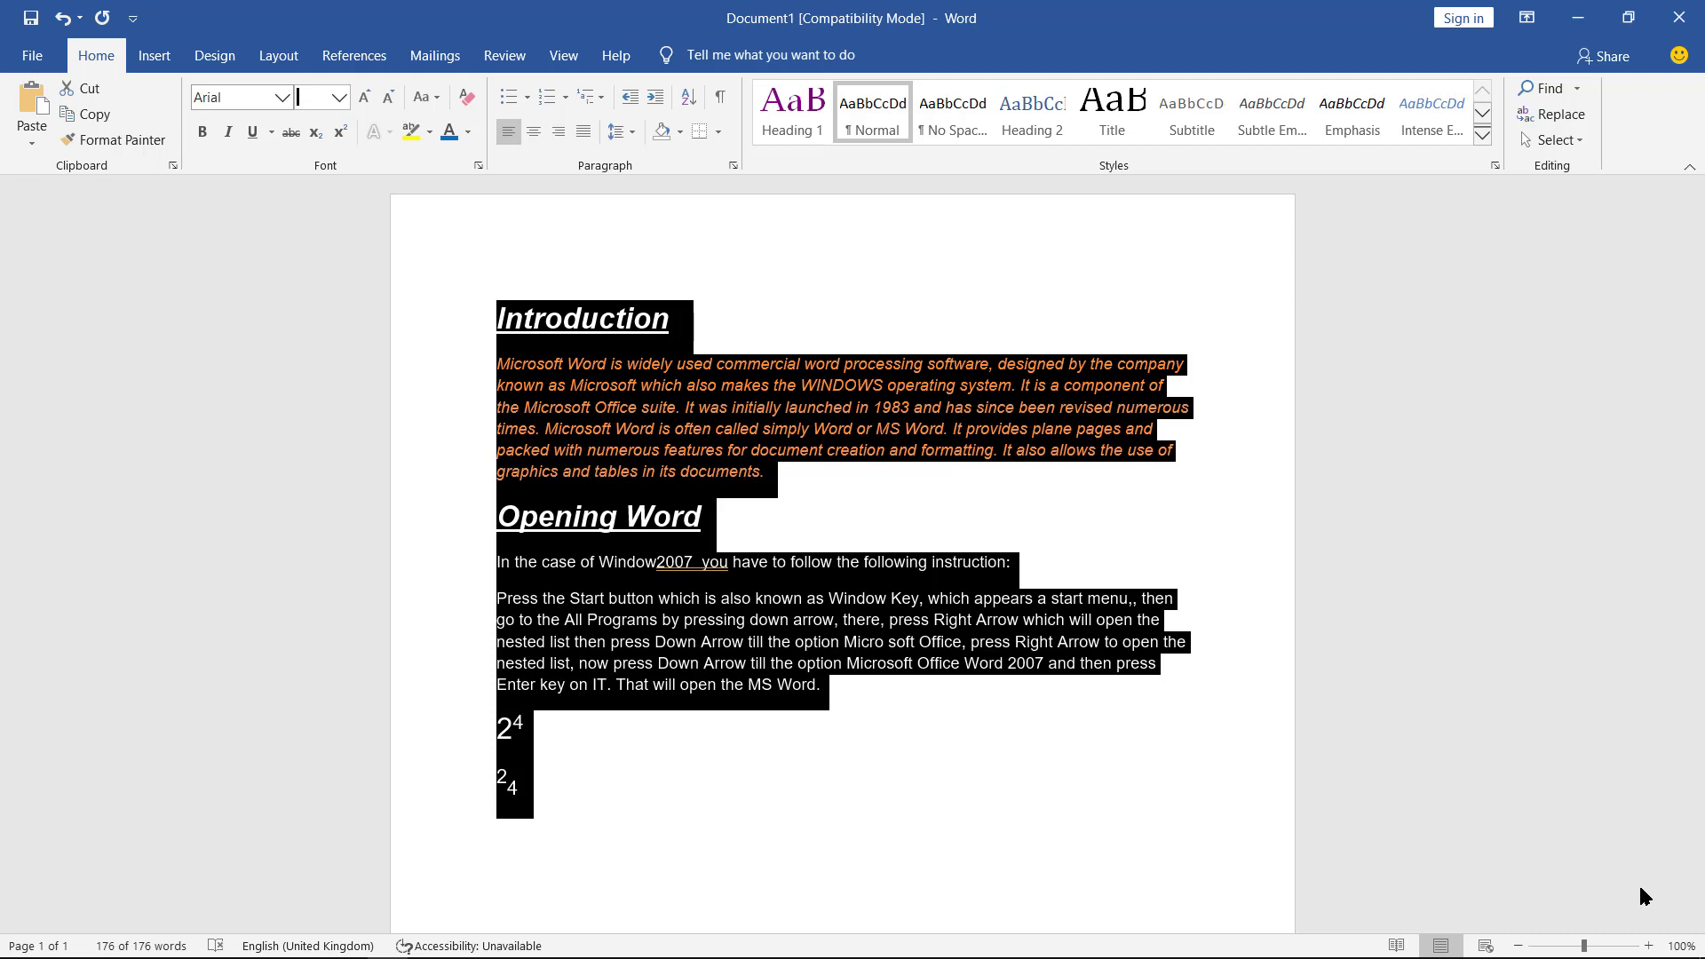
text(25)
key(BackSpace)
text(4)
key(Return)
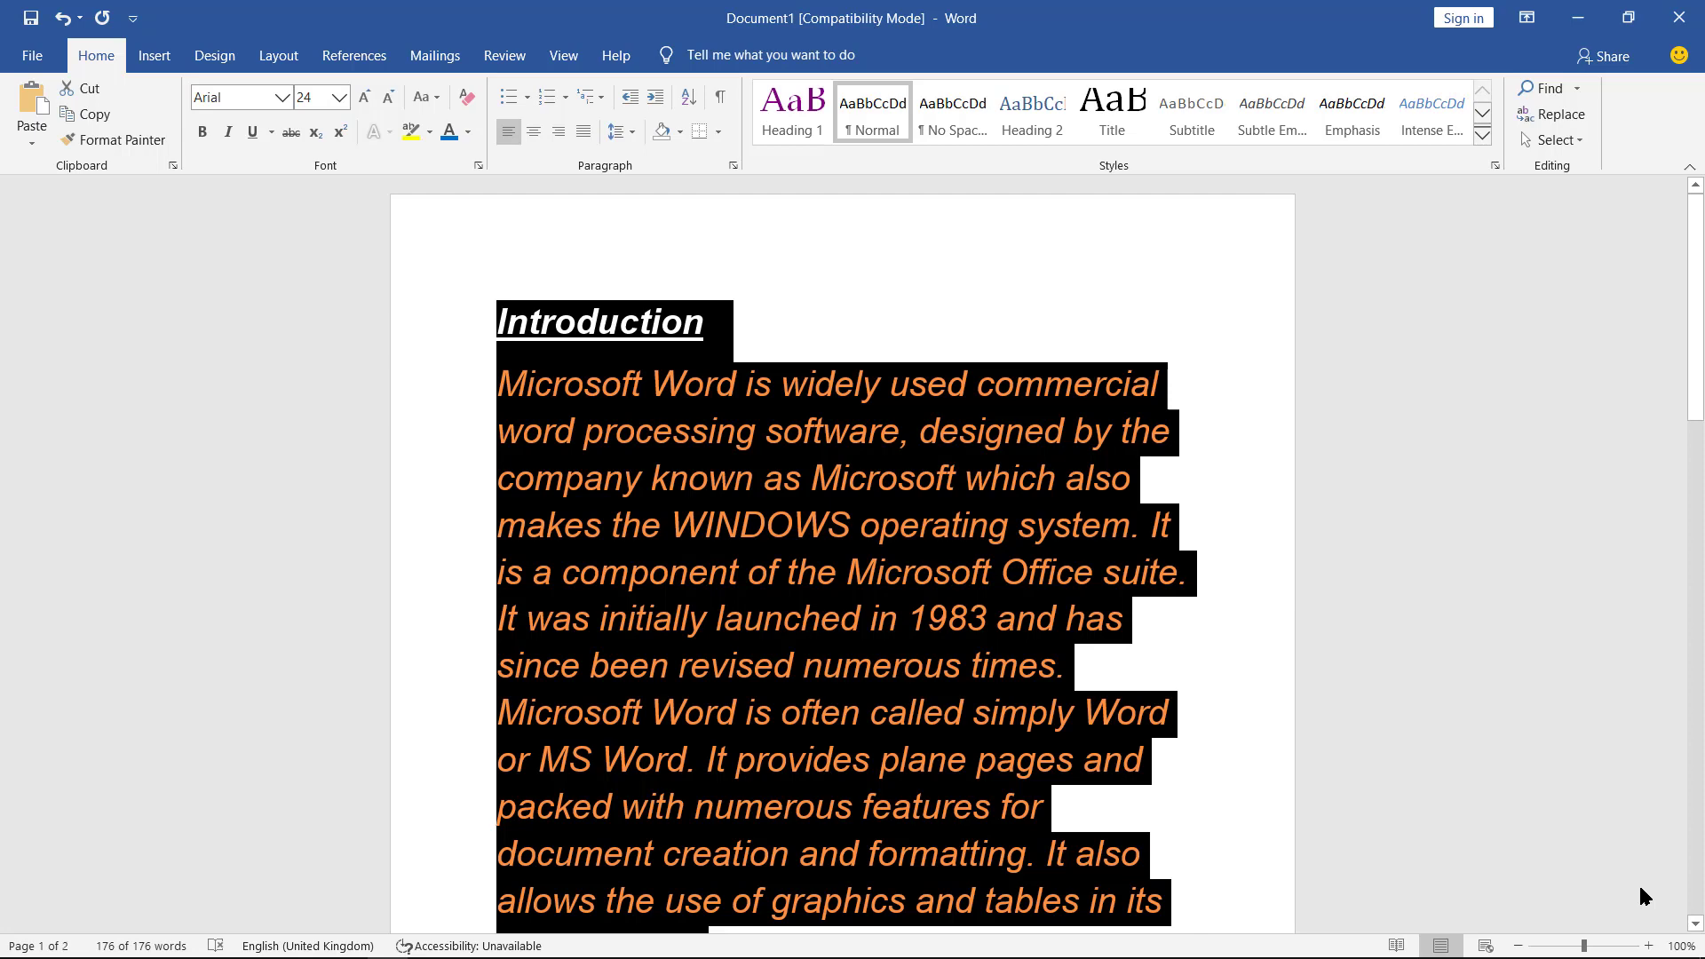
key(Left)
key(Down)
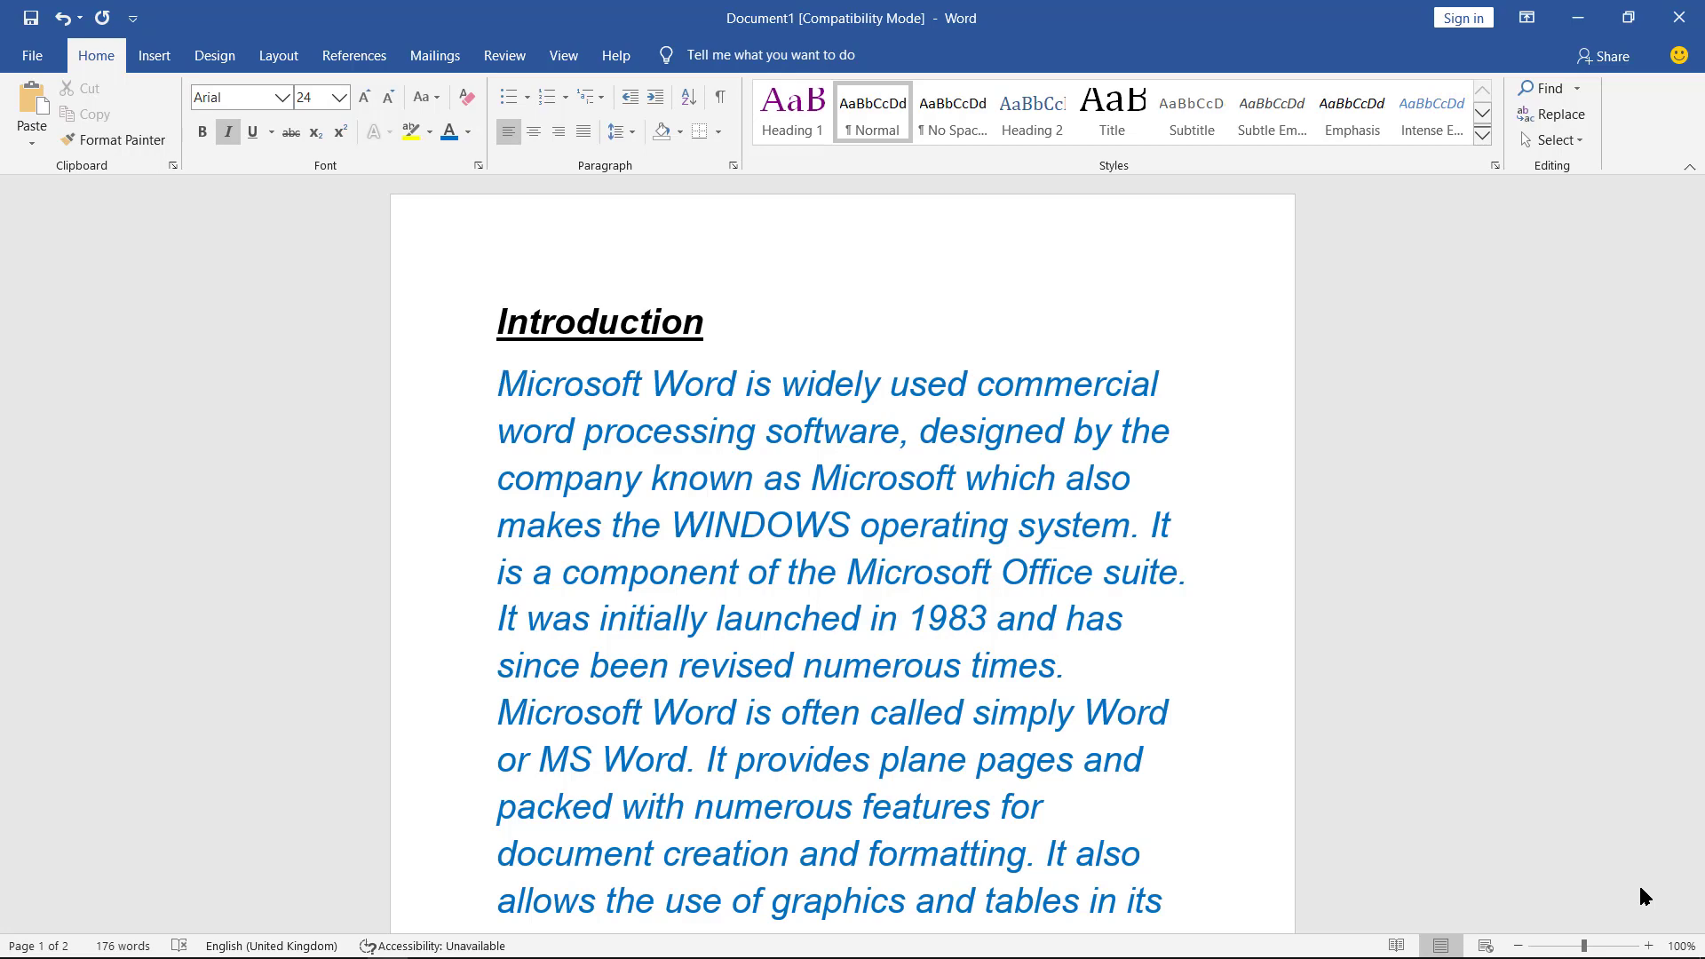
key(ctrl+z)
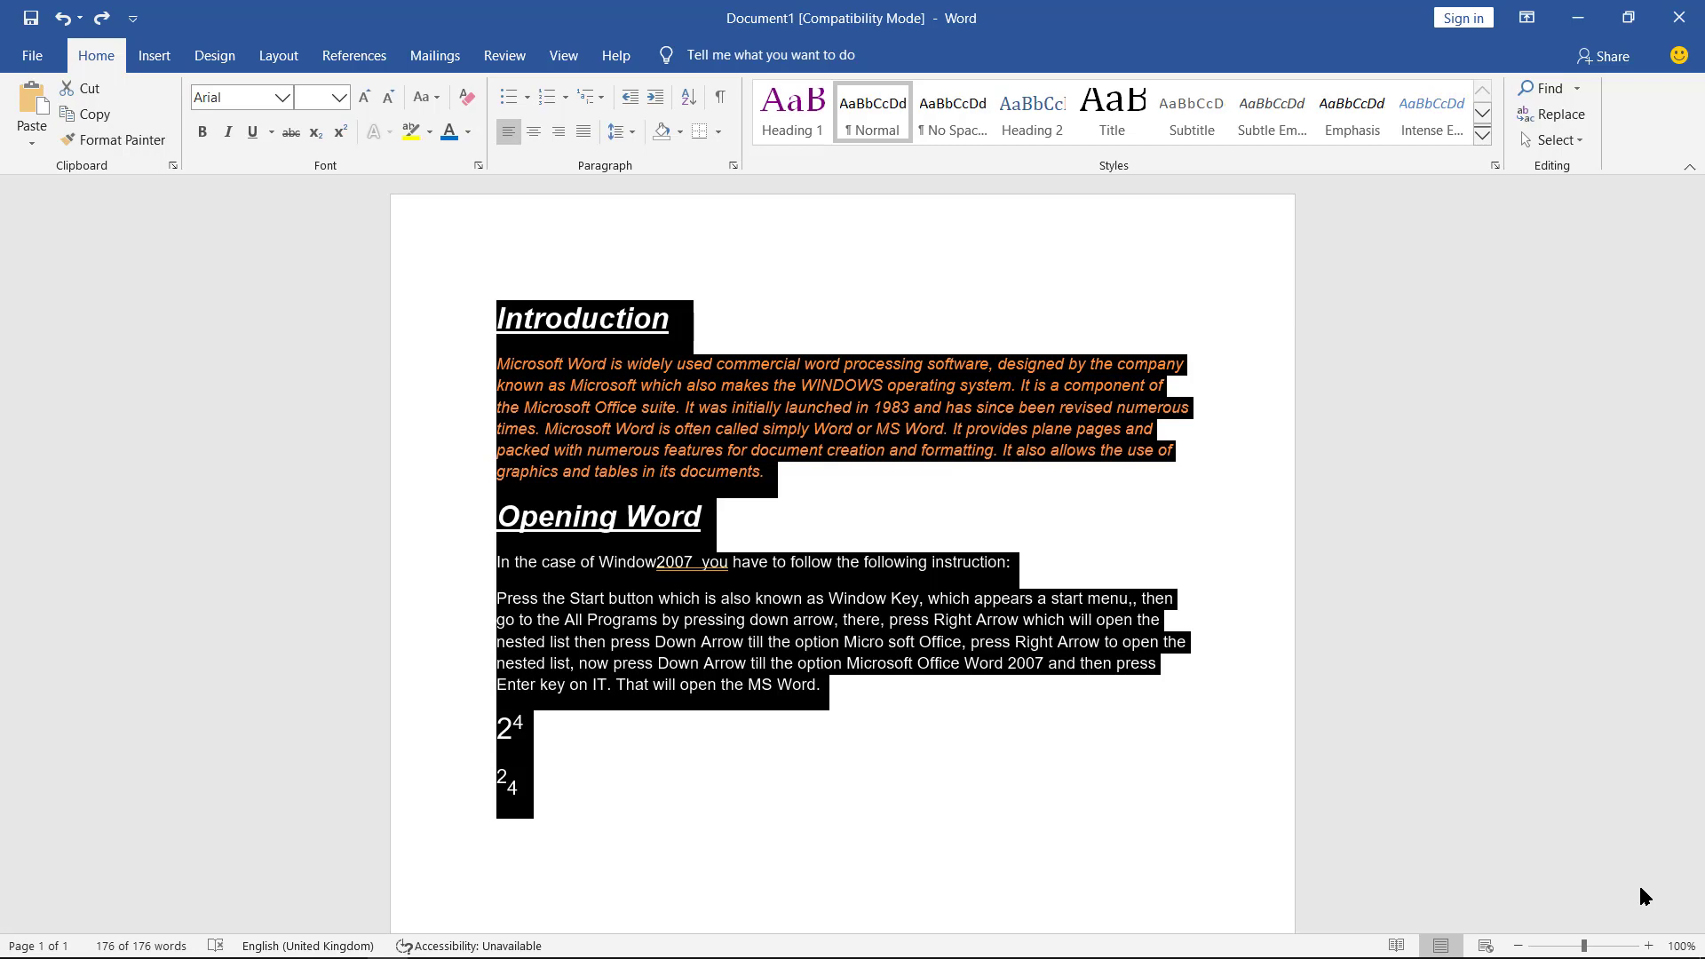
- Enlarge the font of the entire document by two size increments
key(ctrl+bracketright)
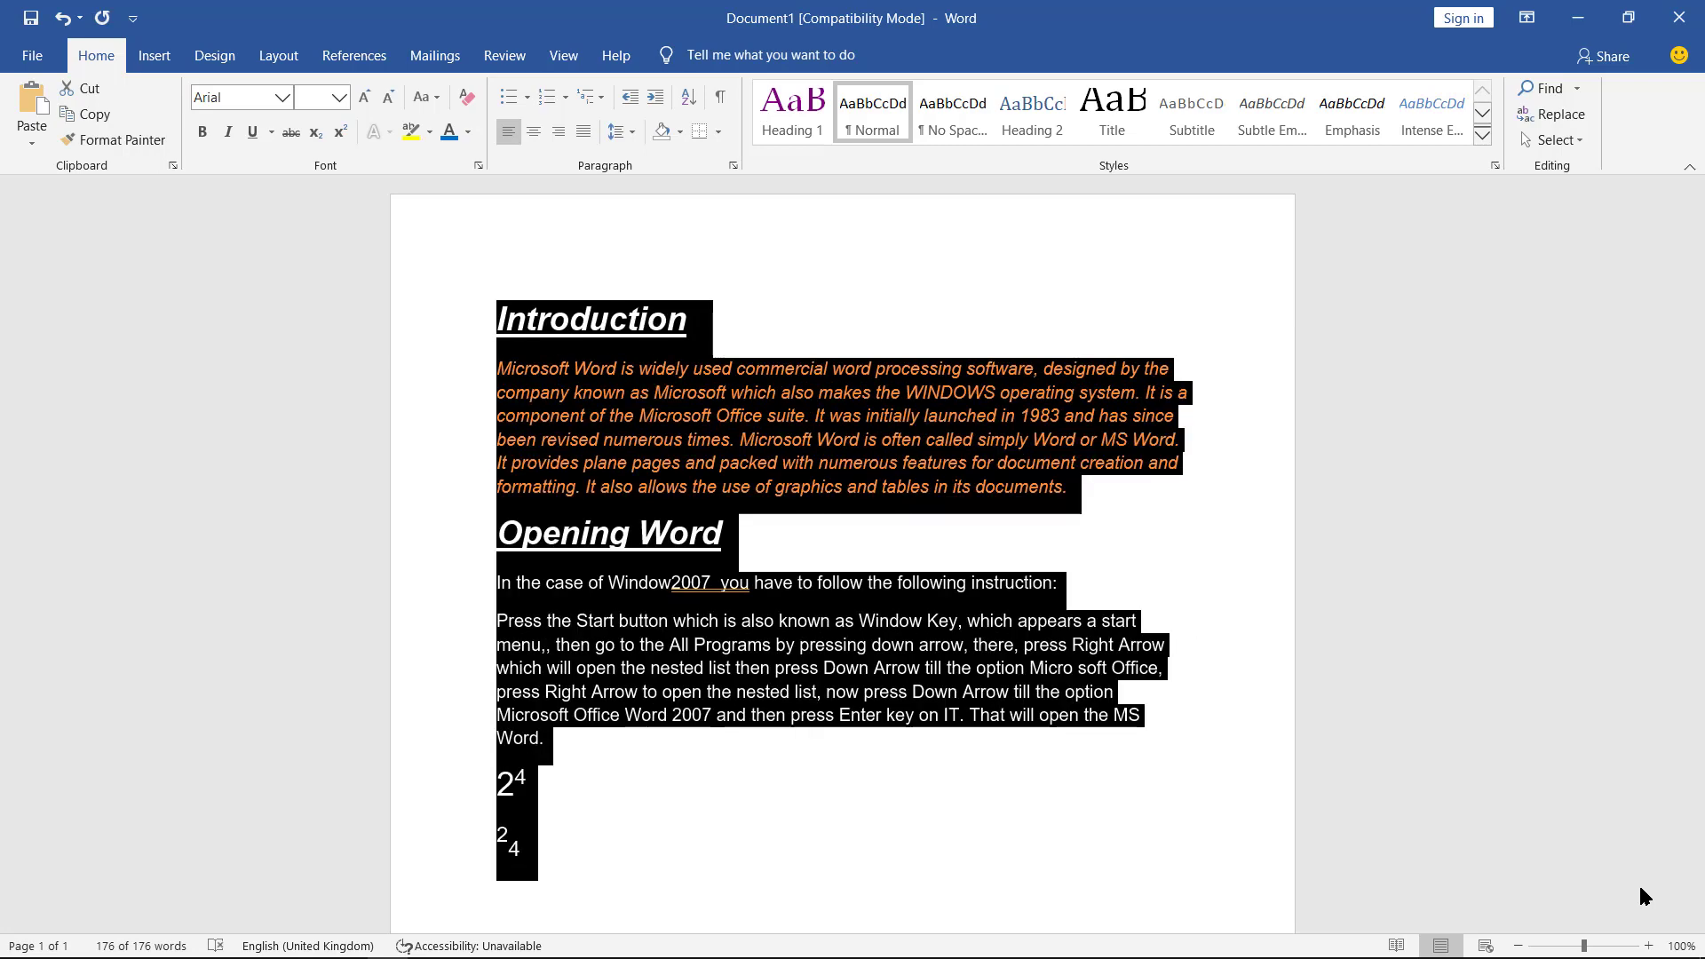
key(ctrl+bracketright)
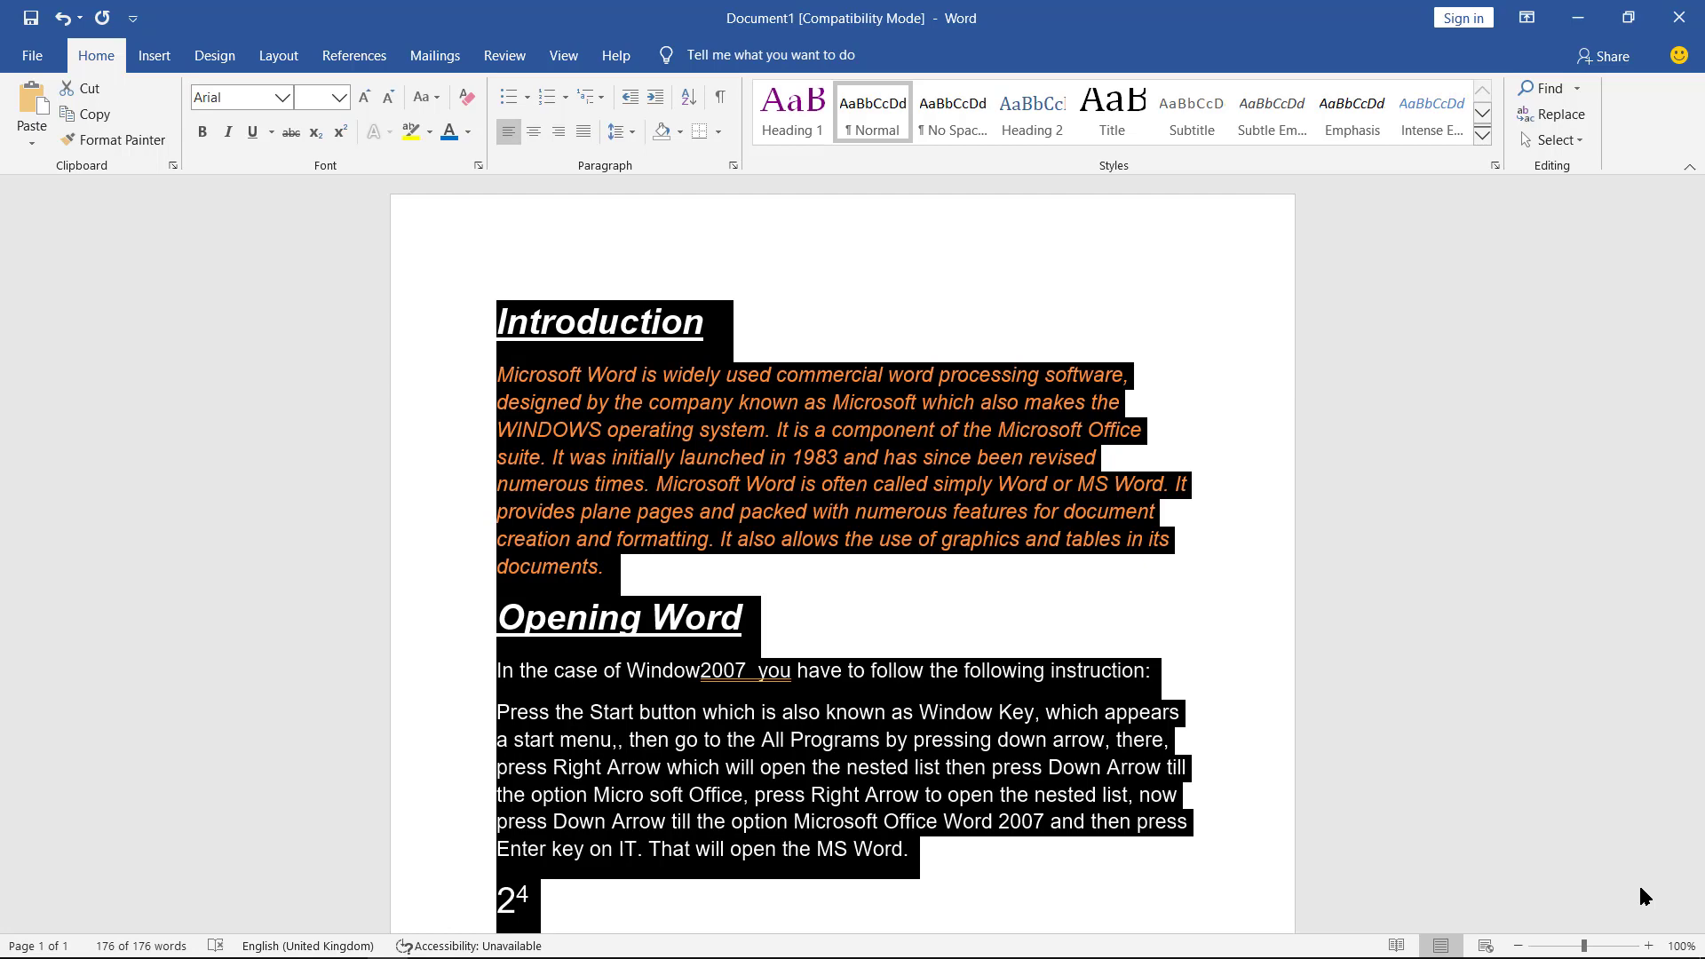
key(Left)
key(Right)
key(Right)
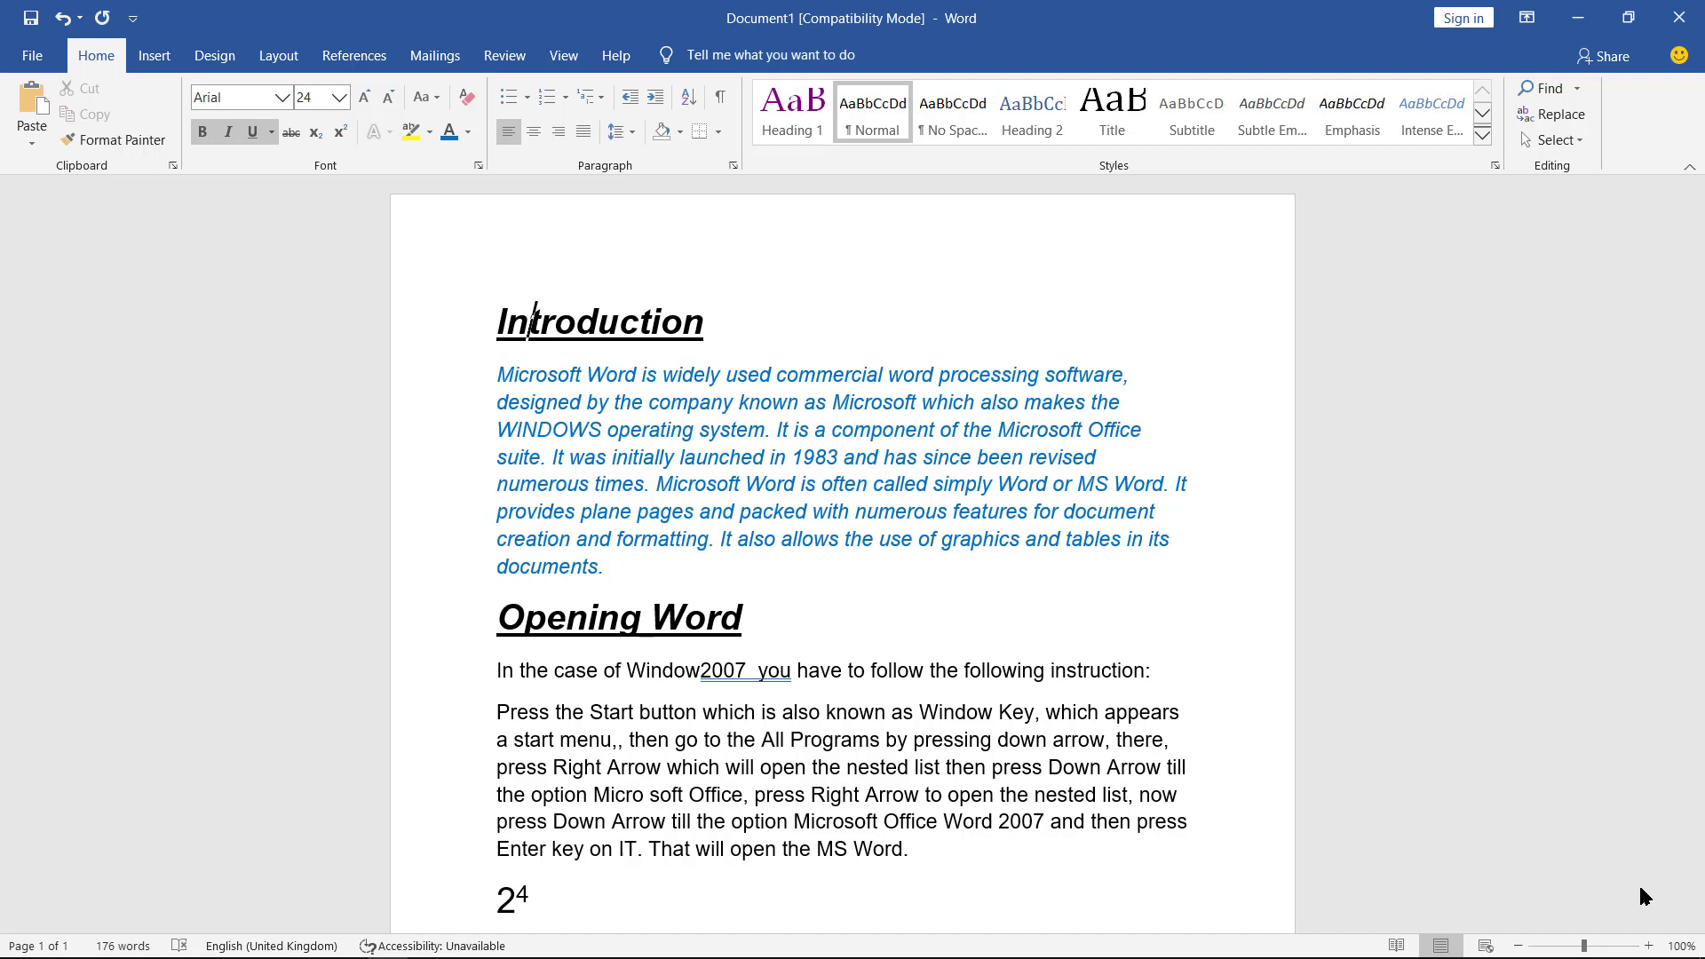
key(Down)
key(Down)
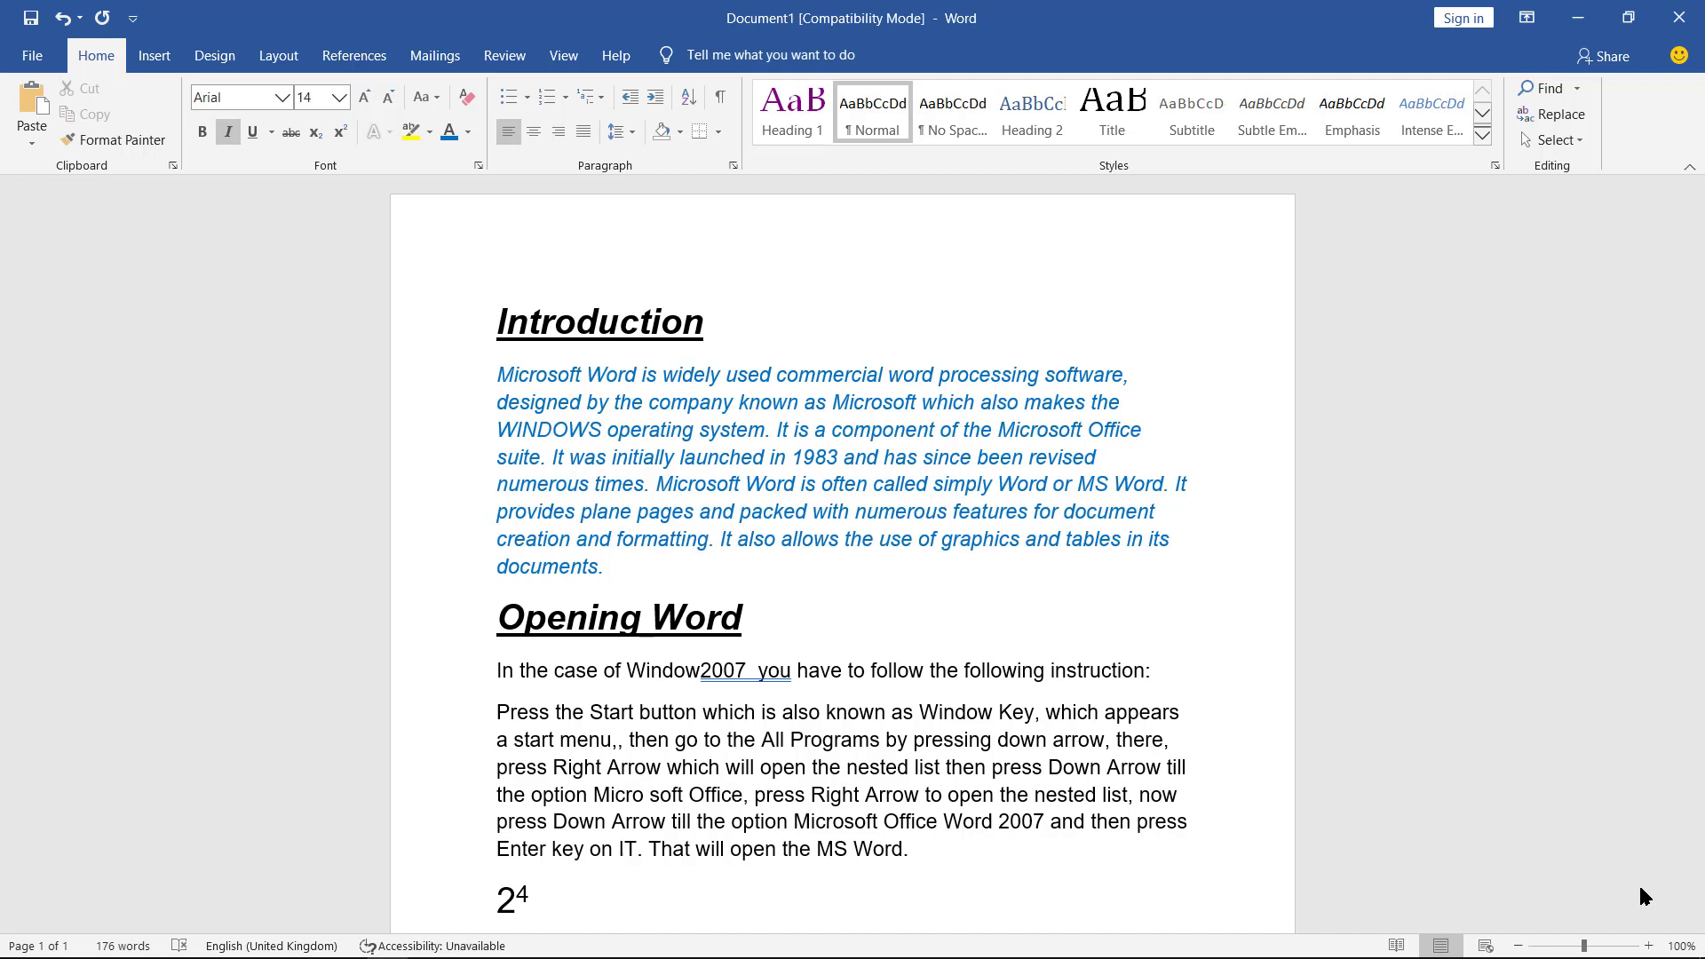
- Apply yellow shading to the words "Start button" in the paragraph beginning "Press the Start button"
key(ctrl+Home)
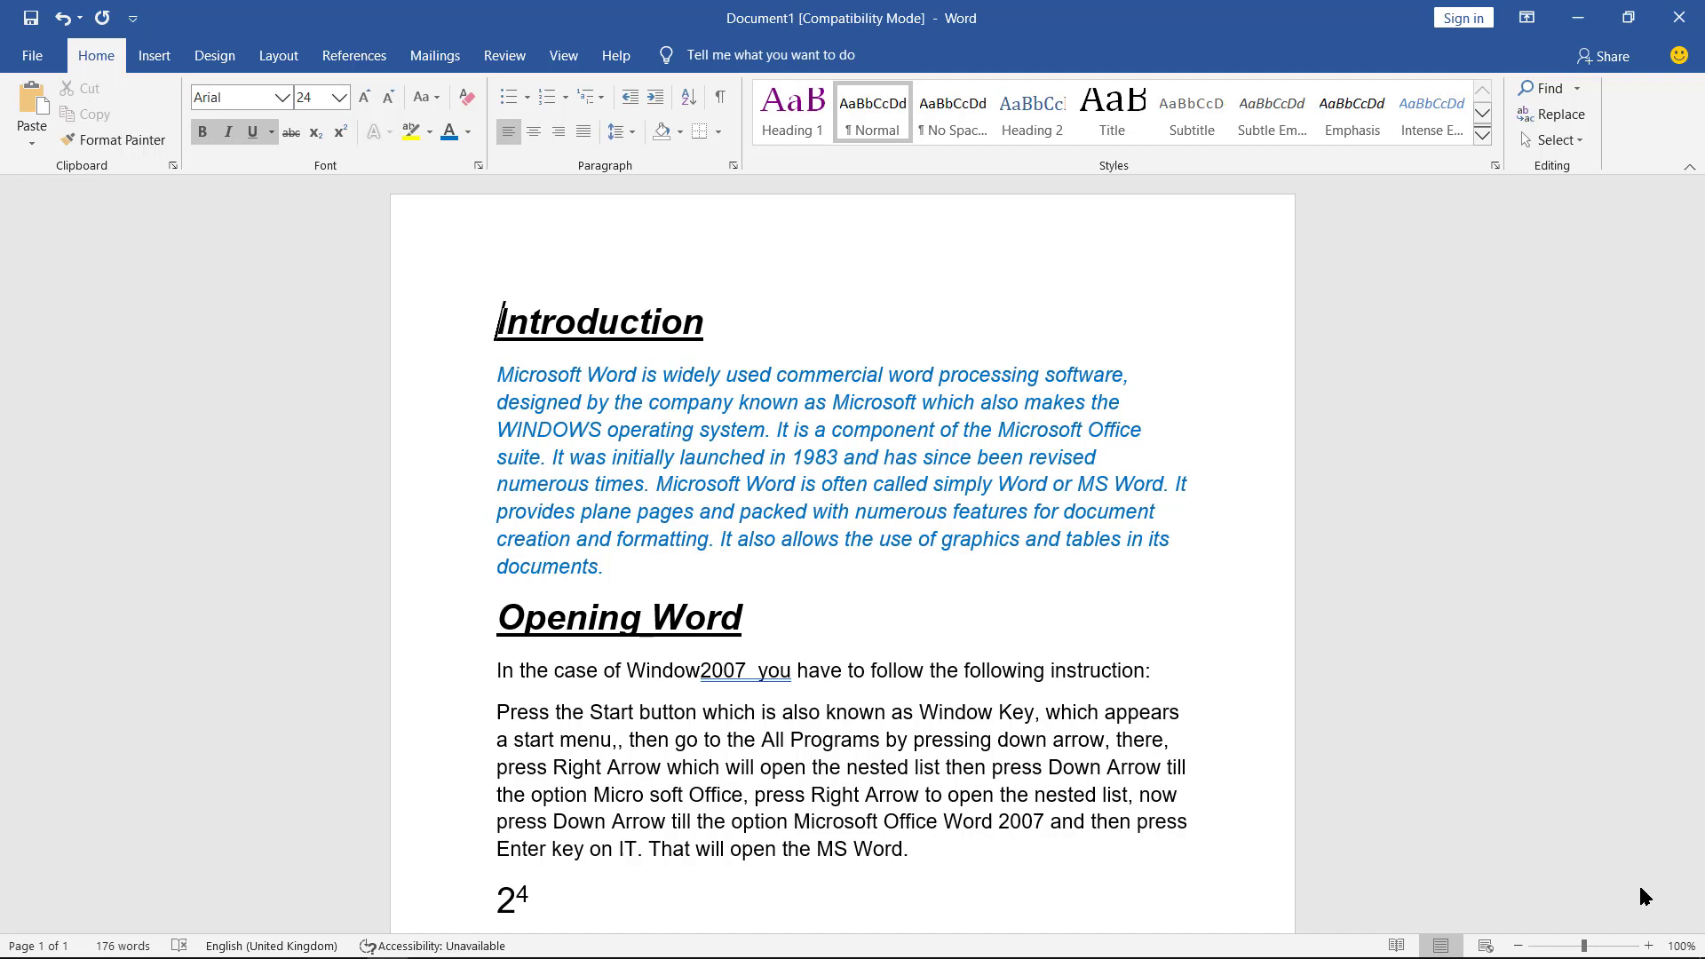
key(ctrl+Down)
key(ctrl+Down)
key(ctrl+Down)
key(ctrl+Down)
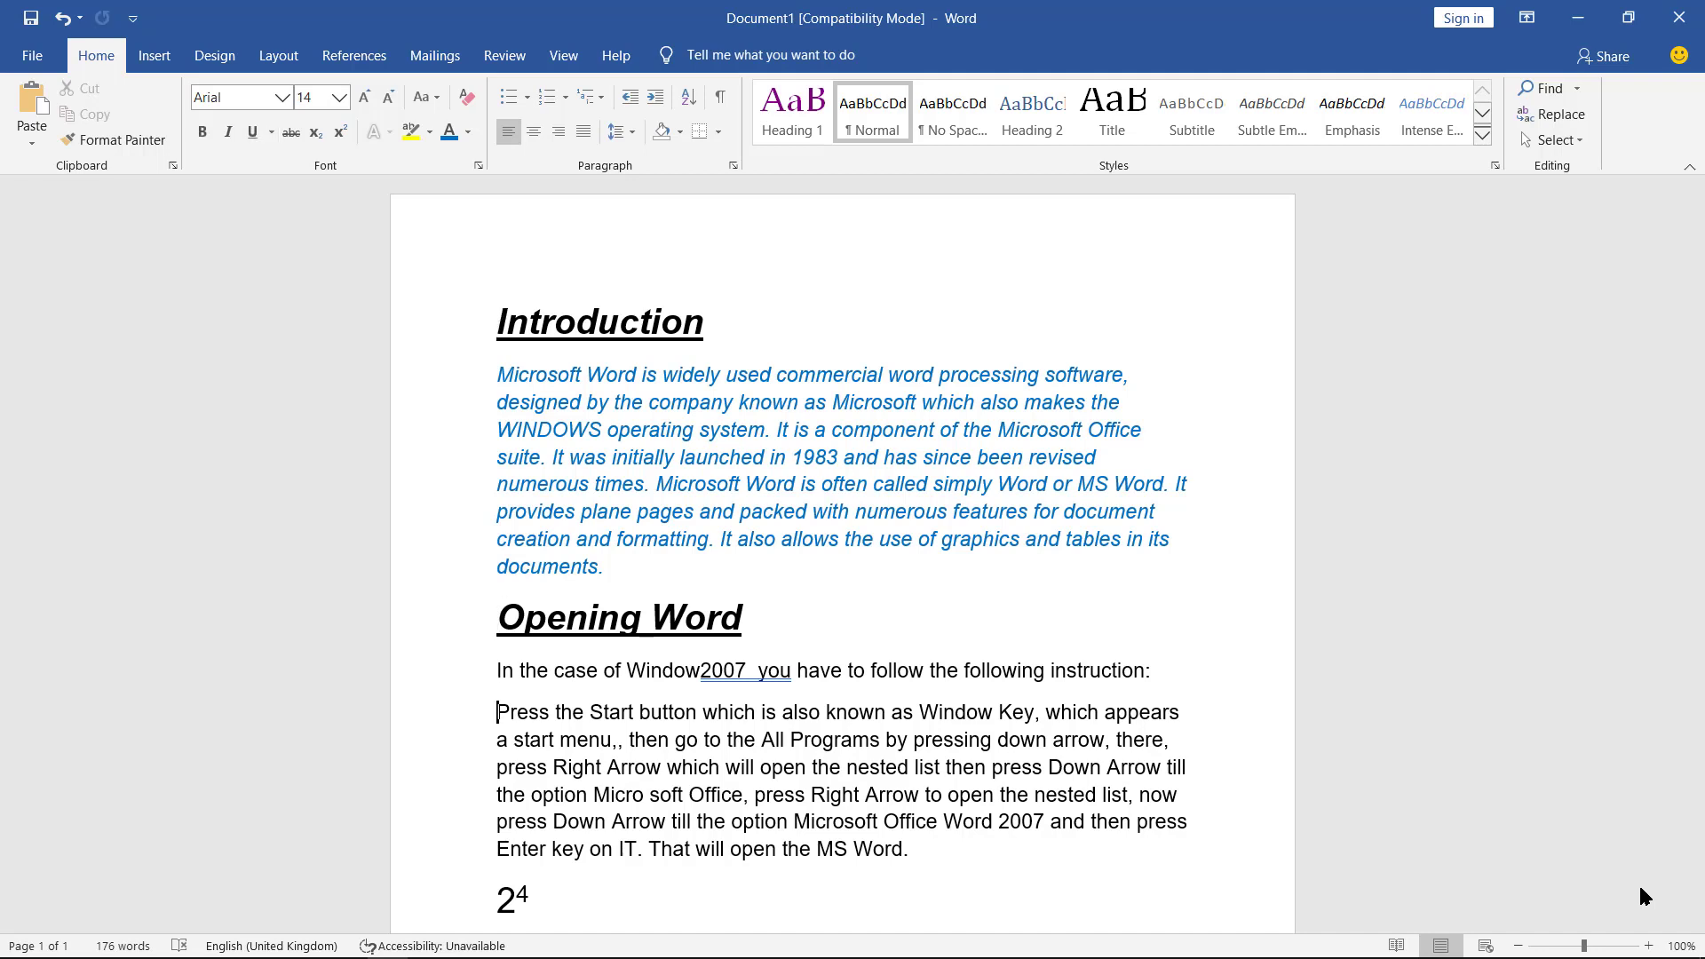
key(ctrl+Right)
key(ctrl+Right)
key(ctrl+Right)
key(ctrl+shift+Right)
key(ctrl+shift+Right)
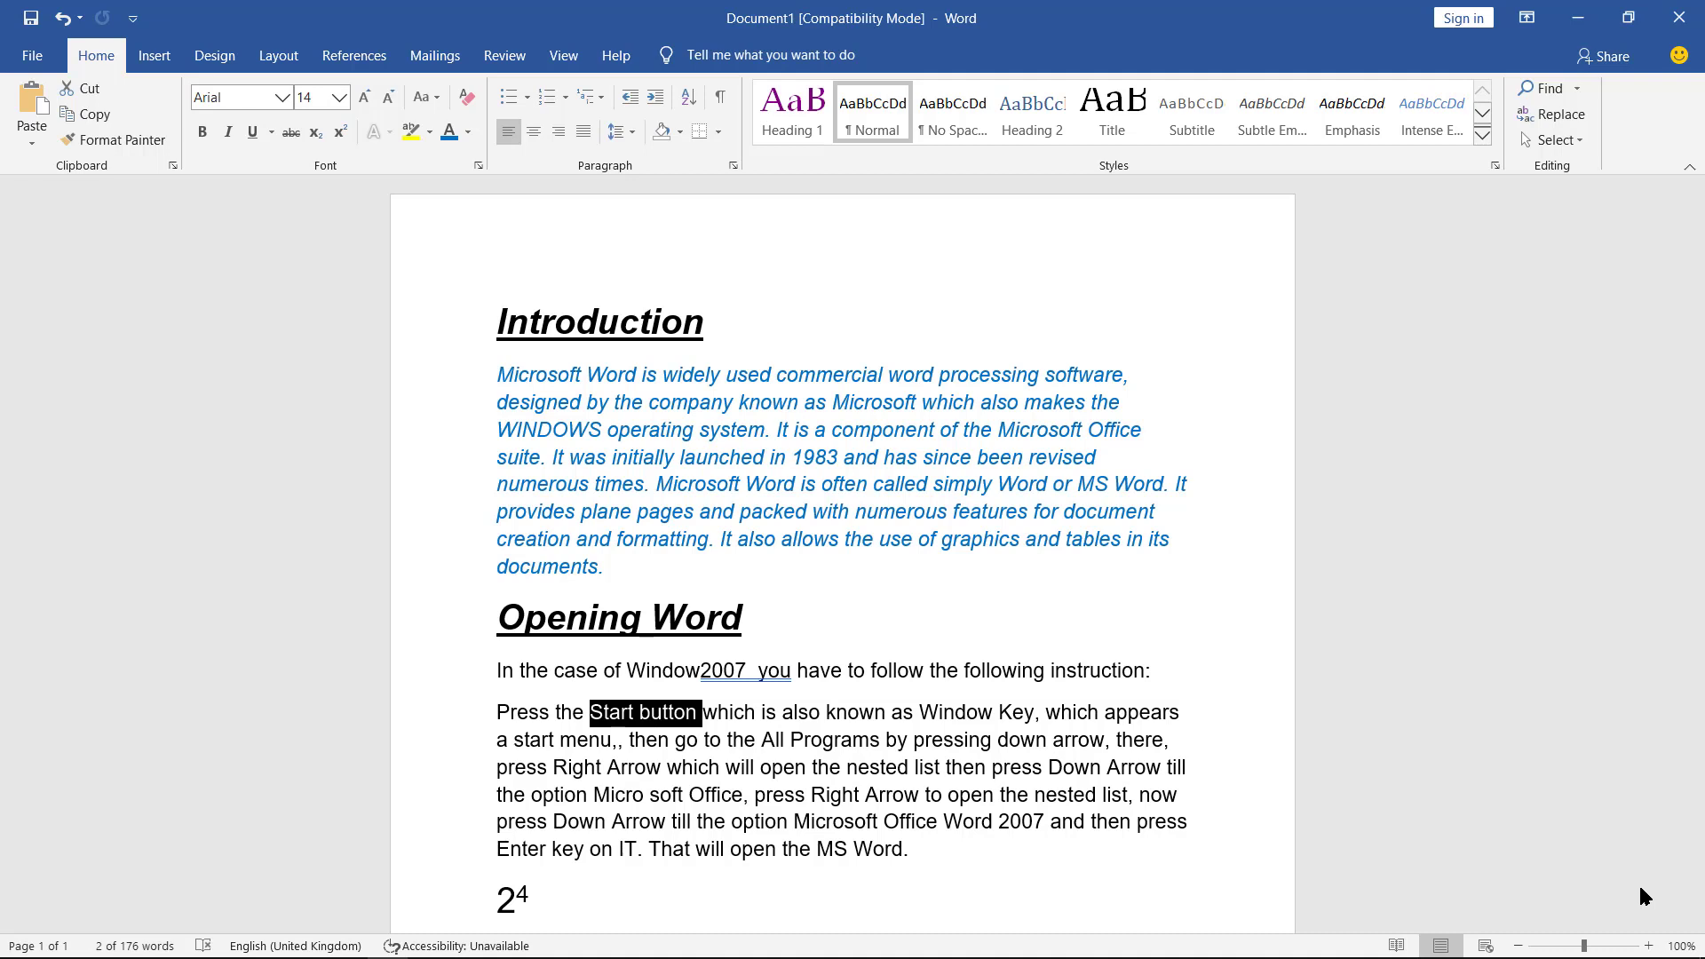
key(alt)
key(h)
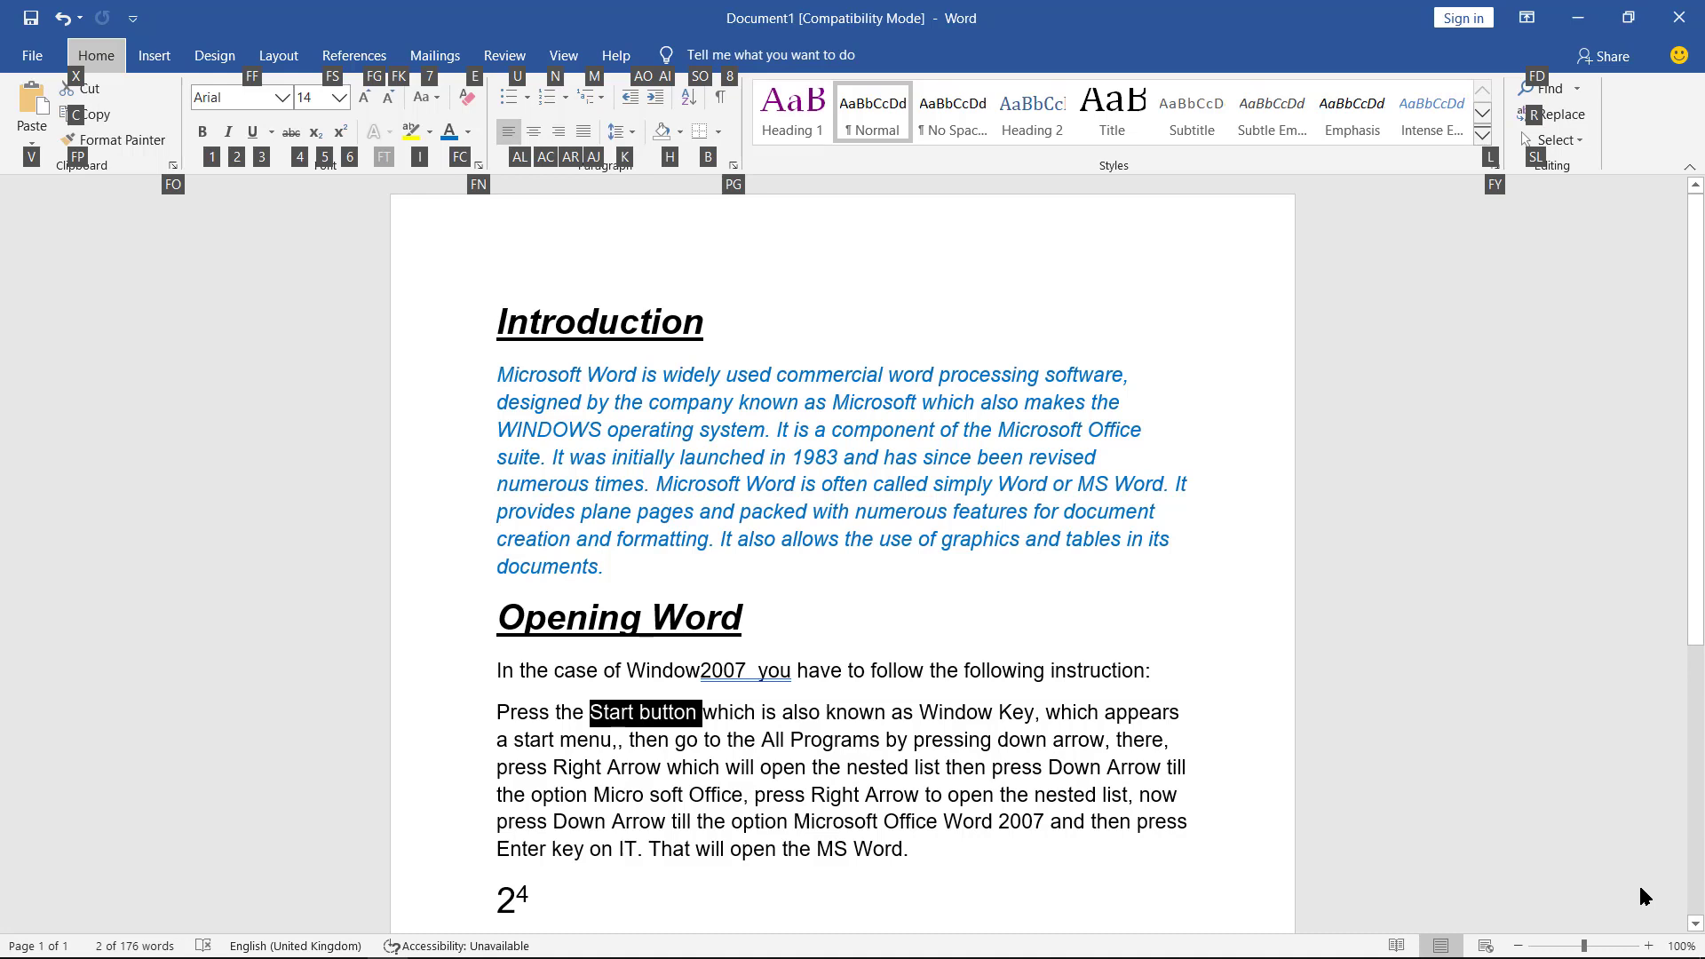
key(h)
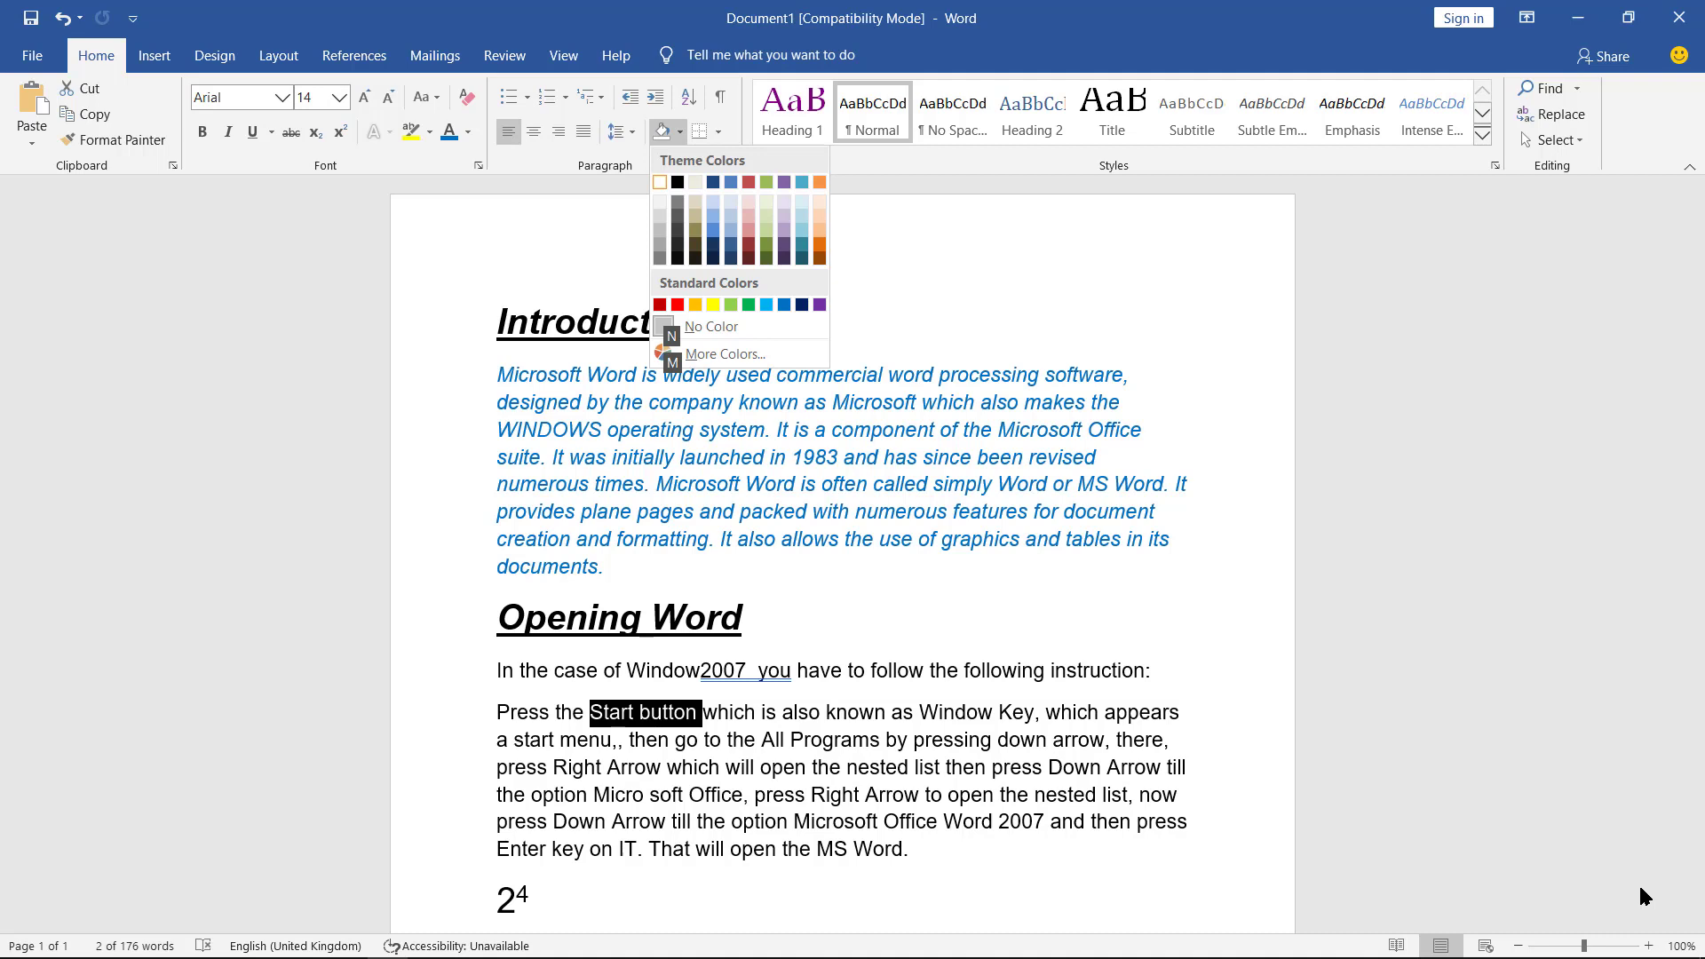
key(Up)
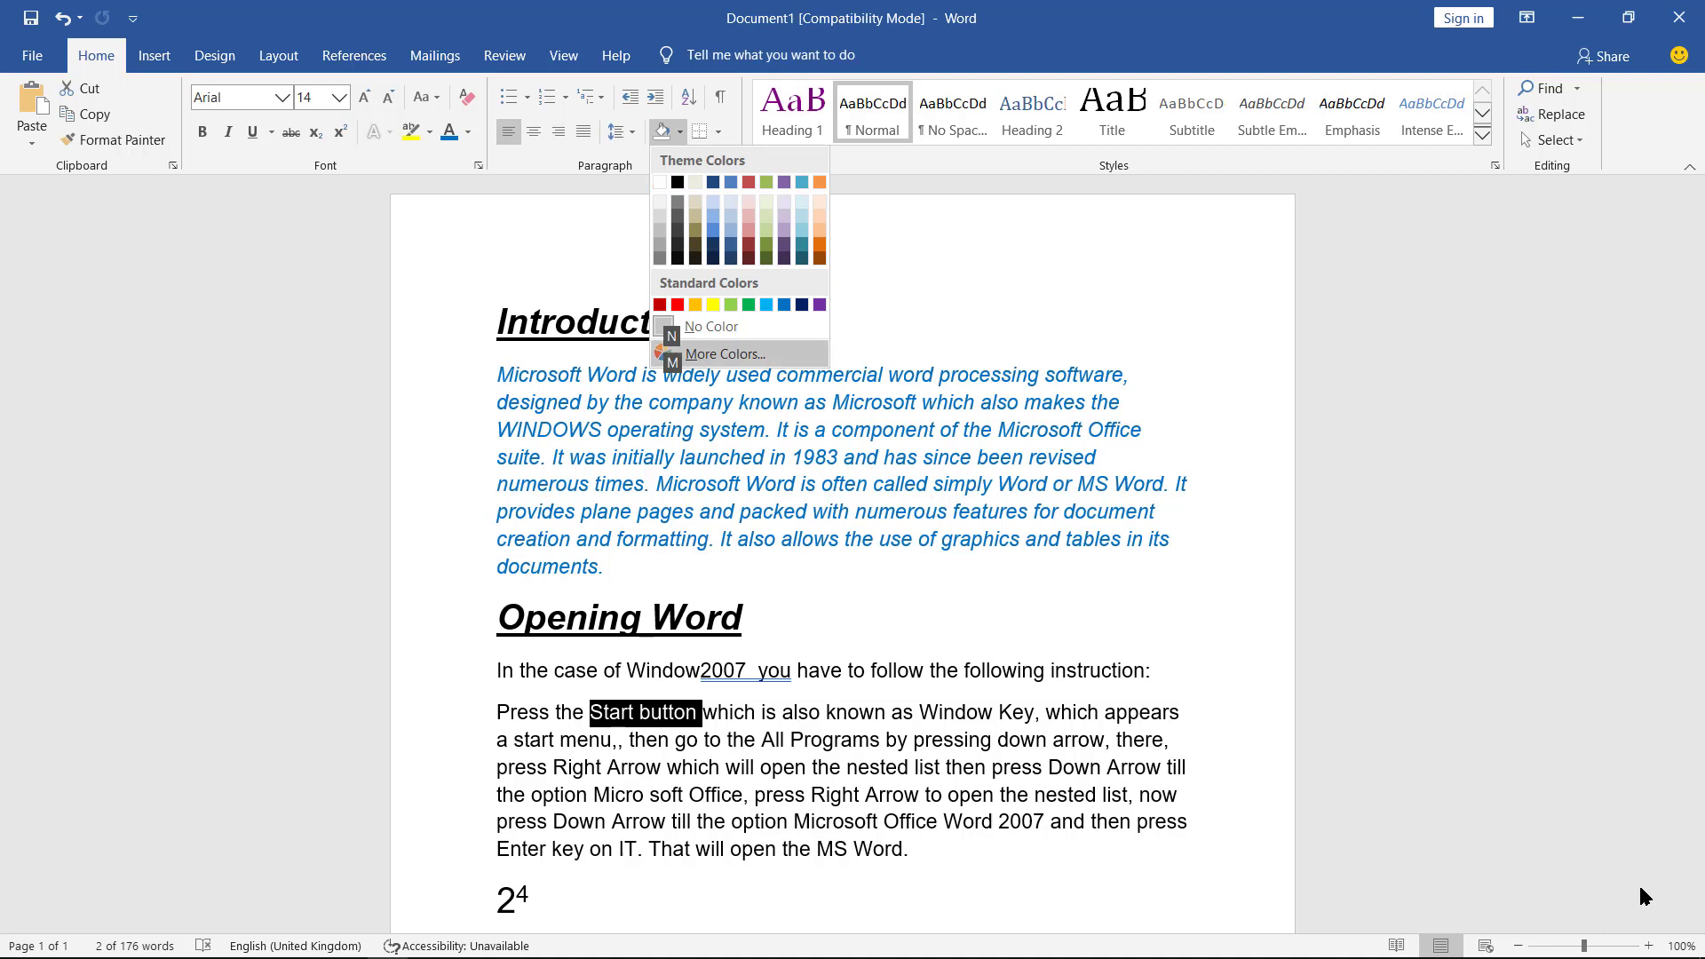
key(Up)
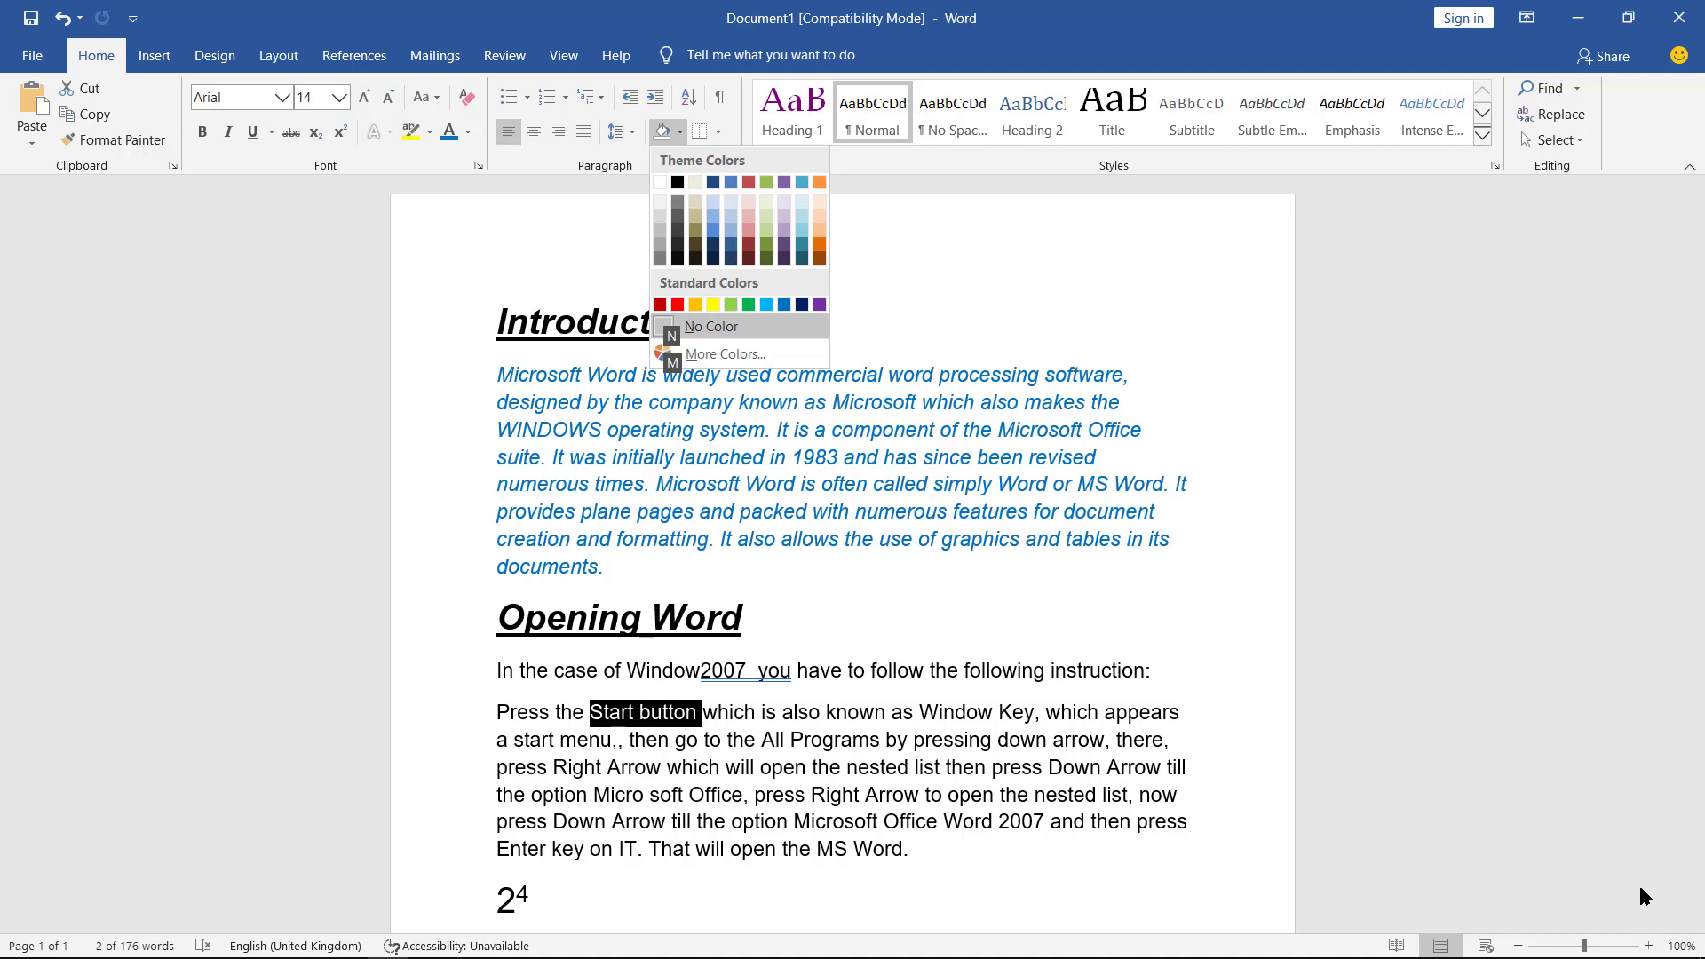
key(Up)
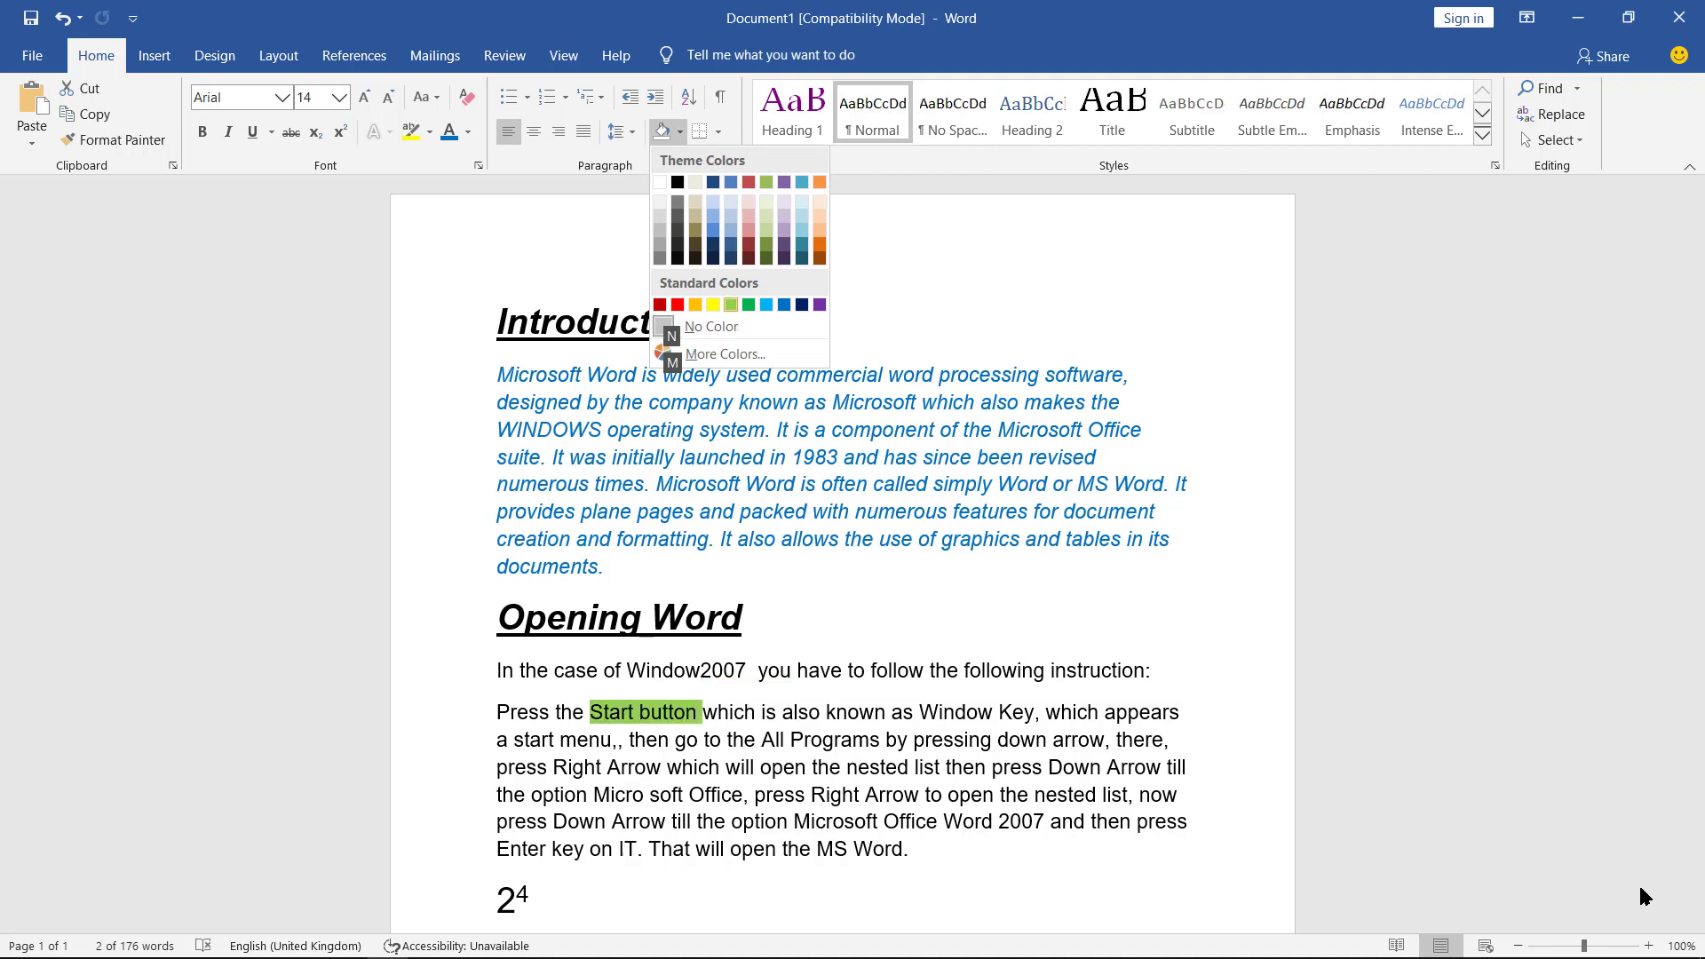
key(Right)
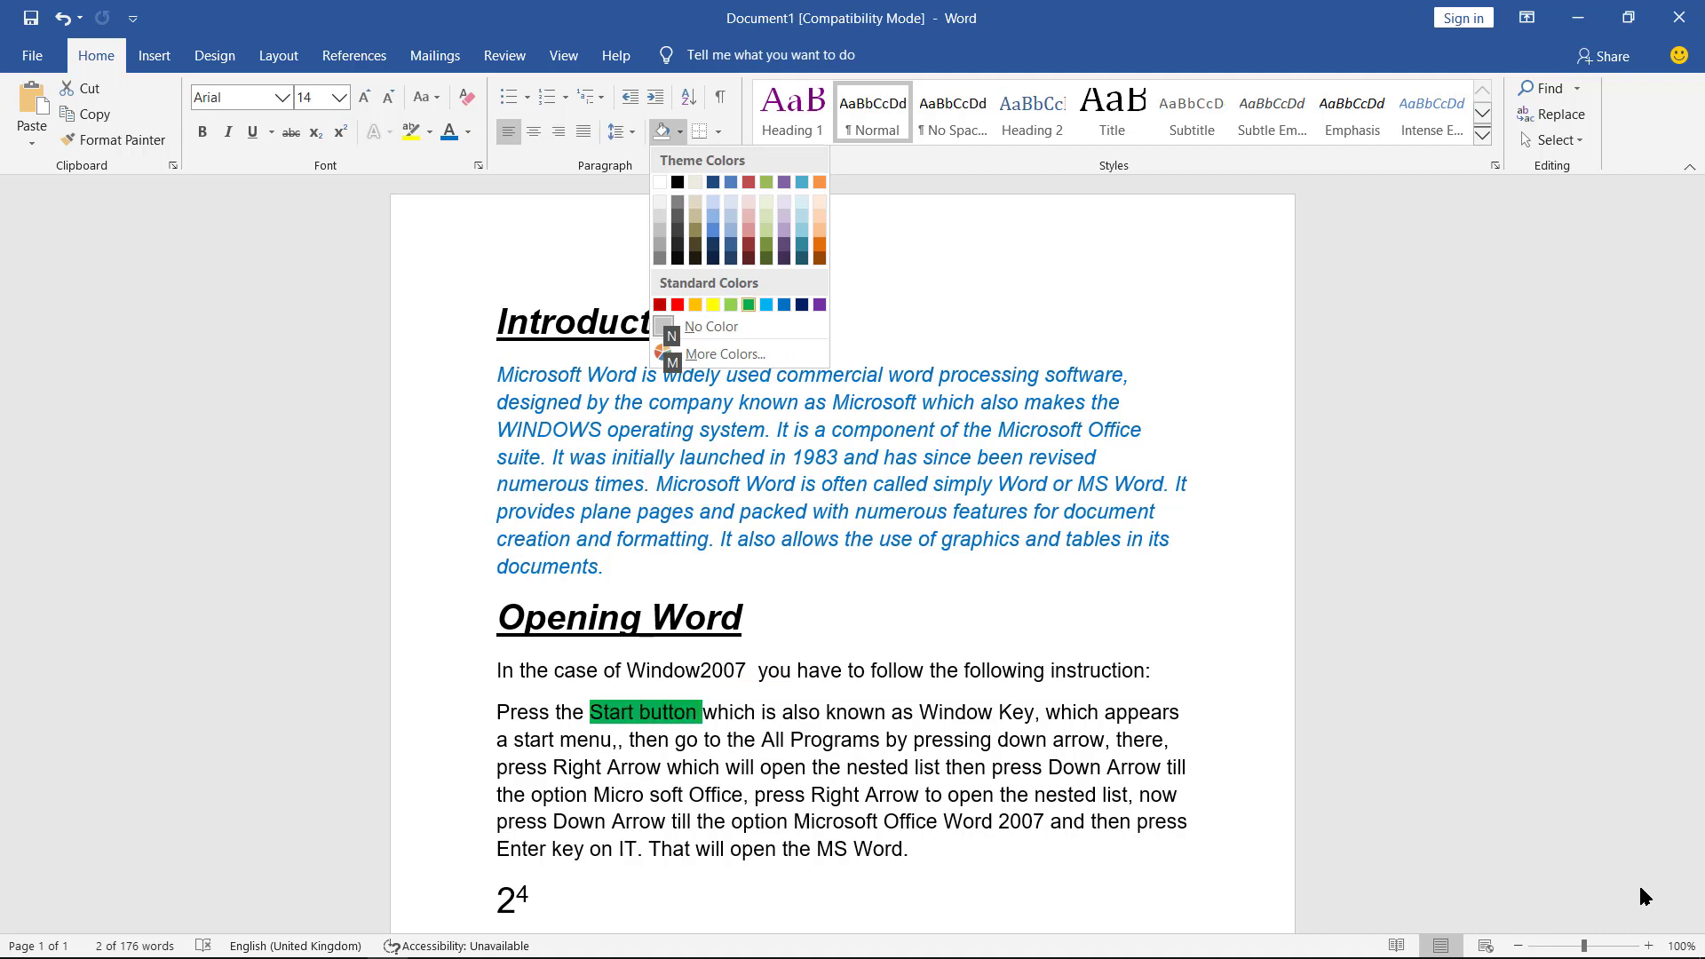
key(Left)
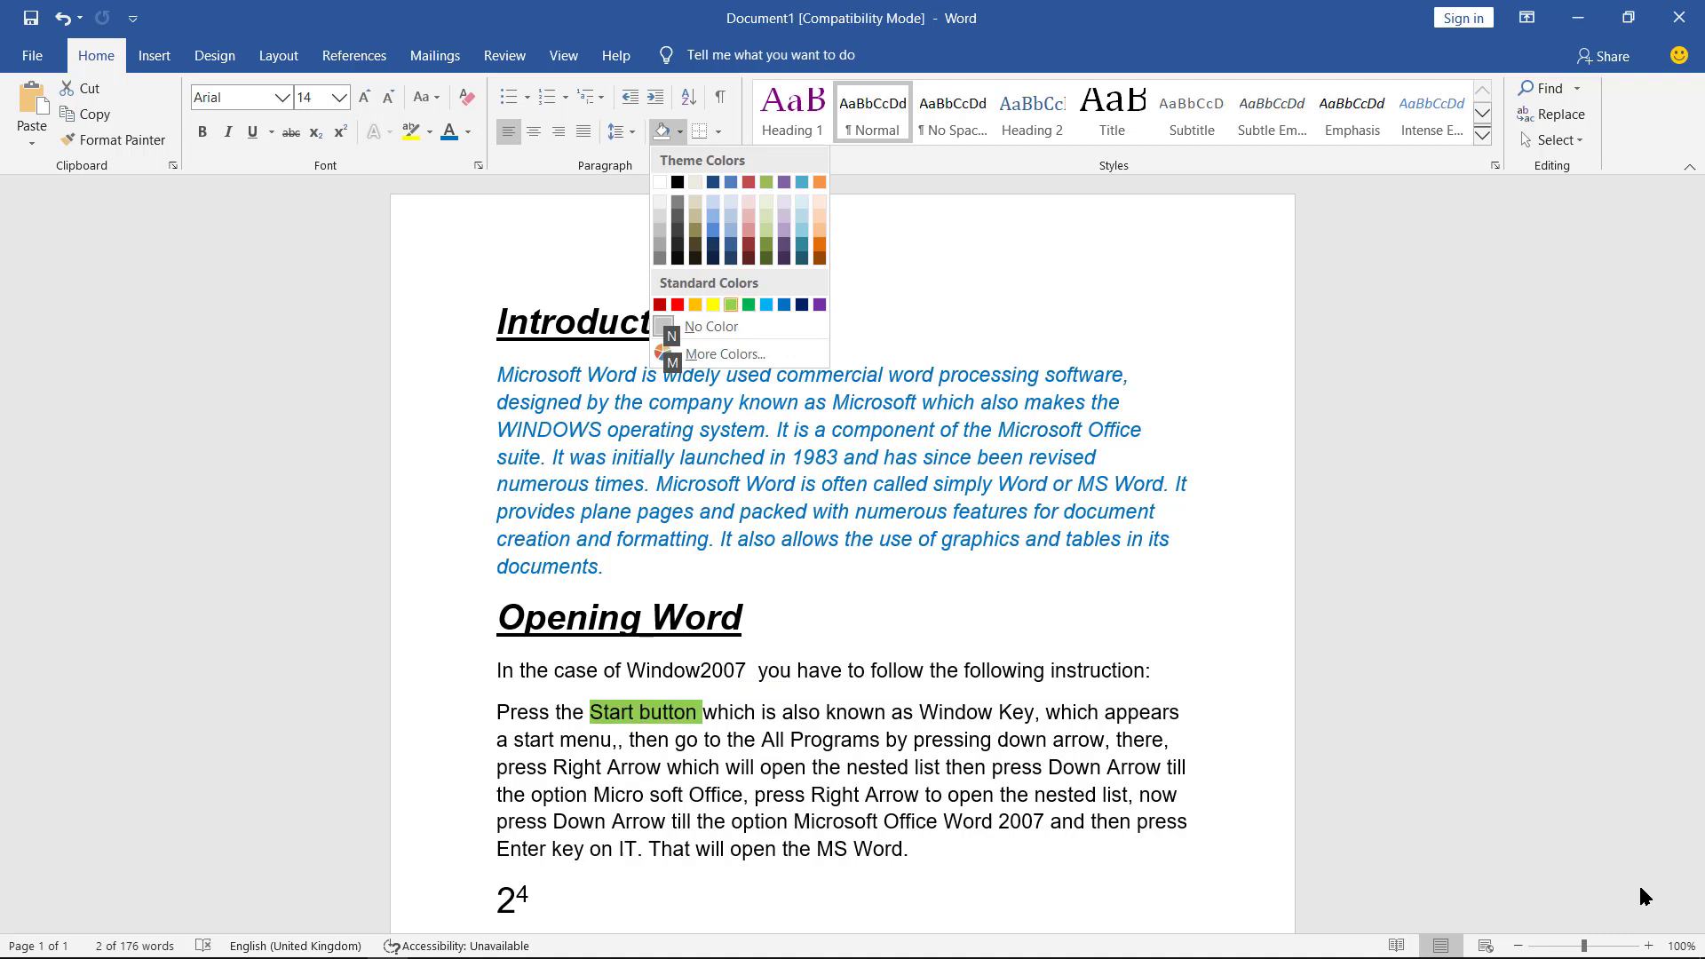
key(Left)
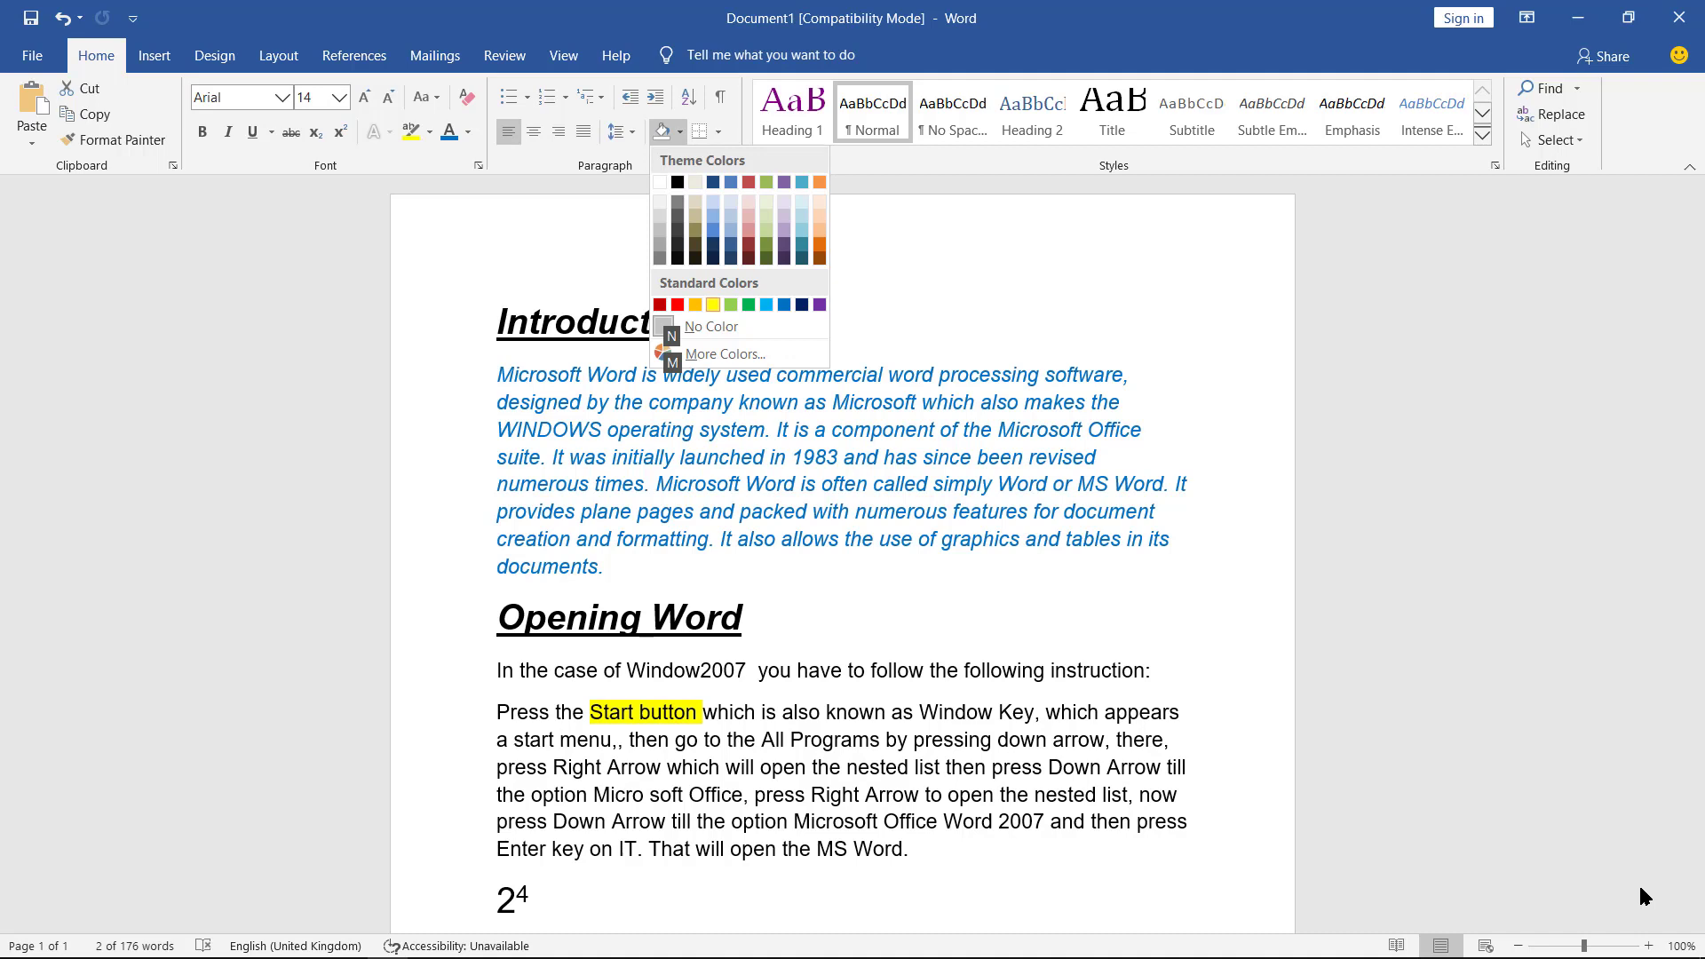
key(Return)
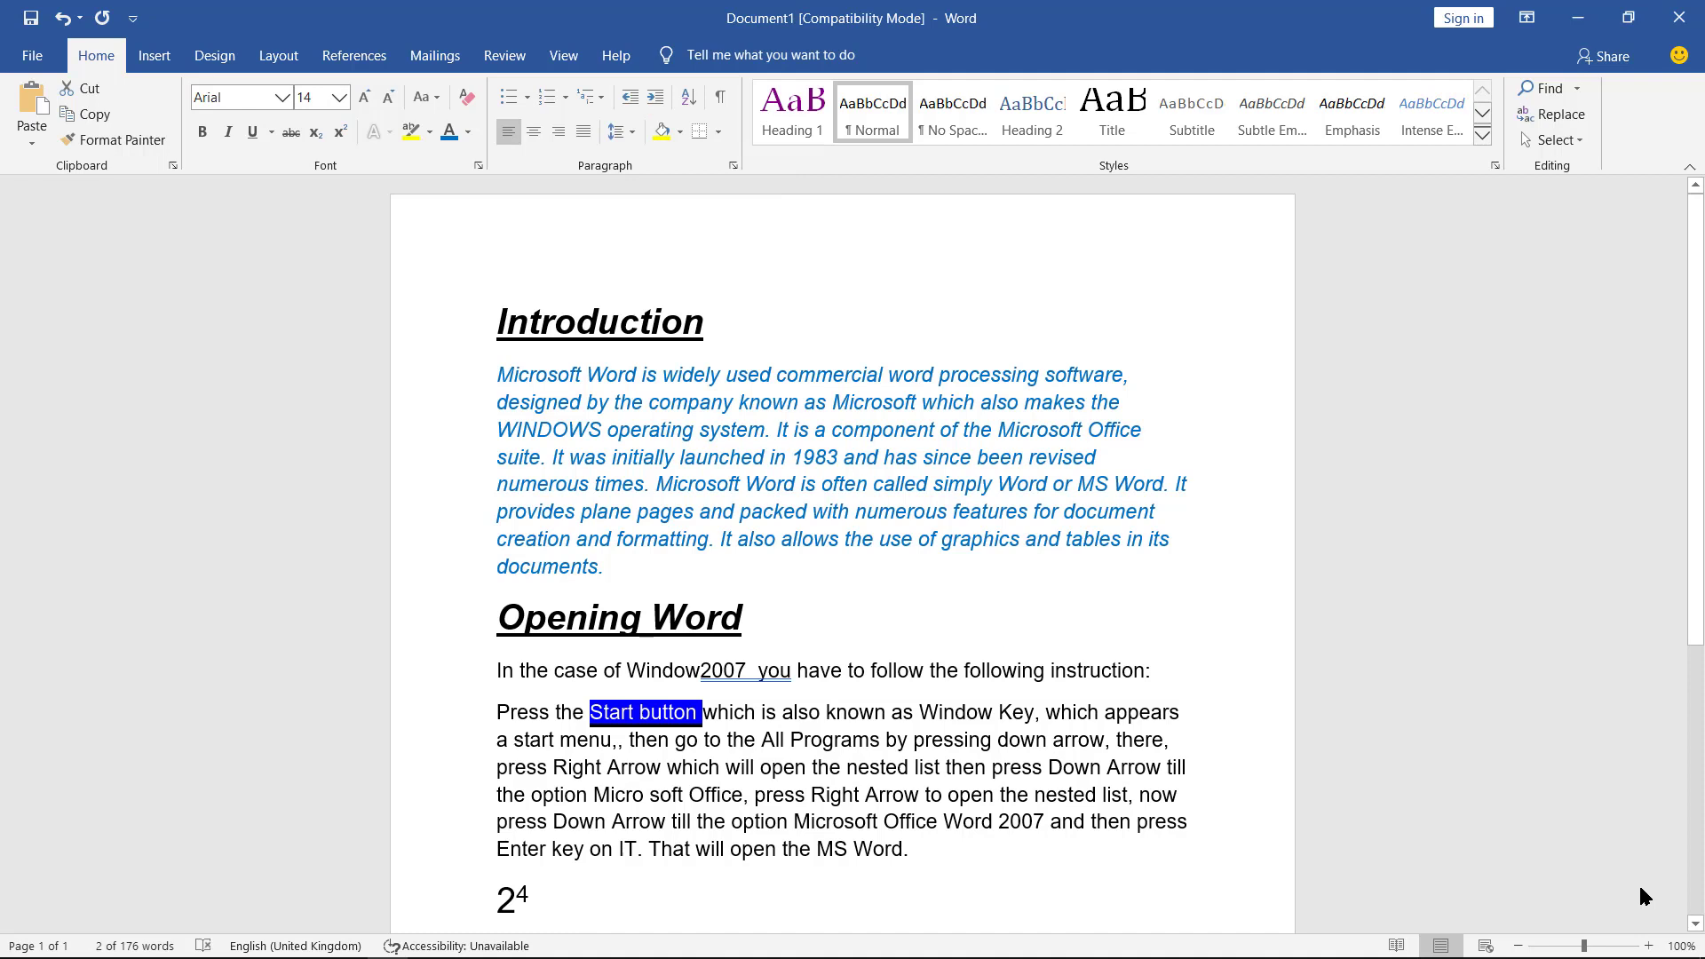
key(Left)
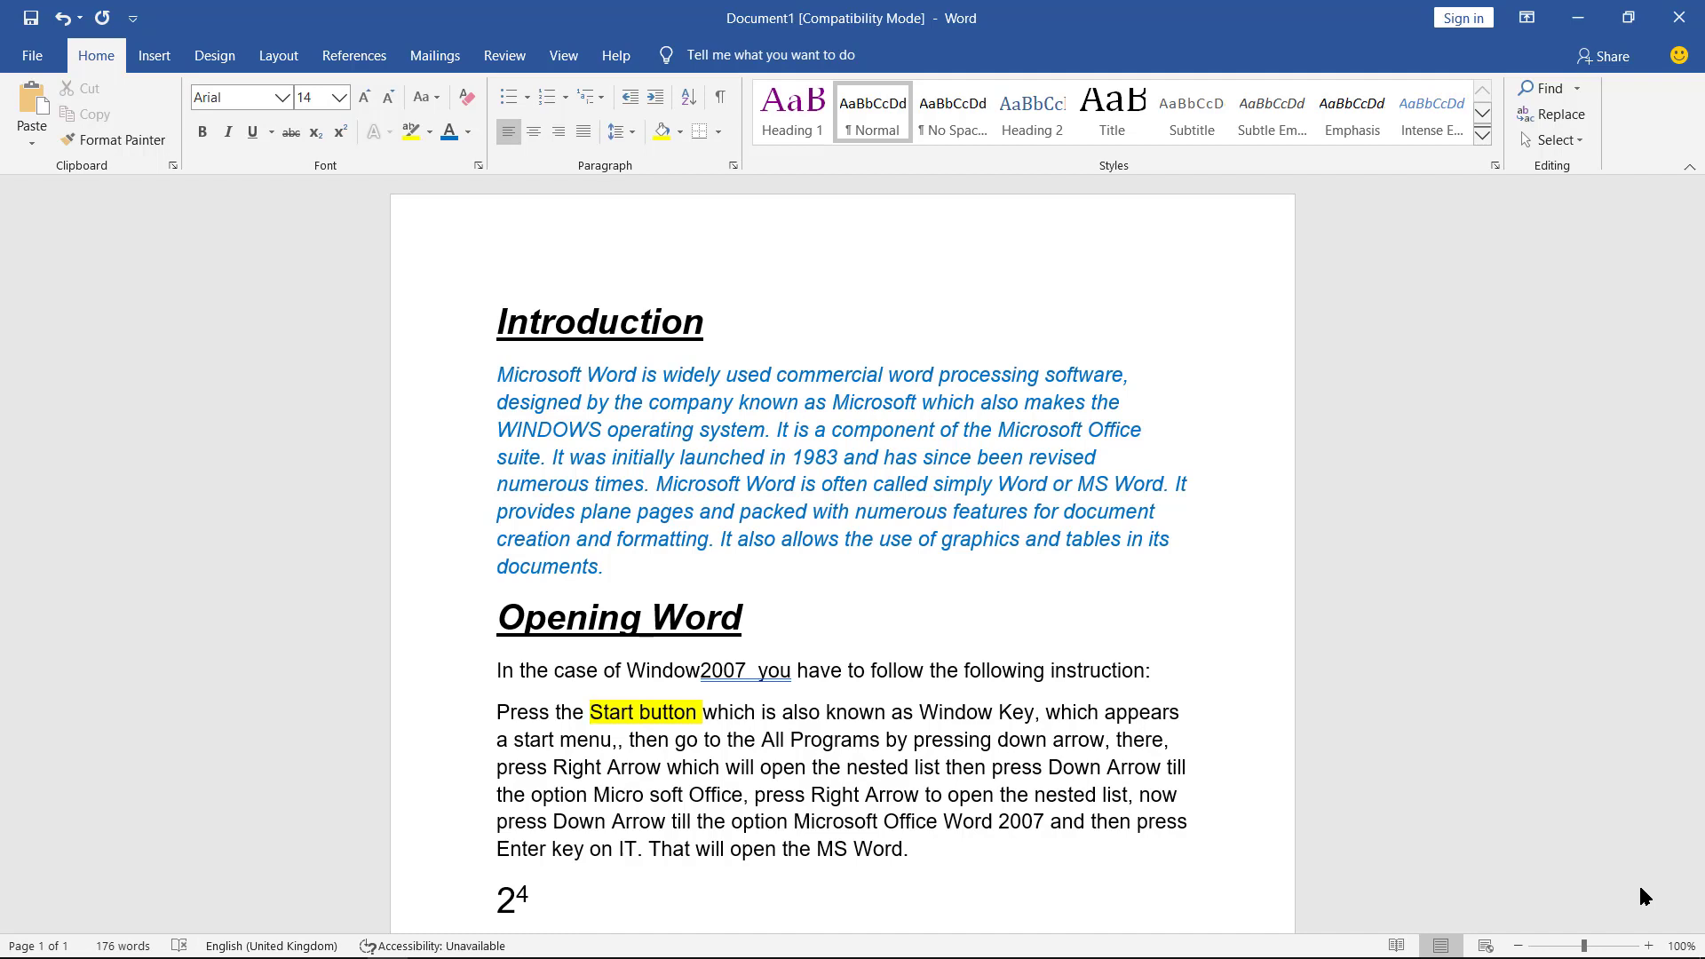
click(639, 319)
key(Home)
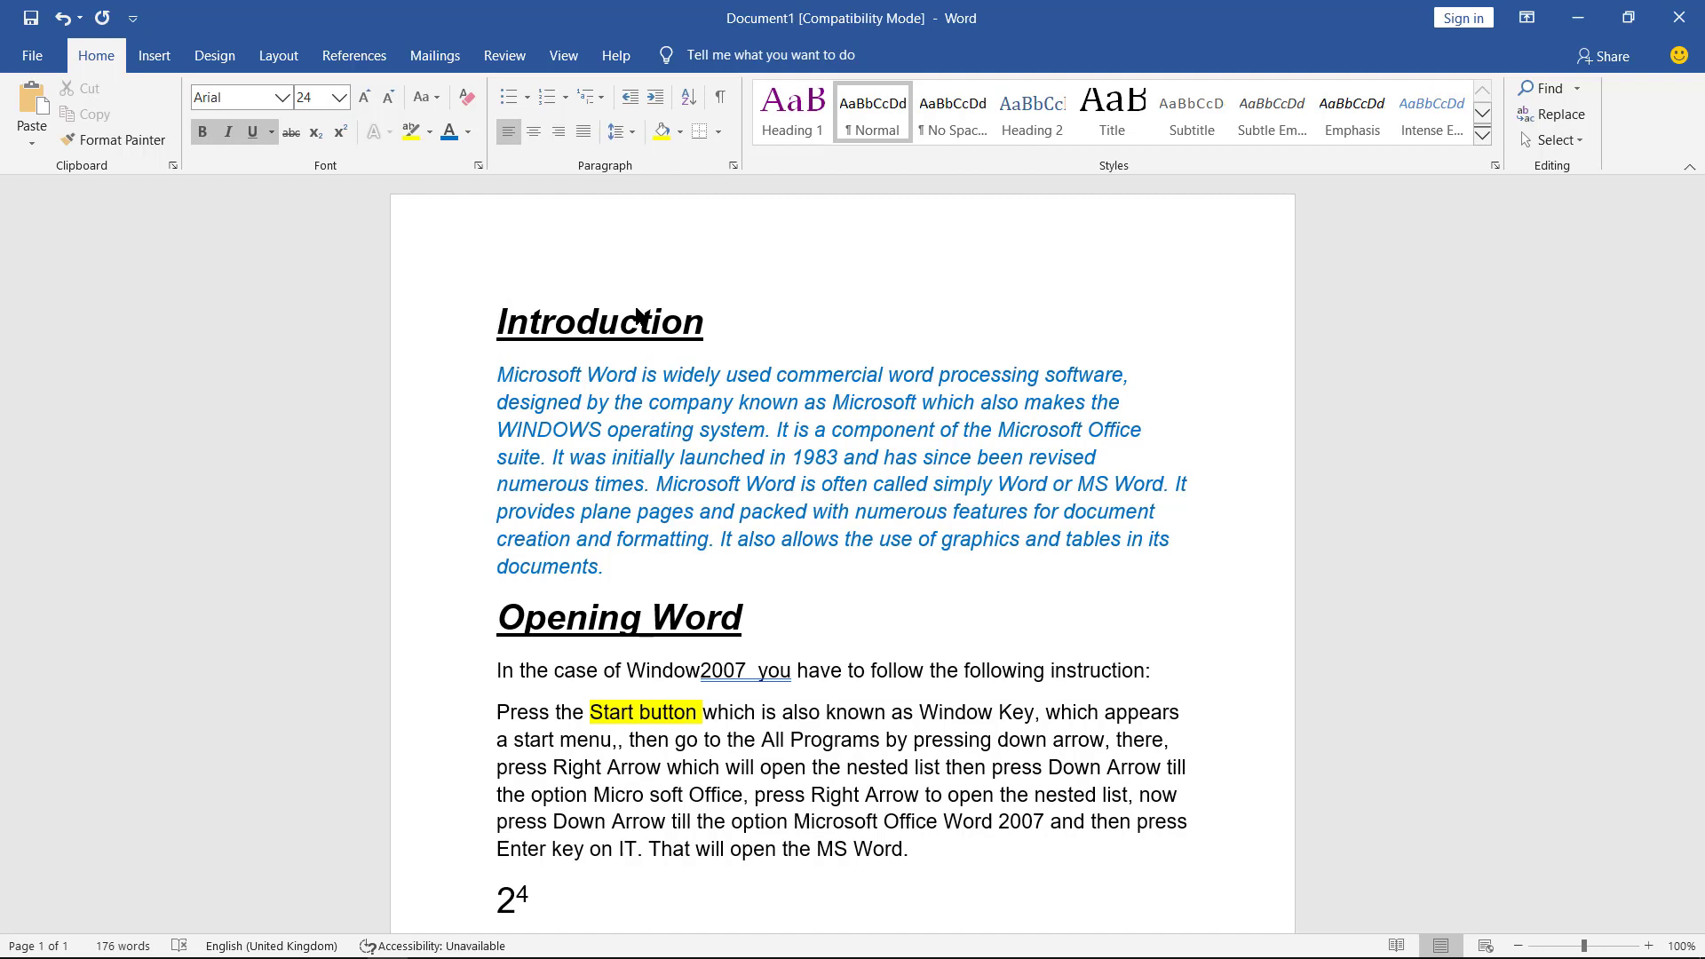
key(alt+h)
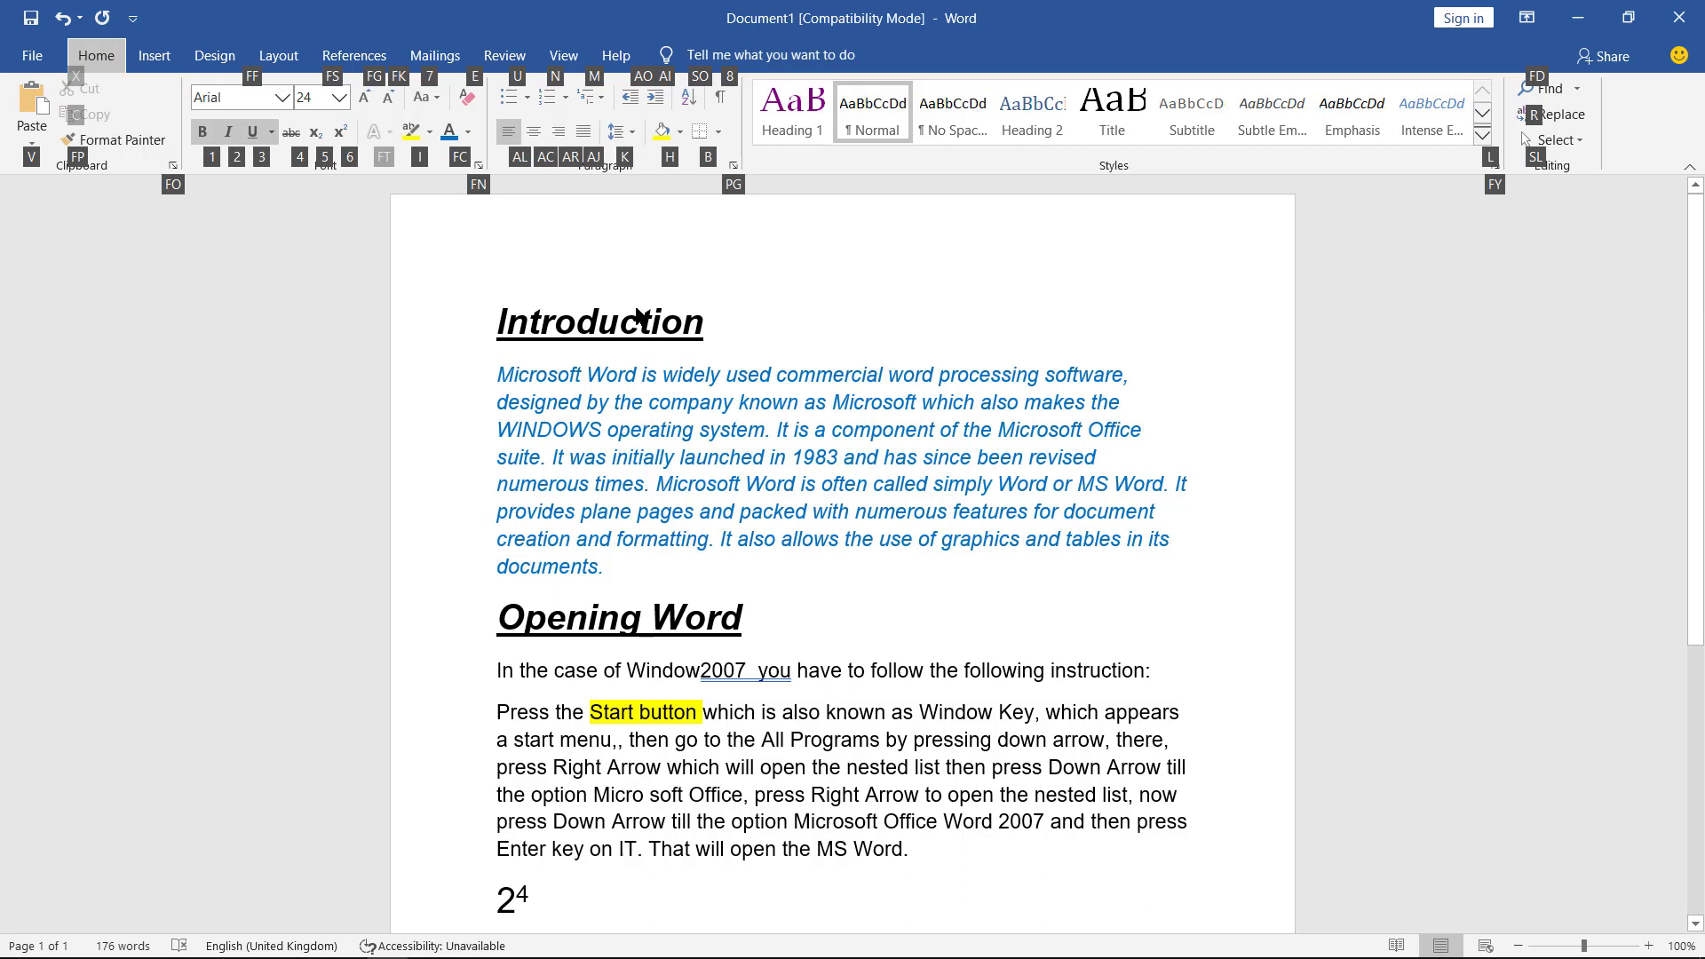
key(v)
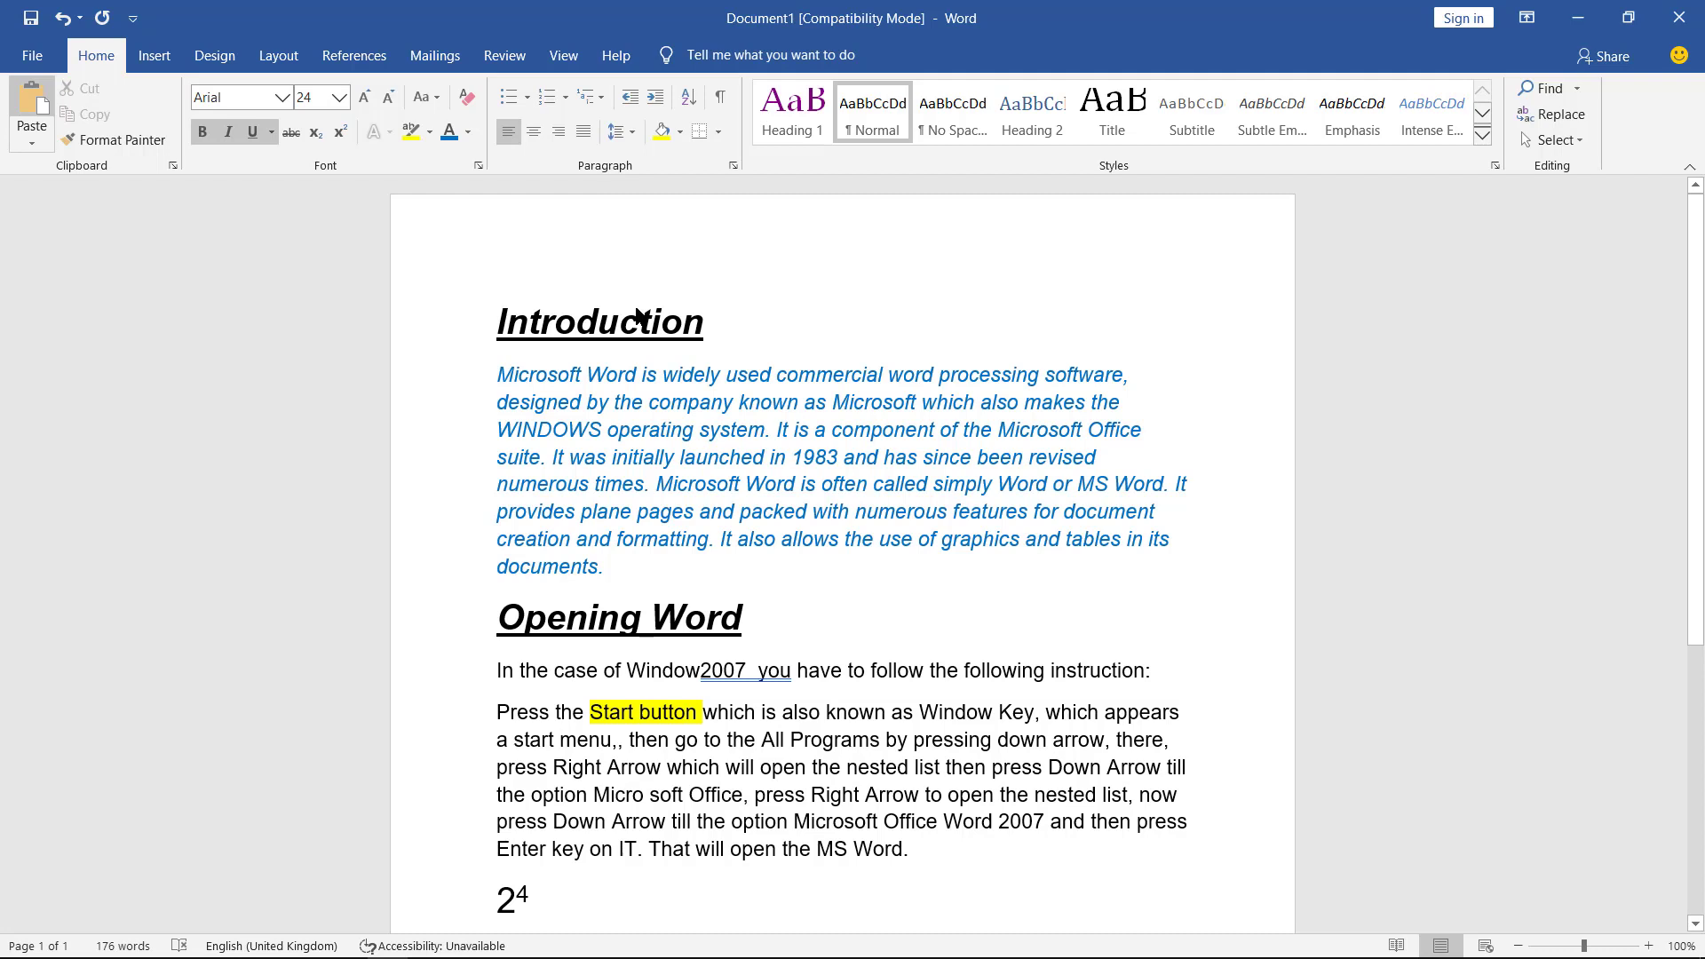
key(Tab)
key(Tab)
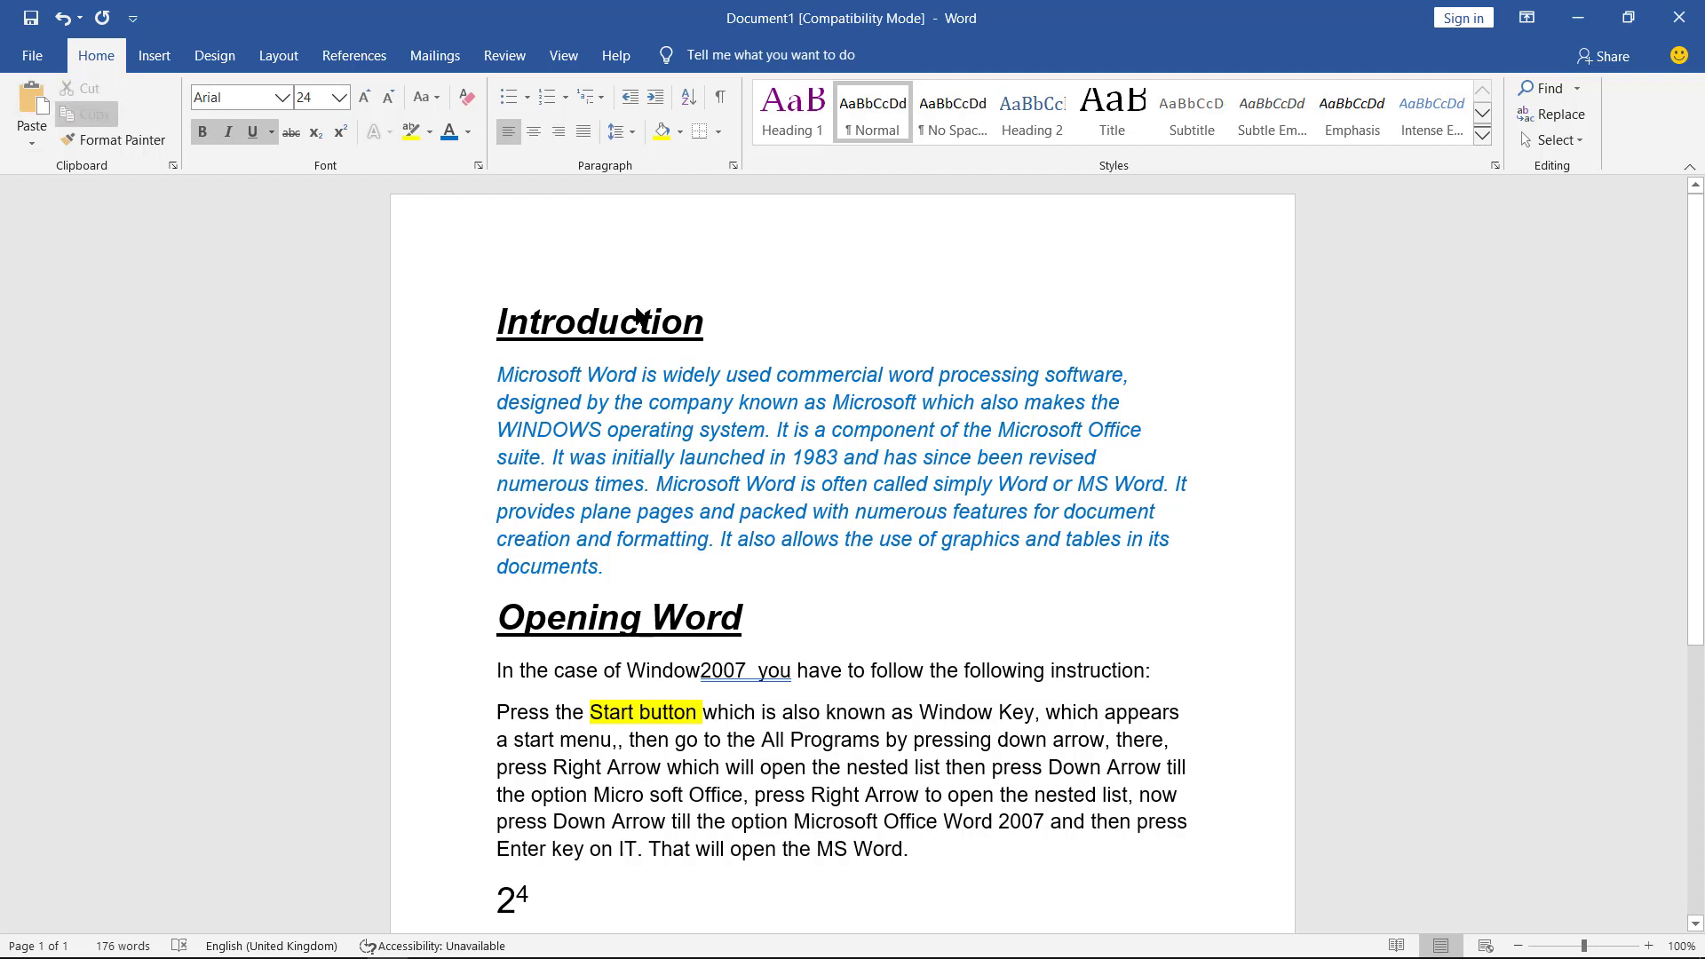
key(Tab)
key(Tab)
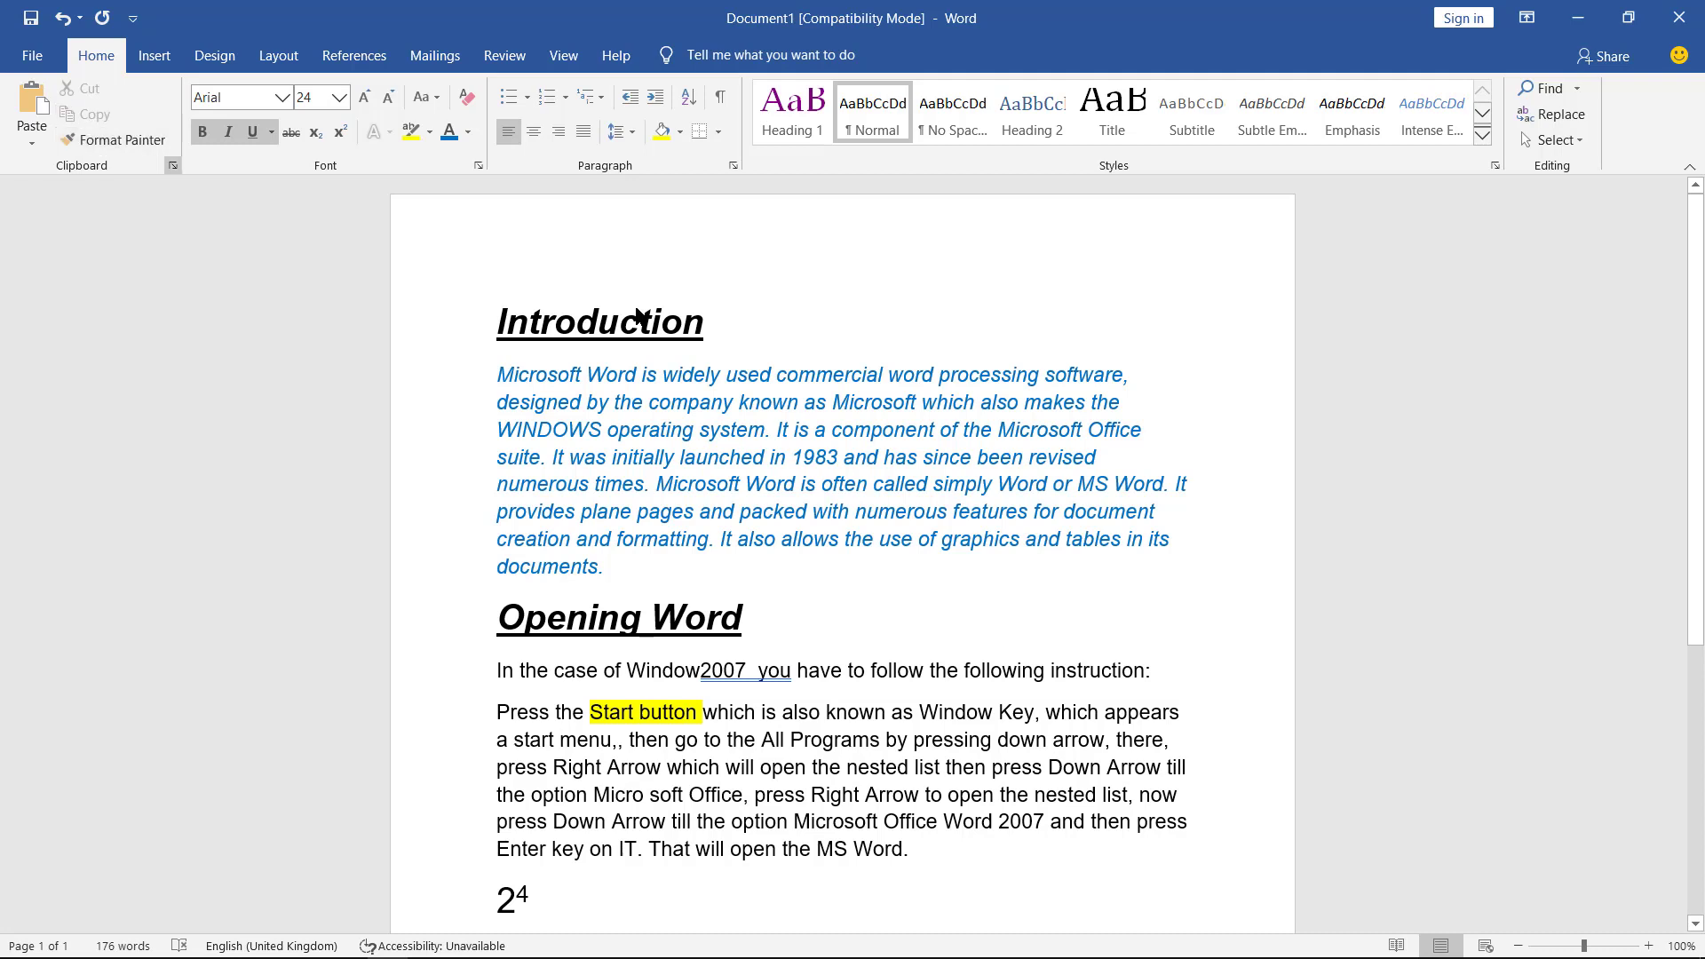
key(Tab)
key(Tab)
key(Return)
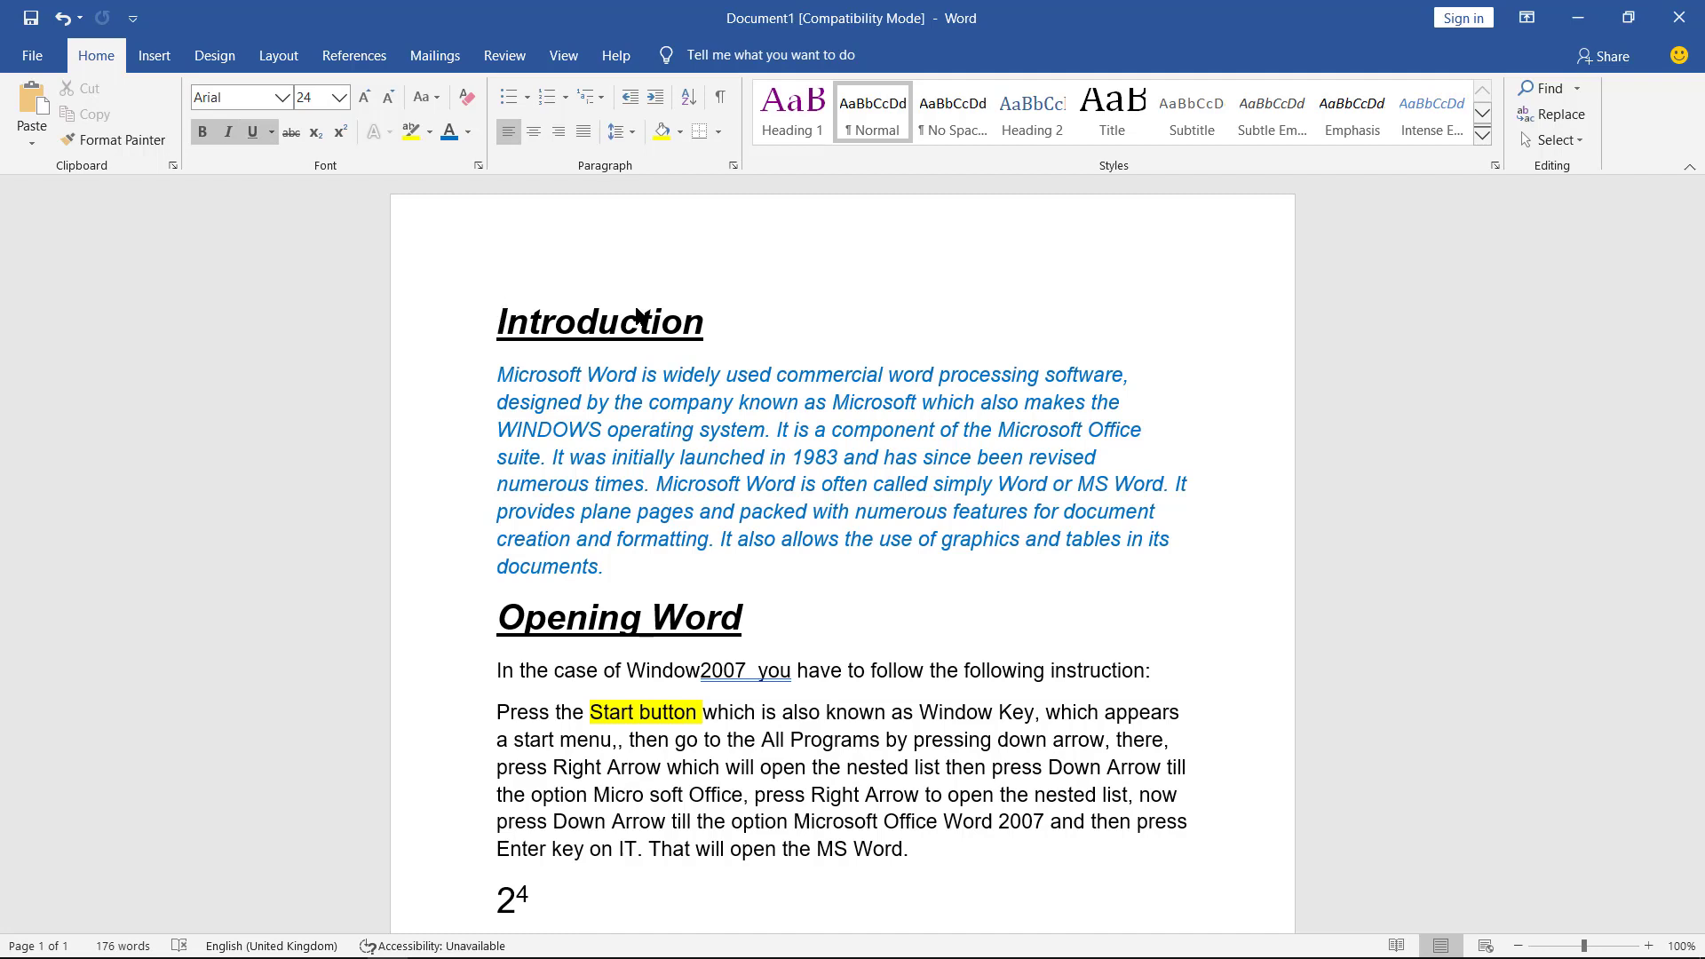
- Centre the "Introduction" heading on the page
triple_click(644, 317)
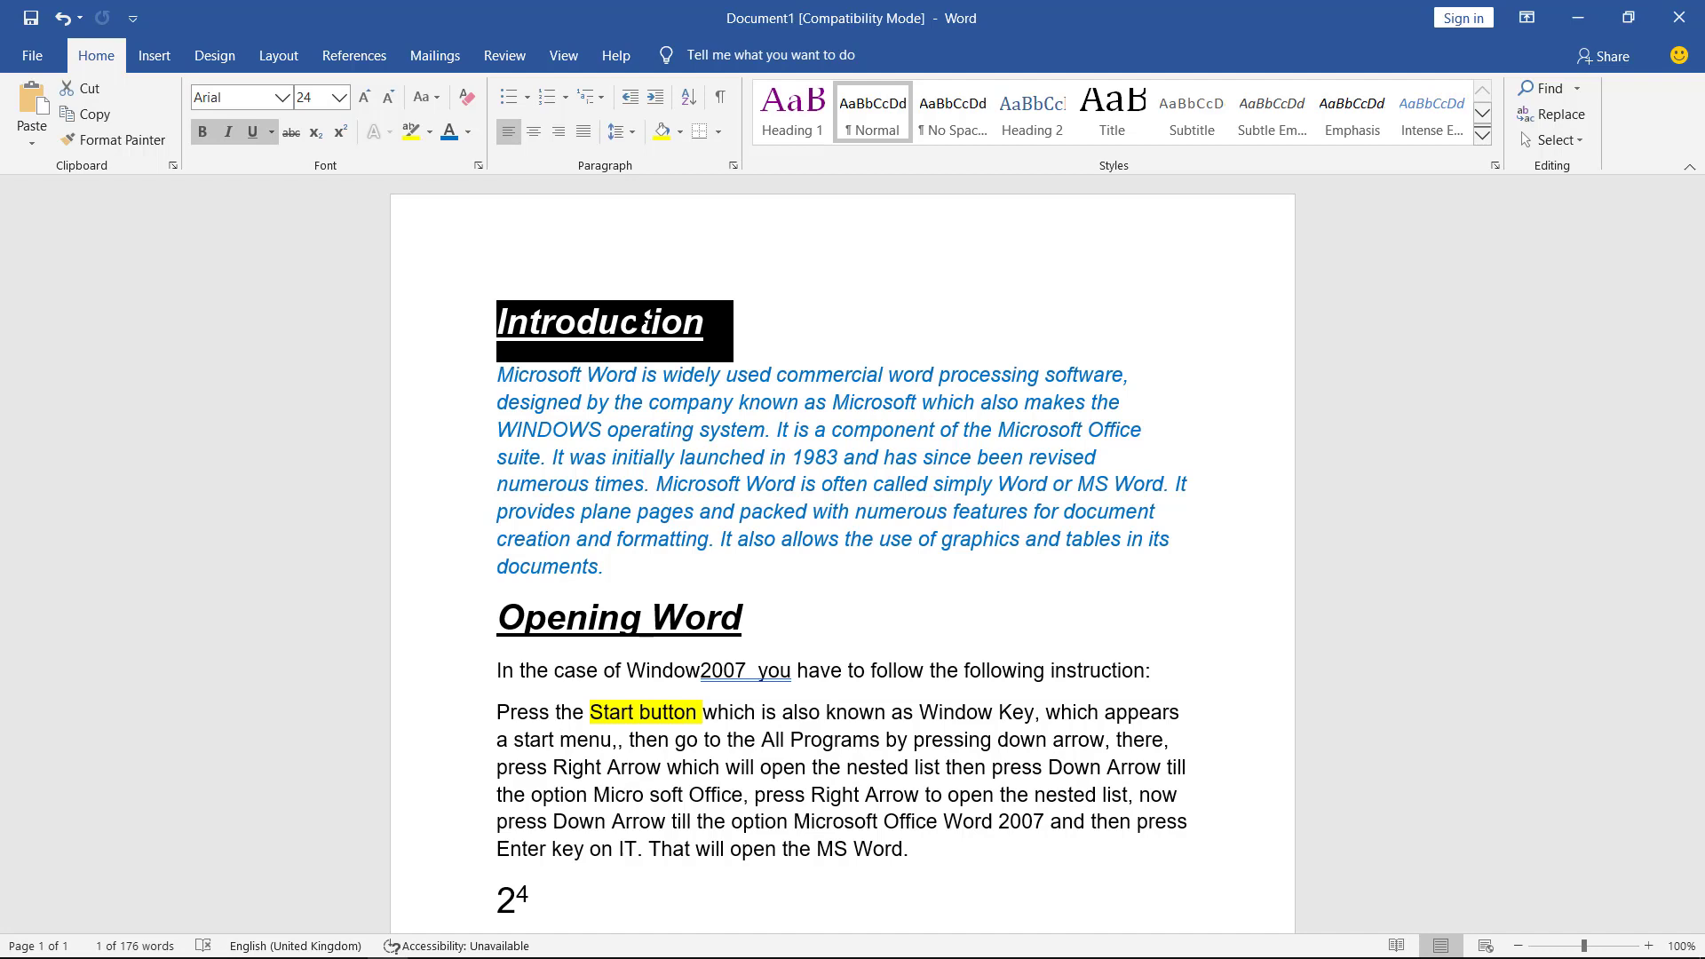
key(ctrl+e)
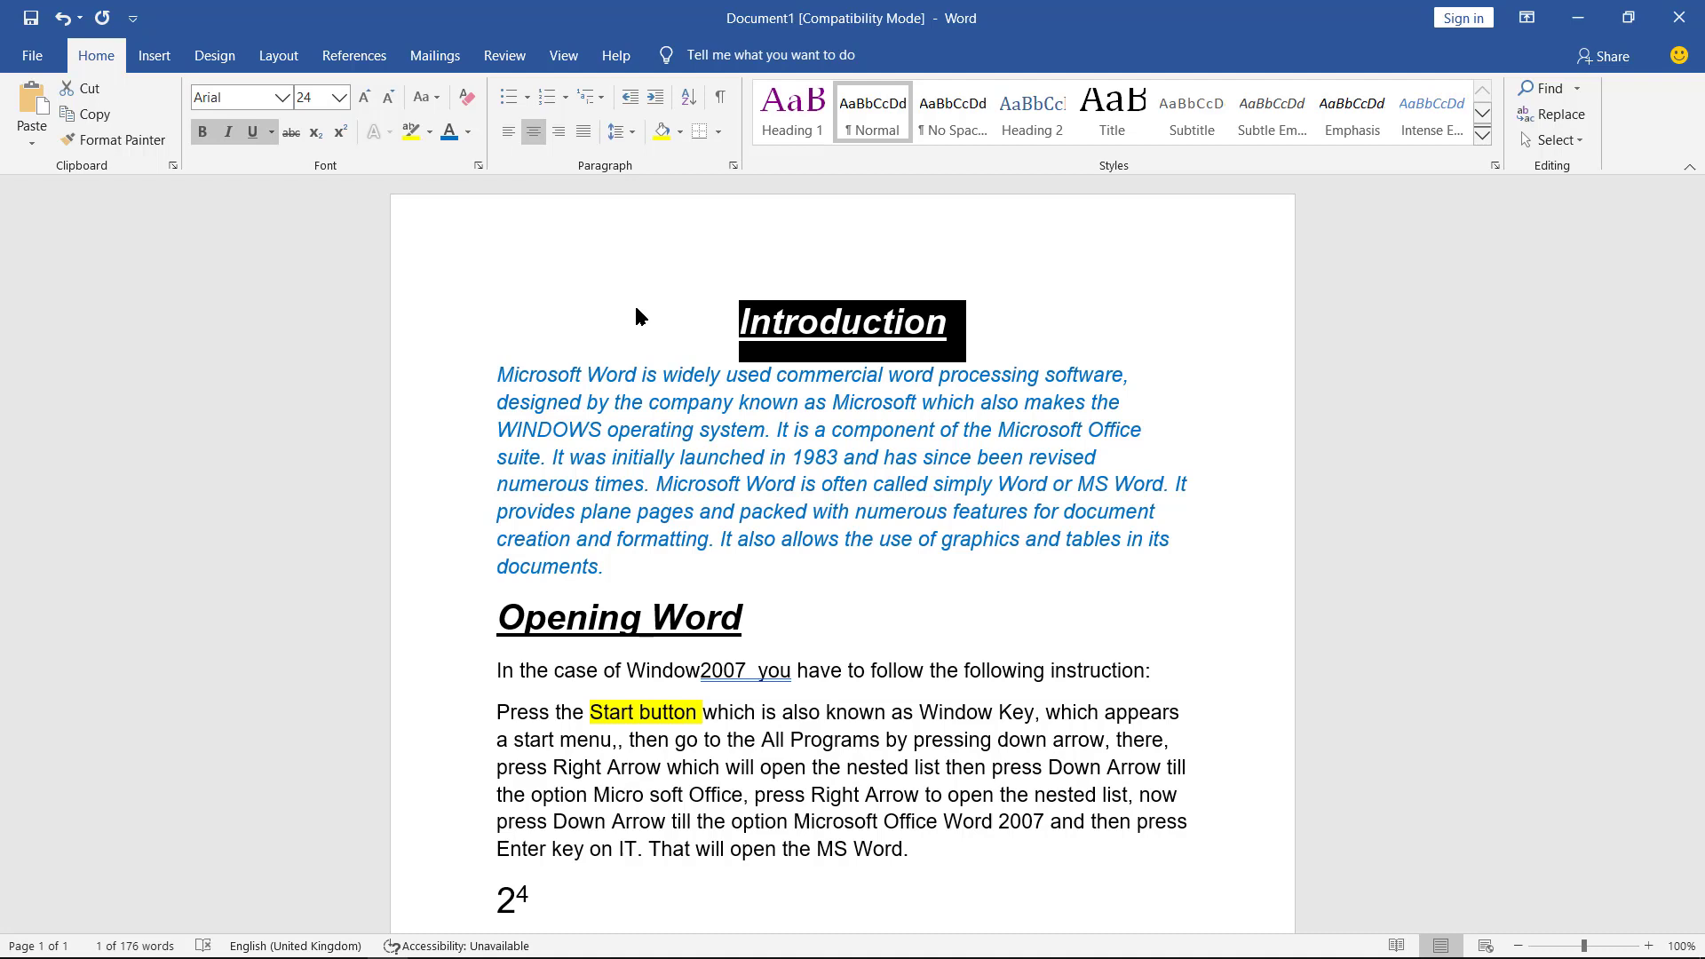
key(Down)
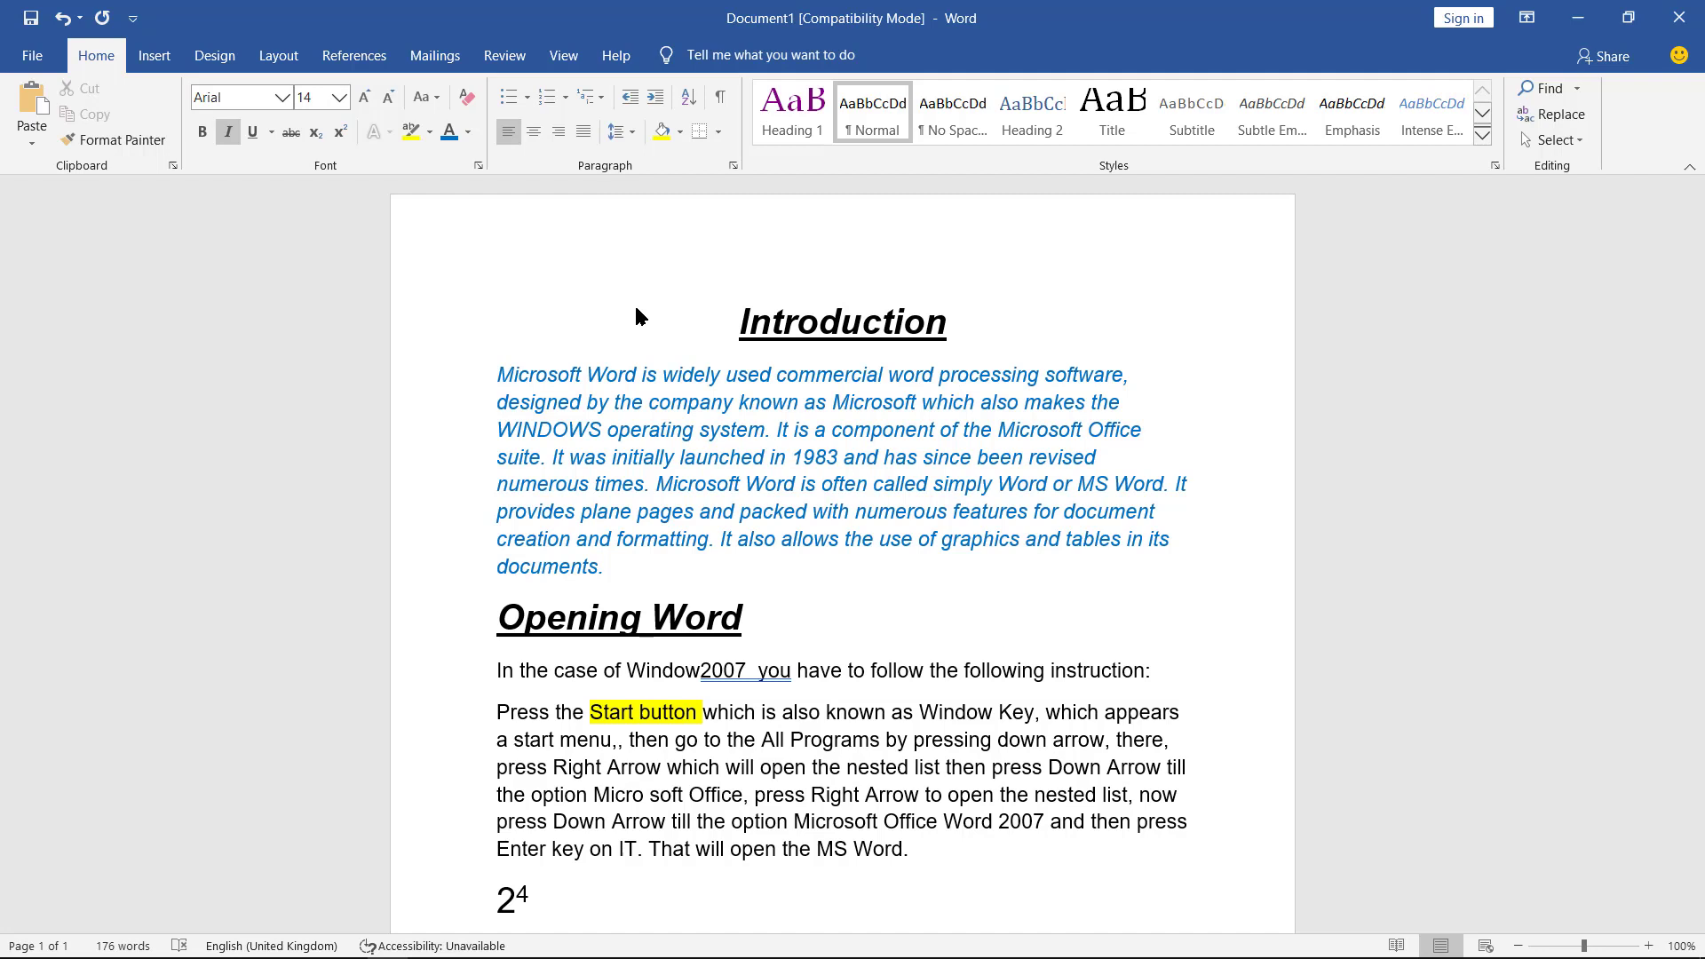
- Justify the blue italic paragraph below the "Introduction" heading
key(Home)
key(ctrl+shift+Down)
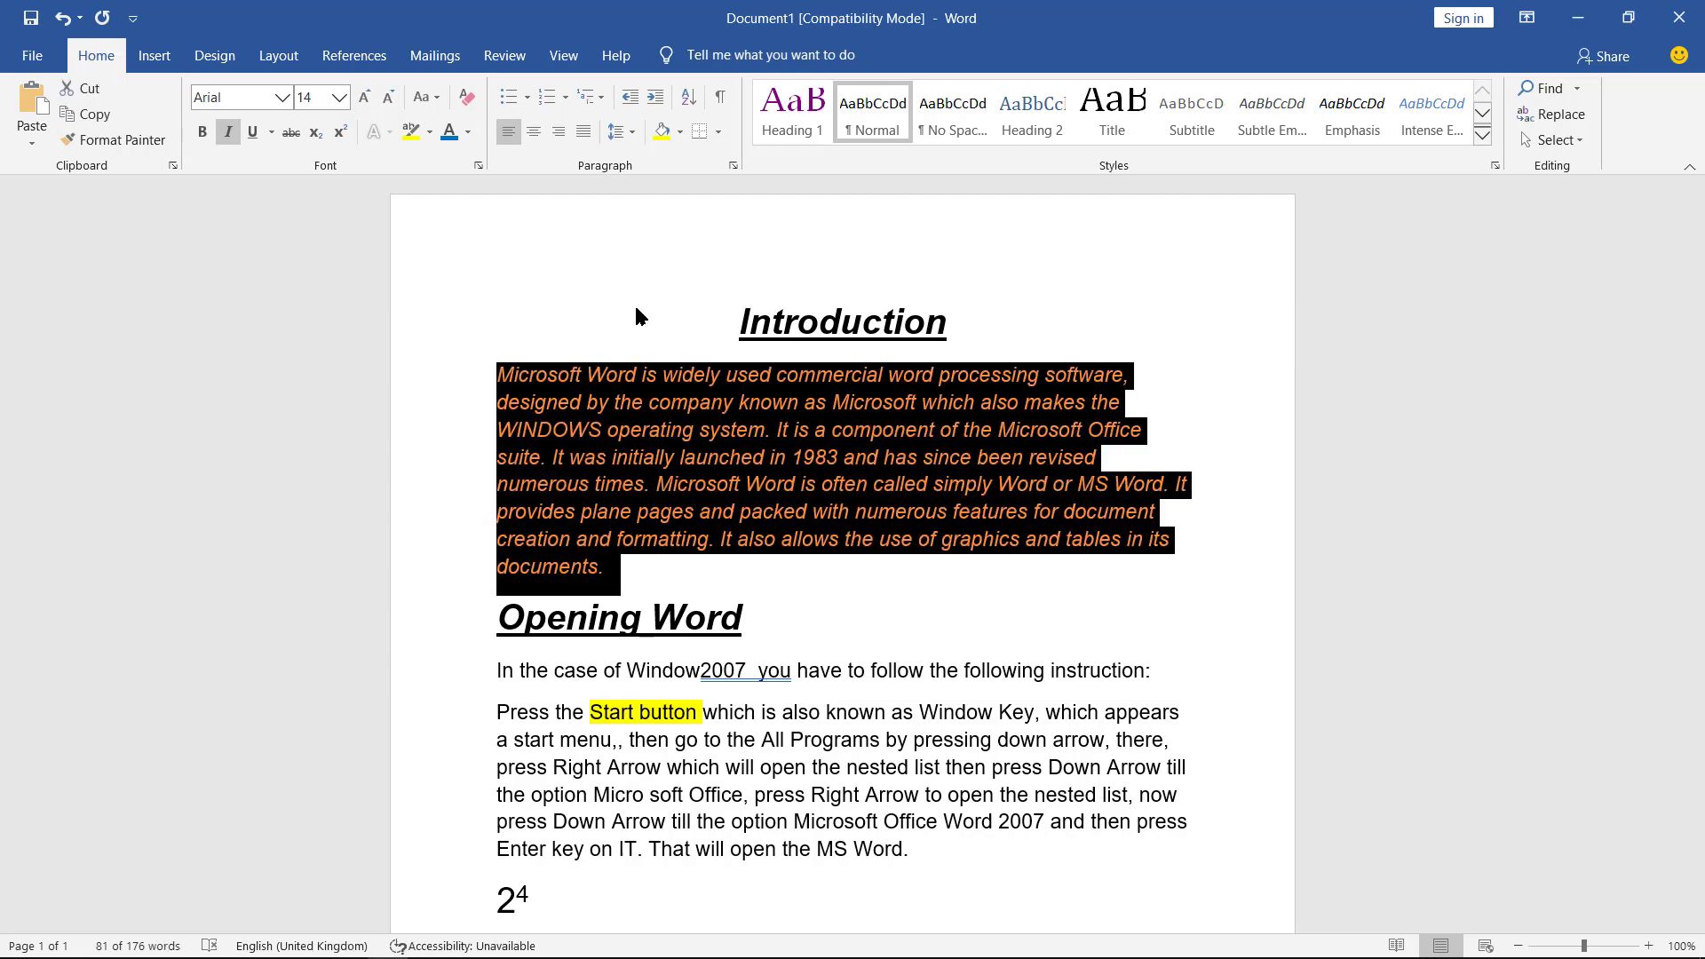
key(ctrl+j)
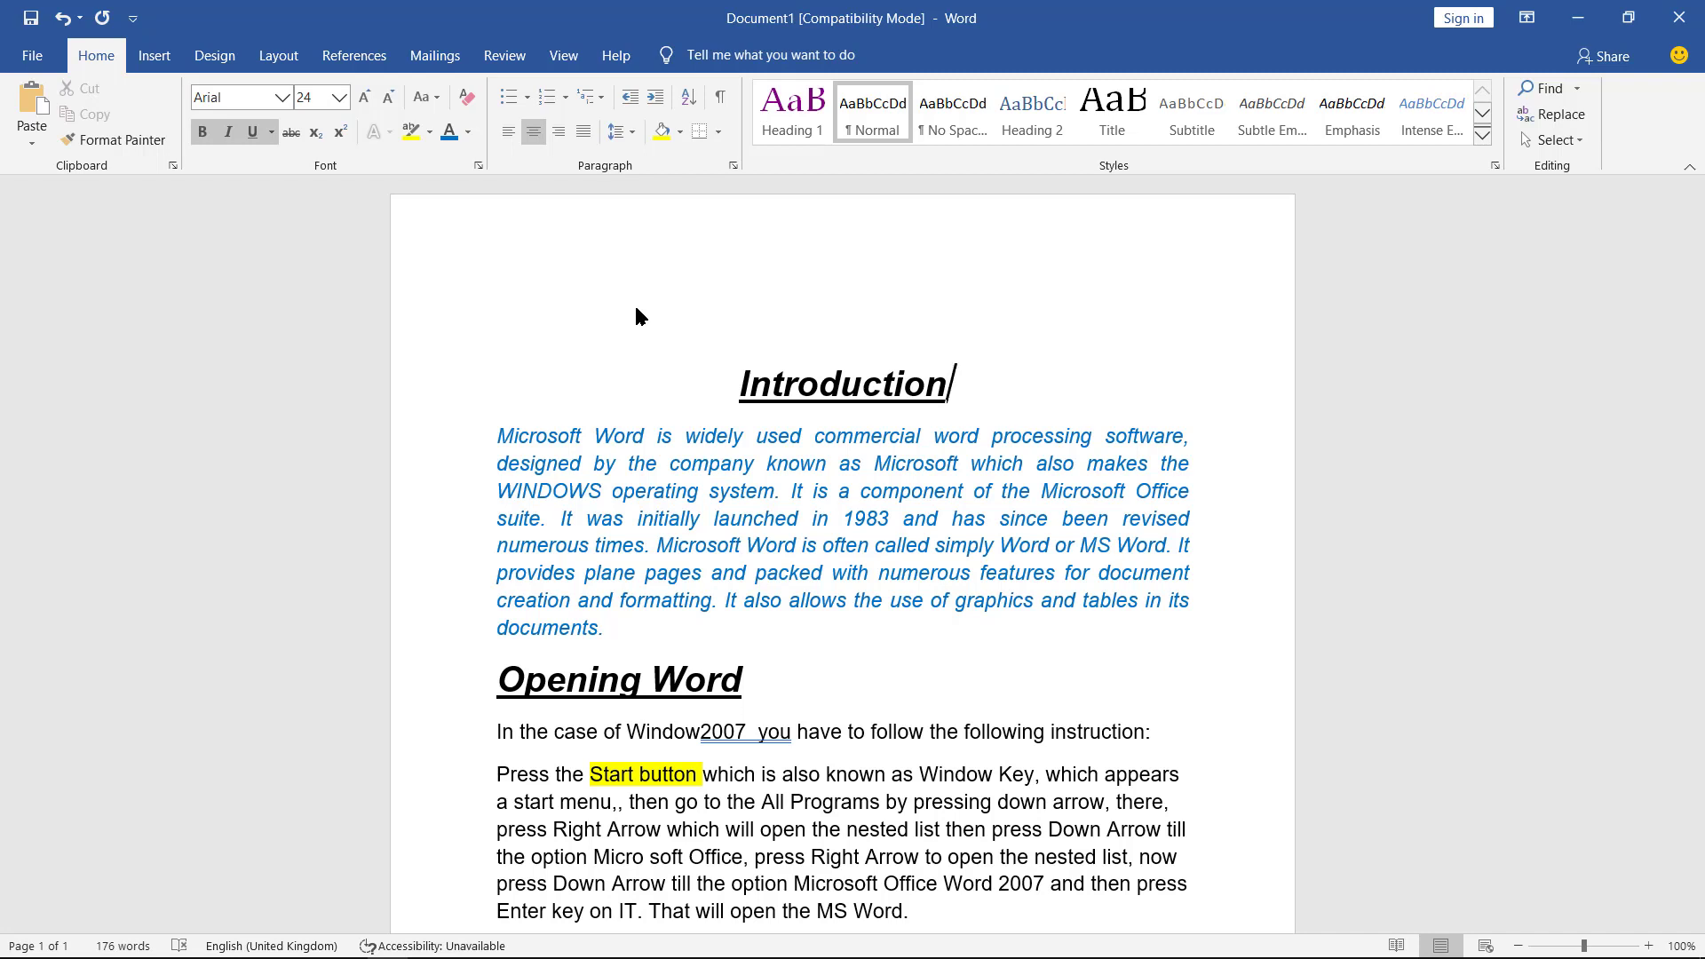
key(Down)
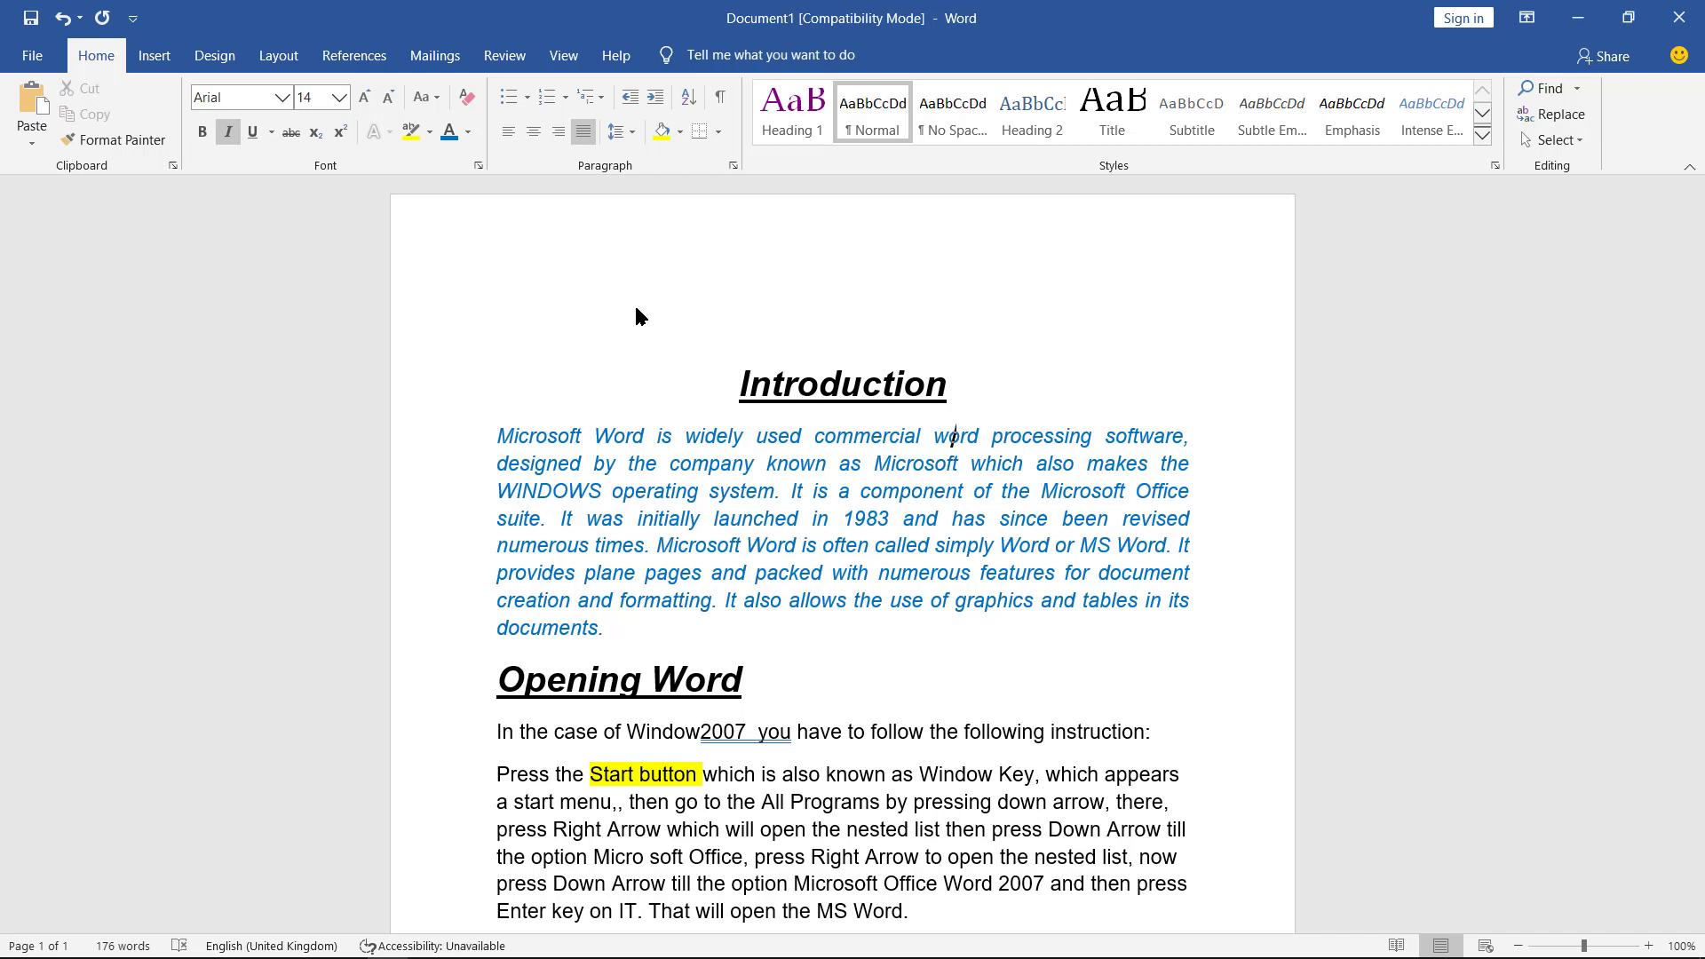
- Open the paragraph settings for the whole blue italic paragraph below the "Introduction" heading
key(Up)
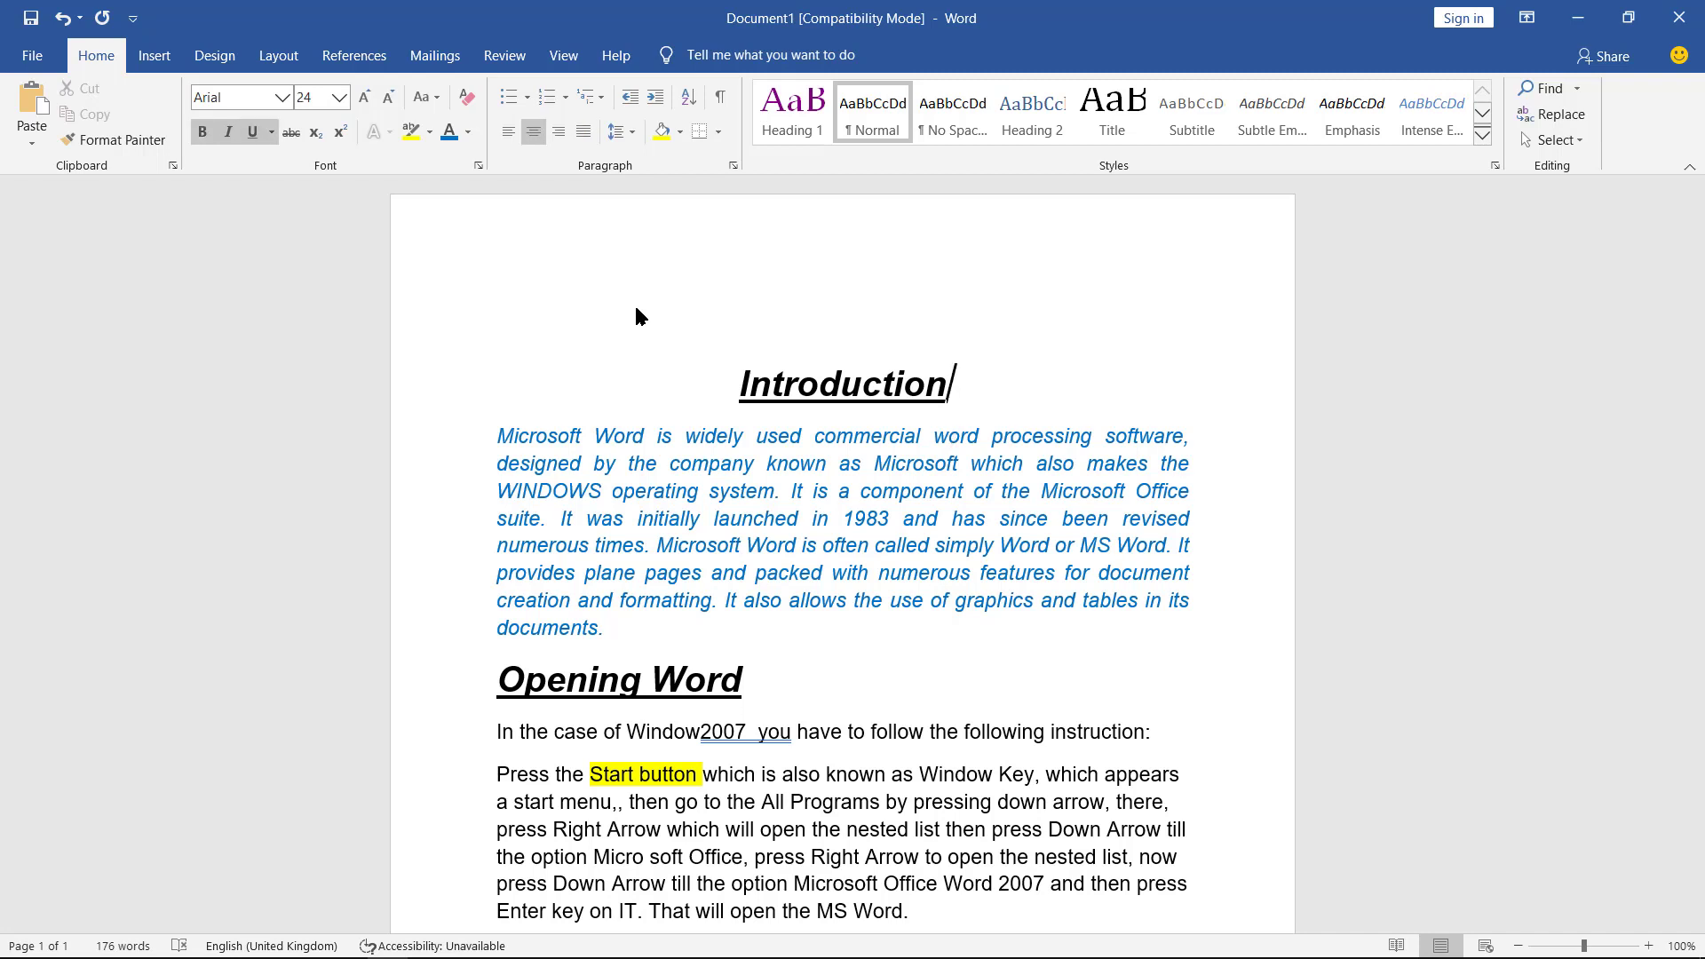
key(Home)
key(Up)
key(Down)
key(shift+Down)
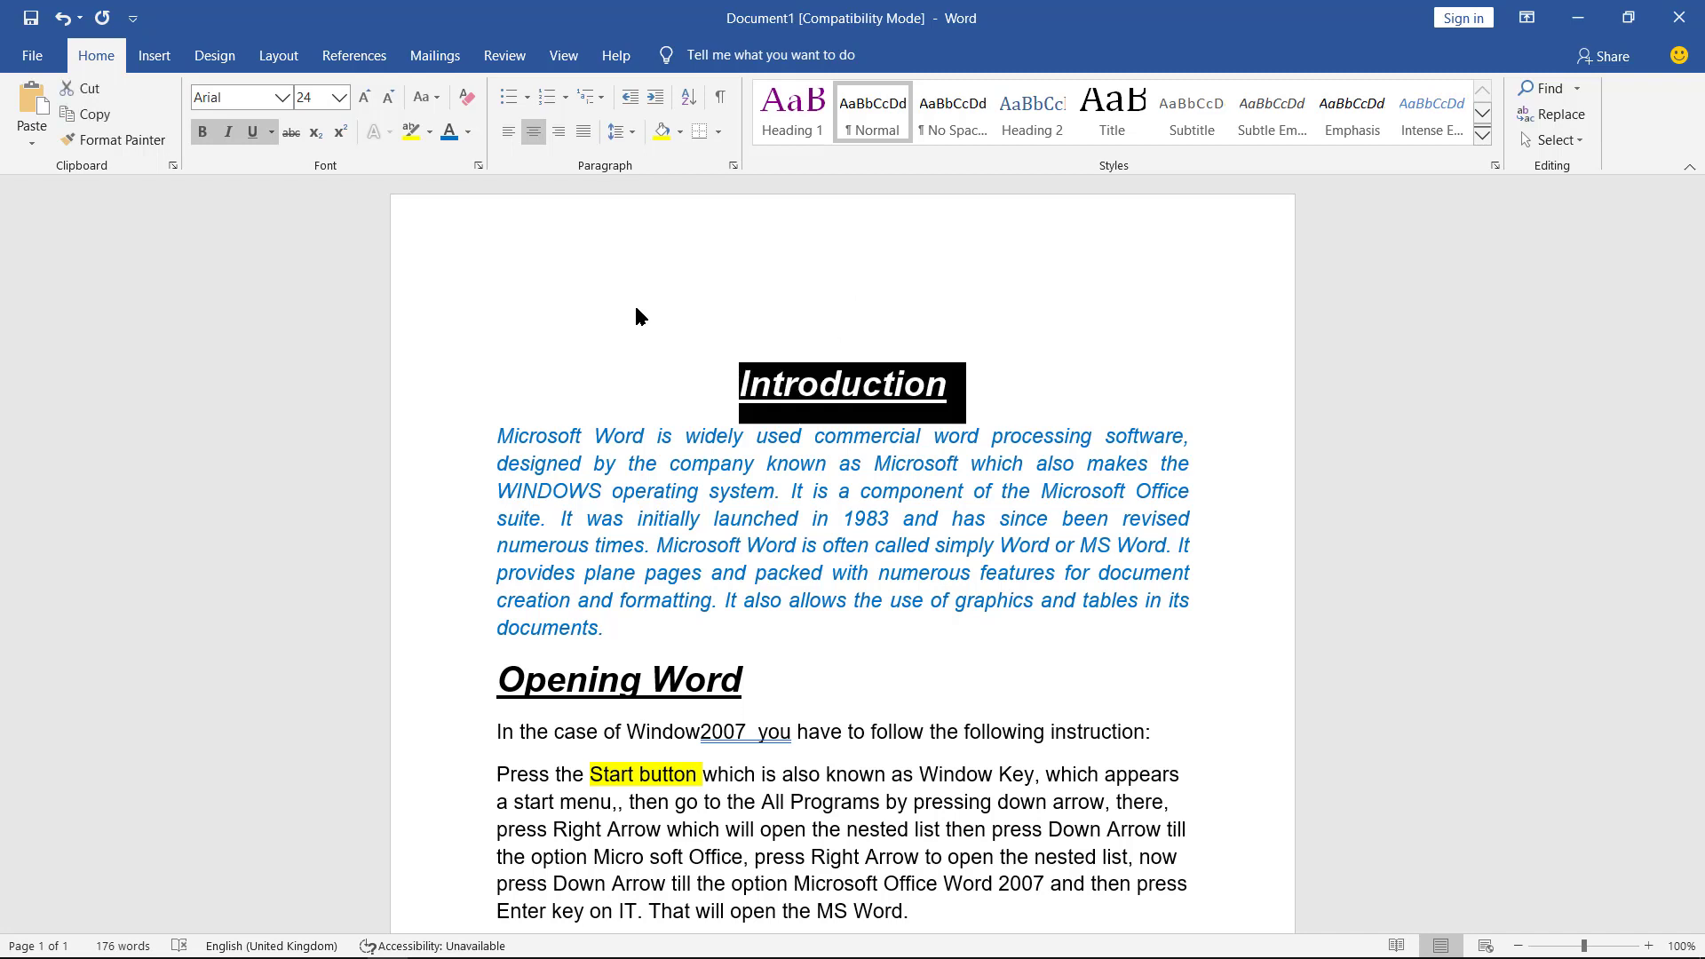
key(Right)
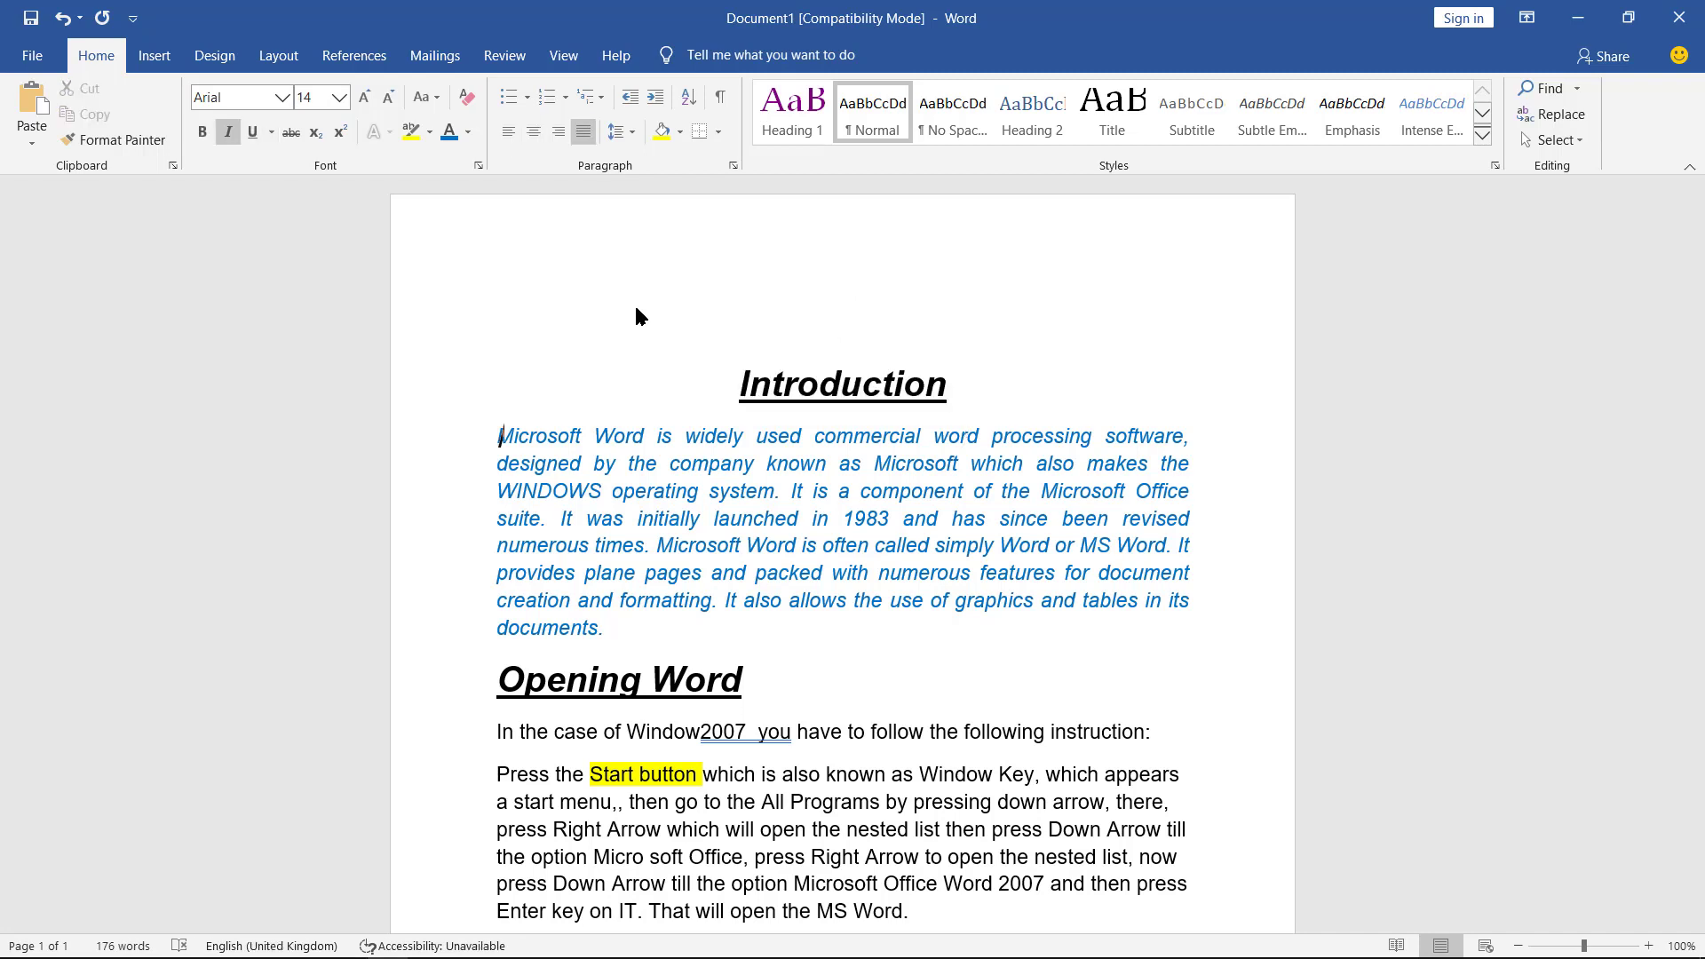
key(ctrl+shift+Down)
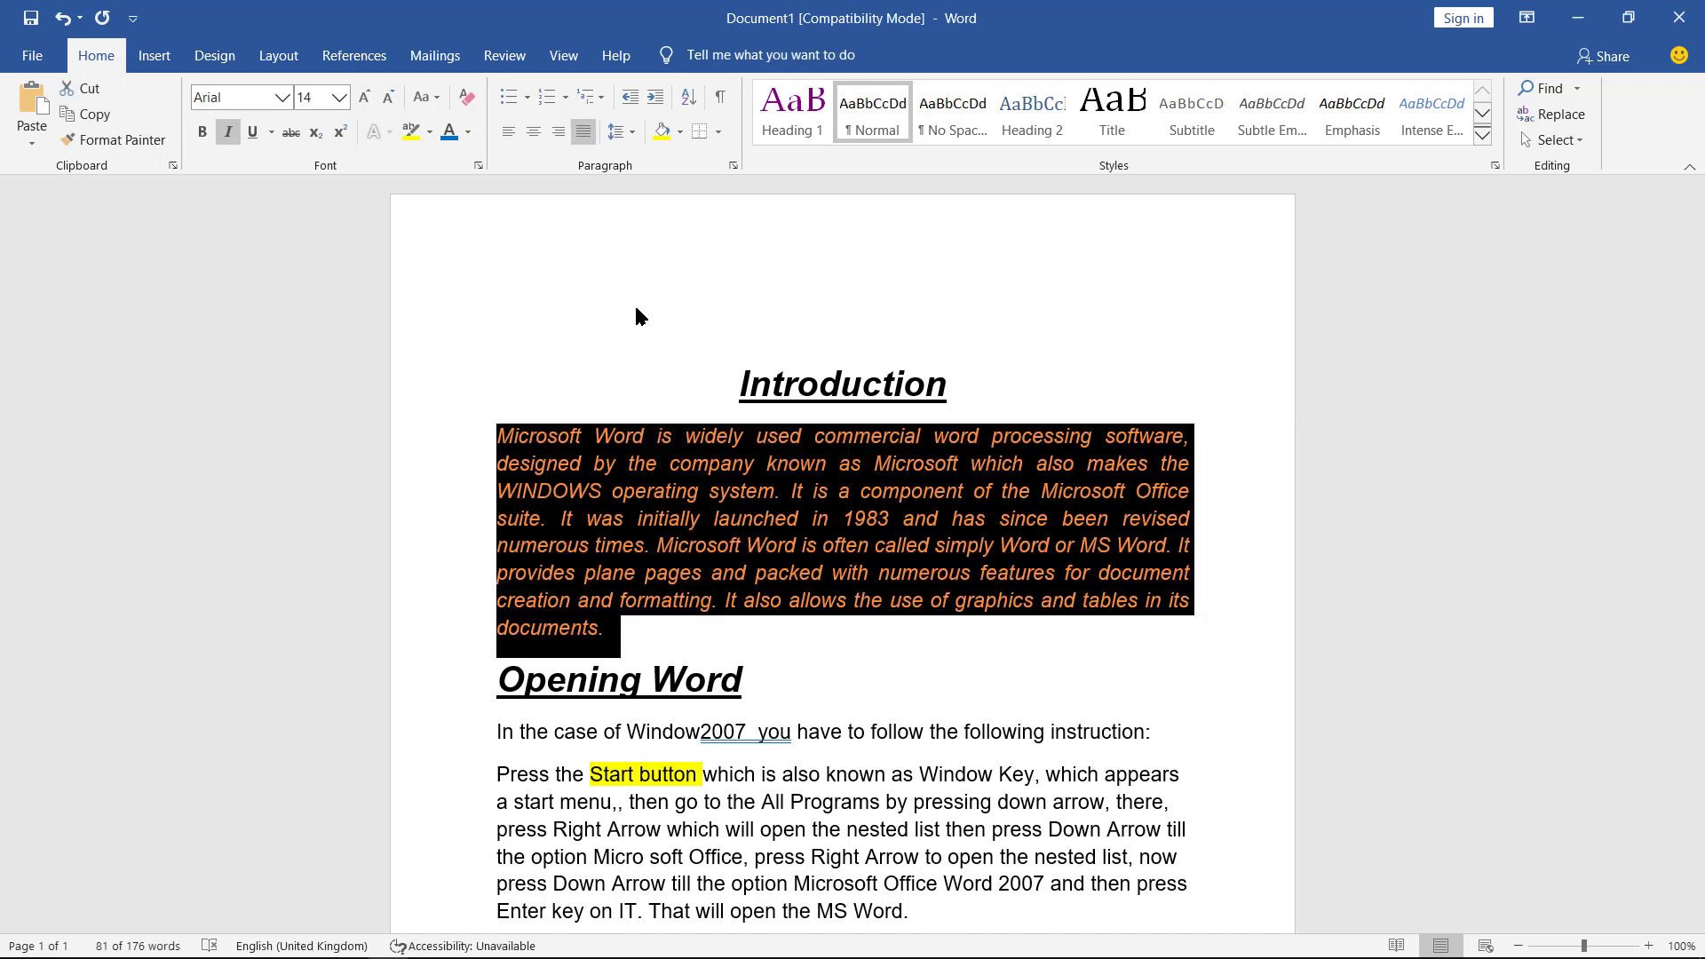
key(alt+h)
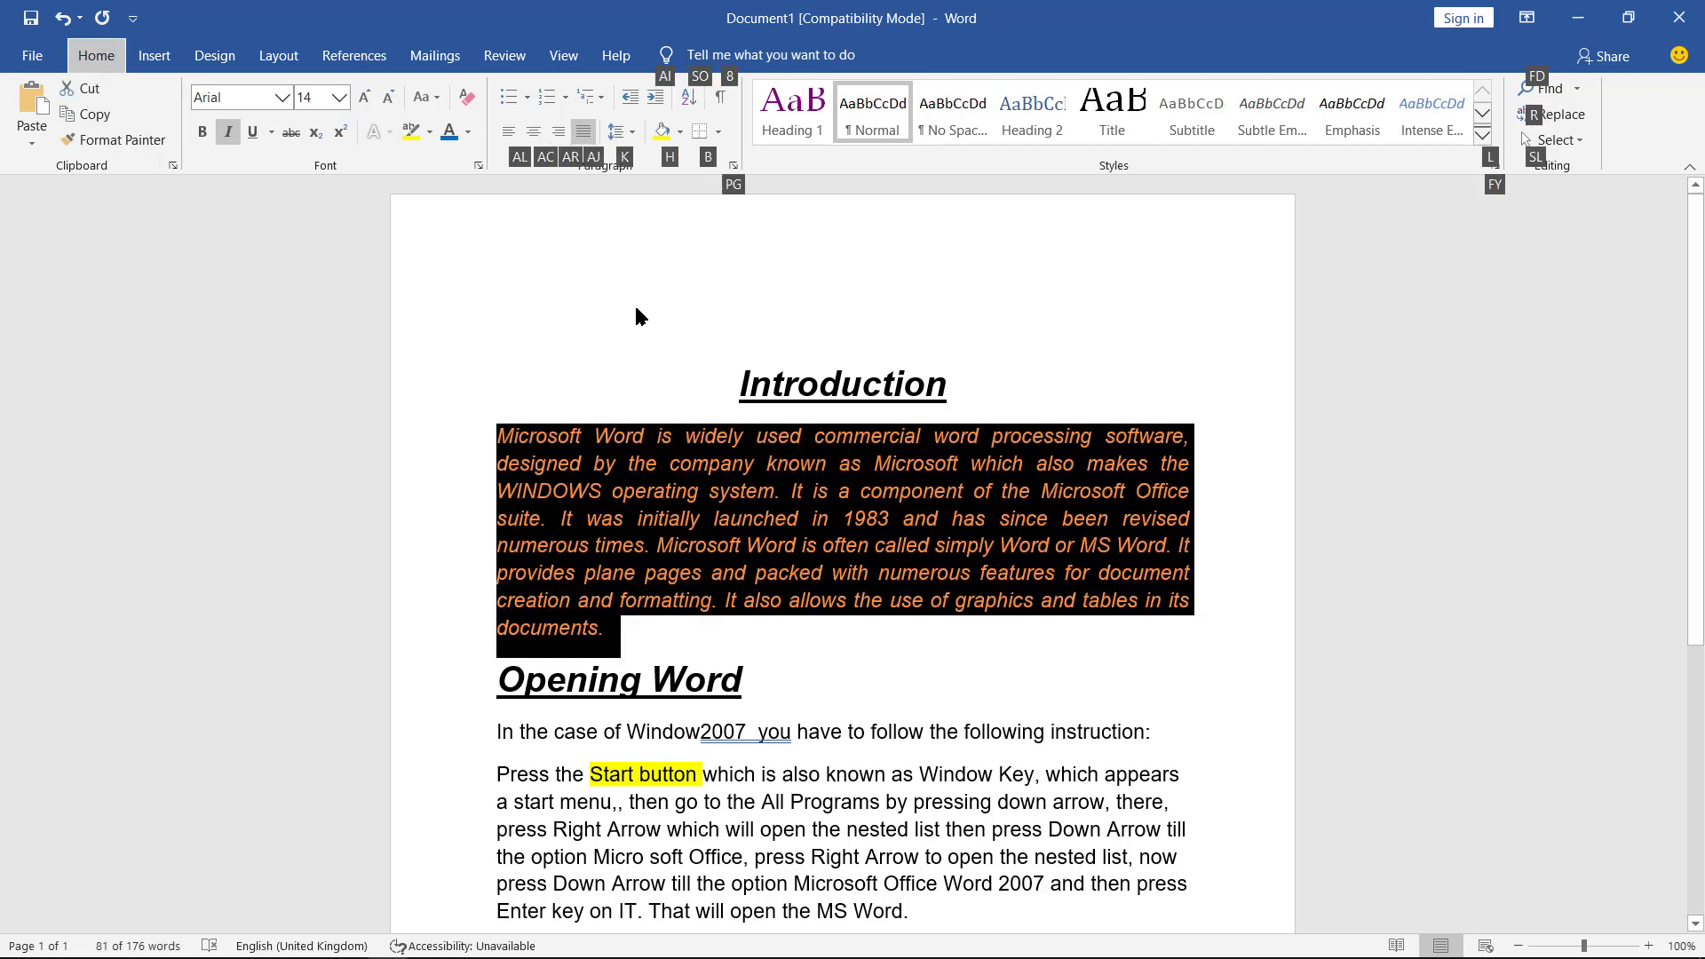
key(p)
key(g)
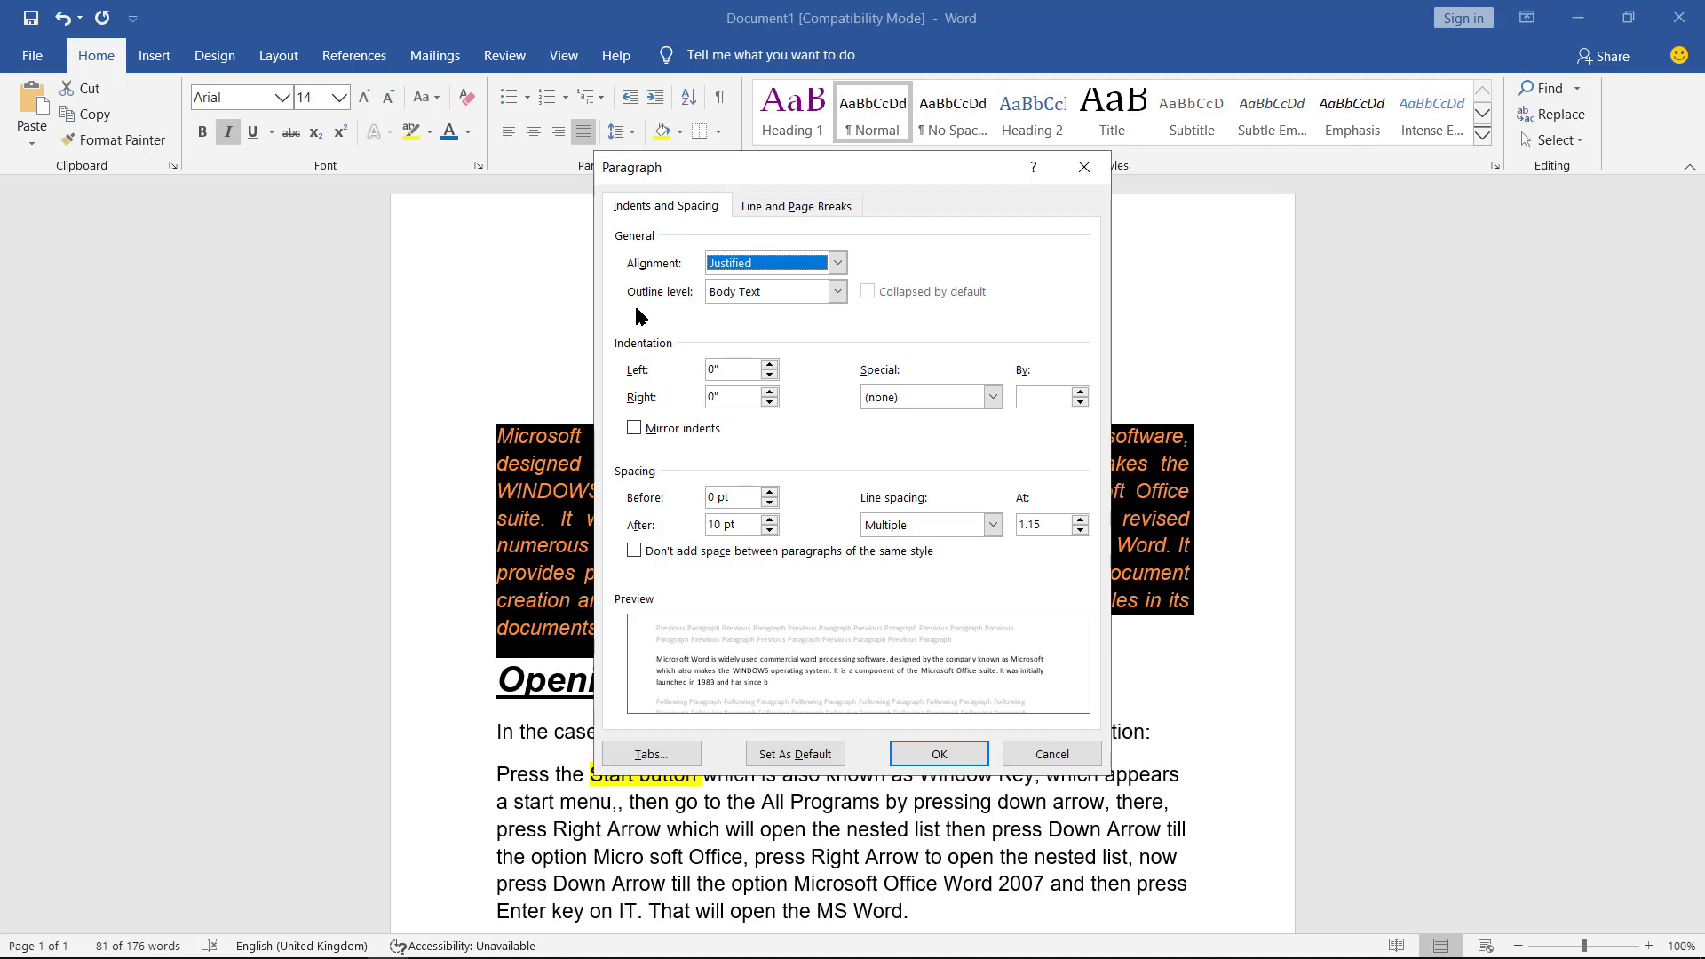
- Examine the available paragraph alignment options, keeping Justified selected
key(alt+Down)
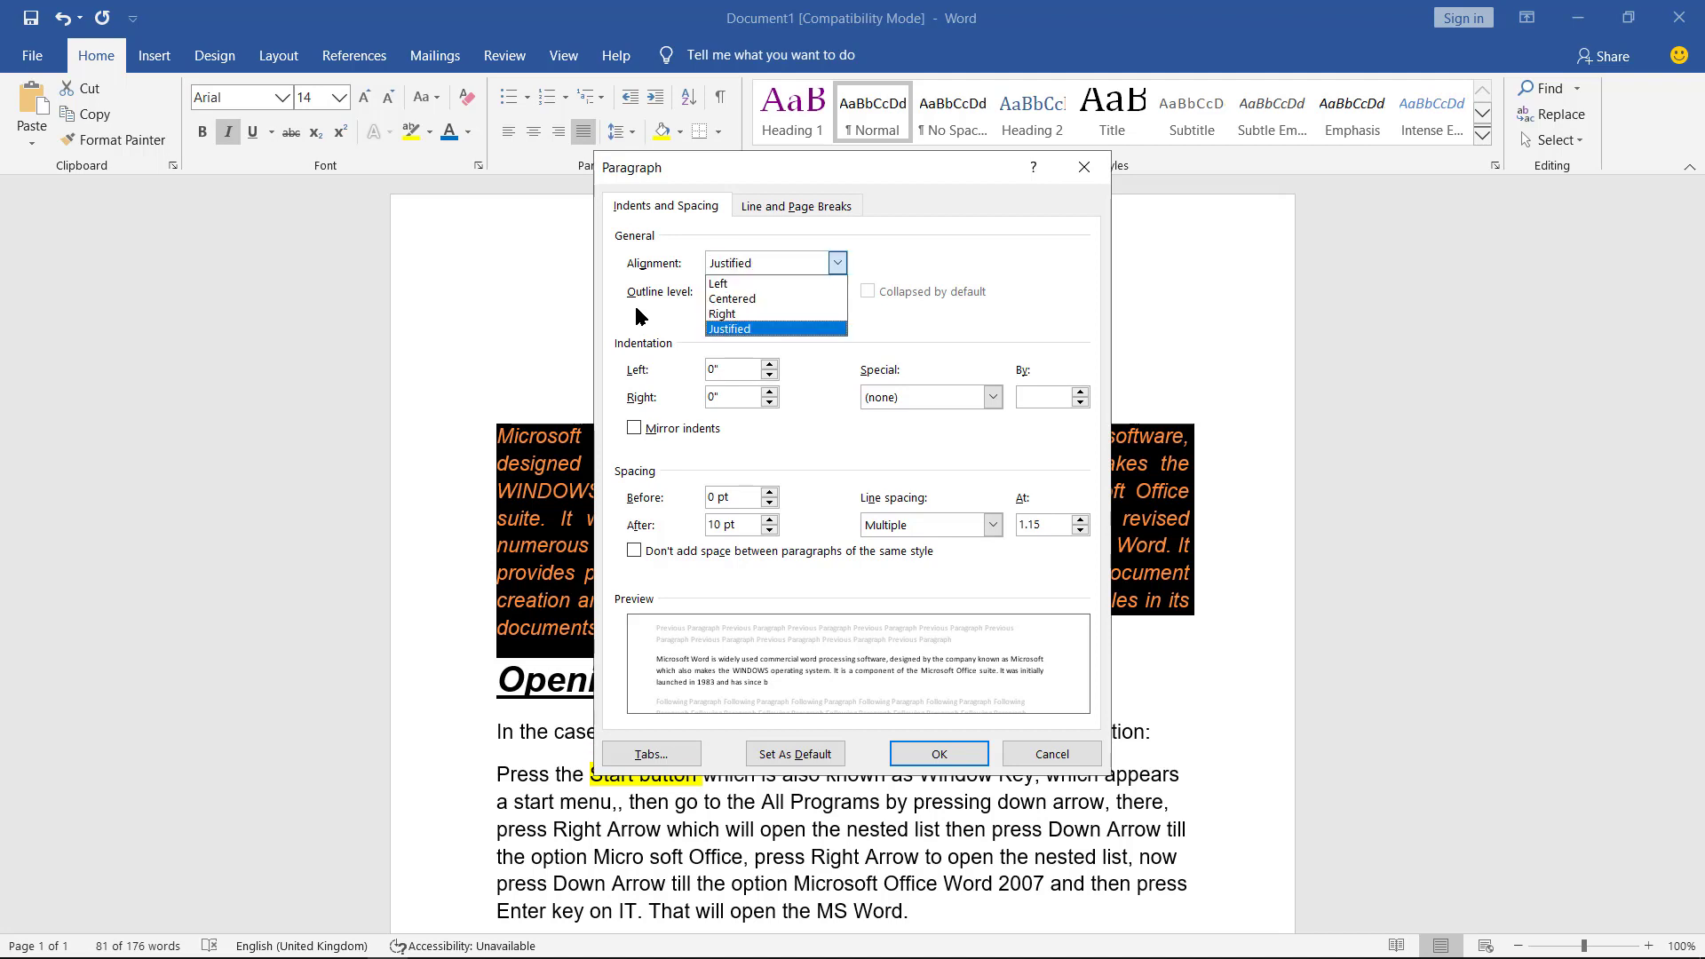
key(Up)
key(Up)
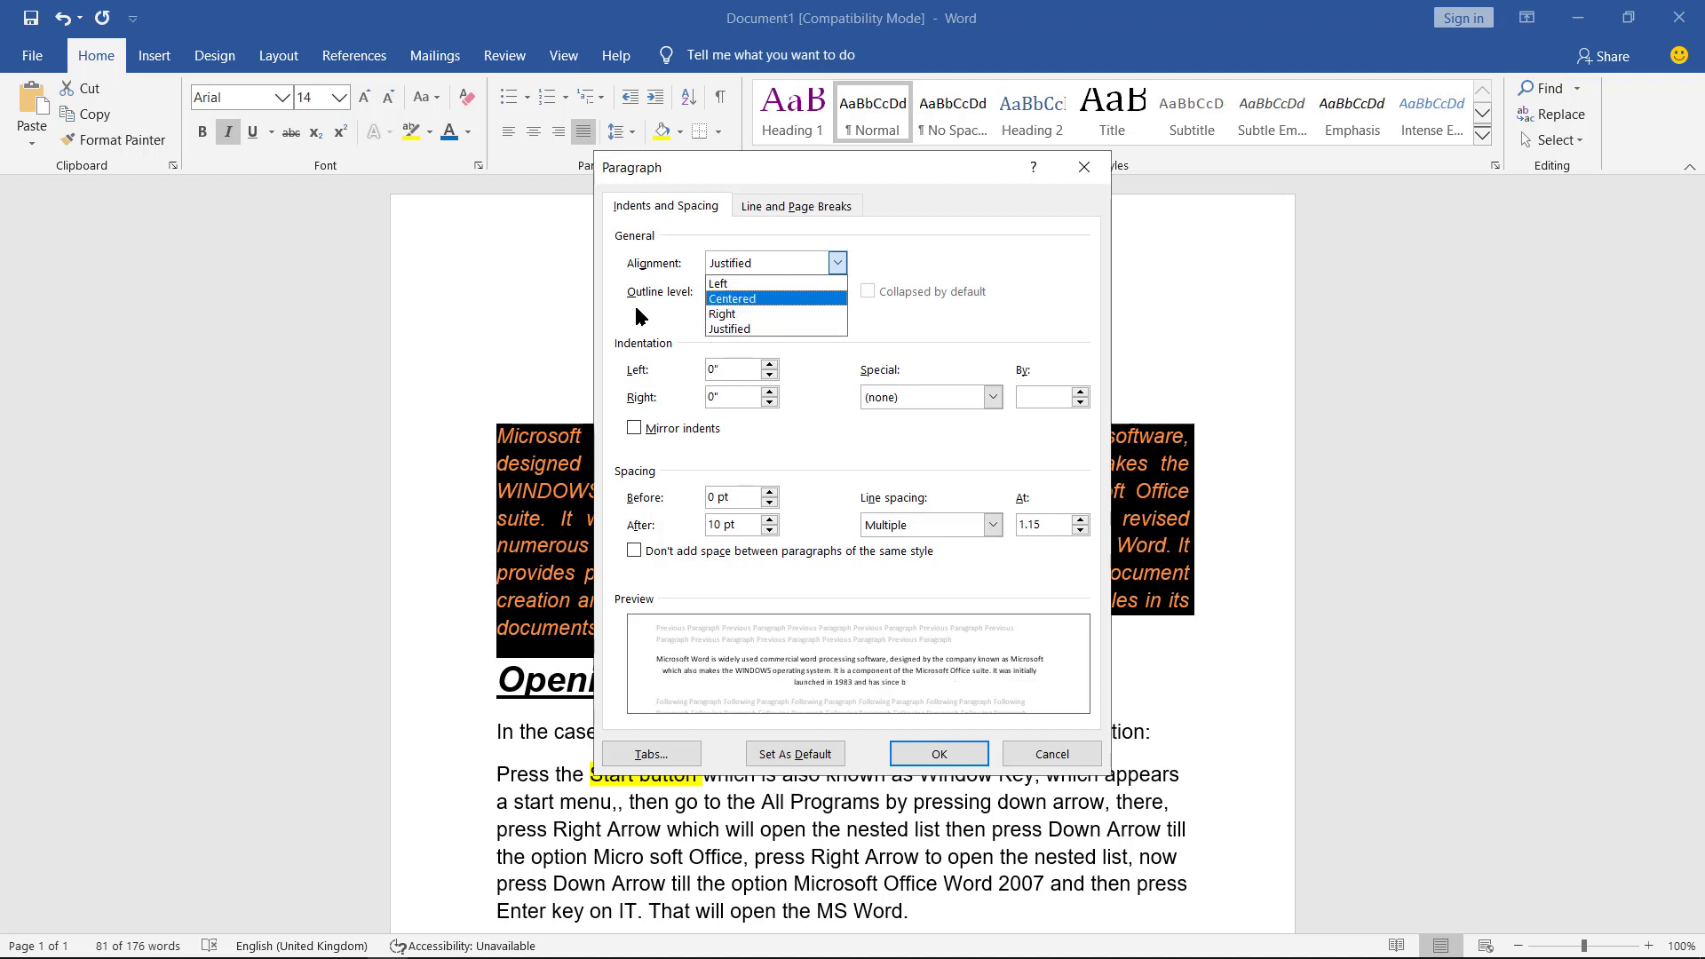
key(Up)
key(Down)
key(Down)
key(Up)
key(Up)
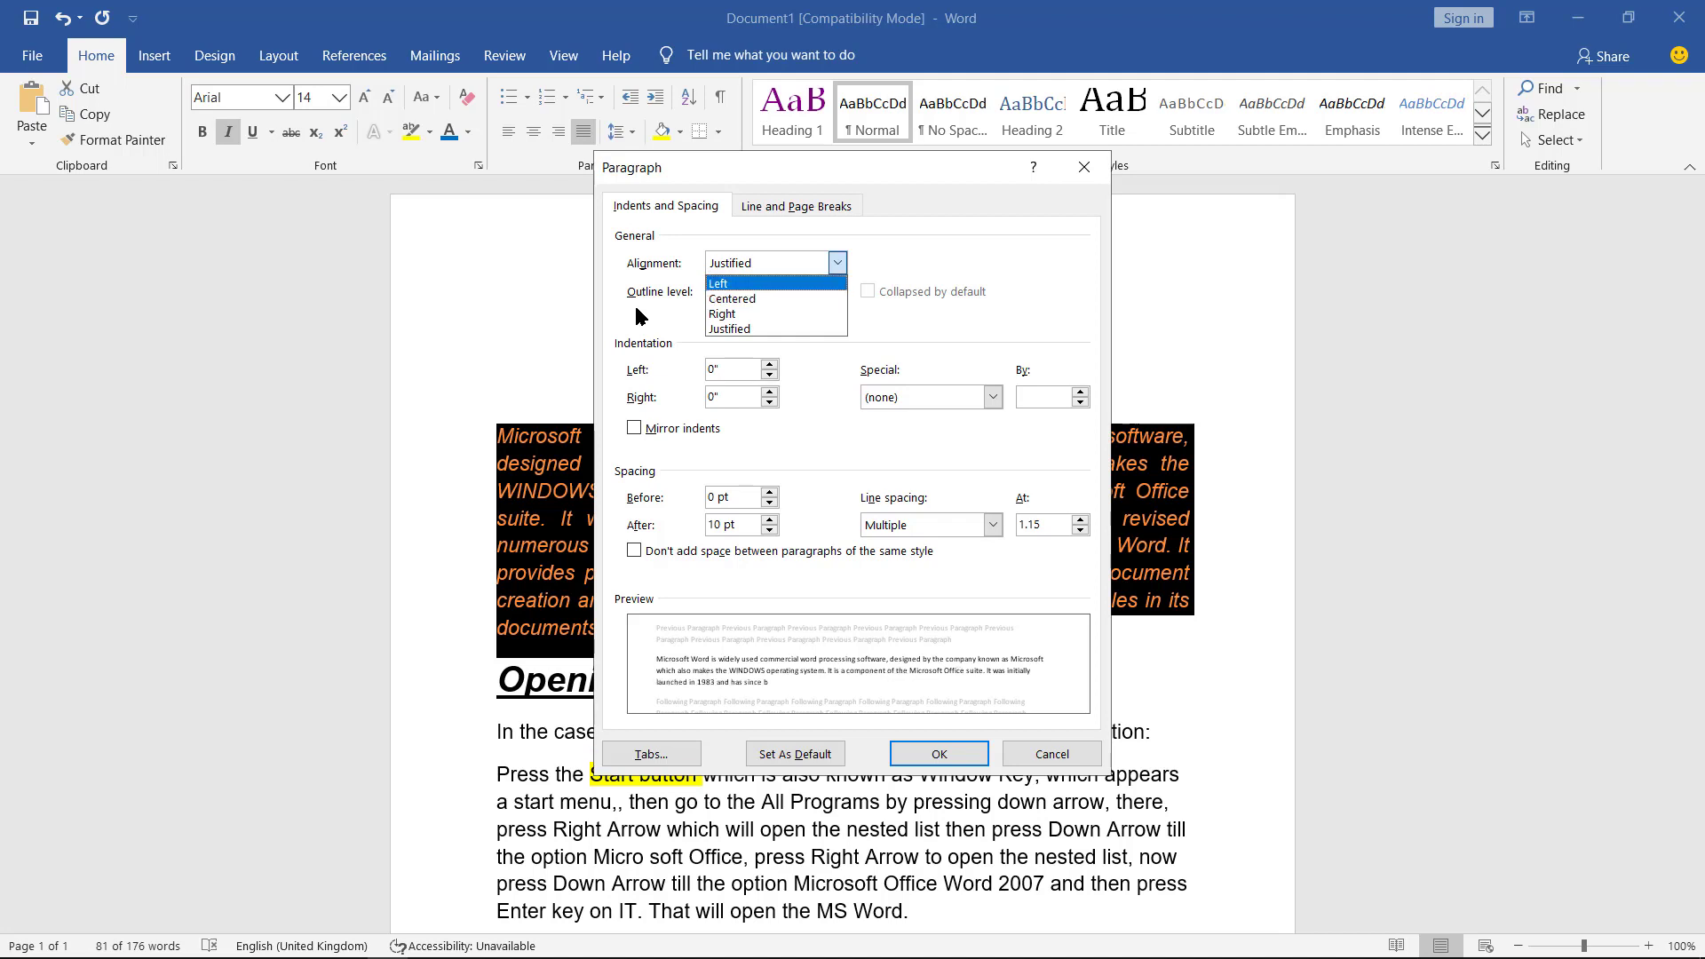
key(Down)
key(Down)
key(Down)
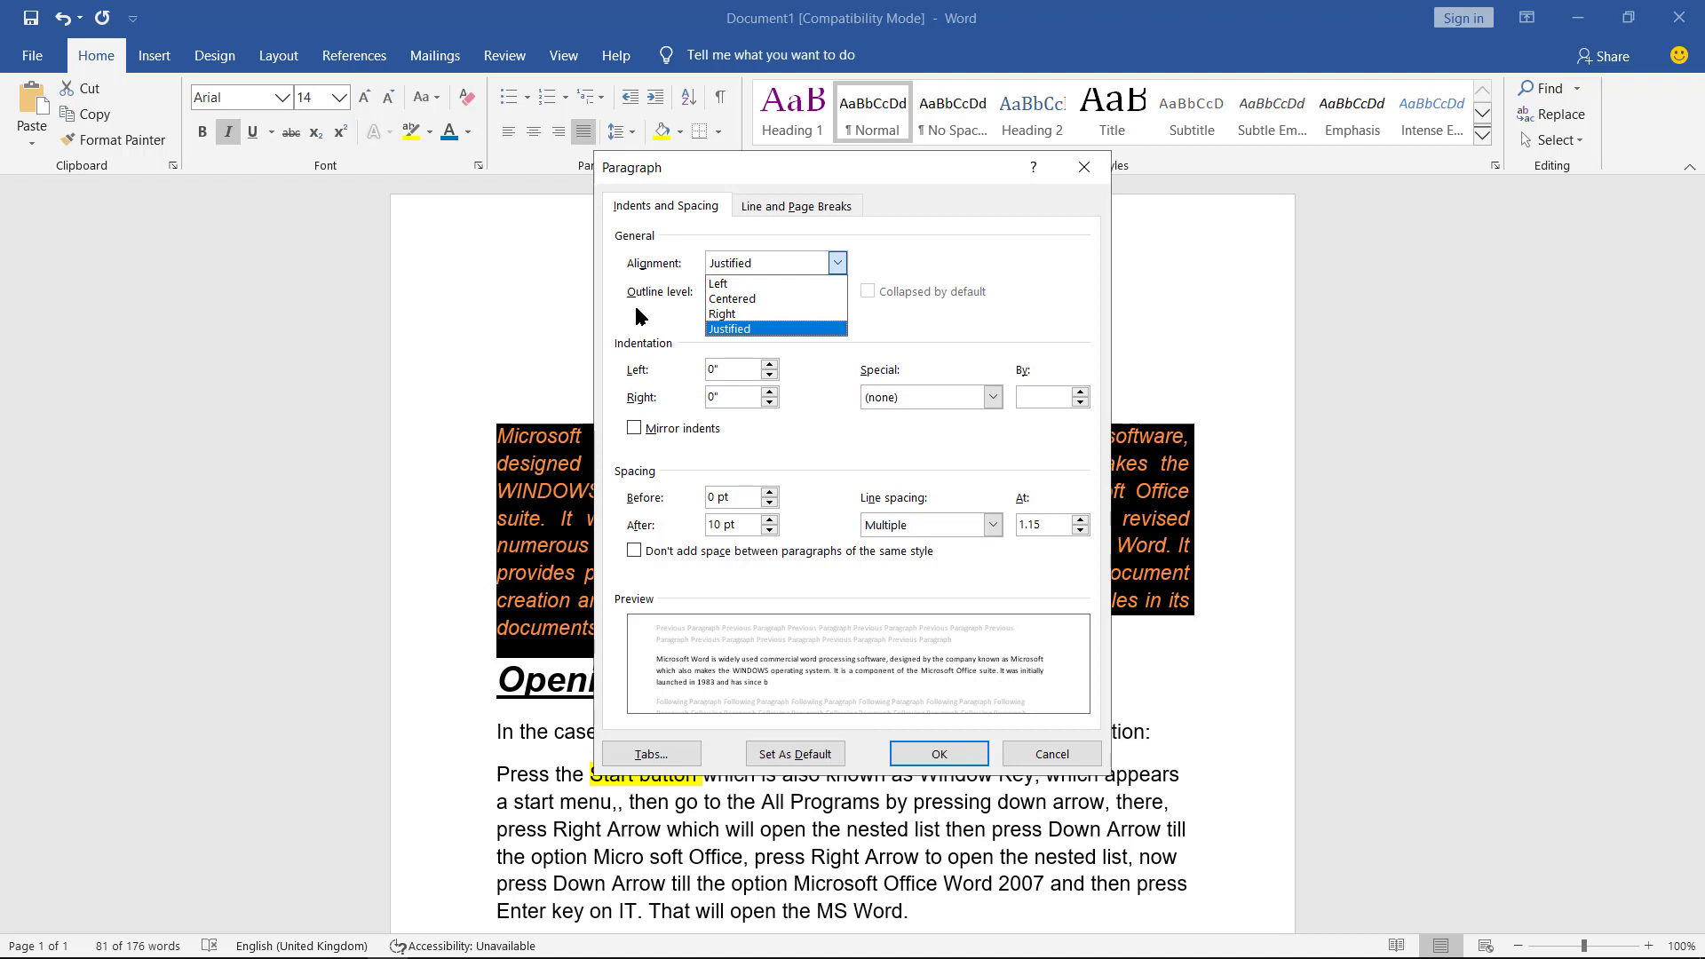
key(Tab)
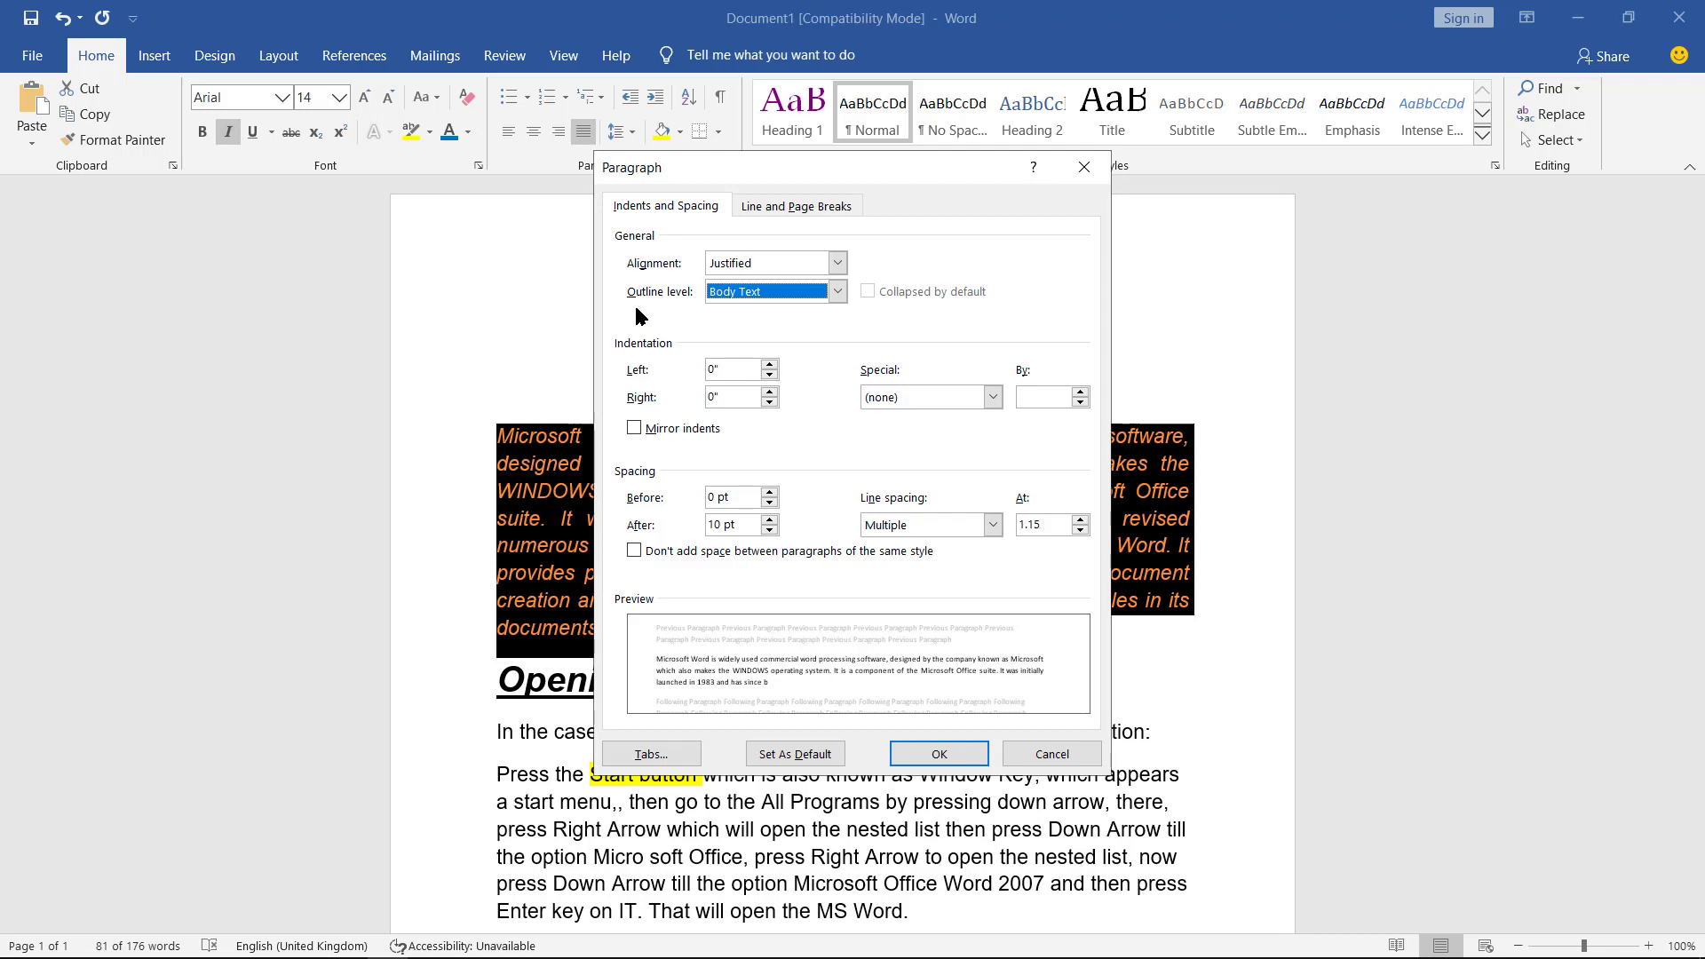
- Examine the outline level options for the paragraph, keeping Body Text selected
key(alt+Down)
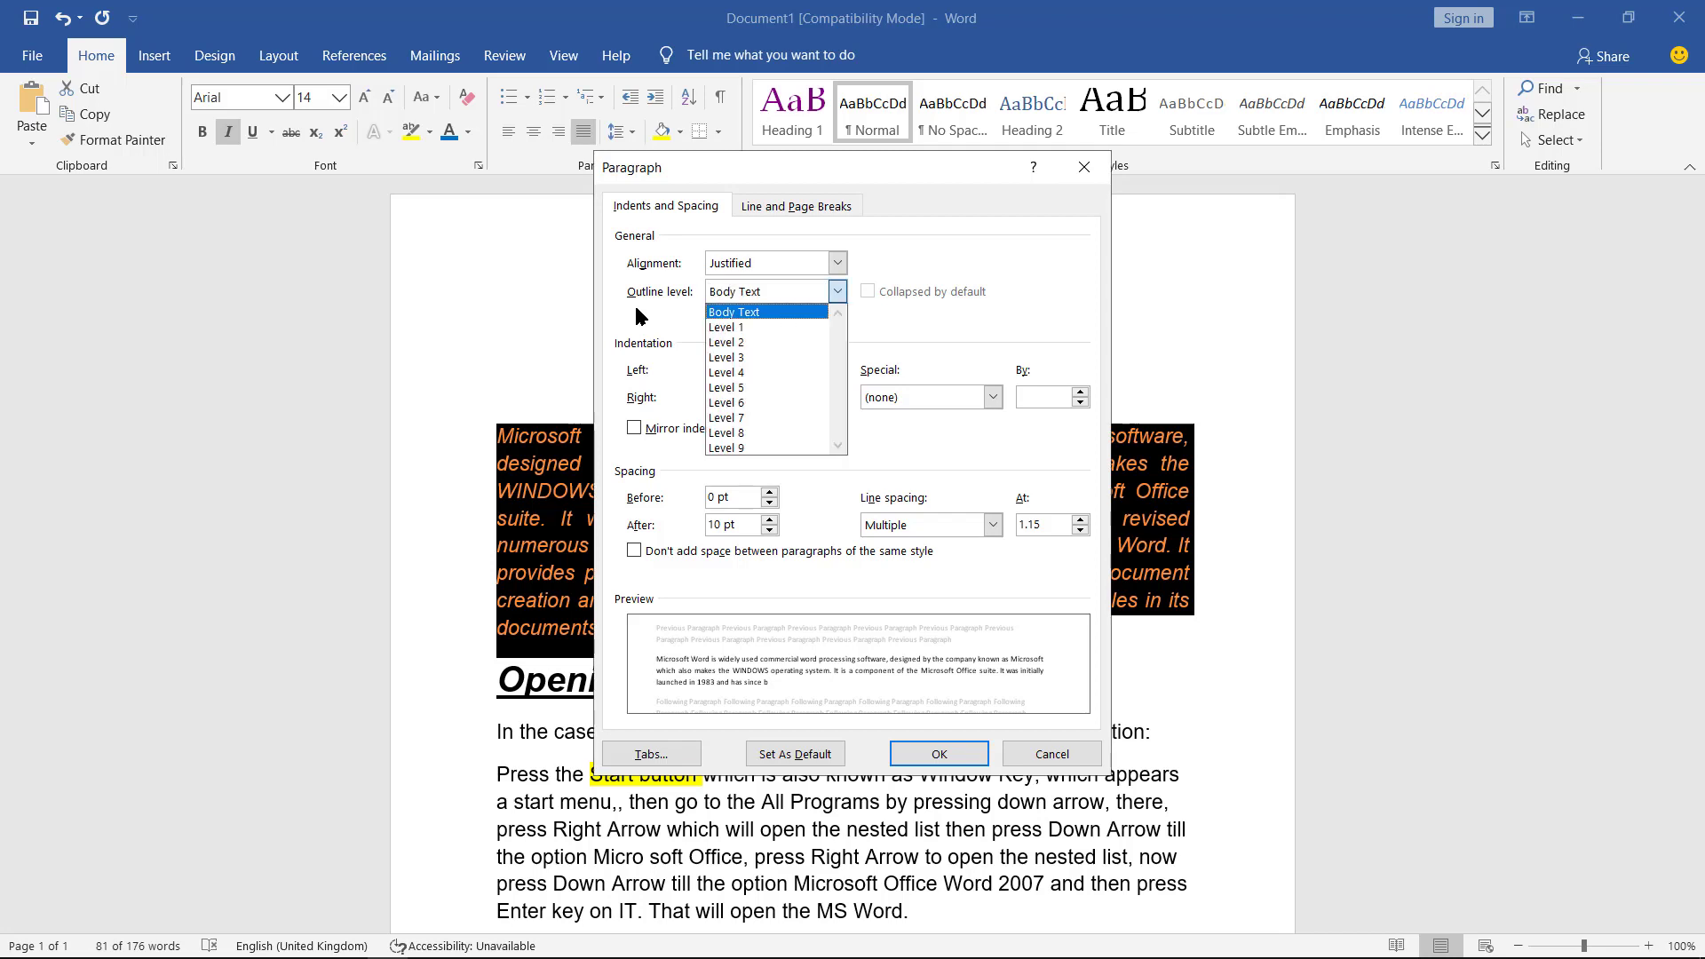
key(Down)
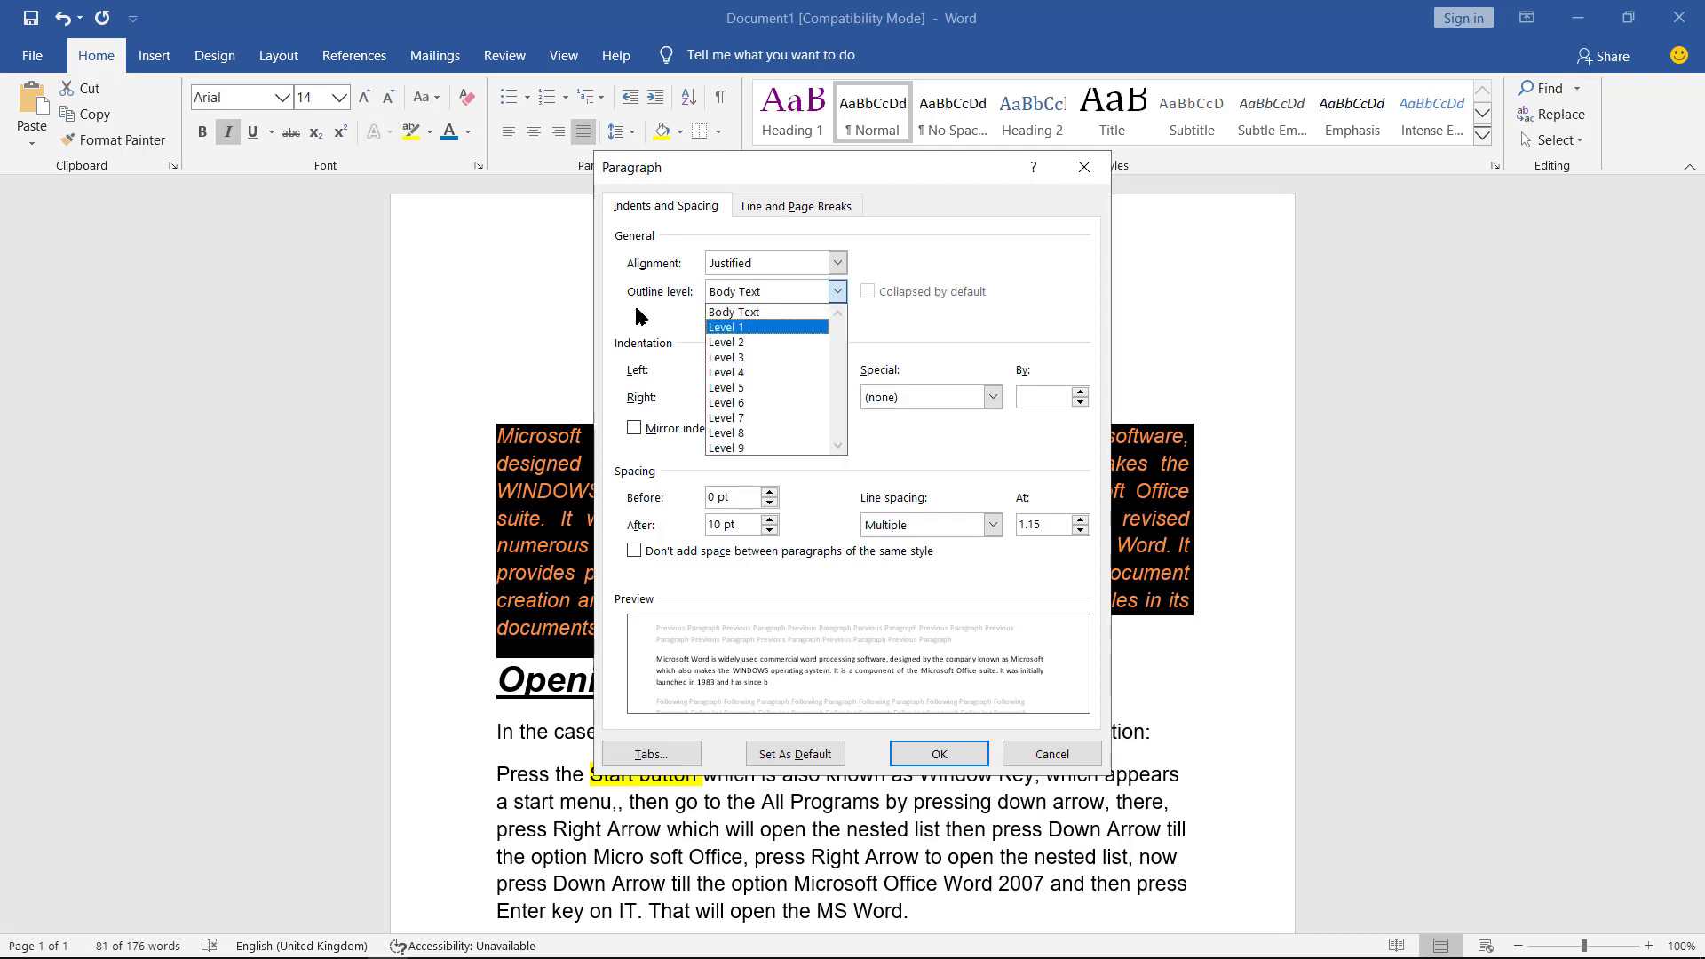
key(Down)
key(Down)
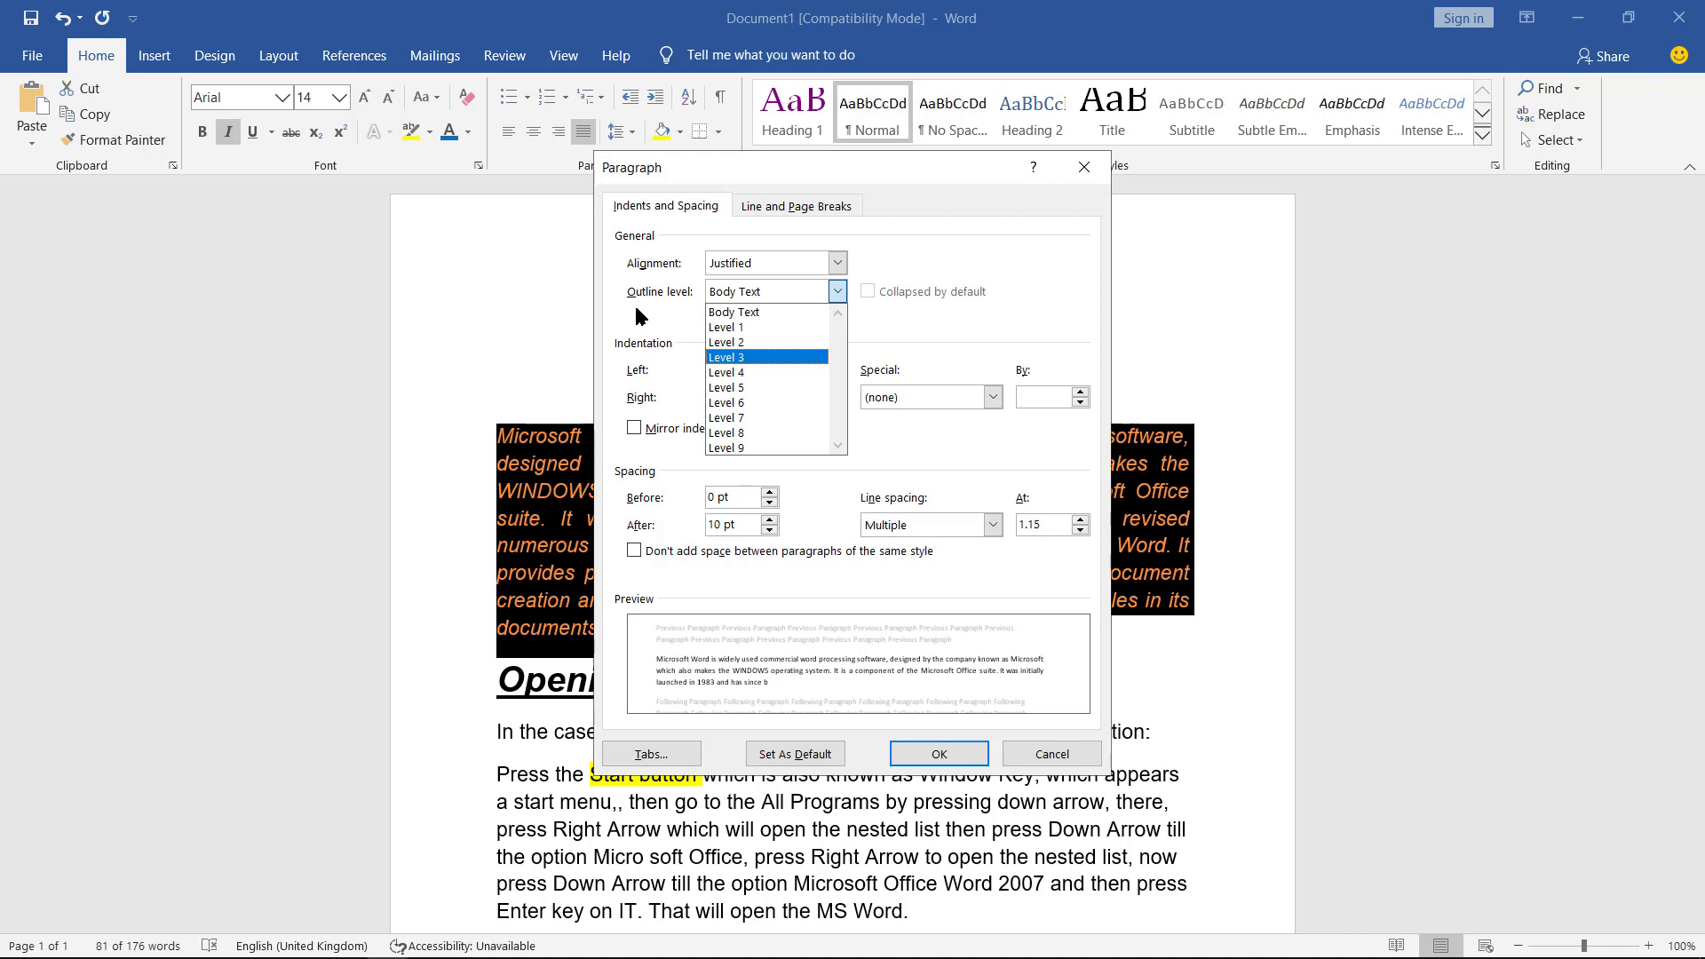
key(Up)
key(Up)
key(Up)
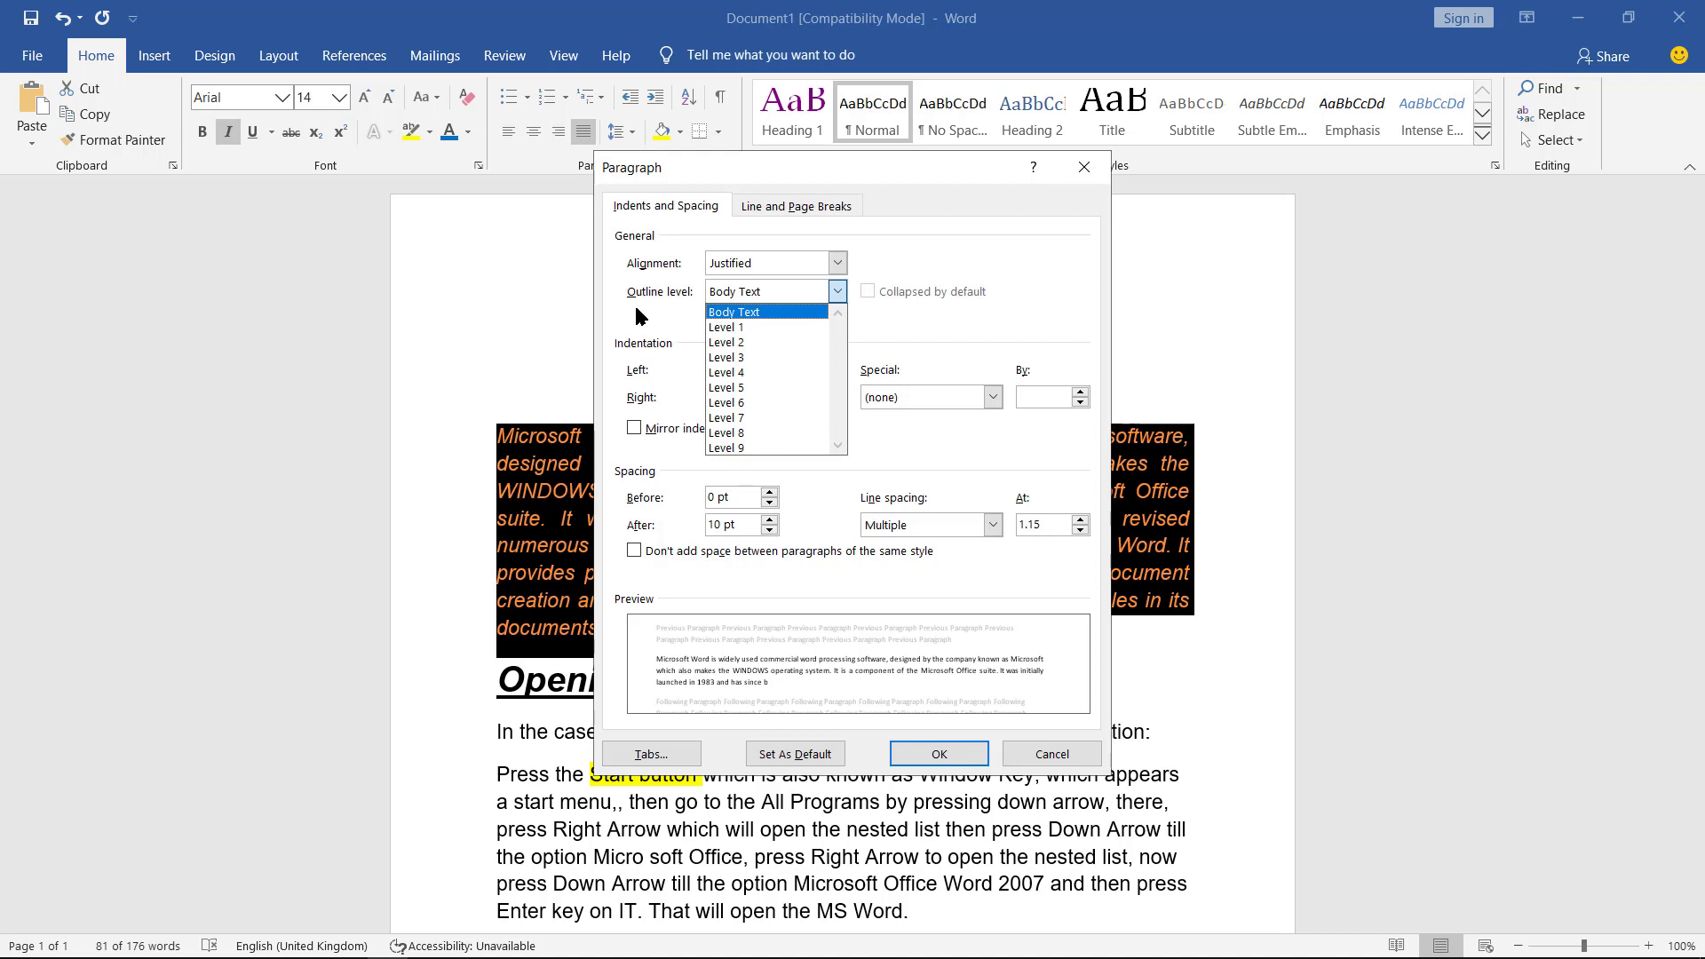
key(Tab)
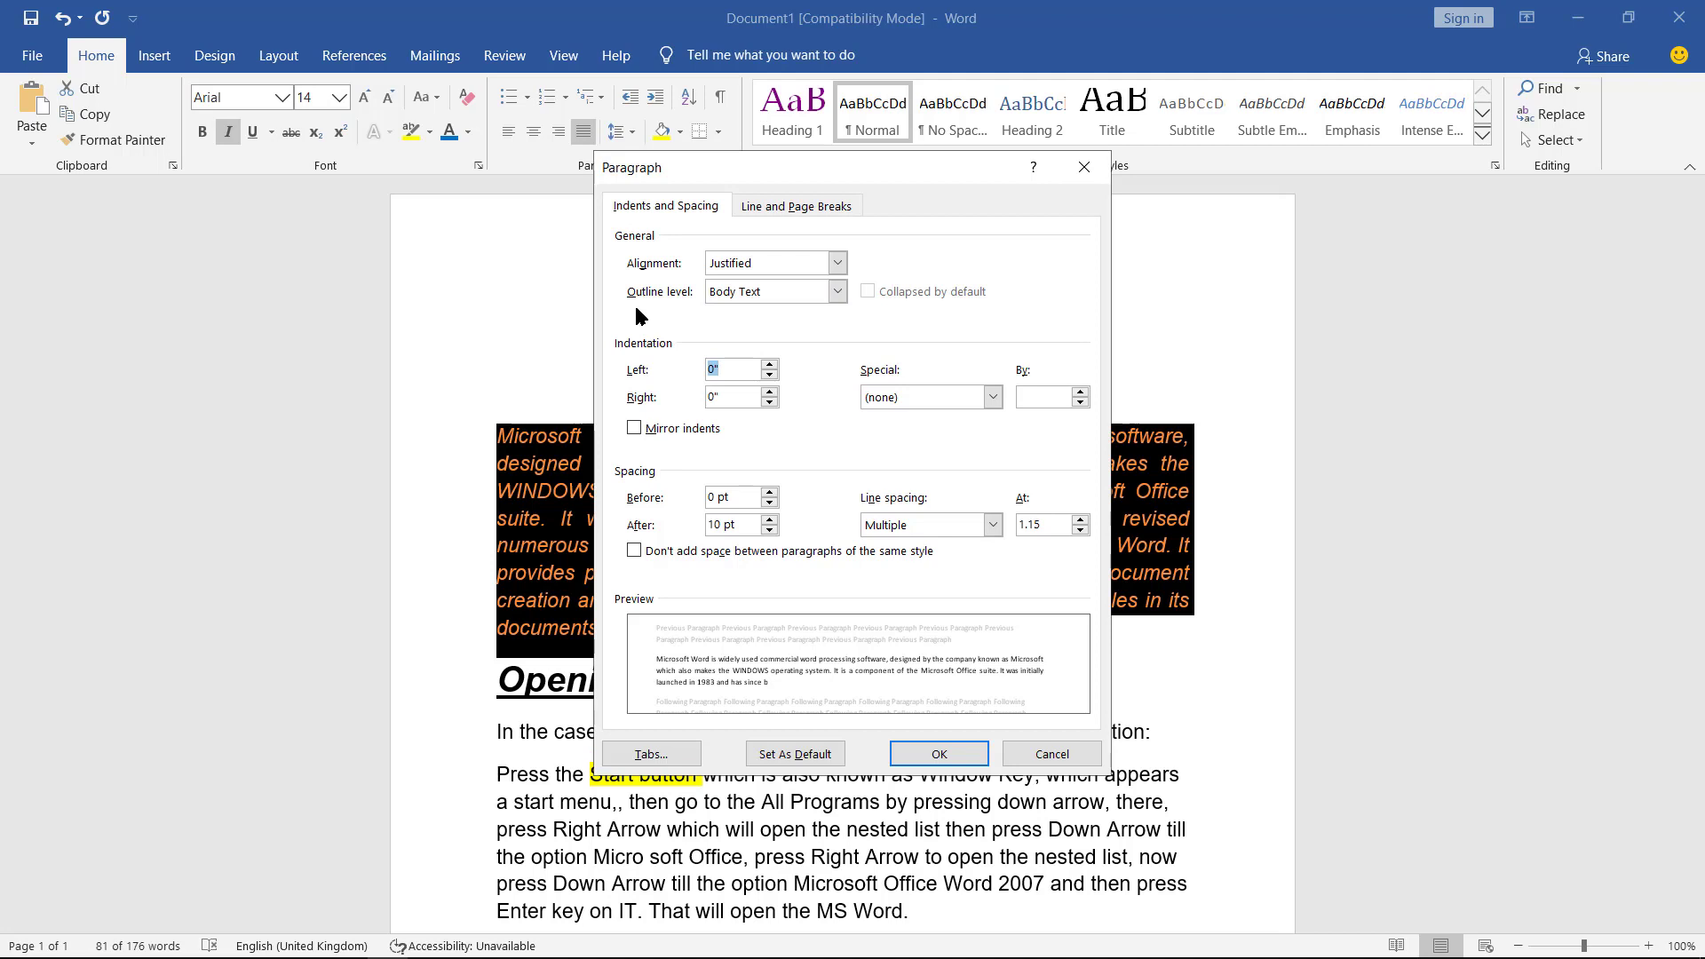
- Give the paragraph a First line special indentation of 0.5"
key(Tab)
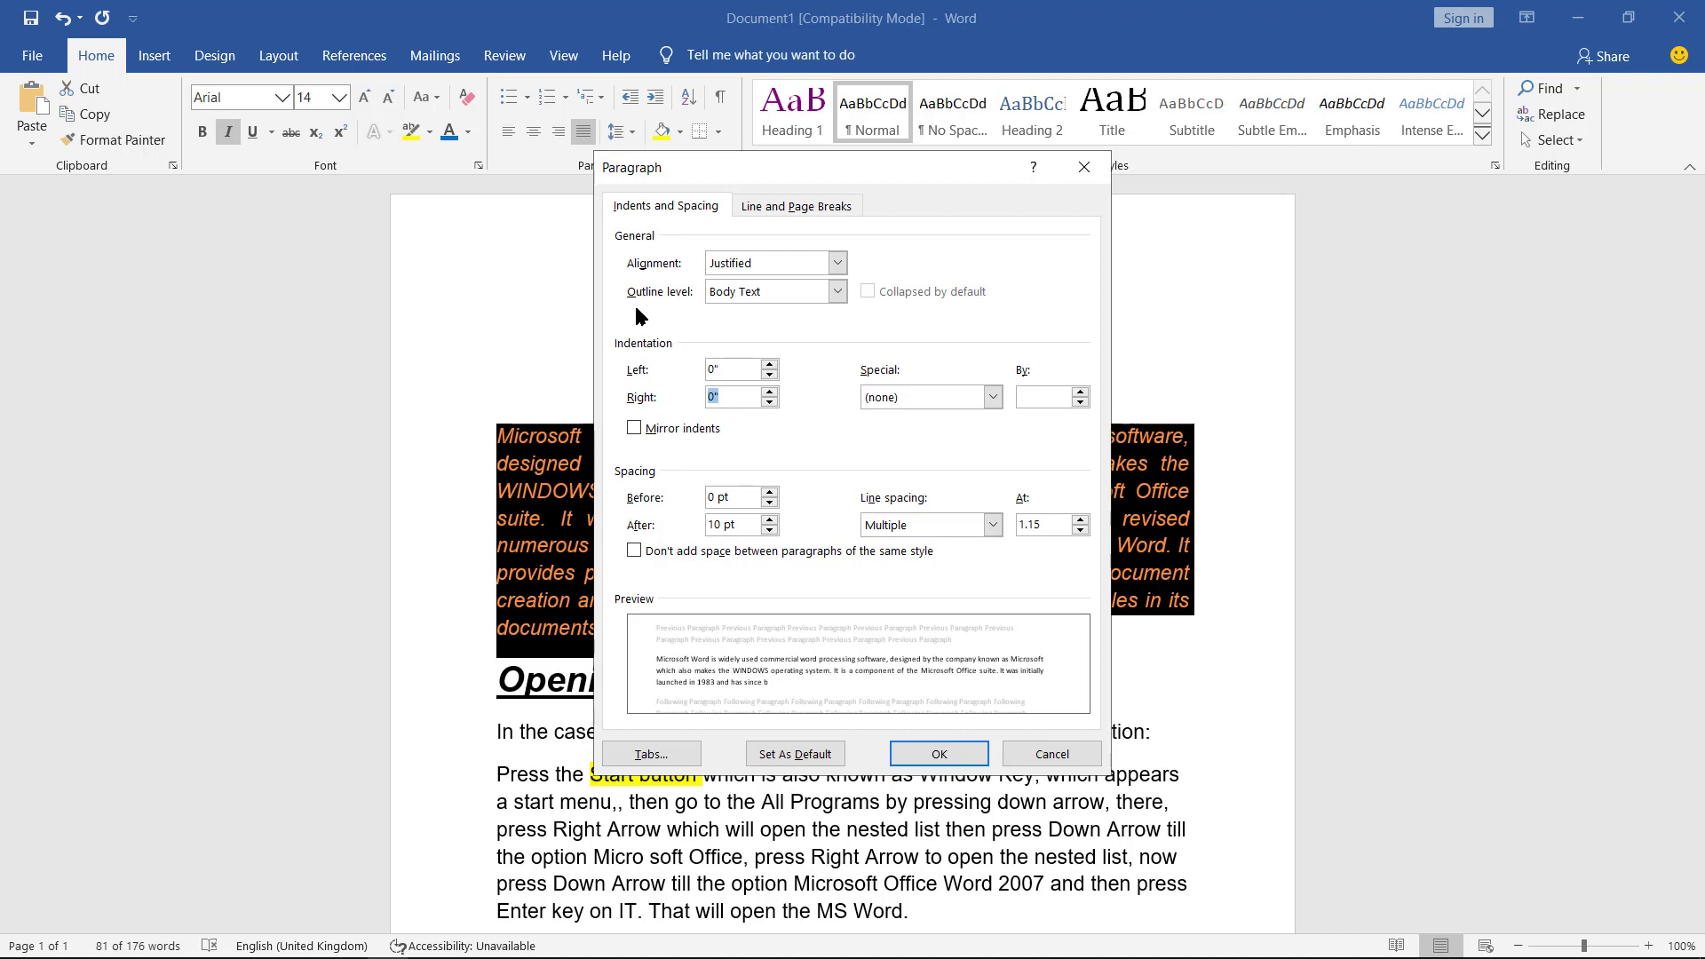
key(Tab)
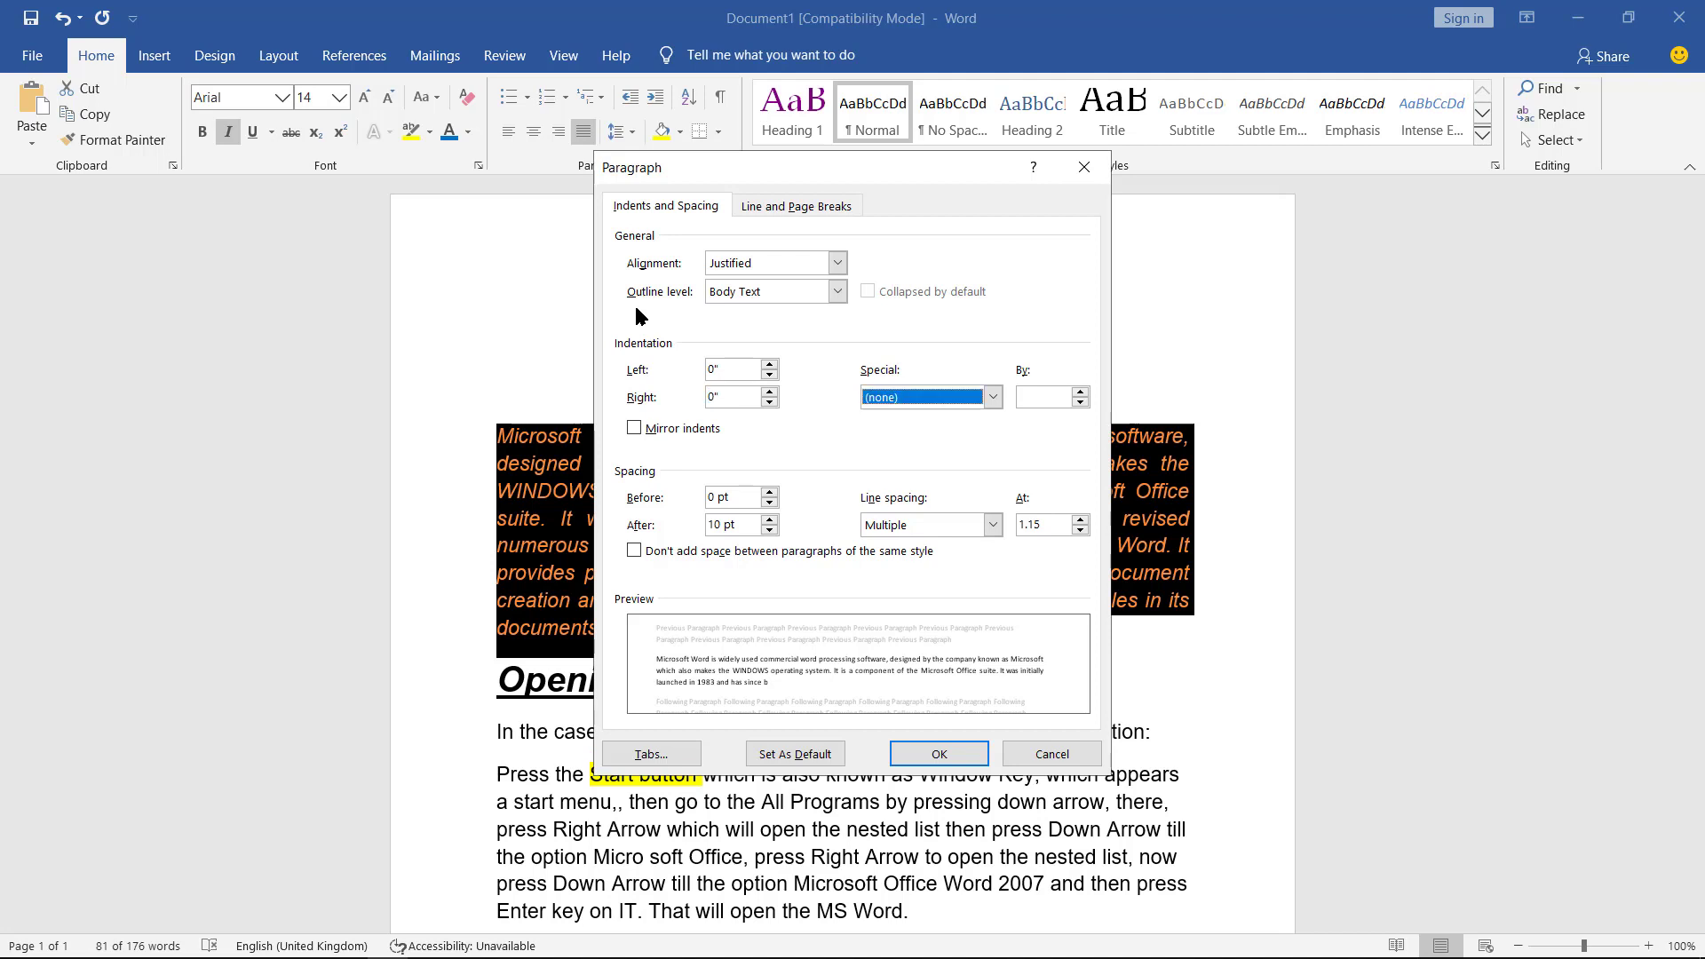
key(alt+Down)
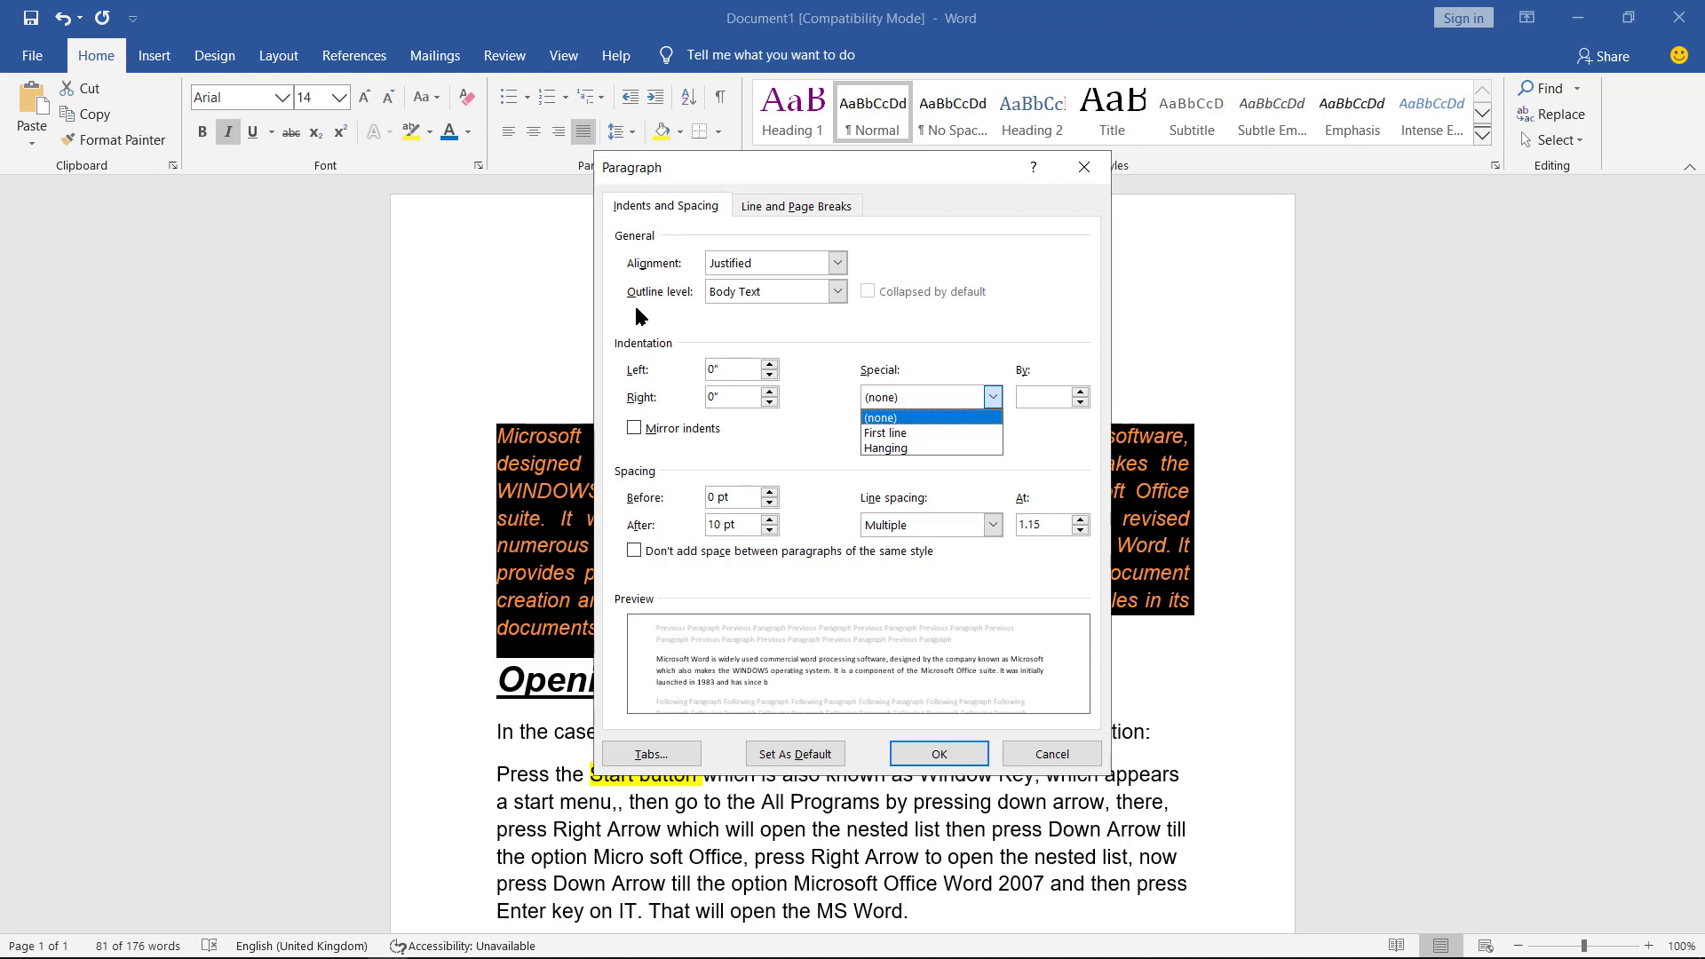
key(Down)
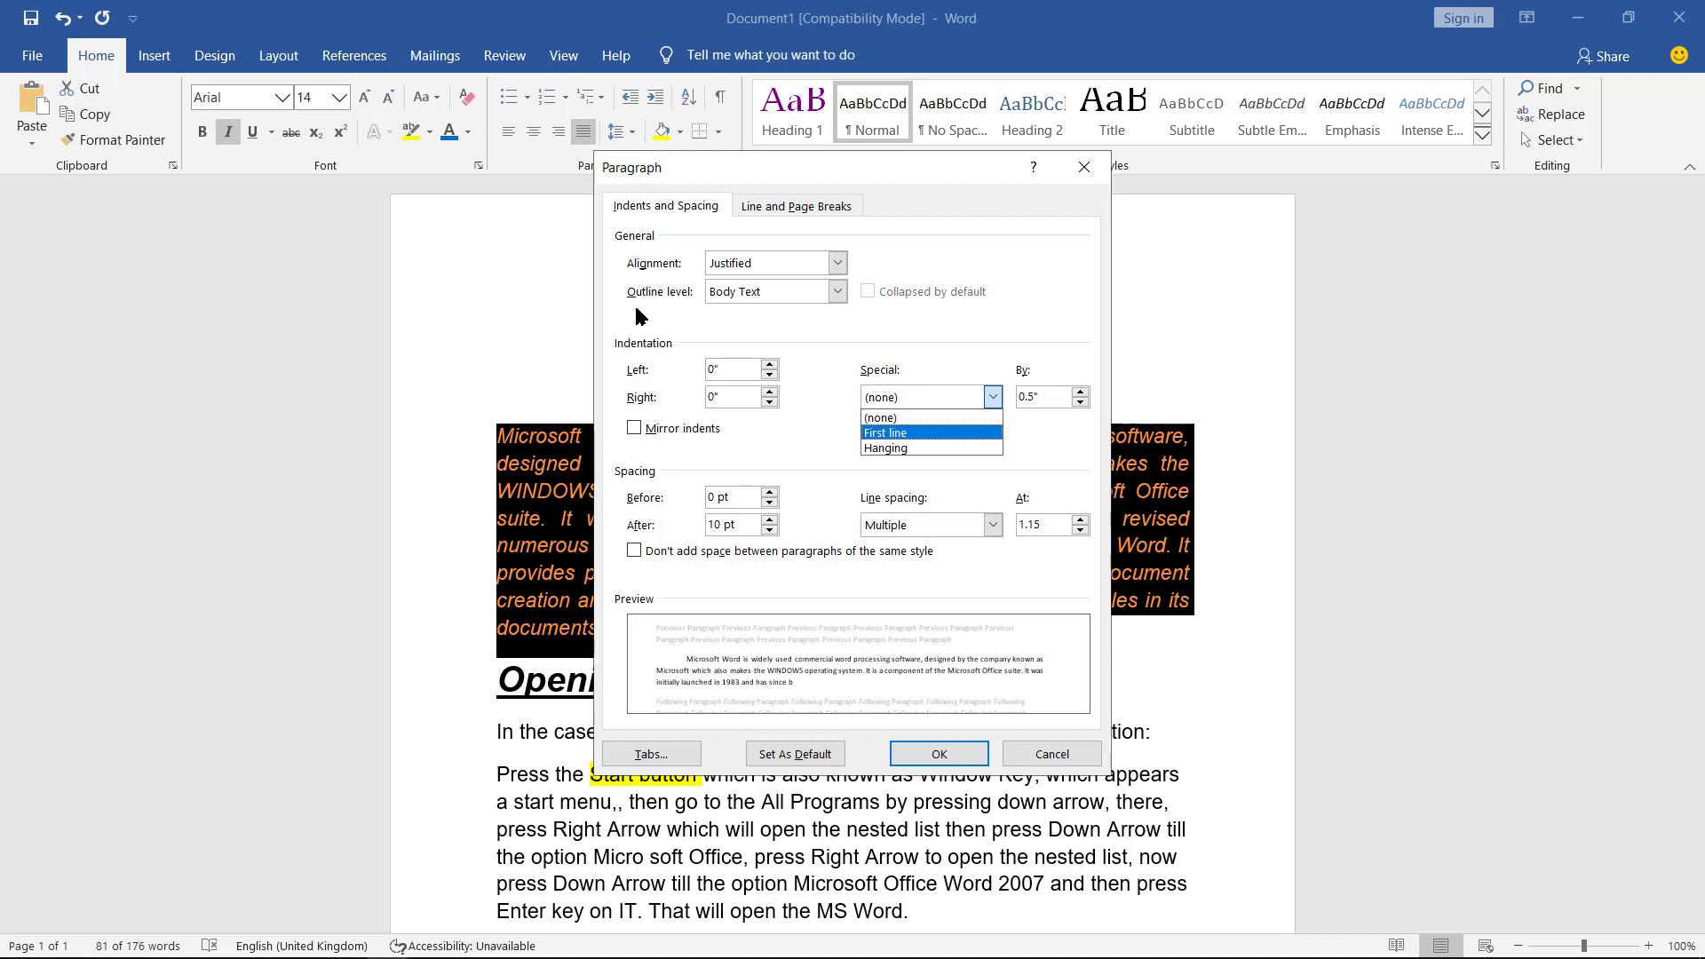
key(Down)
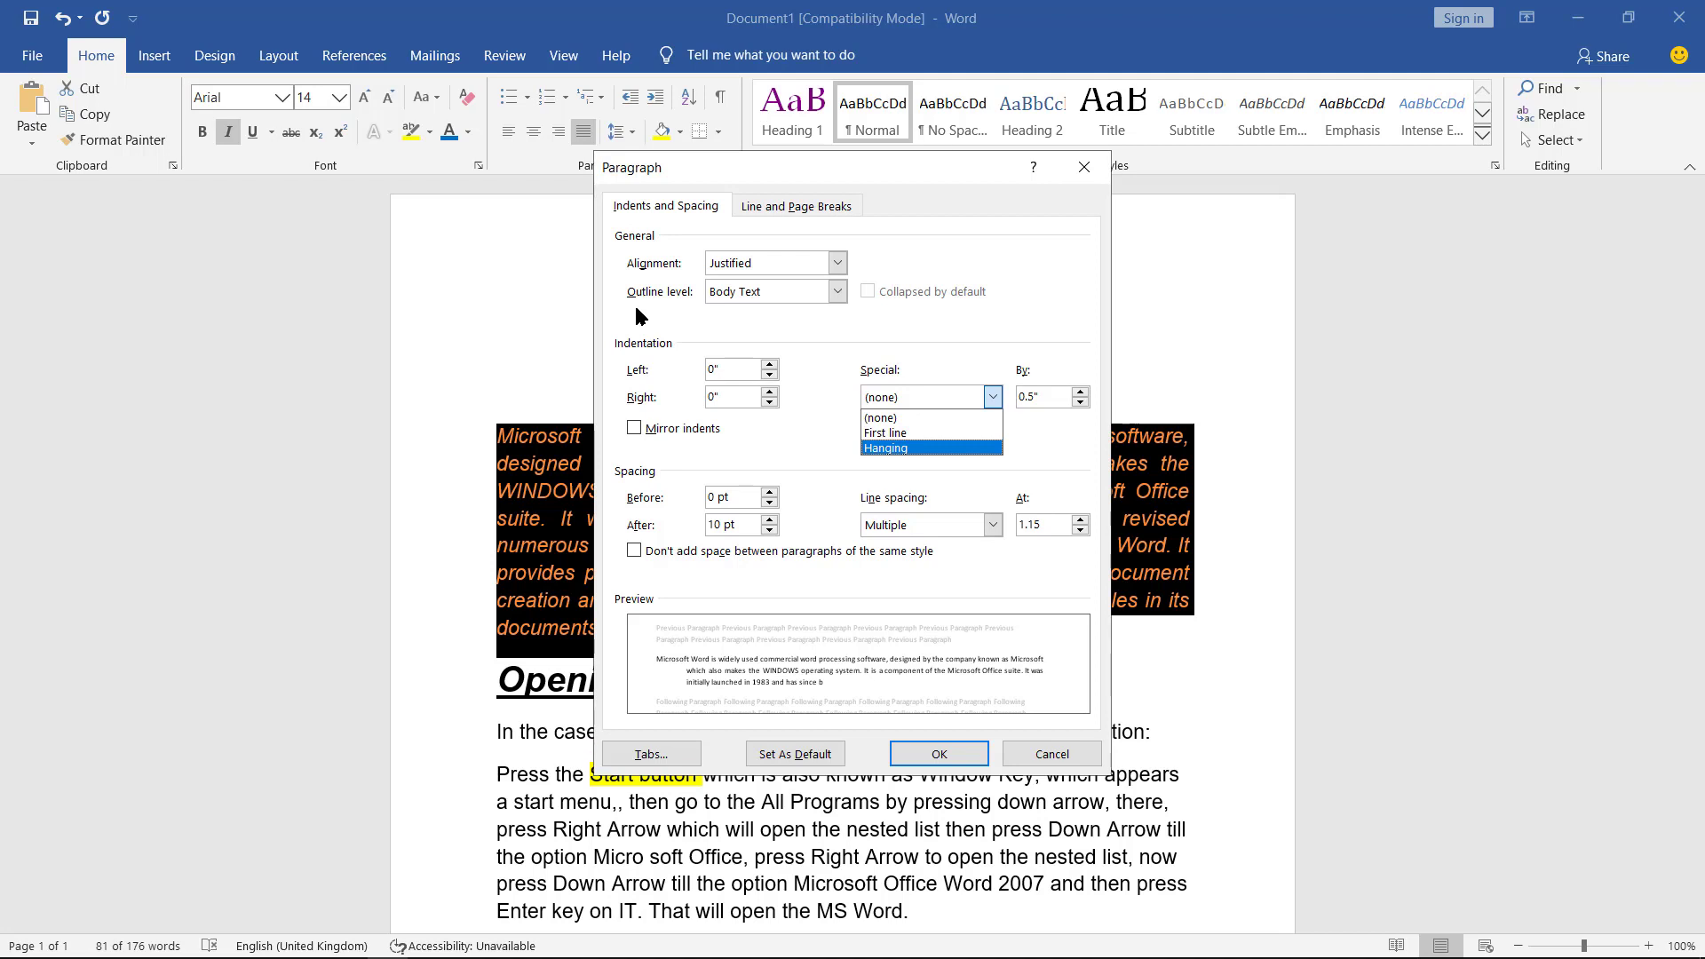
key(Up)
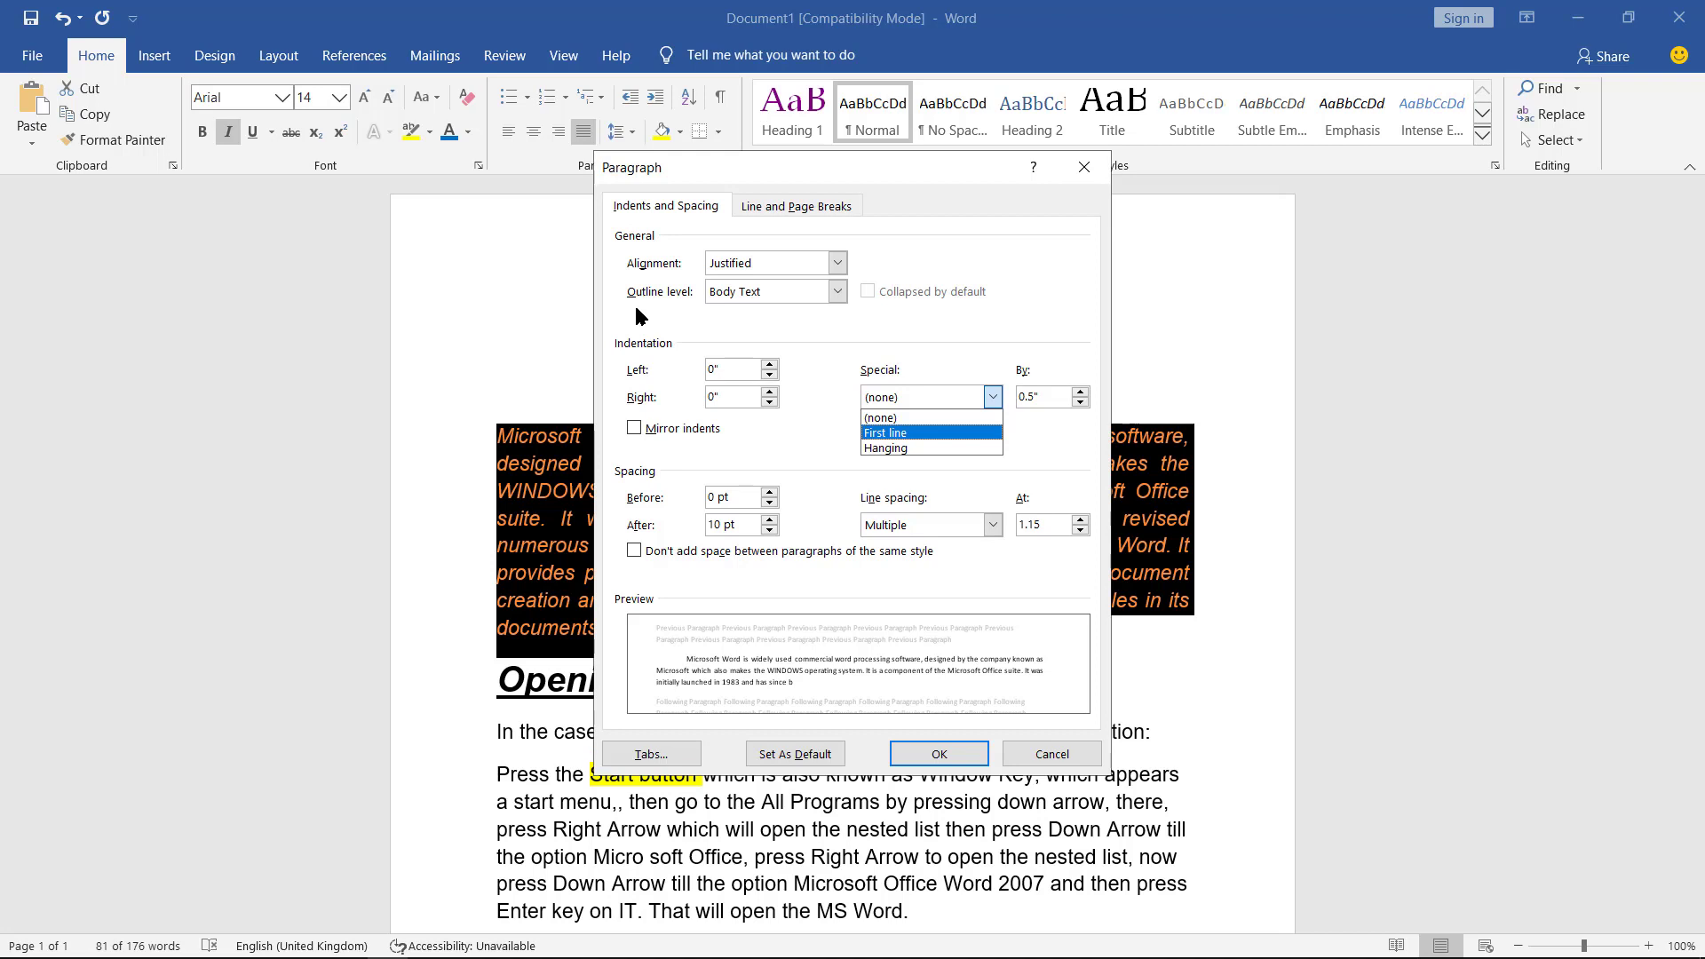
key(Return)
key(Tab)
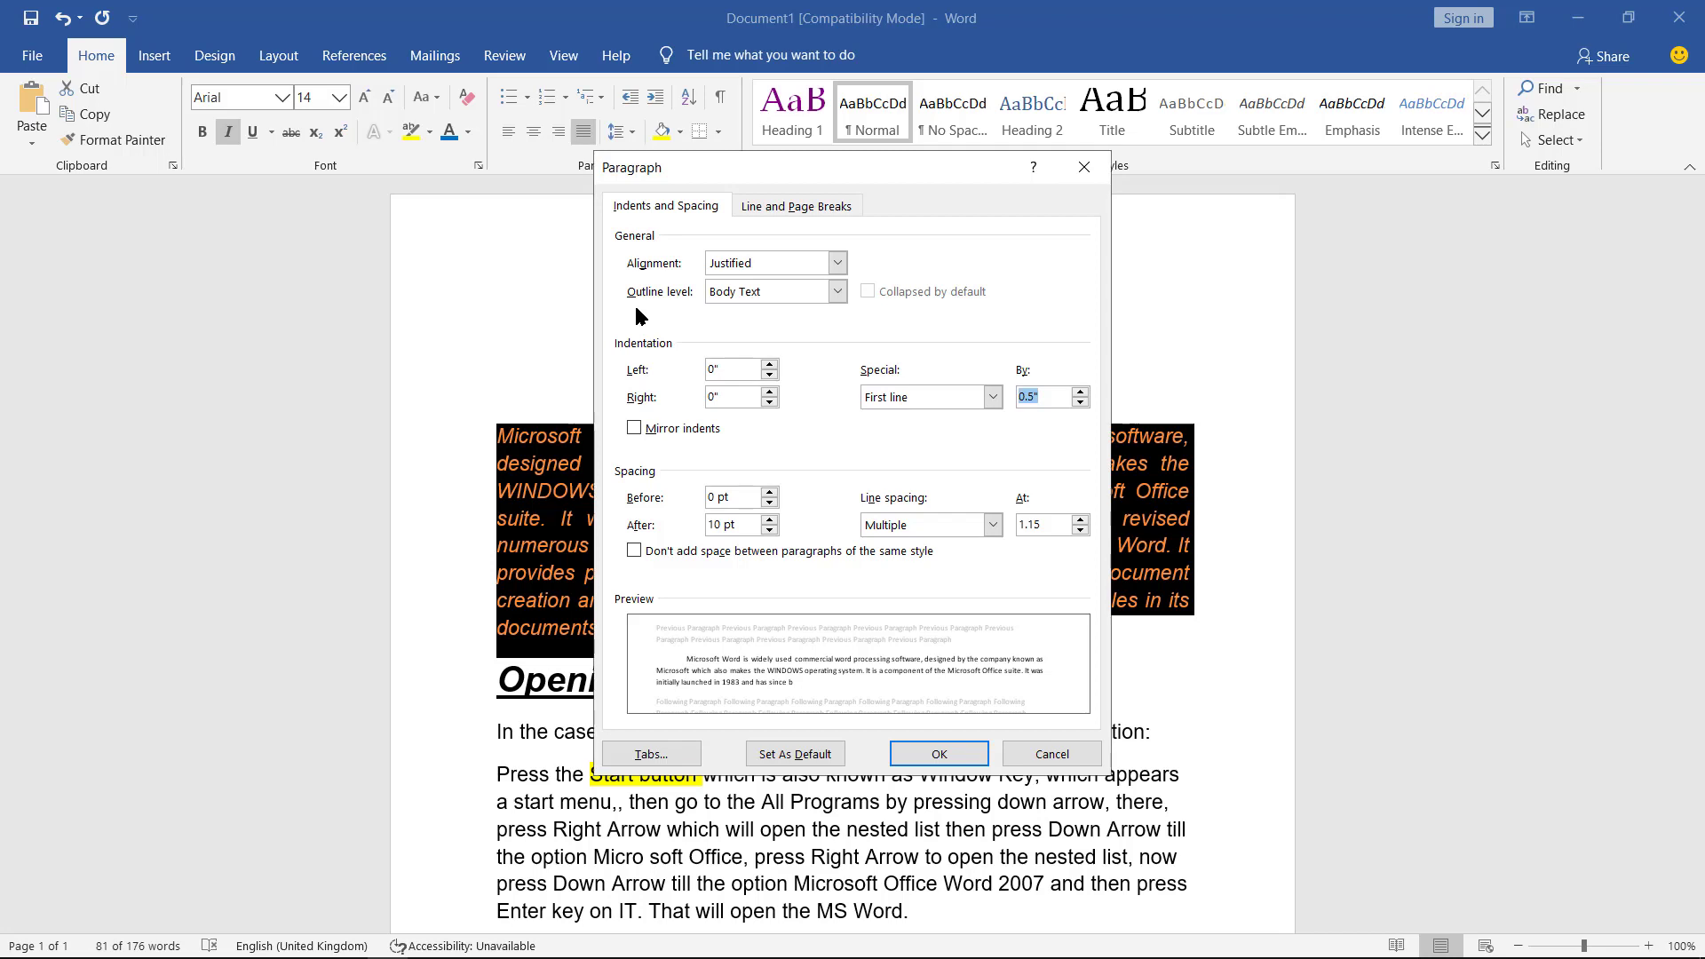
- Go through the line spacing options from Single to Multiple for the selected paragraph and try Multiple at 3
key(Tab)
key(Tab)
key(Tab)
key(Tab)
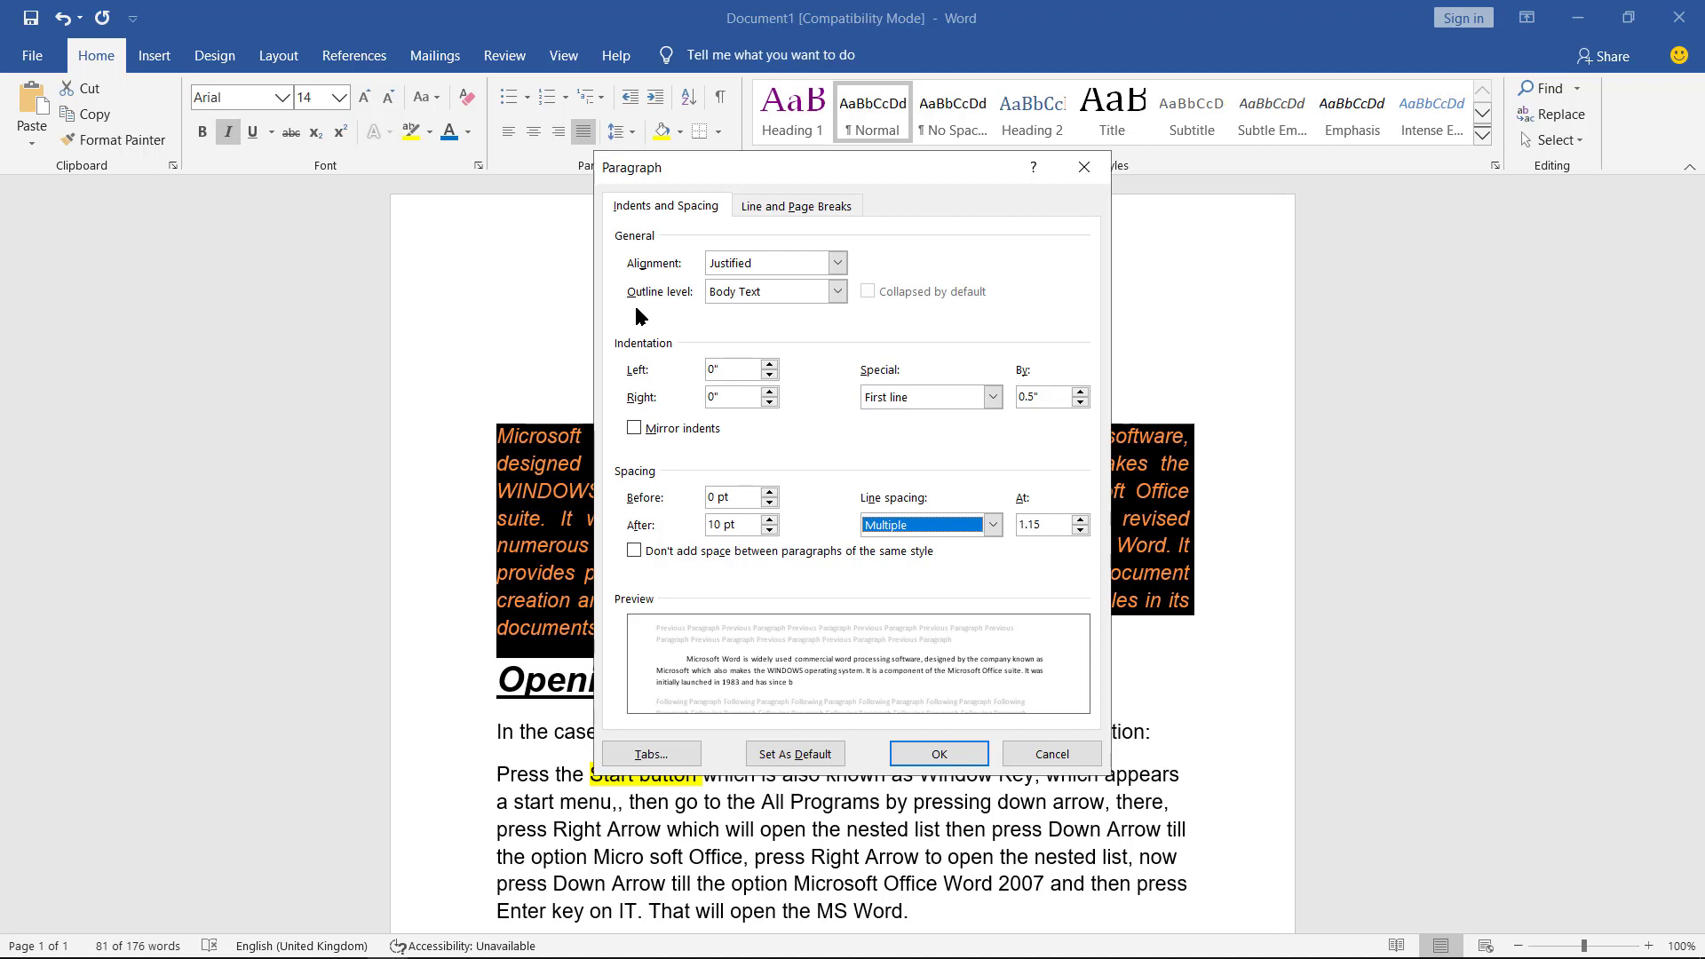
key(alt+Down)
key(Up)
key(Up)
key(Up)
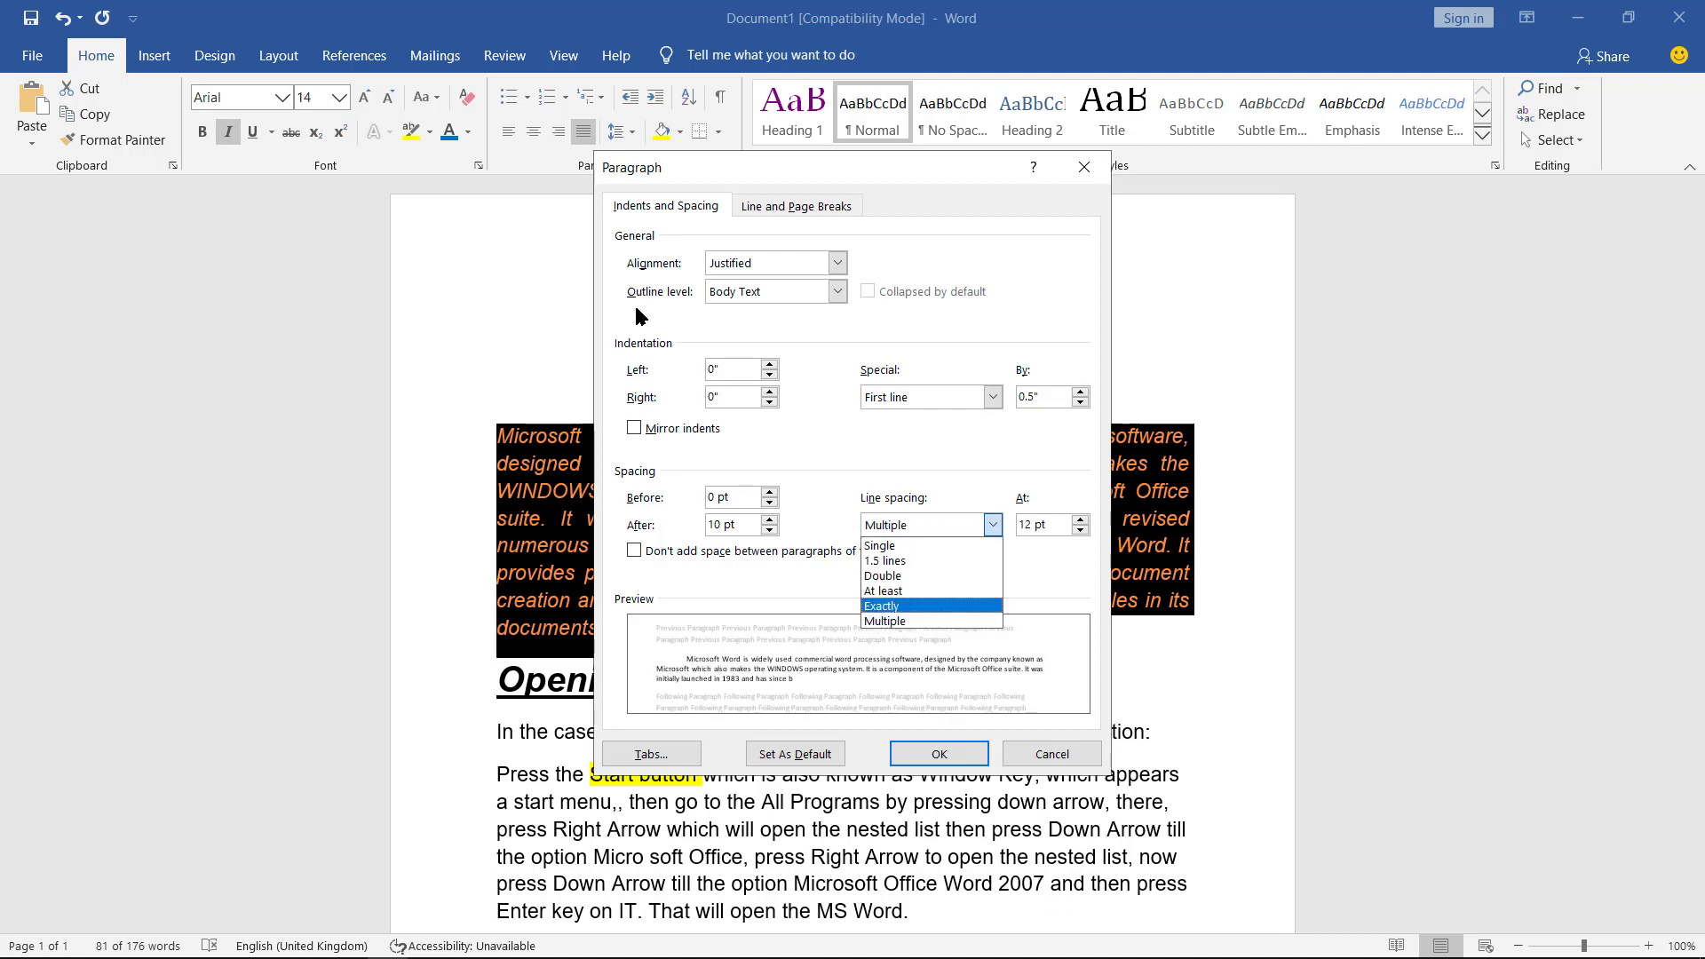
key(Up)
key(Up)
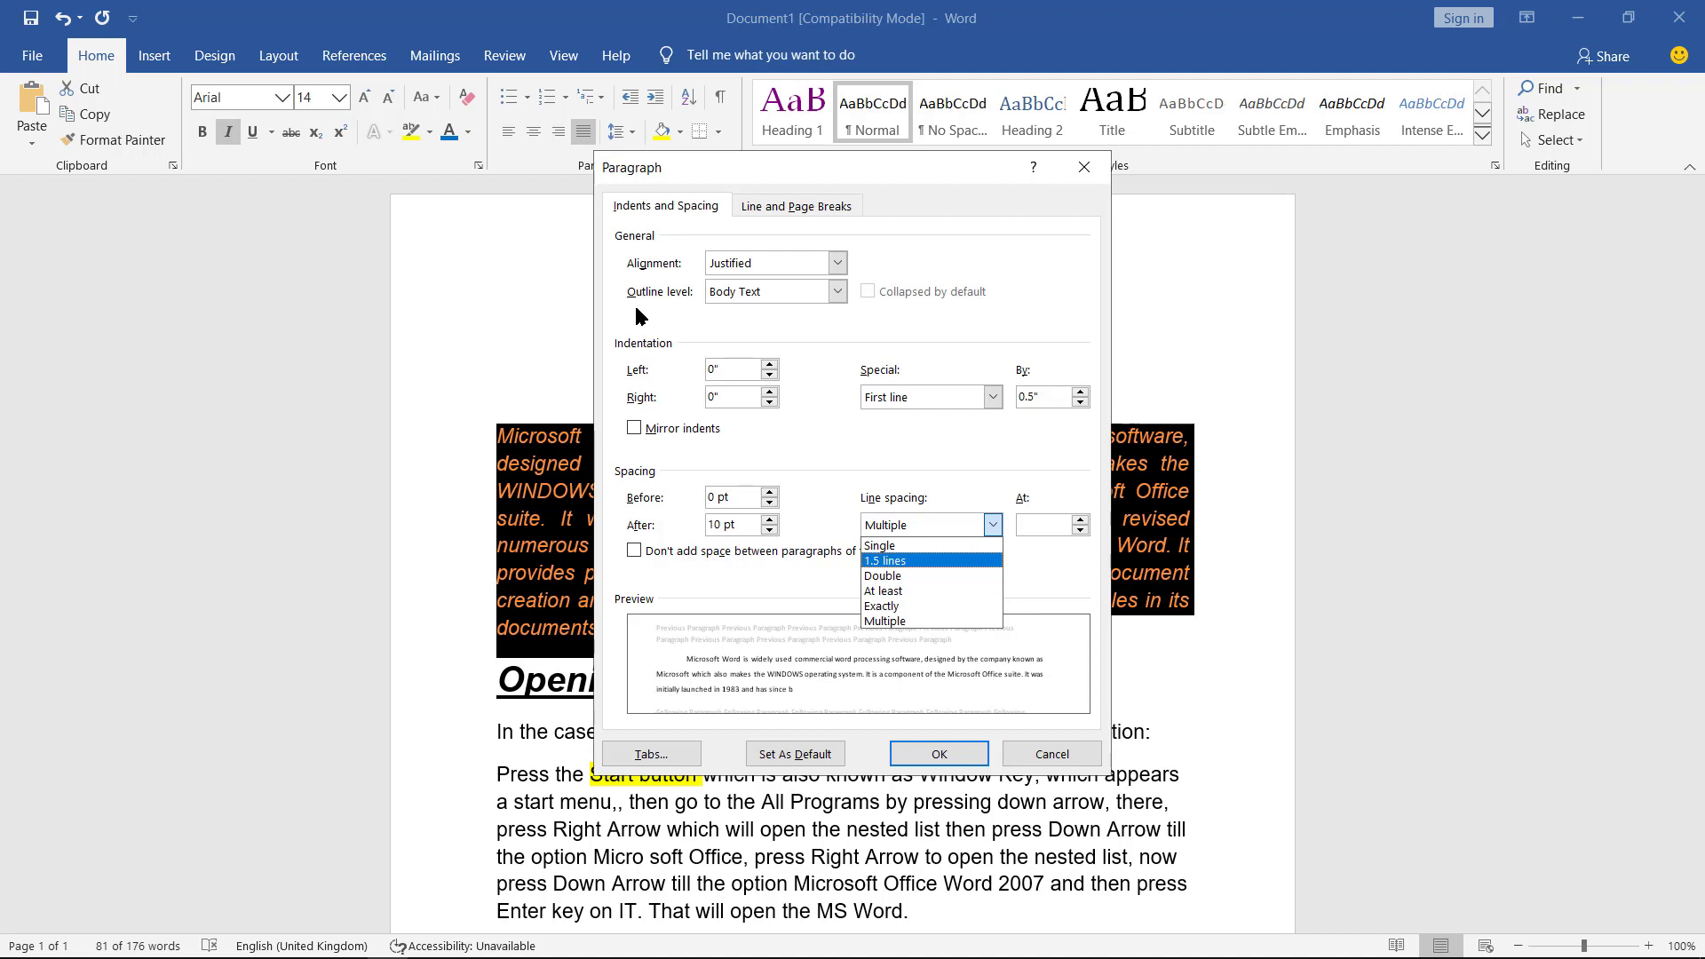
key(Down)
key(Up)
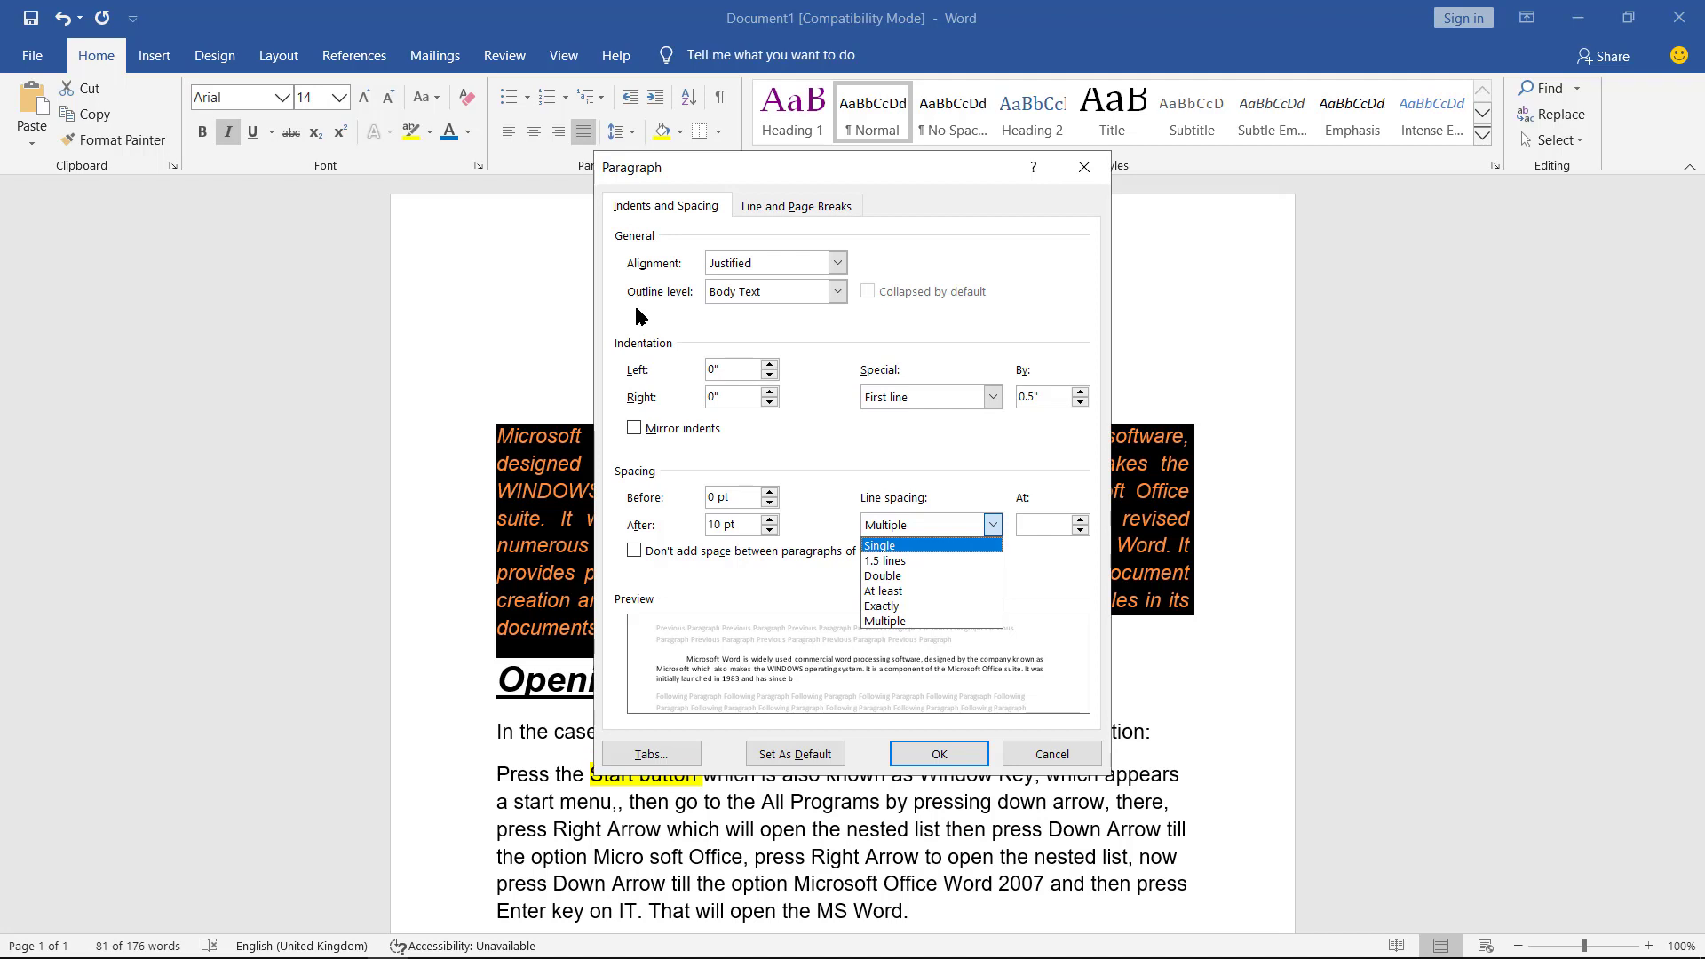
key(Down)
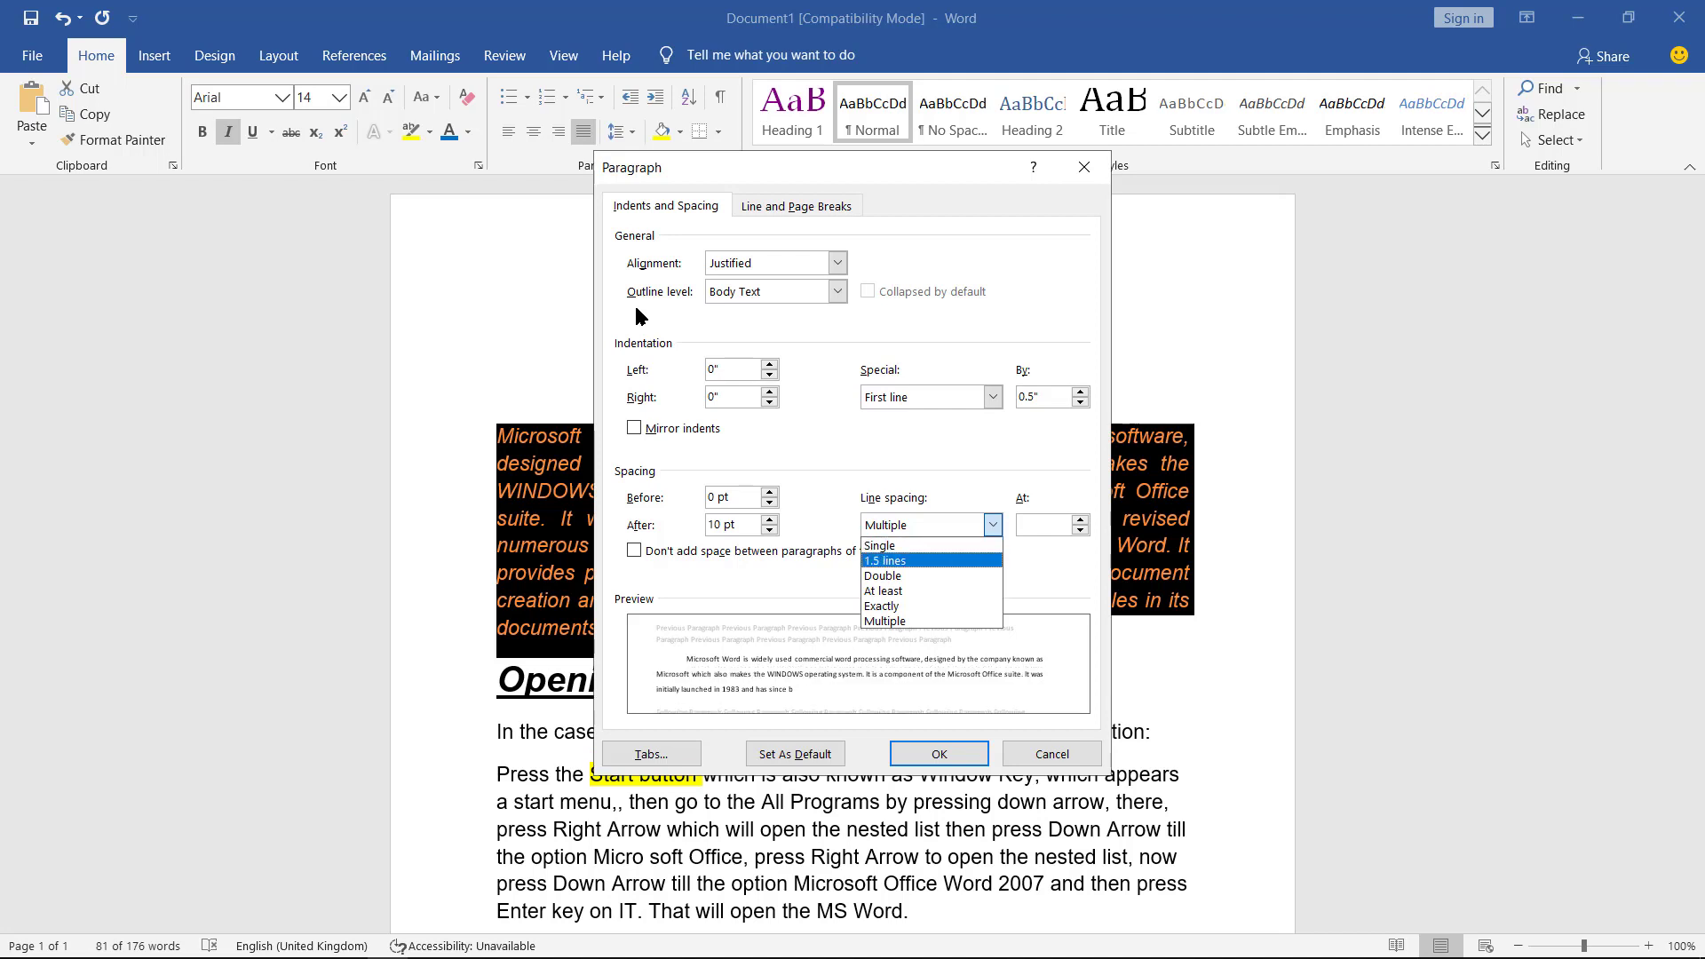
key(Down)
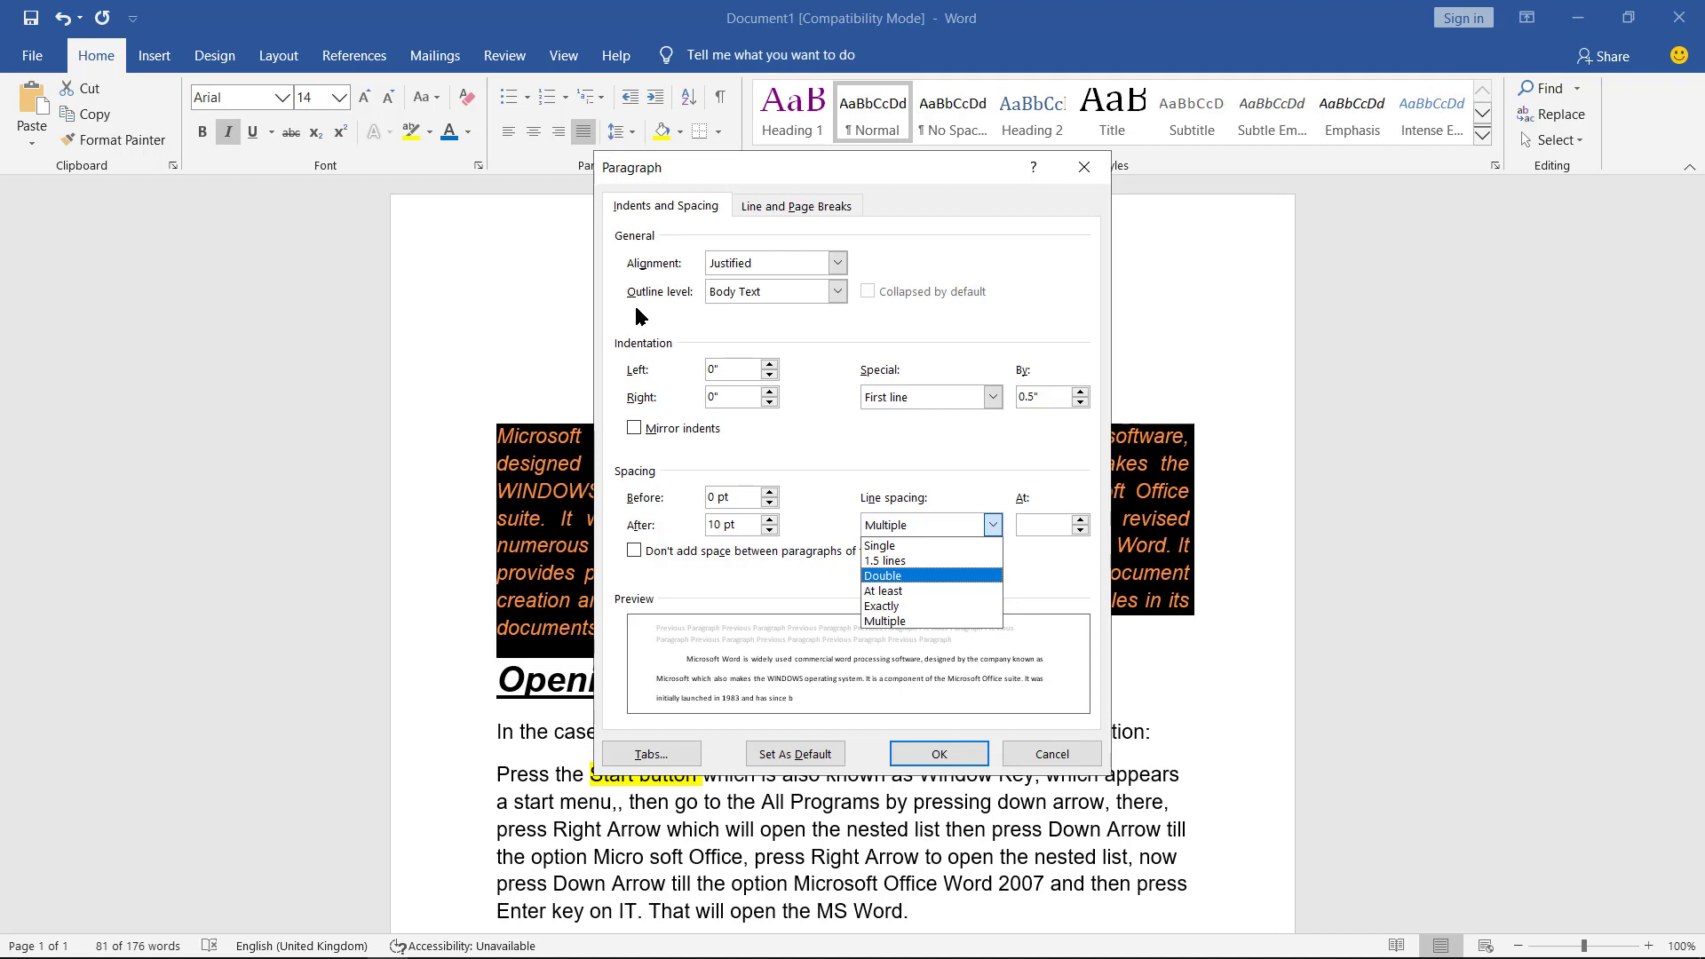
key(Down)
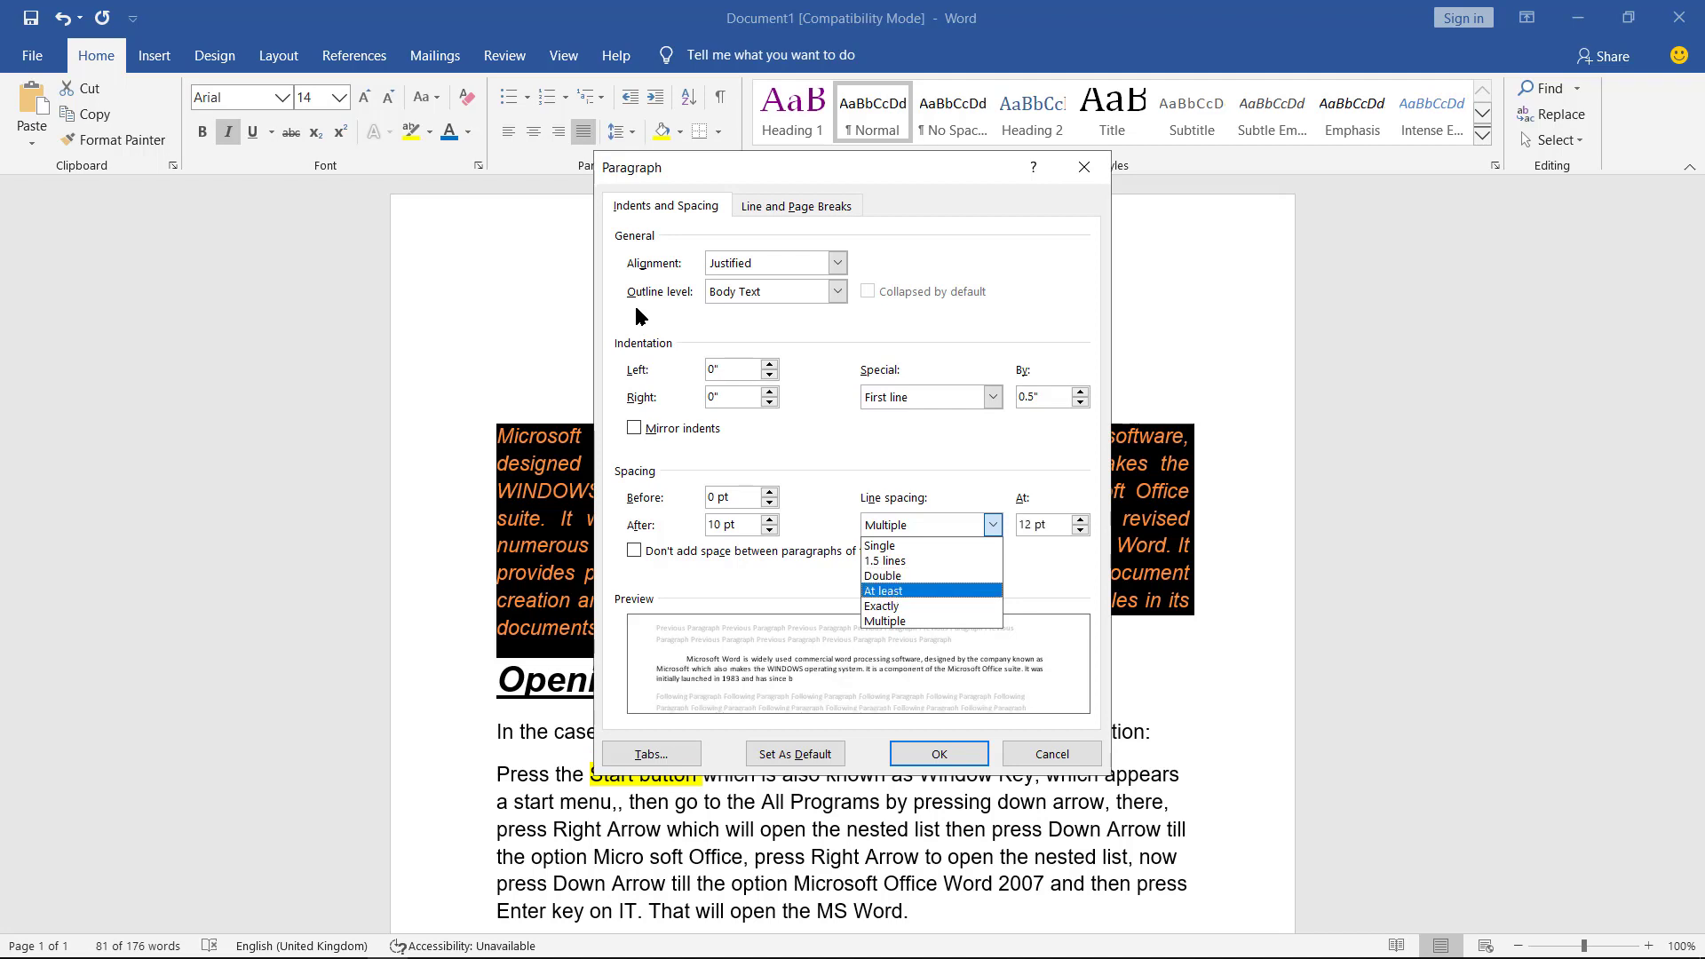
key(Down)
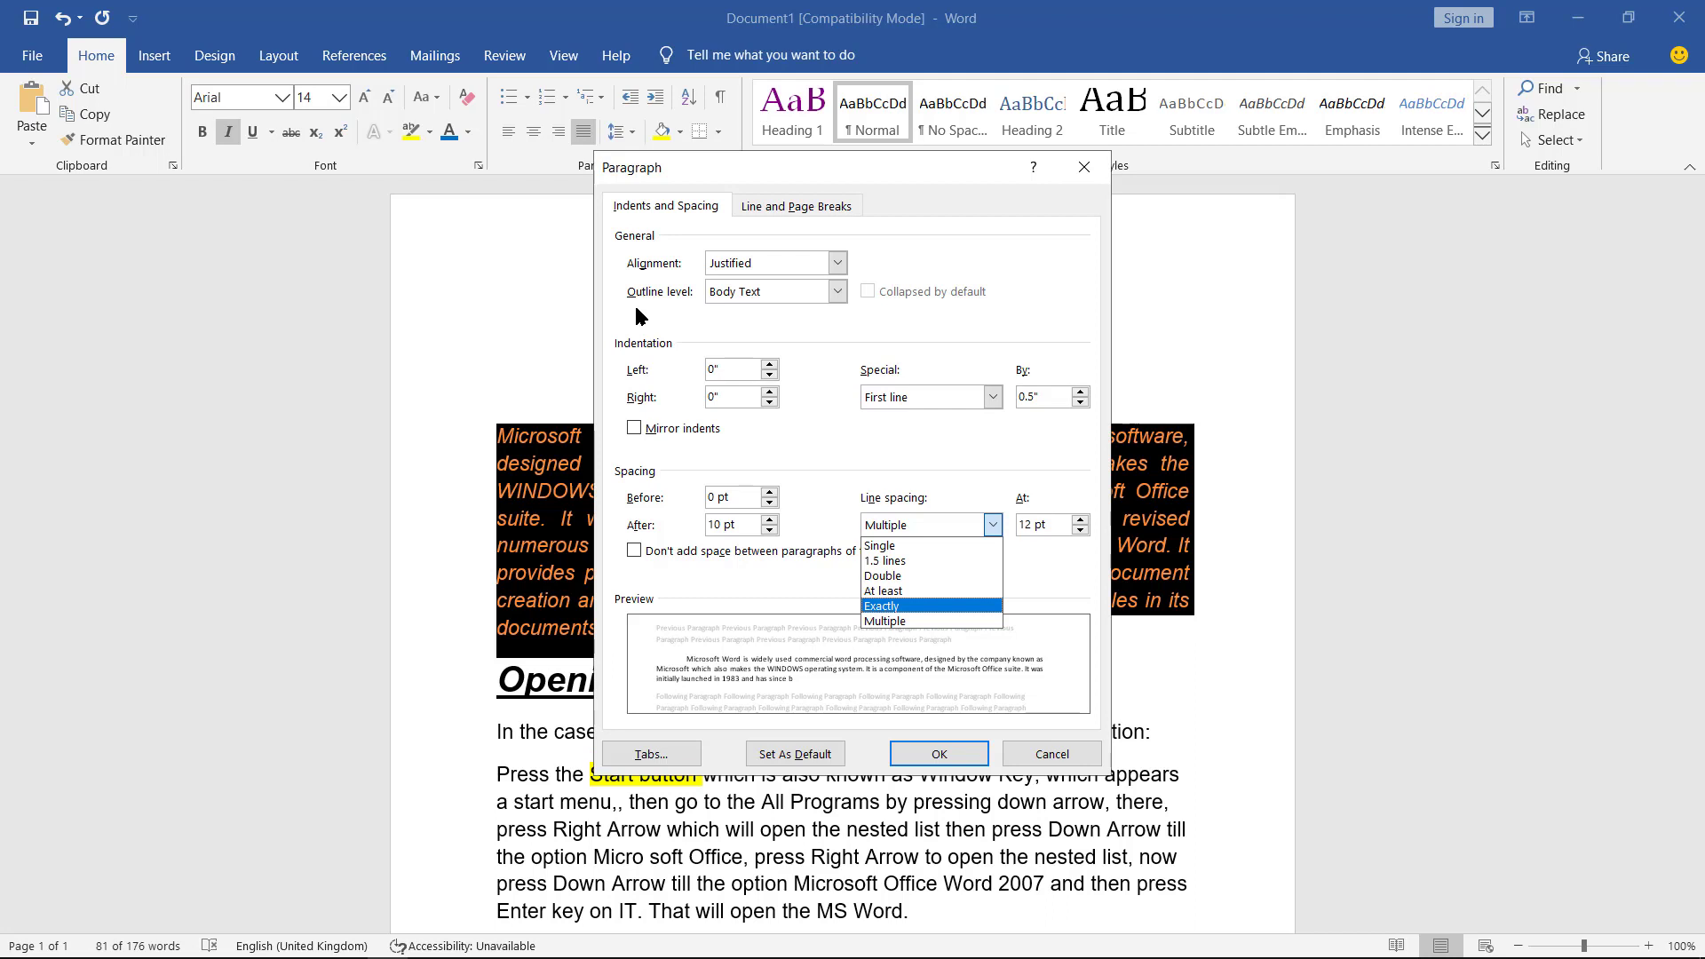
key(Down)
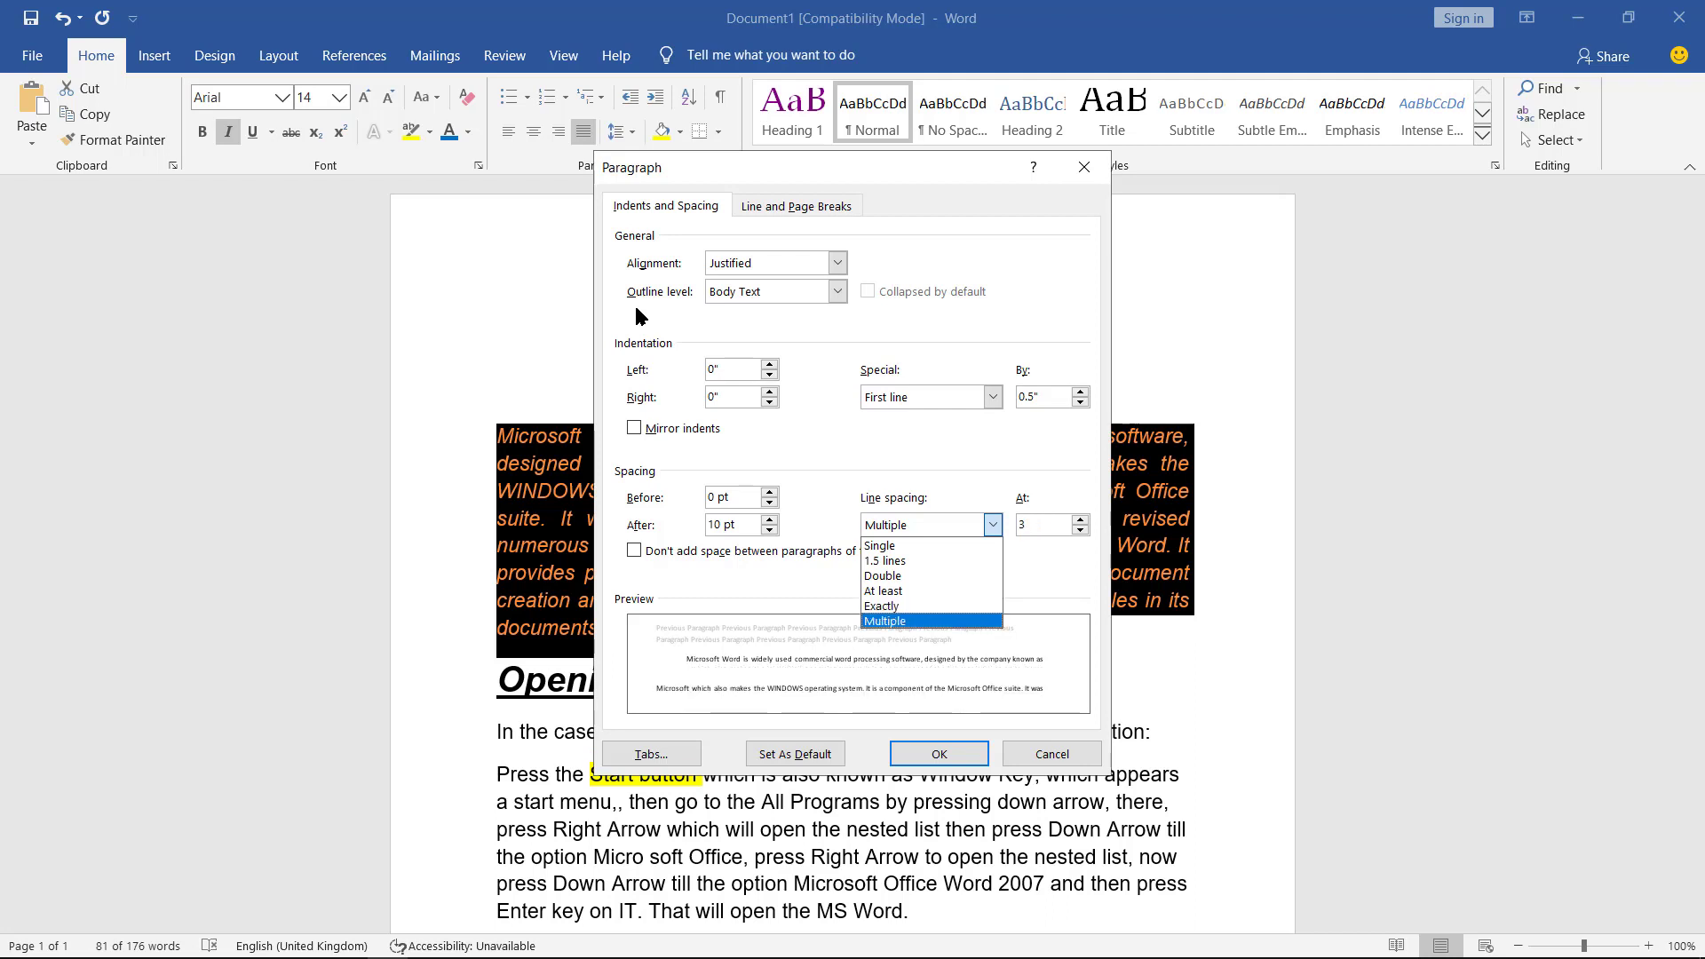
key(Return)
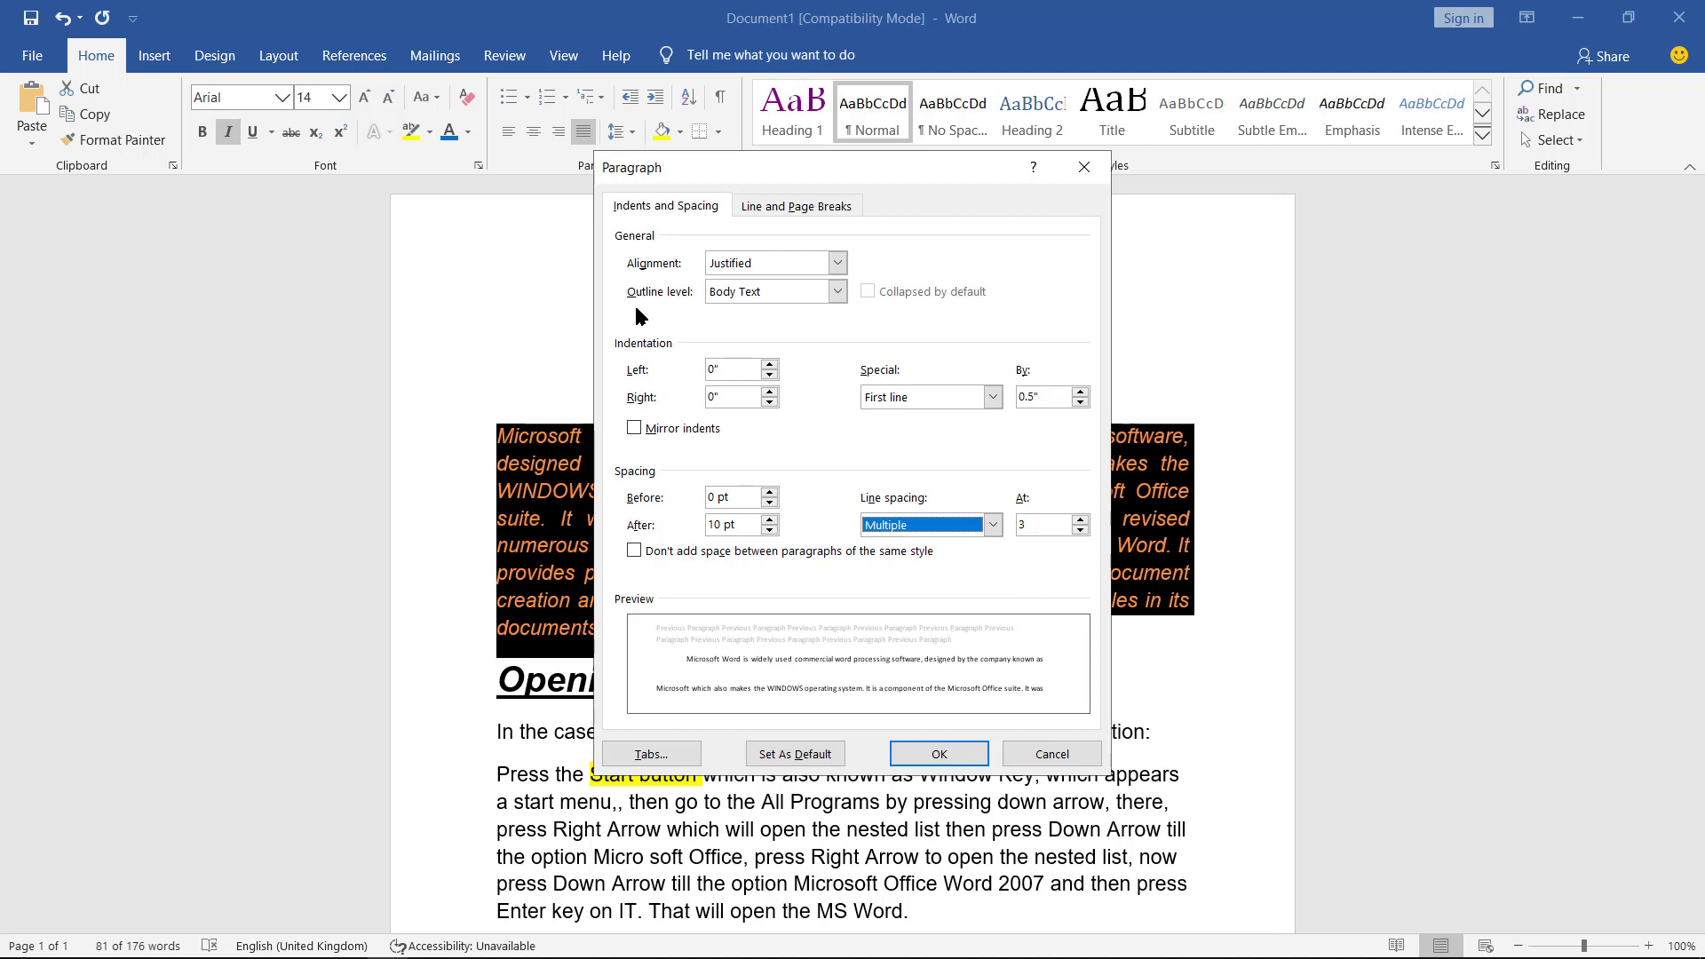
key(Tab)
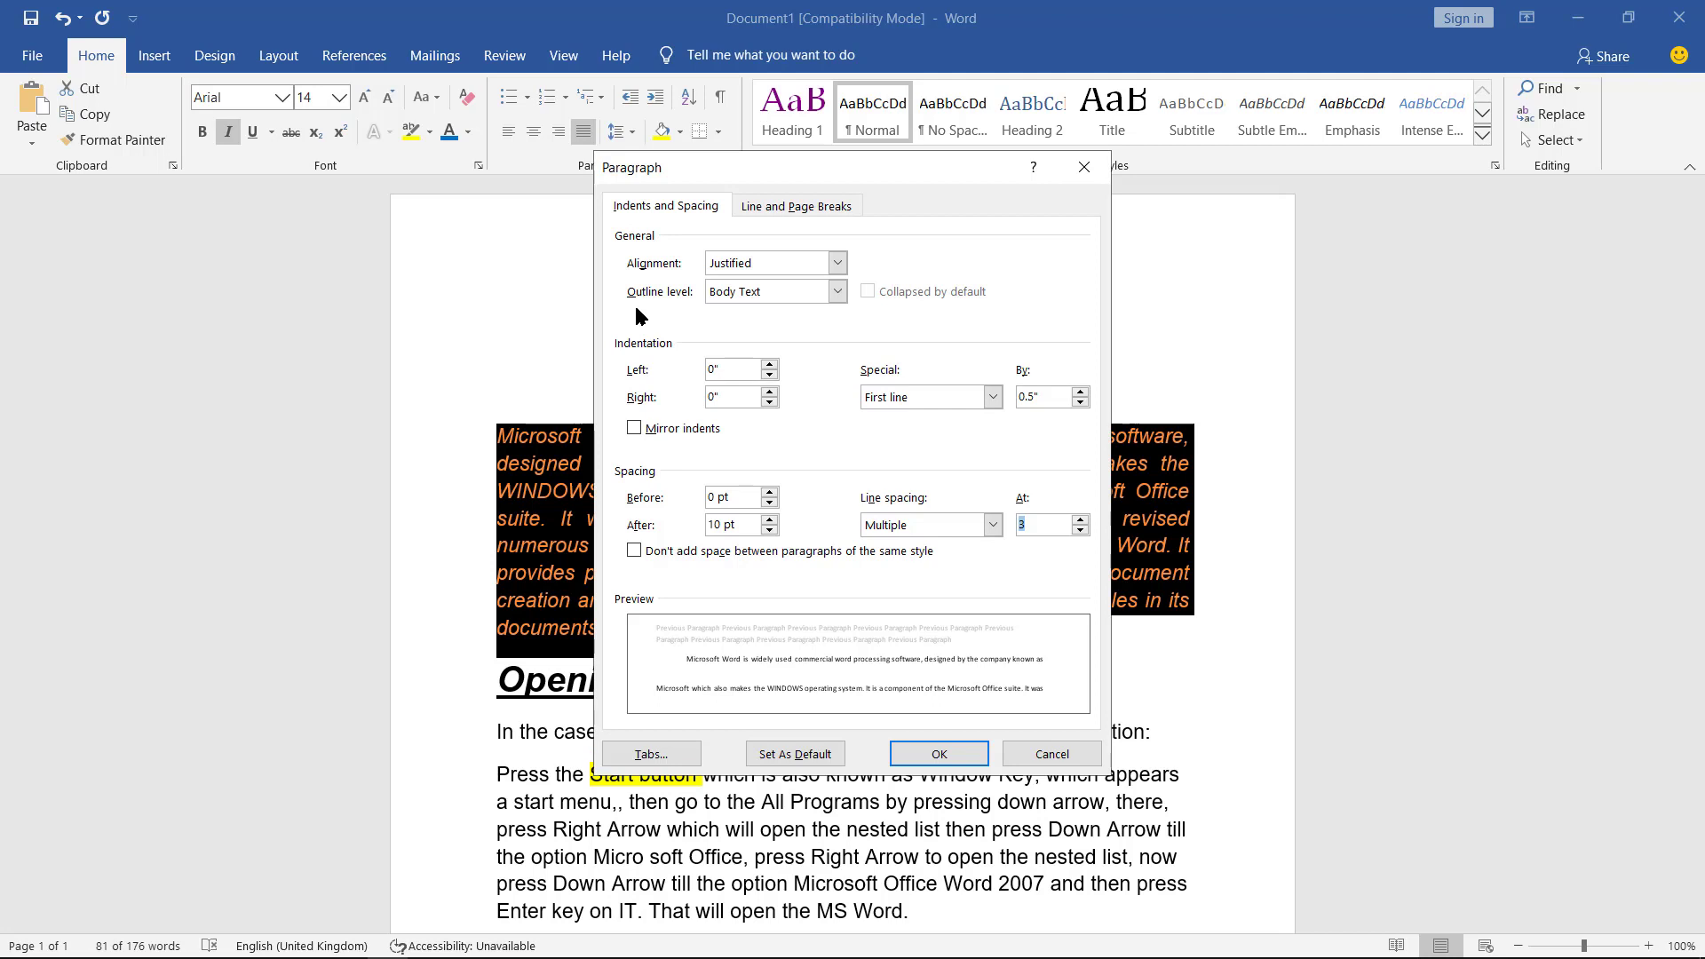
- Set the selected paragraph's line spacing to 1.5 lines
key(shift+Tab)
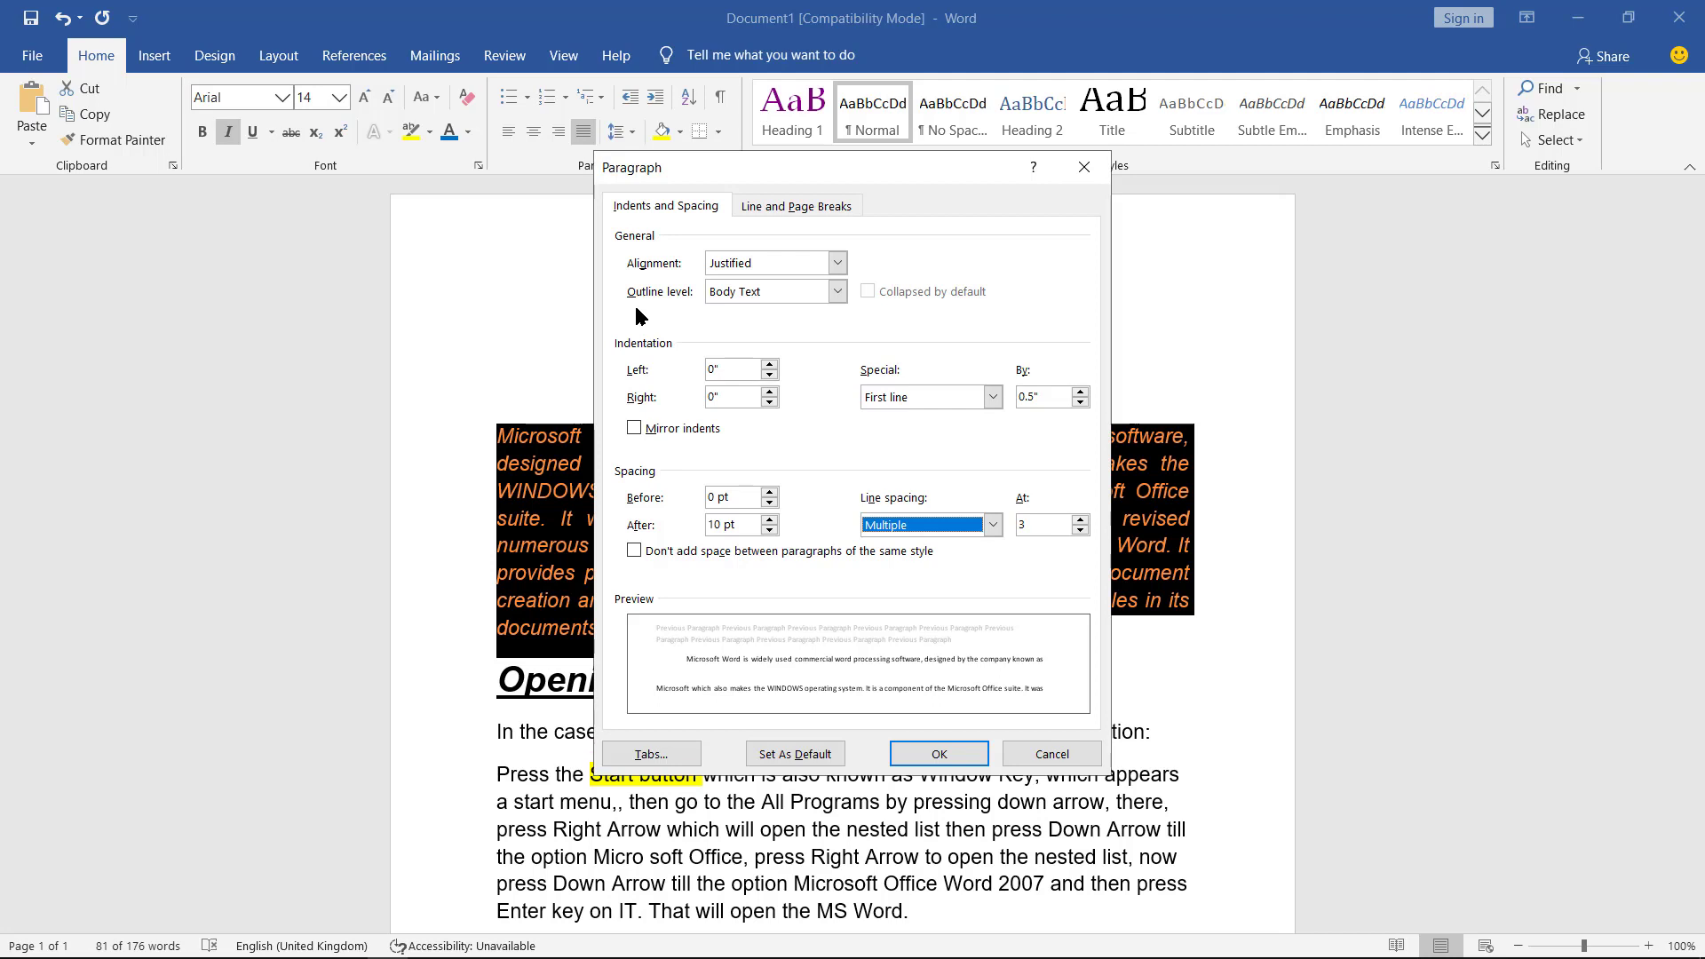
key(alt+Down)
key(Up)
key(Up)
key(Up)
key(Up)
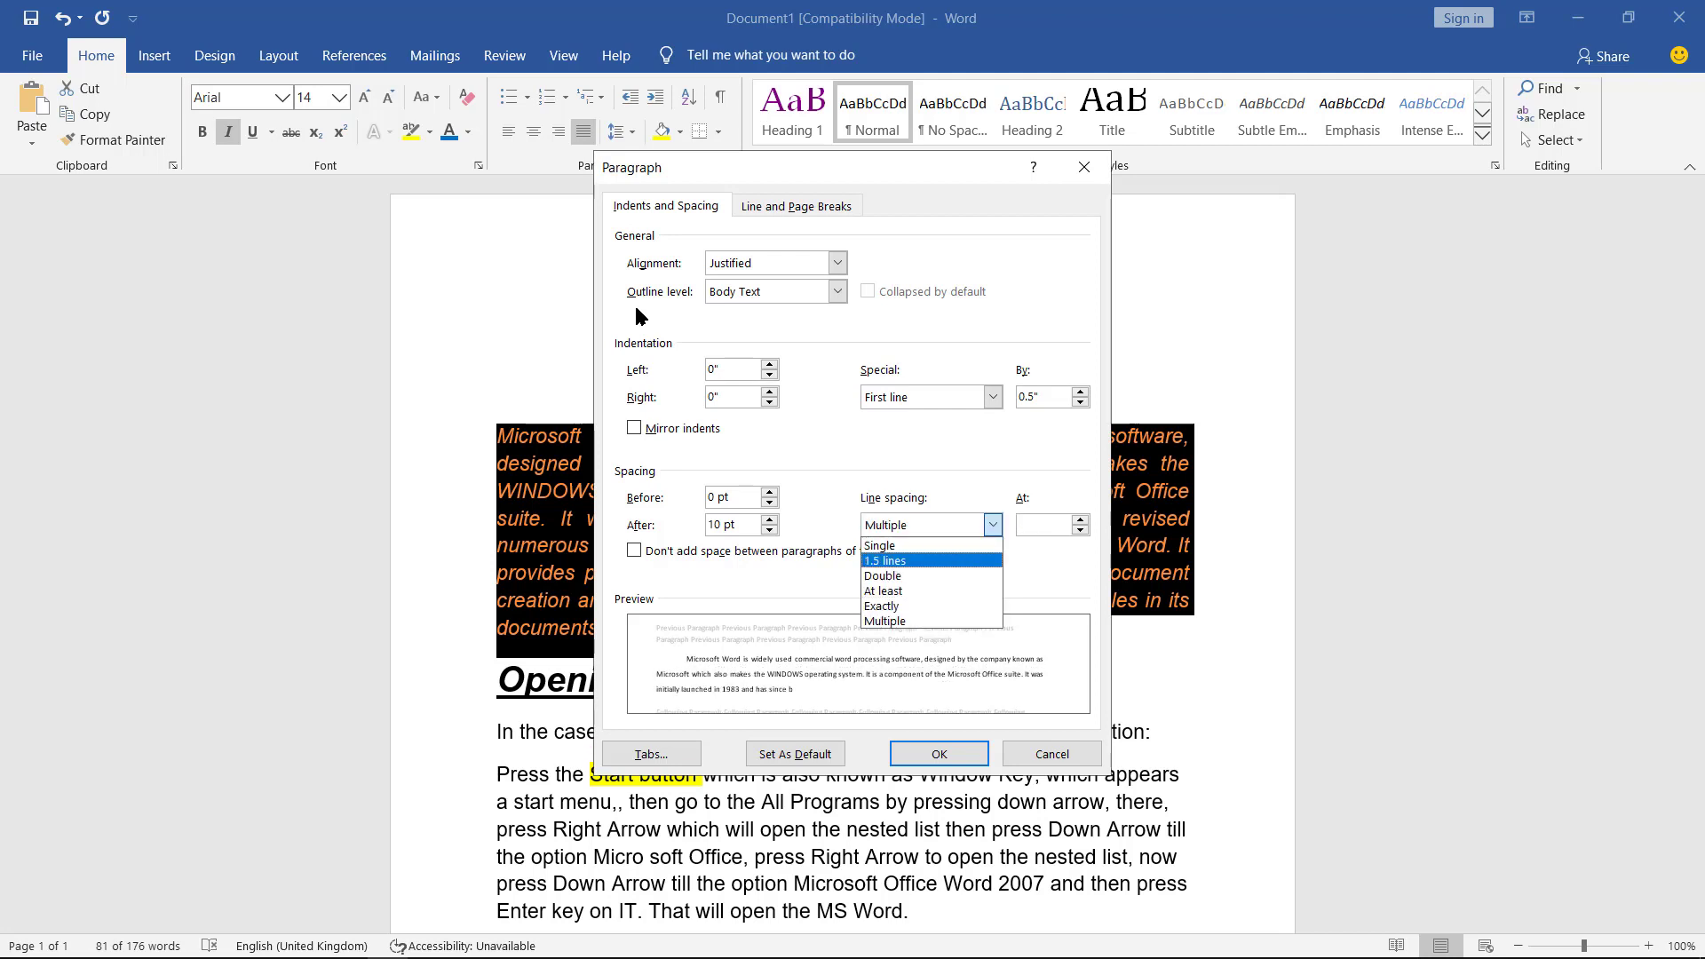
key(Return)
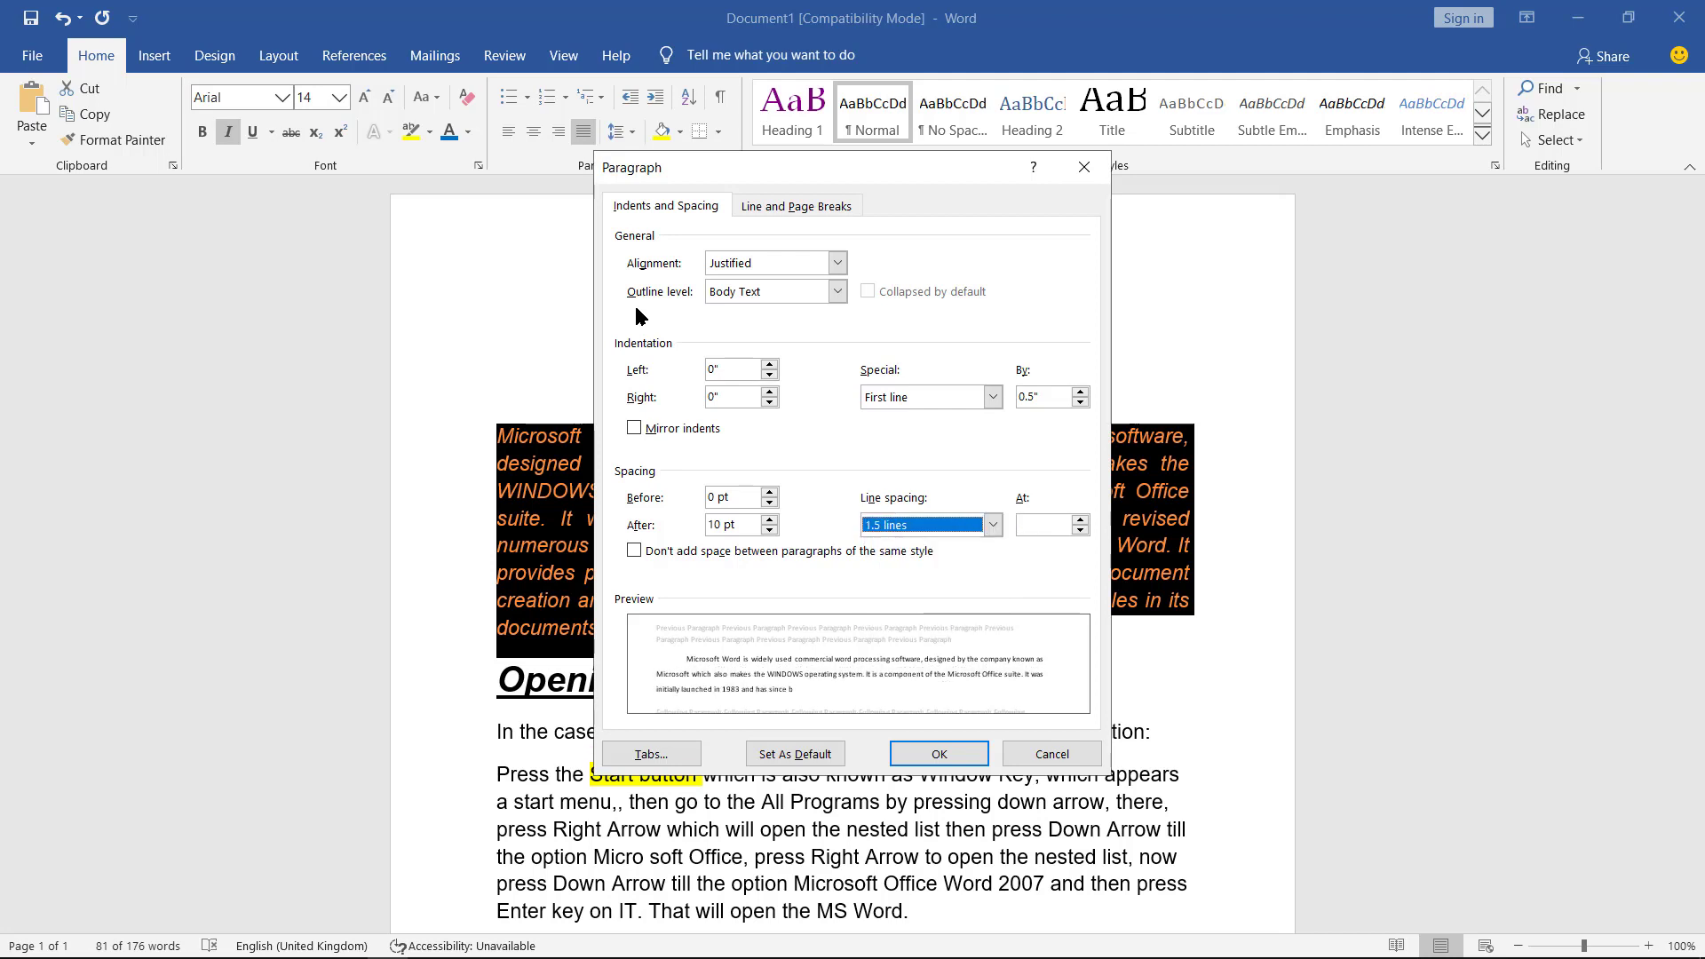
- Apply the paragraph settings to the selected text without making them the default, and deselect the paragraph
key(Tab)
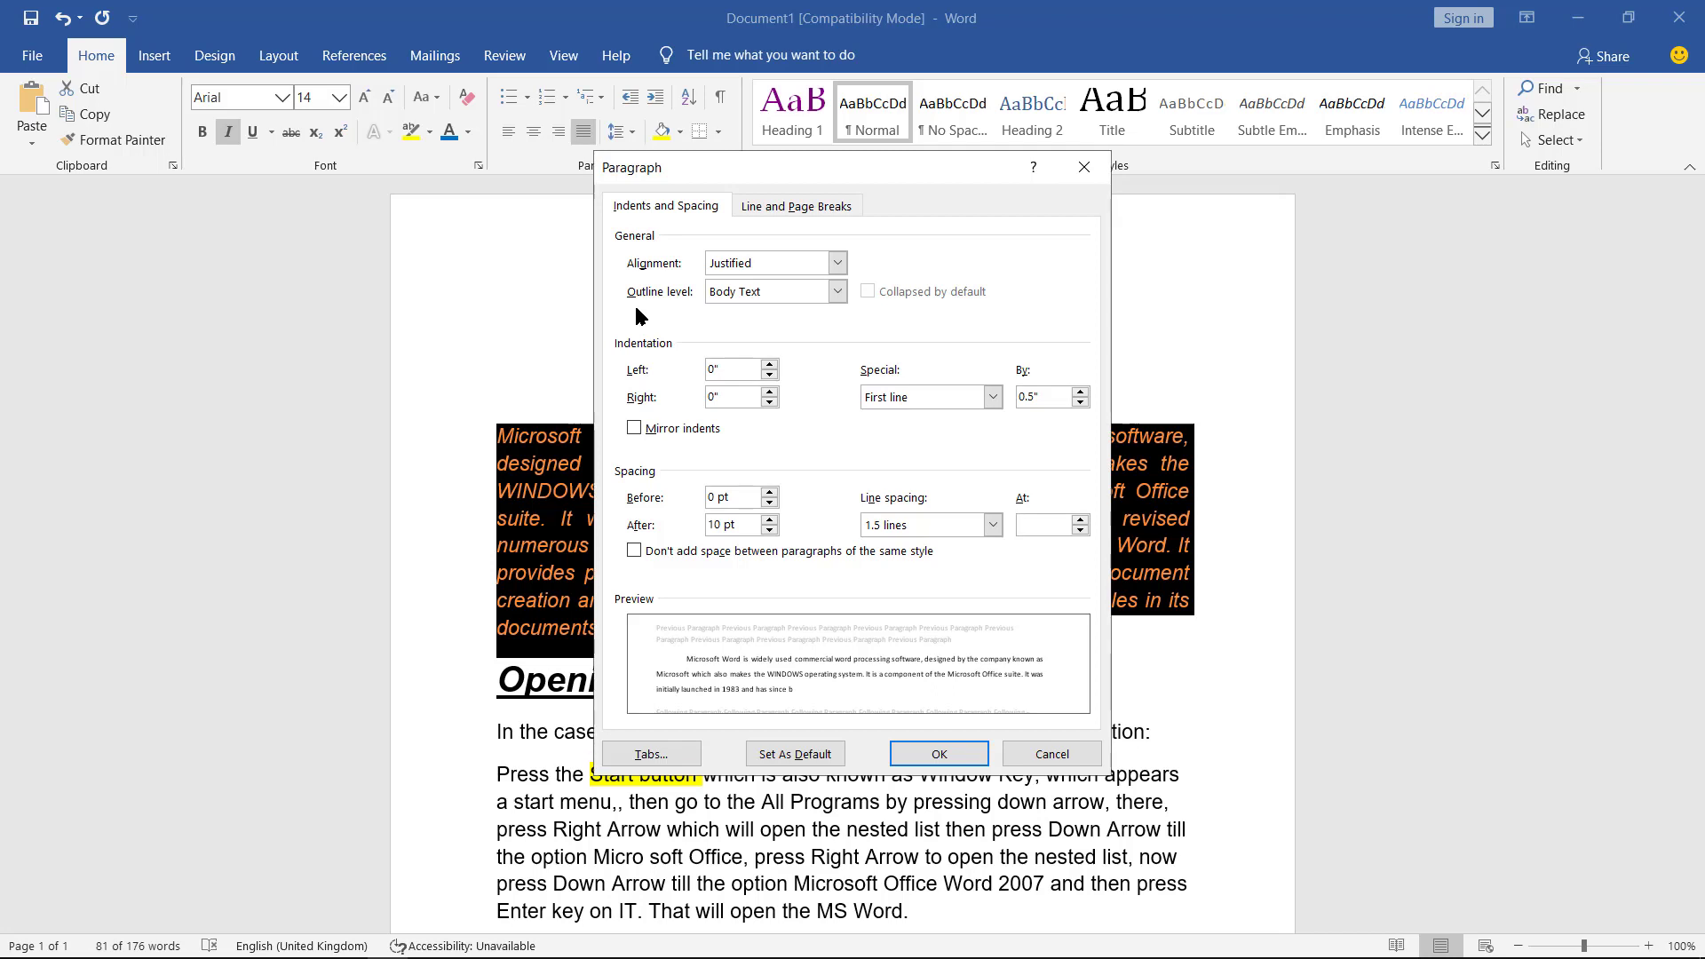
key(Tab)
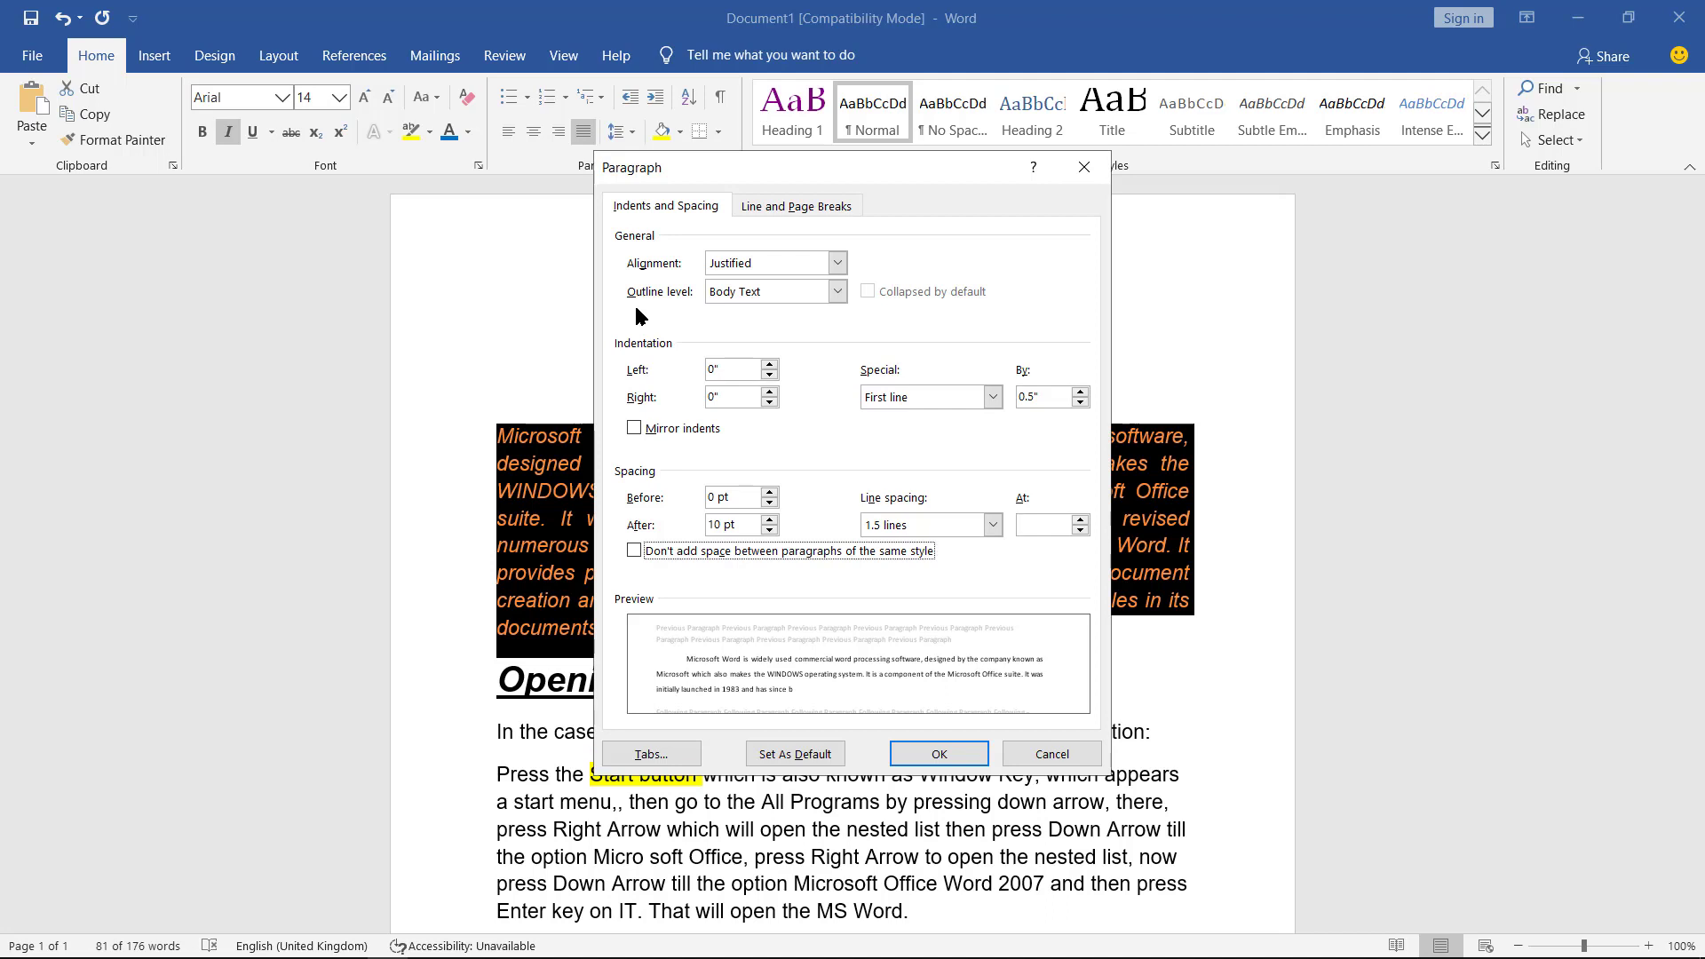
key(Tab)
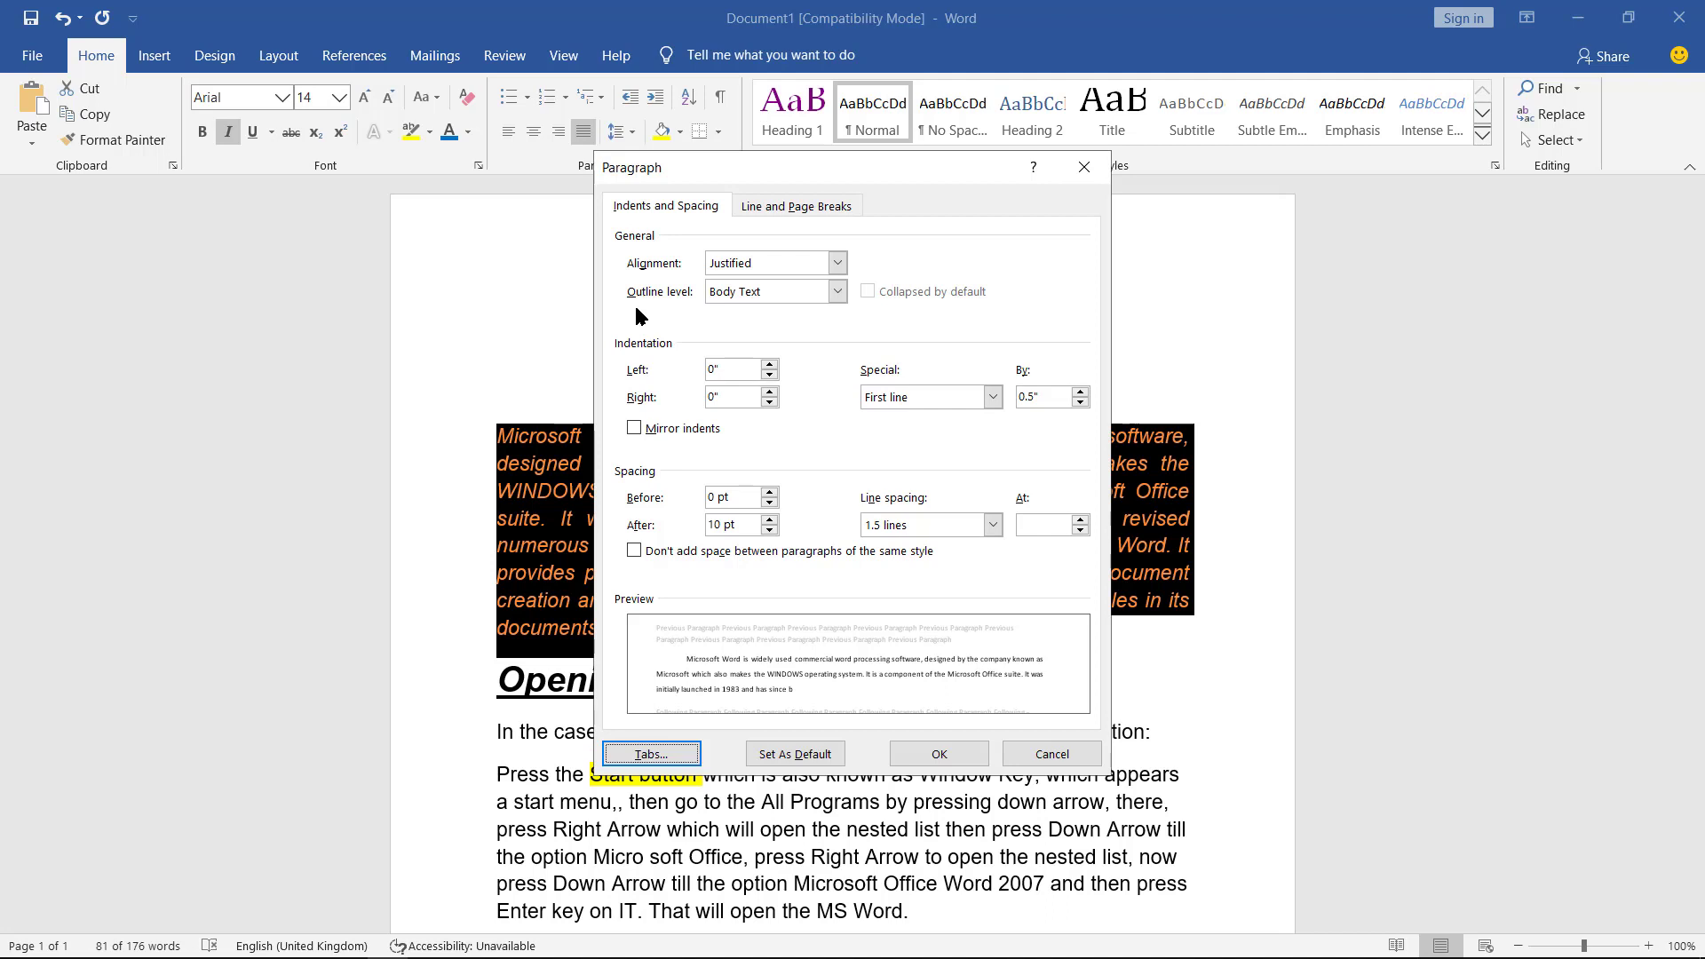
key(Tab)
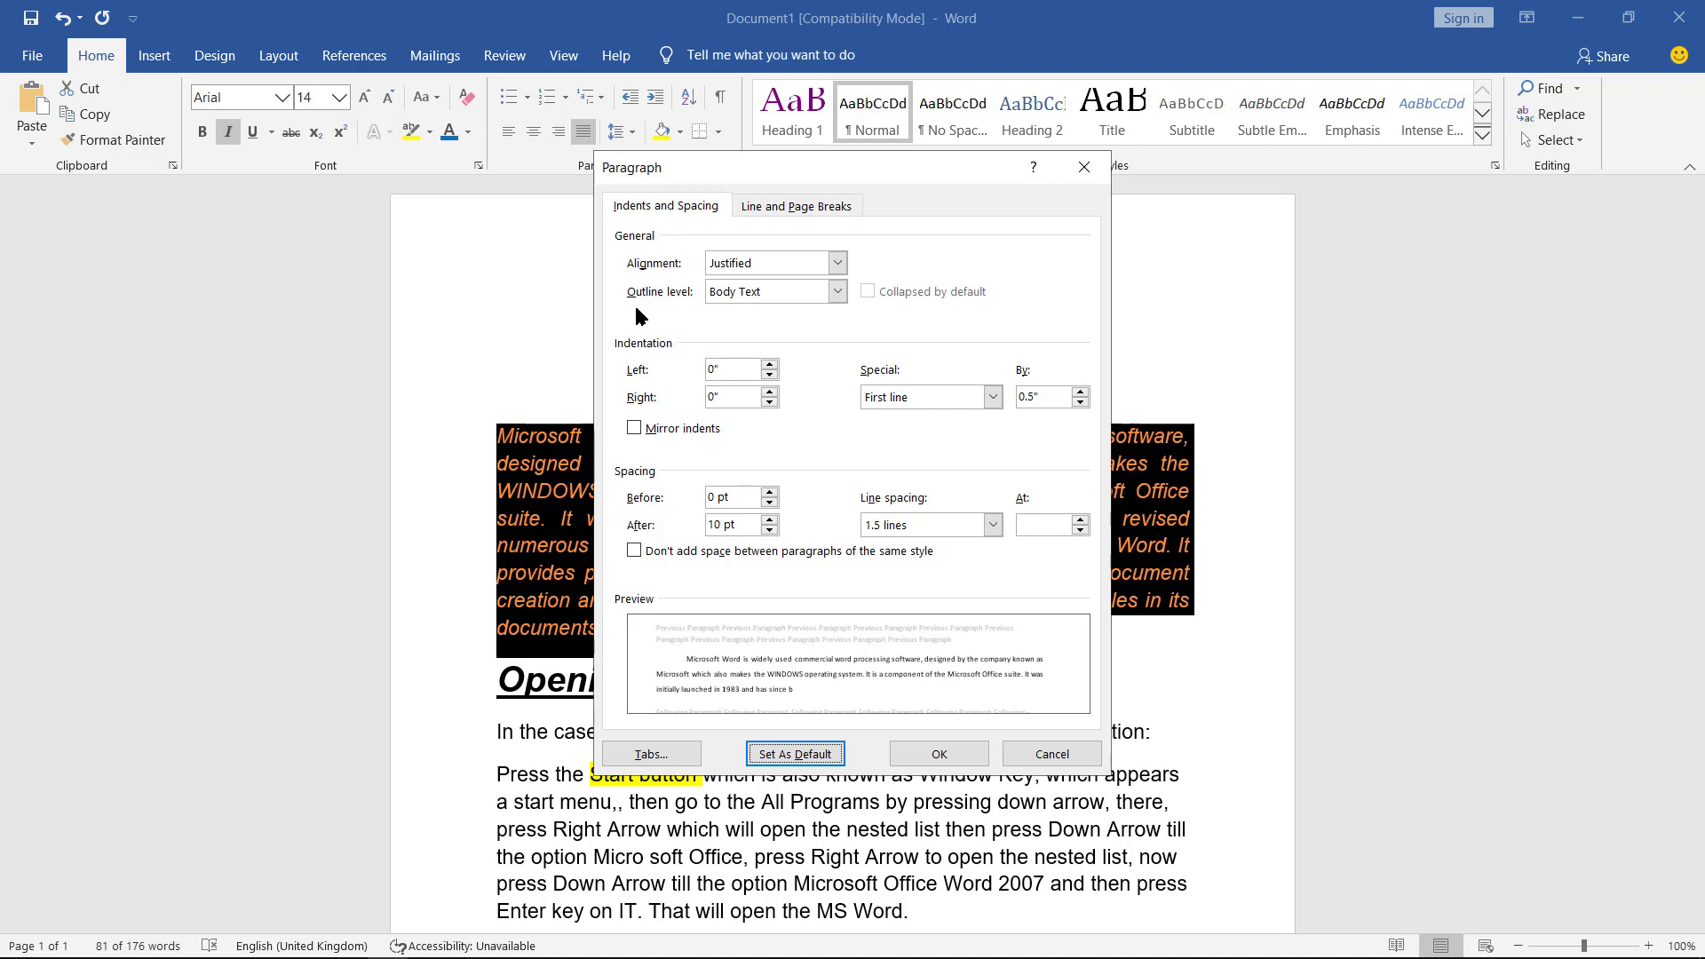
key(Tab)
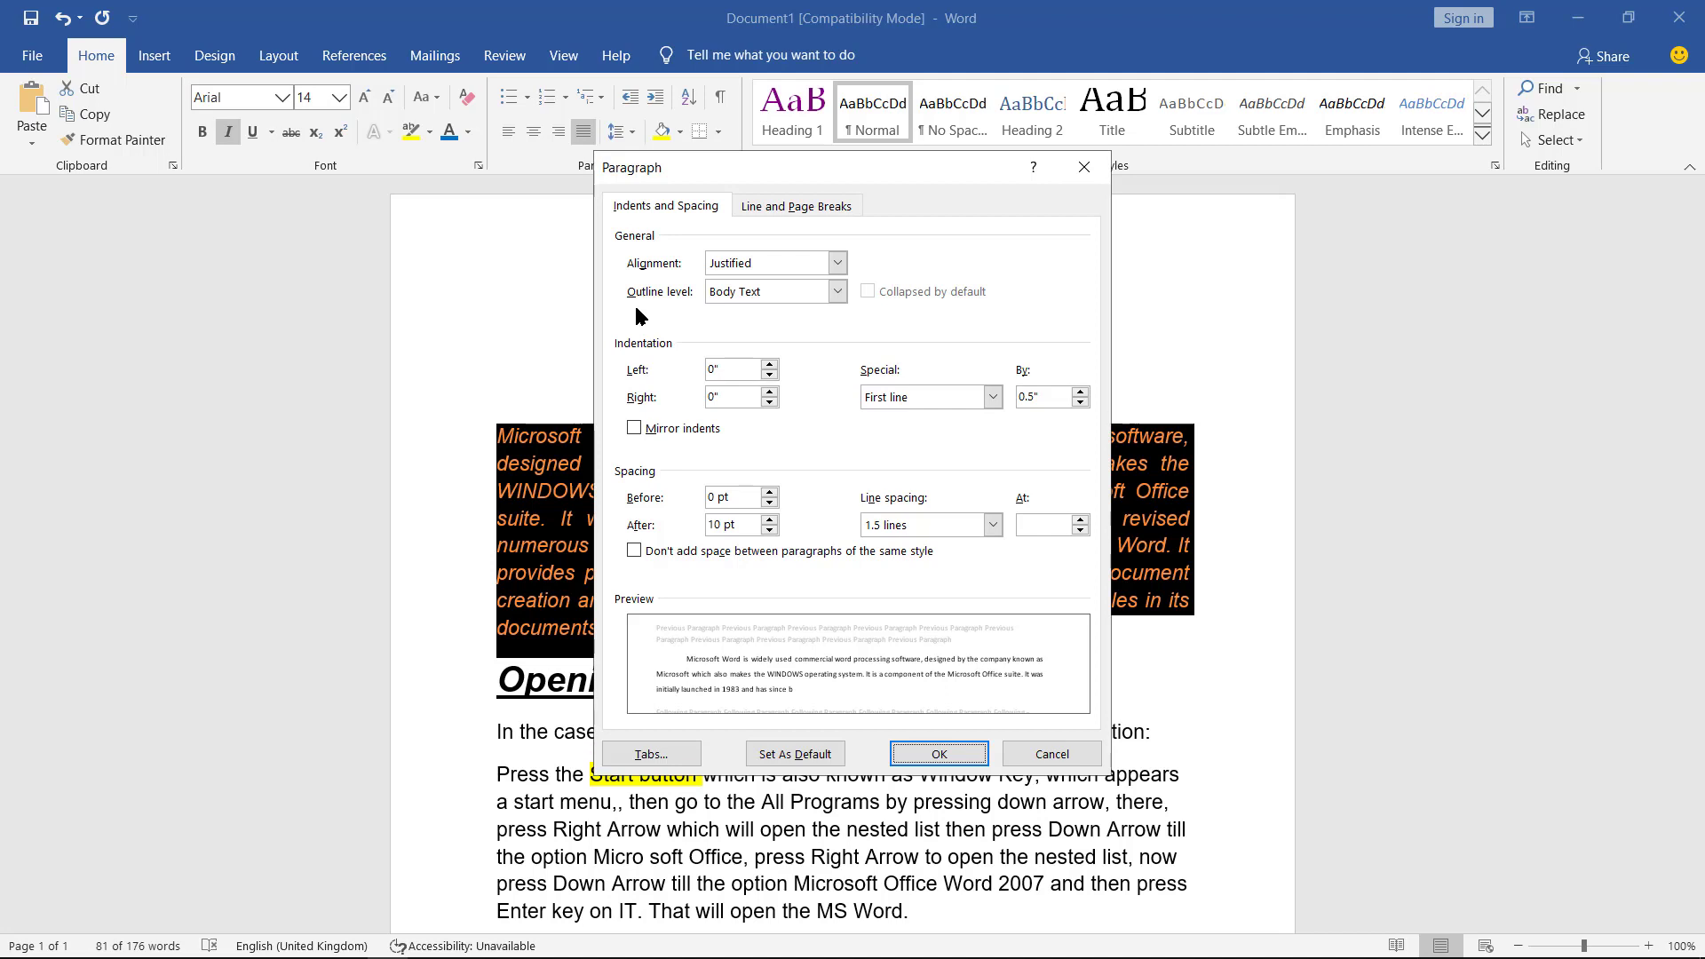
key(shift+Tab)
key(Tab)
key(Return)
click(617, 544)
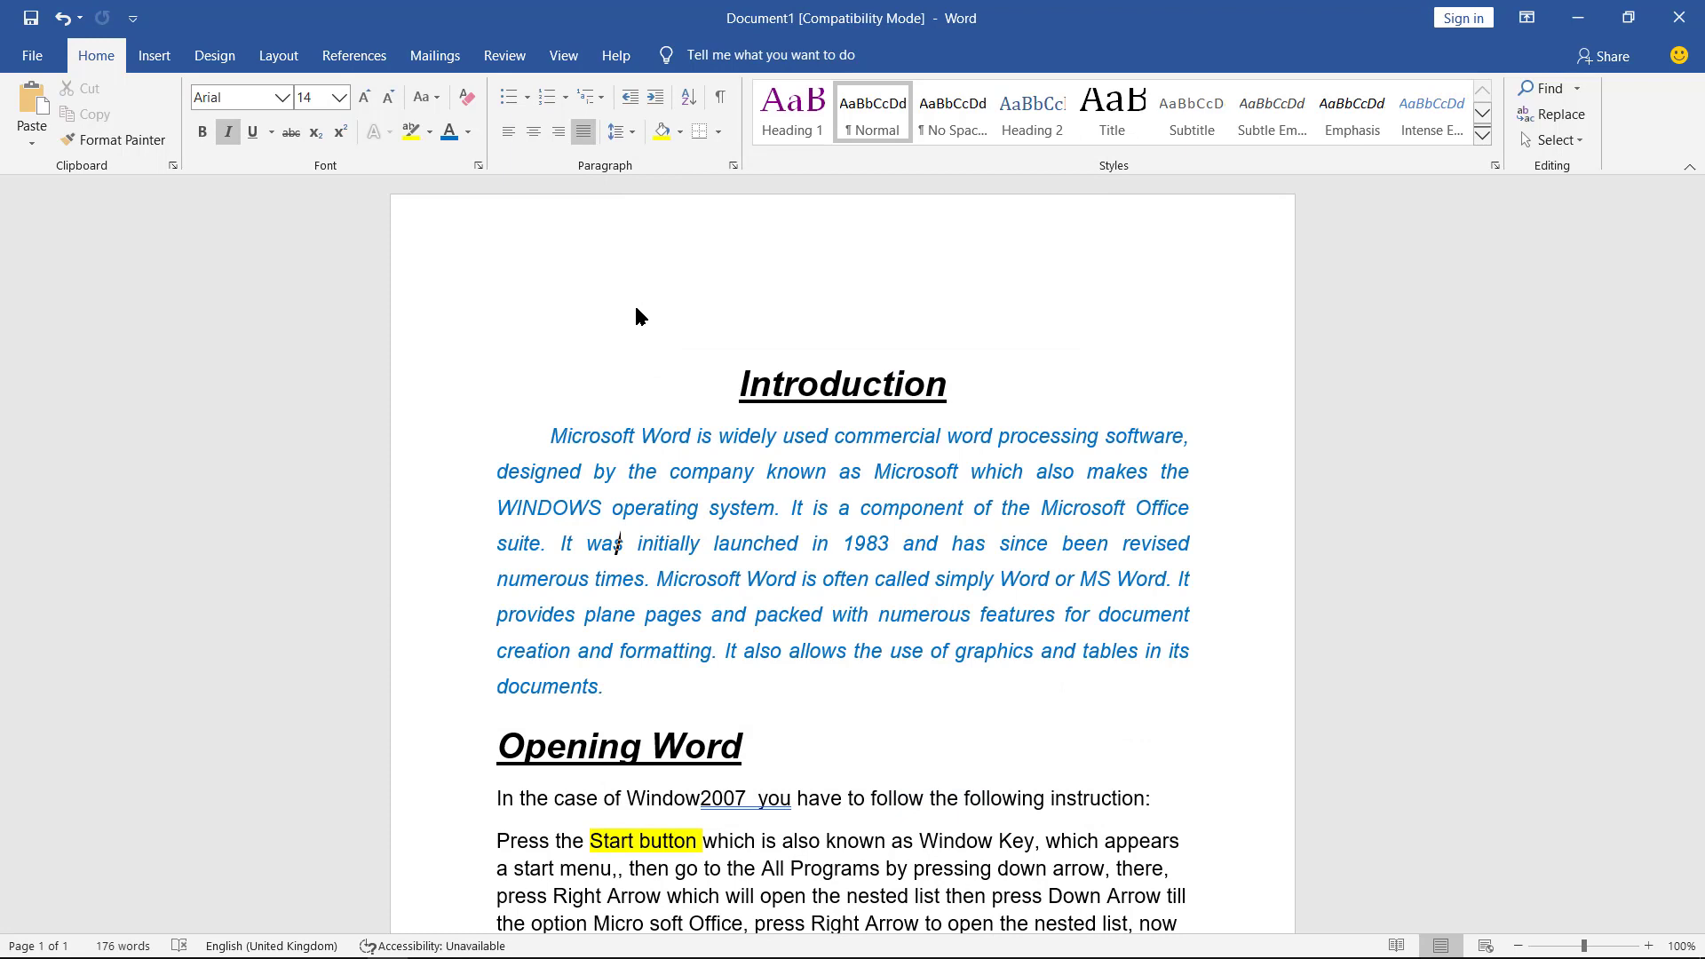
- Start a new paragraph after the blue italic paragraph and fill it with random letters running onto a second line
key(Down)
key(Down)
key(Down)
key(Down)
key(Return)
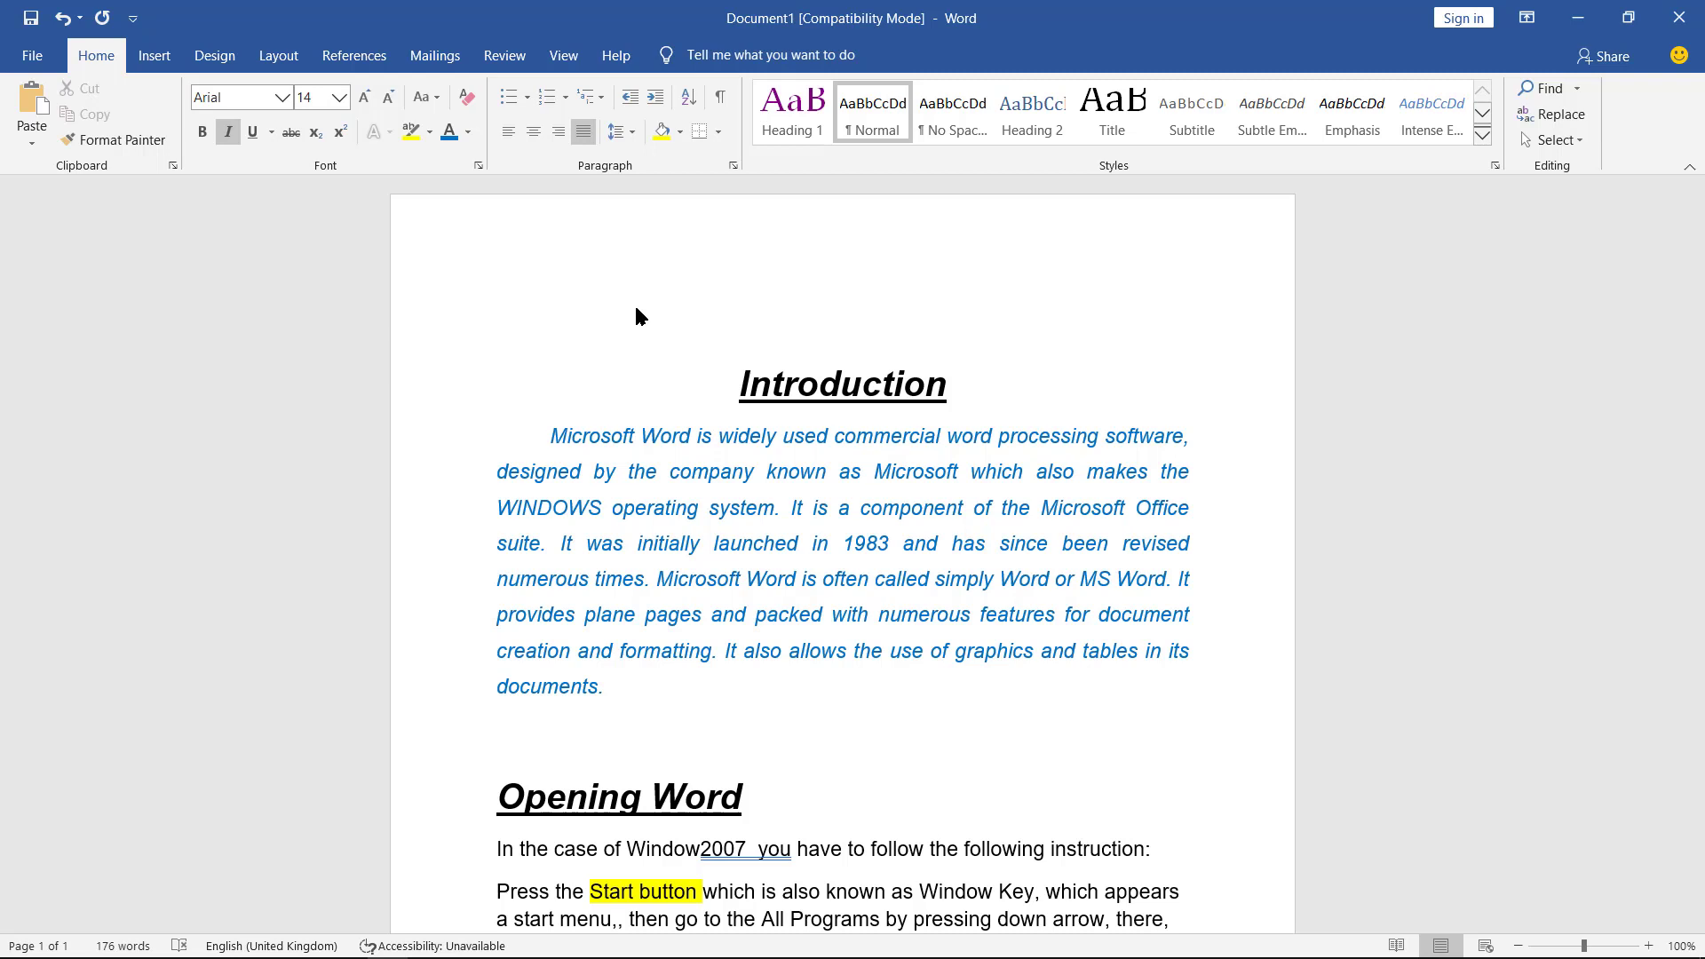
text(flsjflsdkjflskfjlsdfjsdlfjsdlfjsdlfjsdfljsdfljsdflsdj)
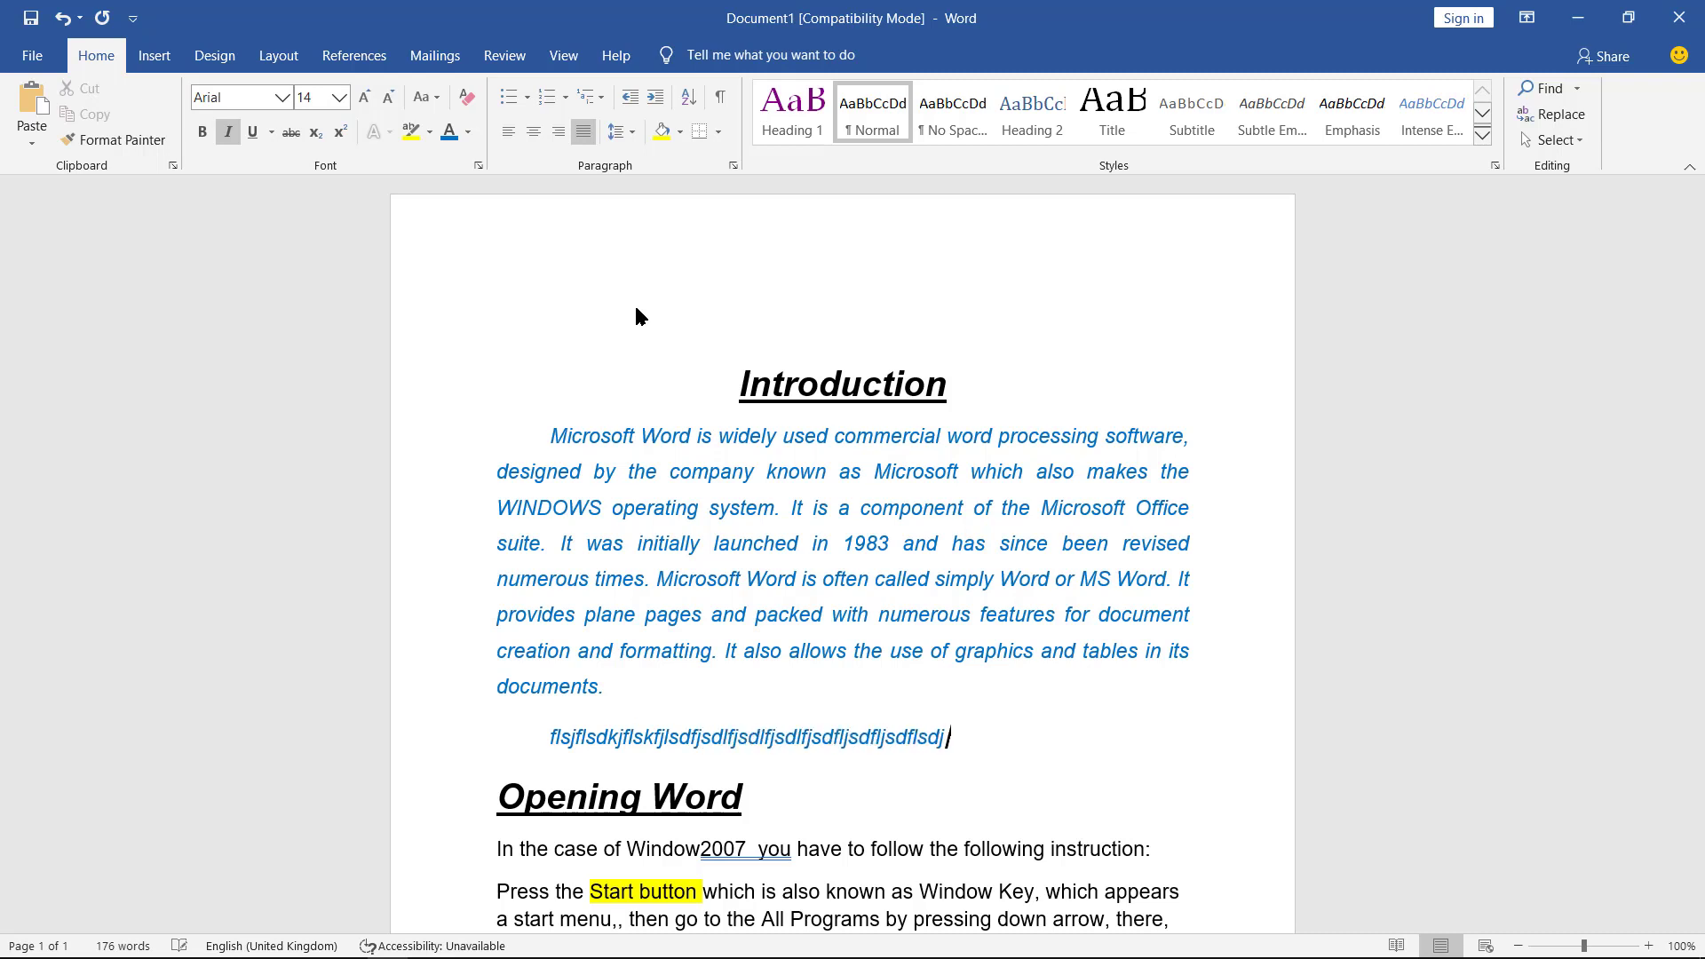
text(flsdjflsdjflsdjfljsdflsdjflsdjflsdjflsdjflsjdlfdjf)
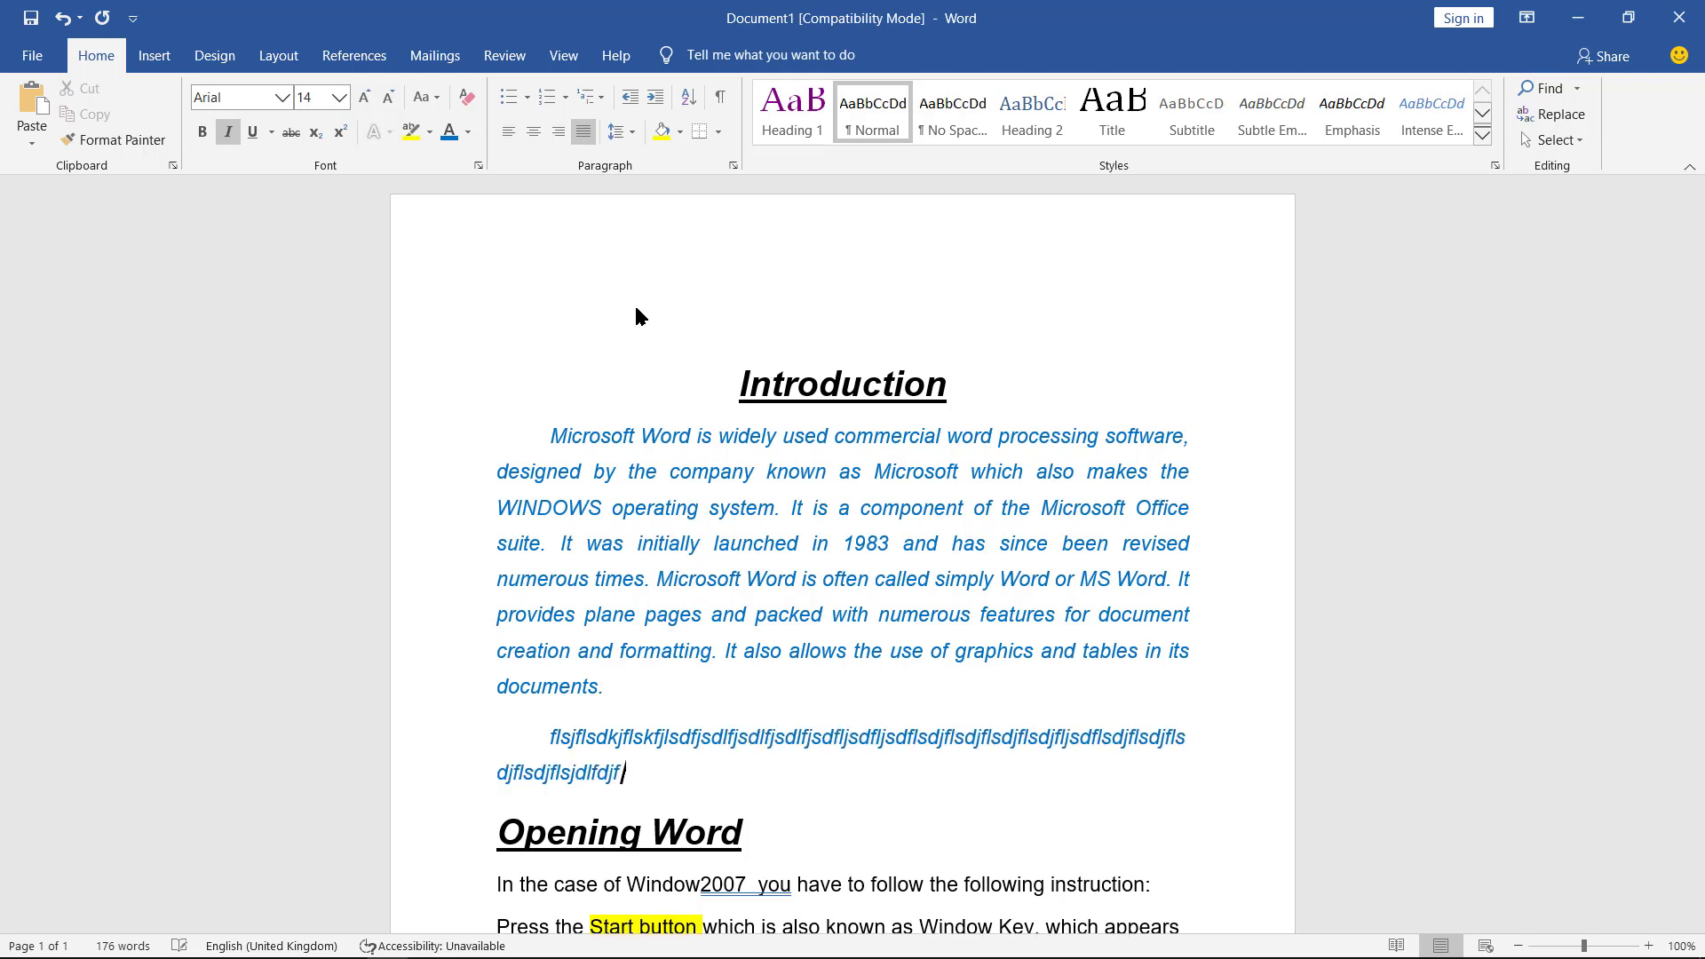
text(skldjflsdjflsdjkfls)
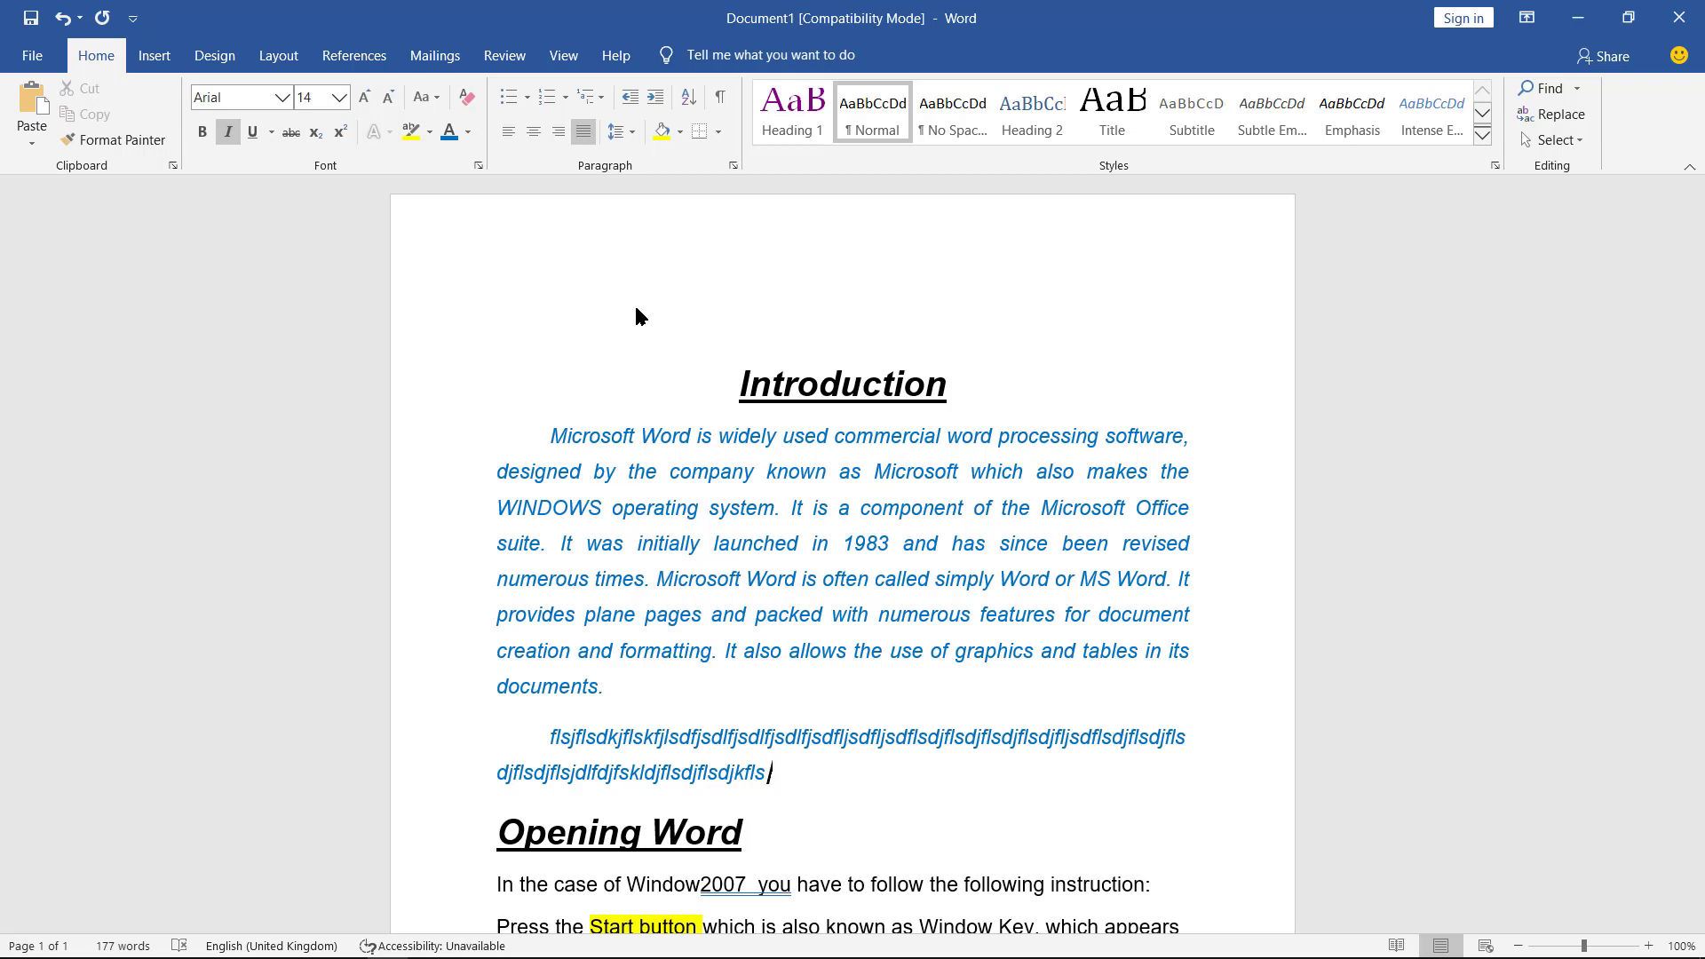
- Insert a manual line break after the random text and add another line of random letters within the same paragraph
key(Return)
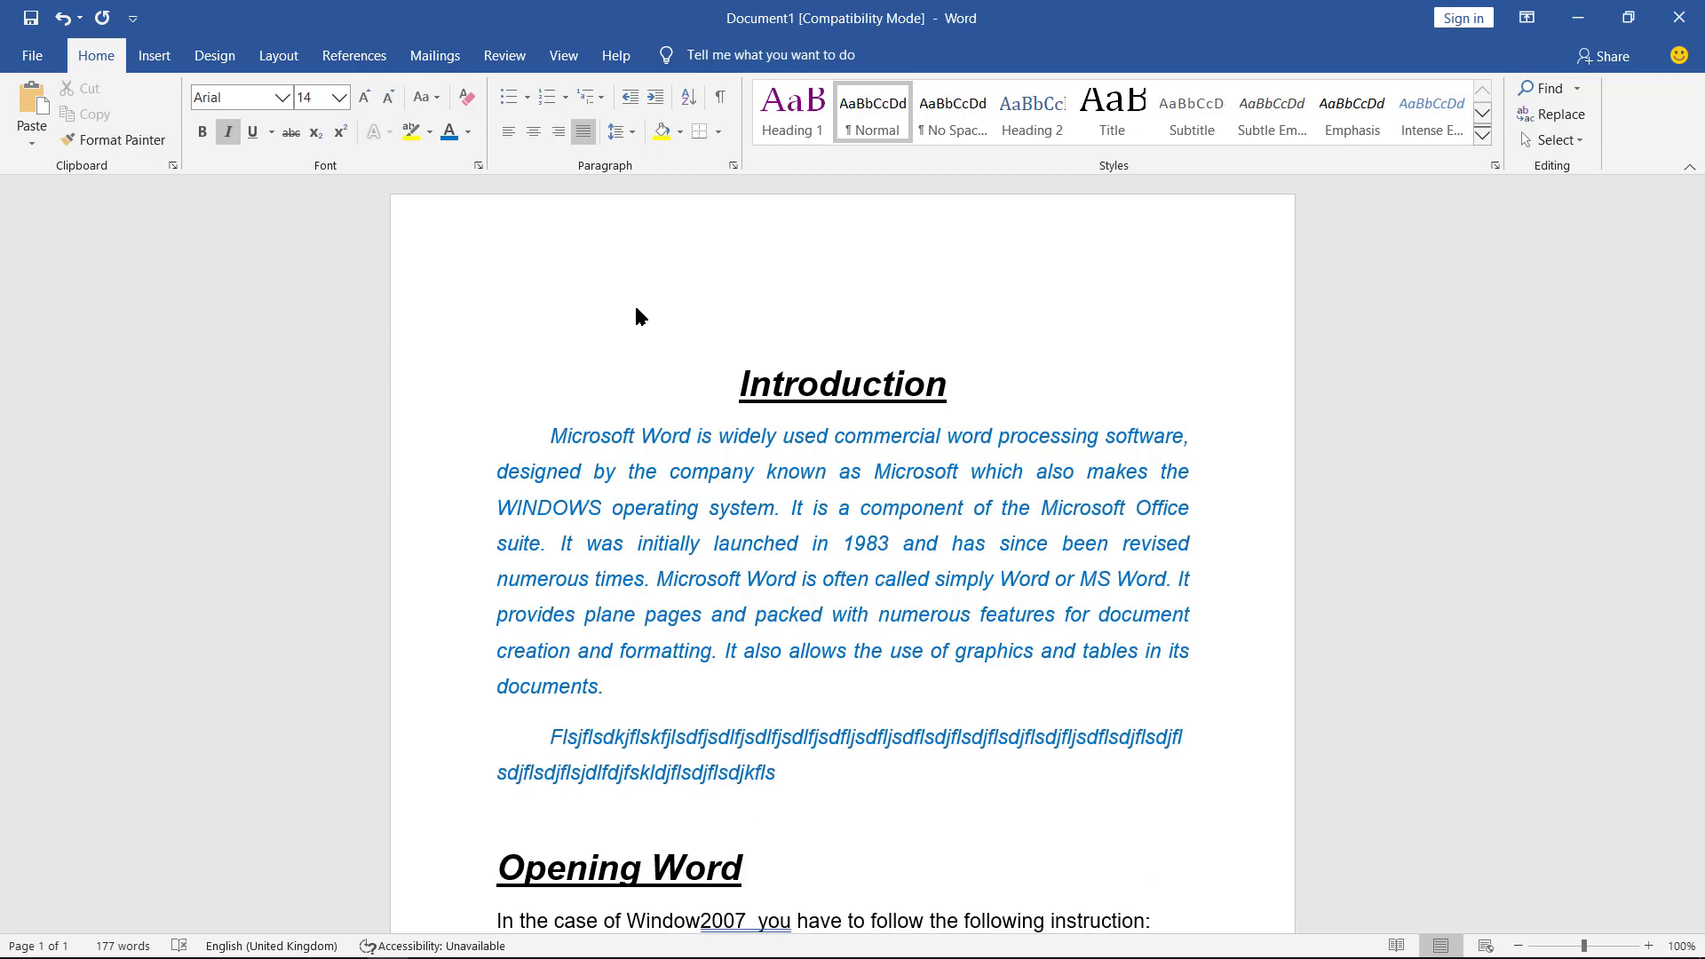
text(dhsdlfjsdklfjsdkljf)
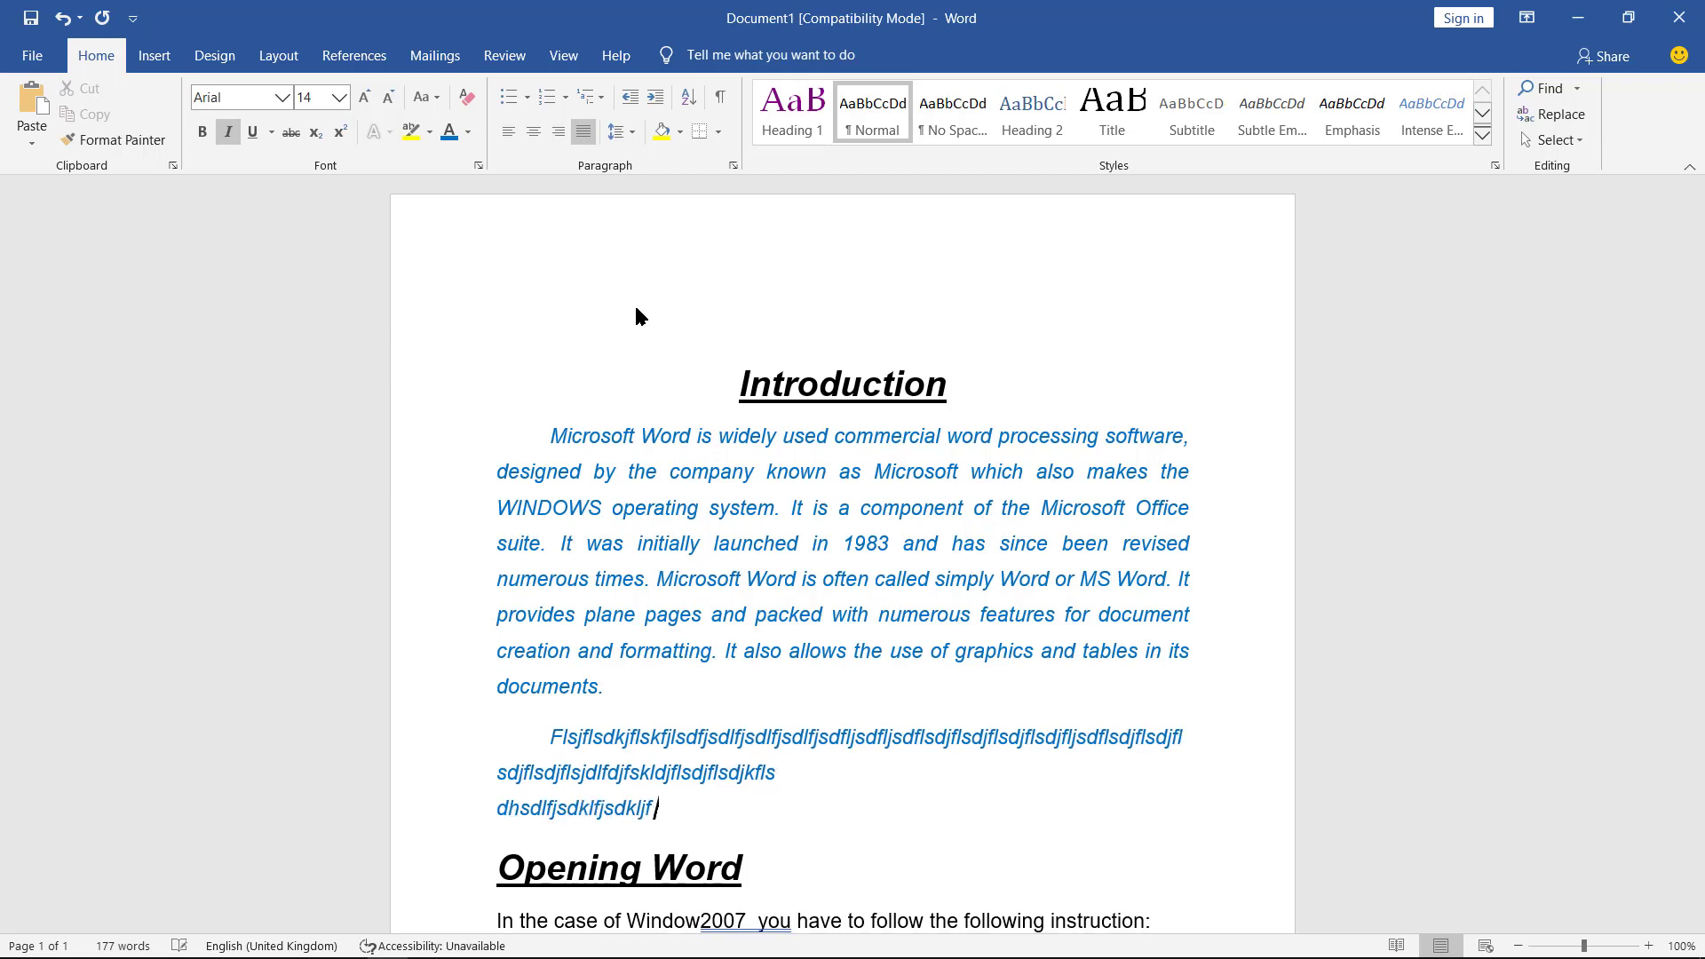
text(klsdjflsdjflksdjflsdjflksdjflksdjfkljsdfklsjlfkjsdfkljsl)
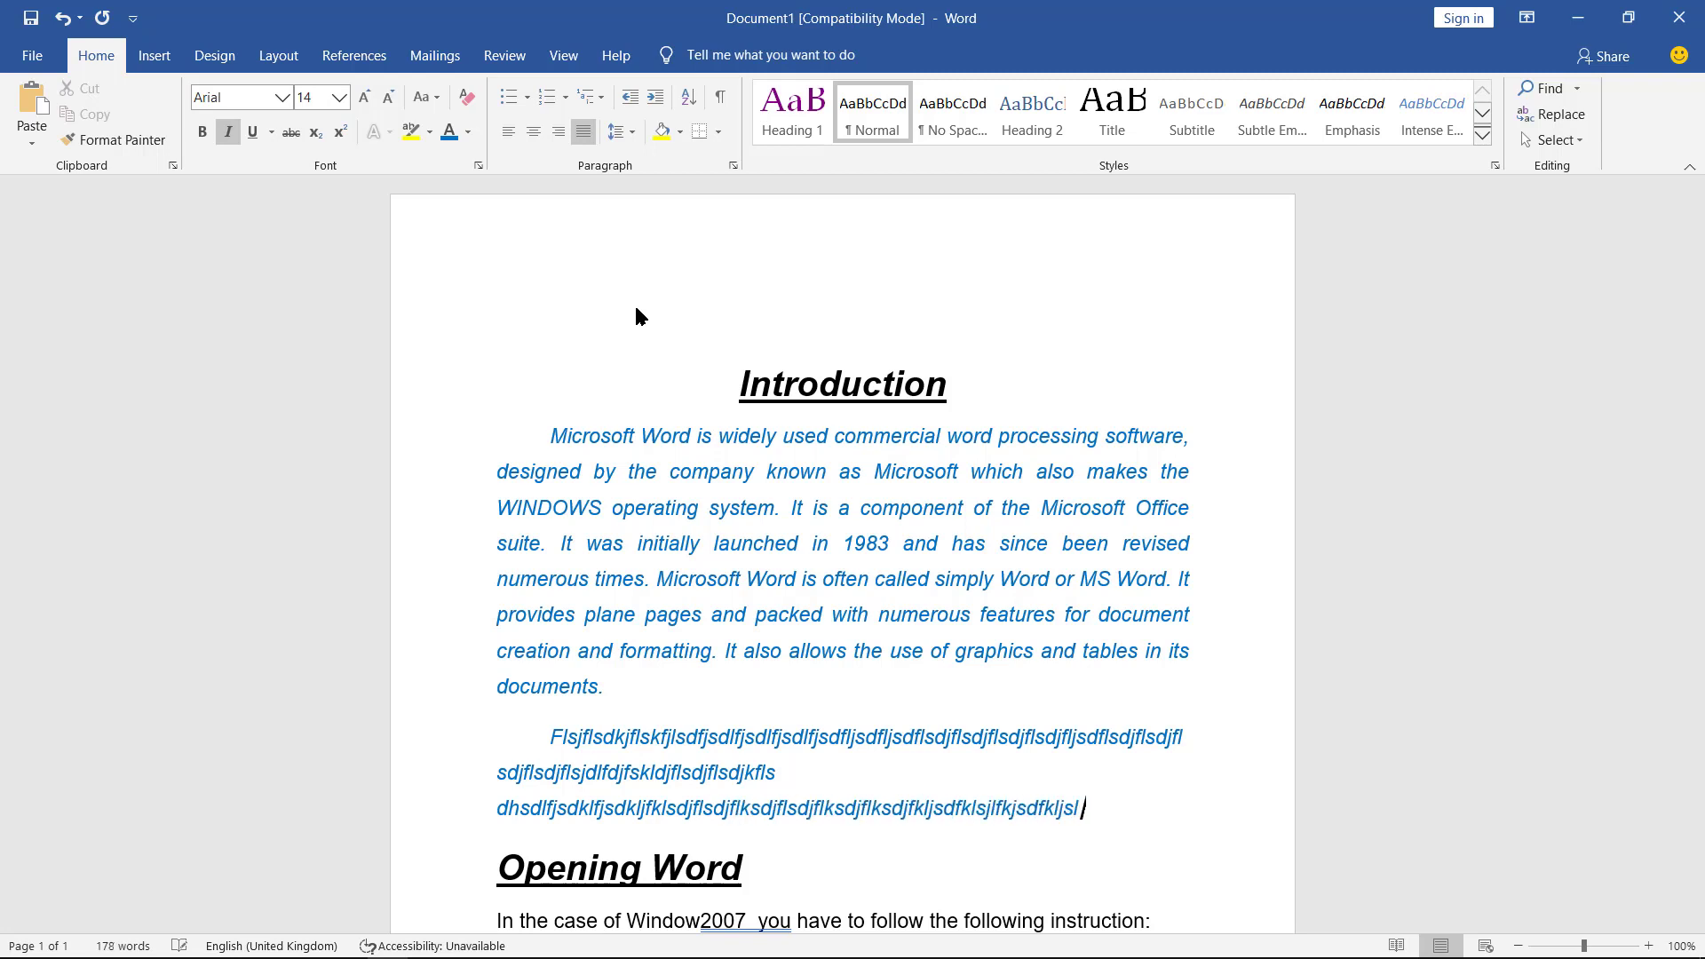